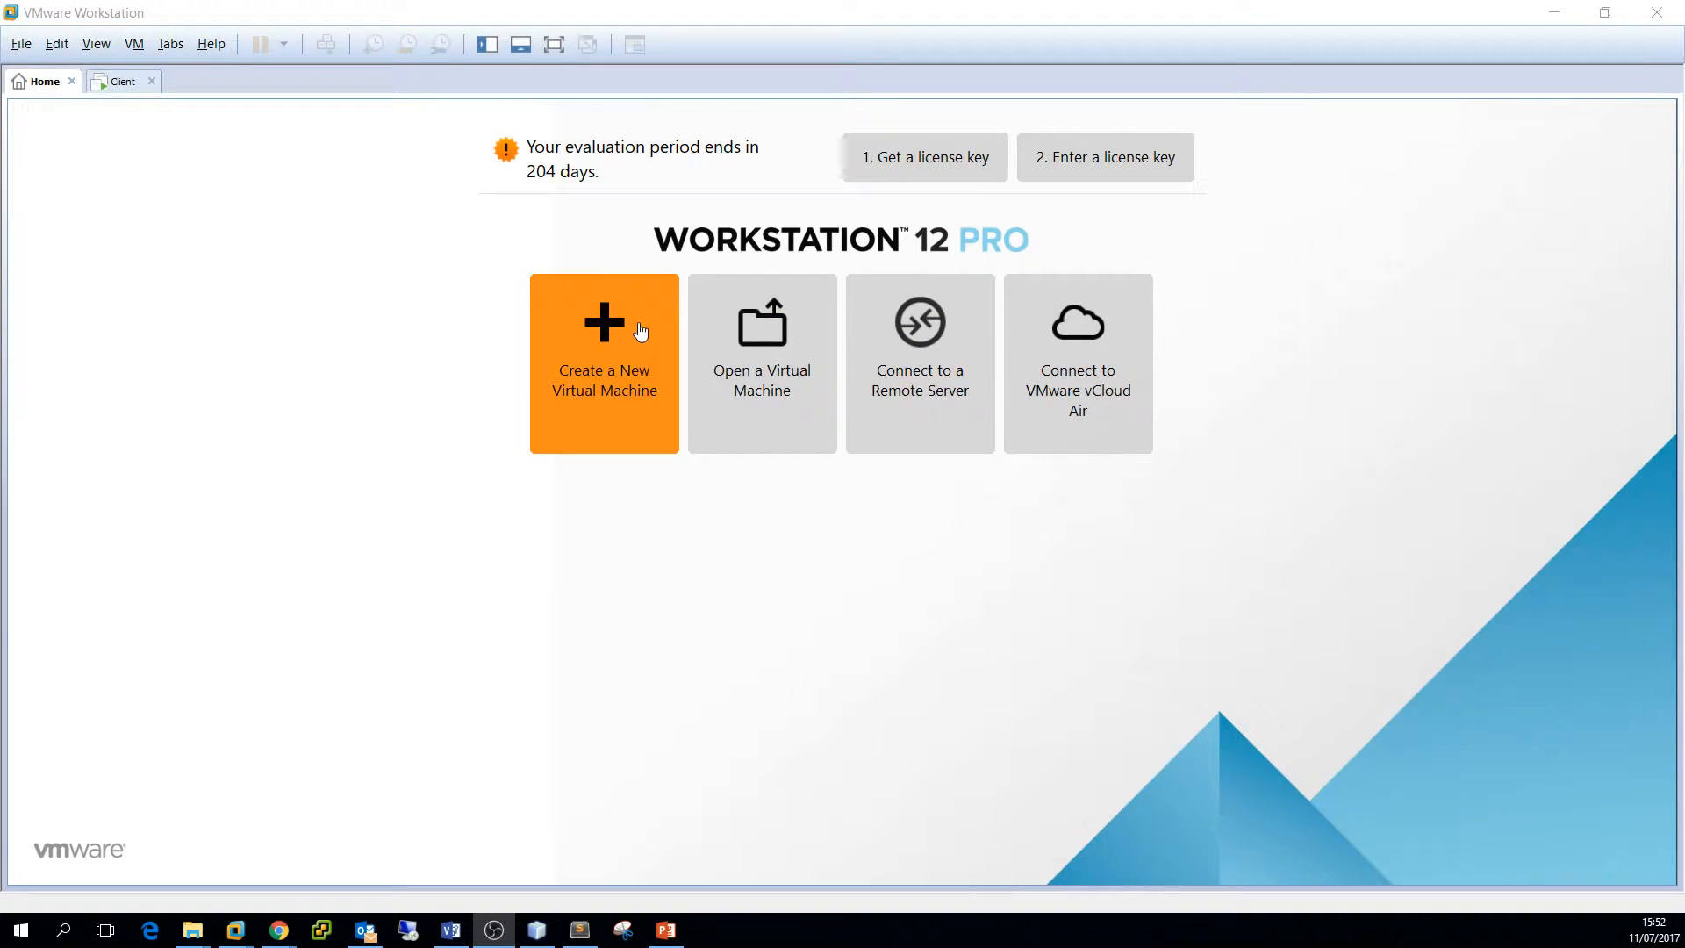
Check the Client machine's desktop, then launch the New Virtual Machine Wizard from Home
click(123, 84)
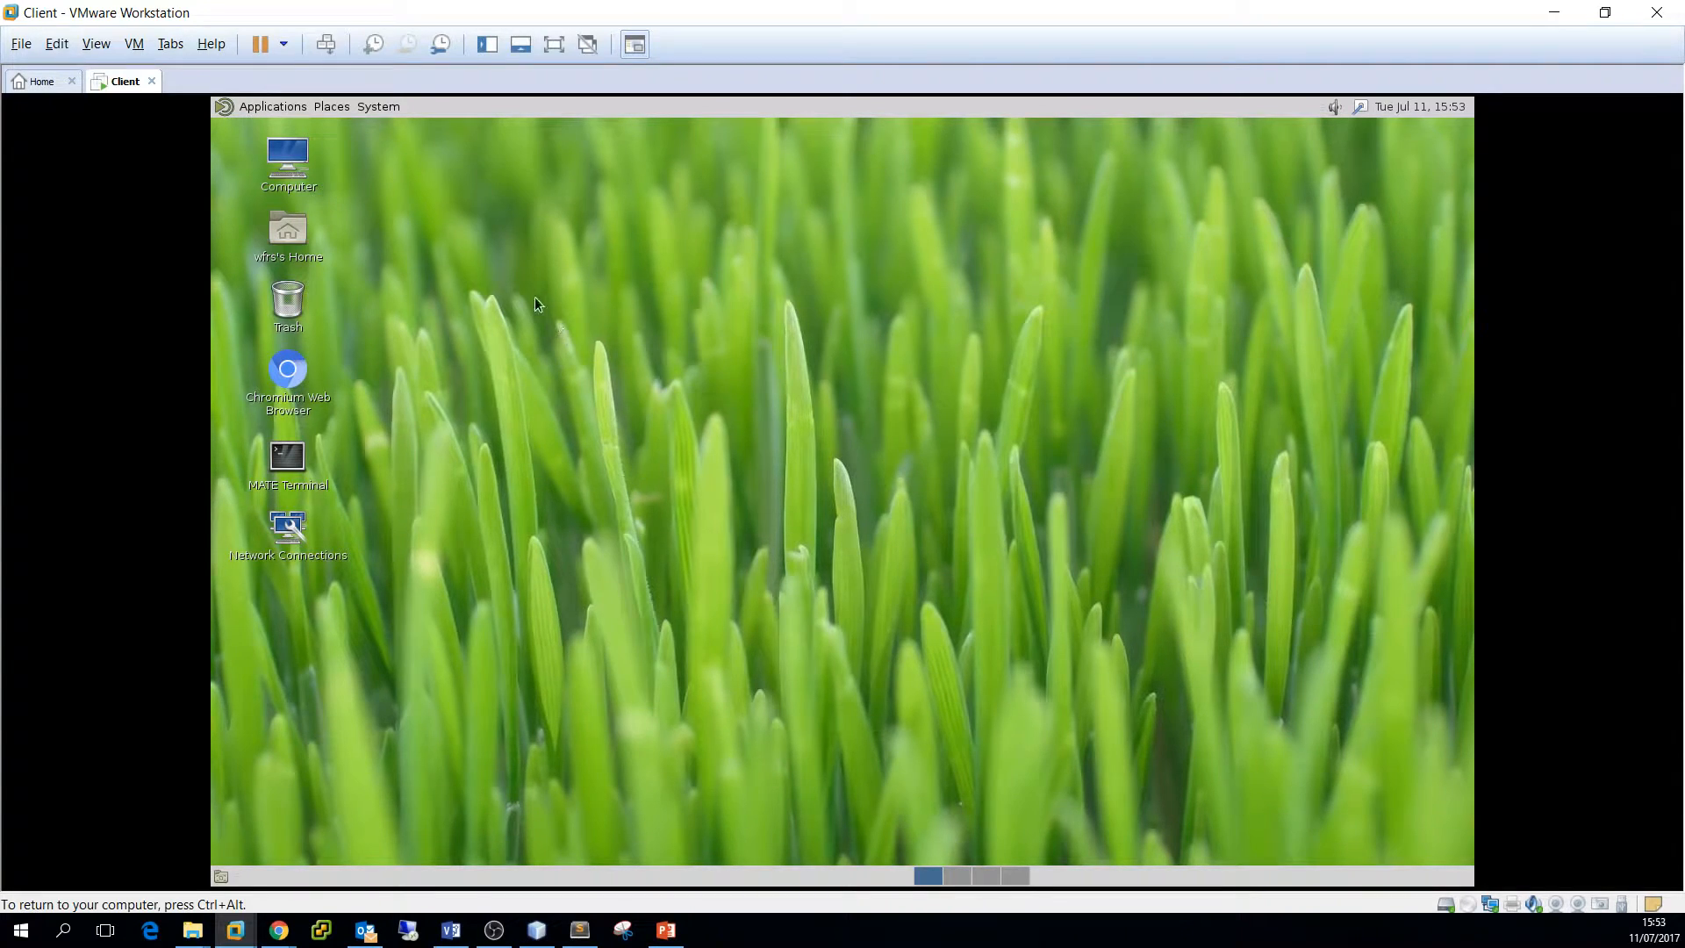
click(35, 81)
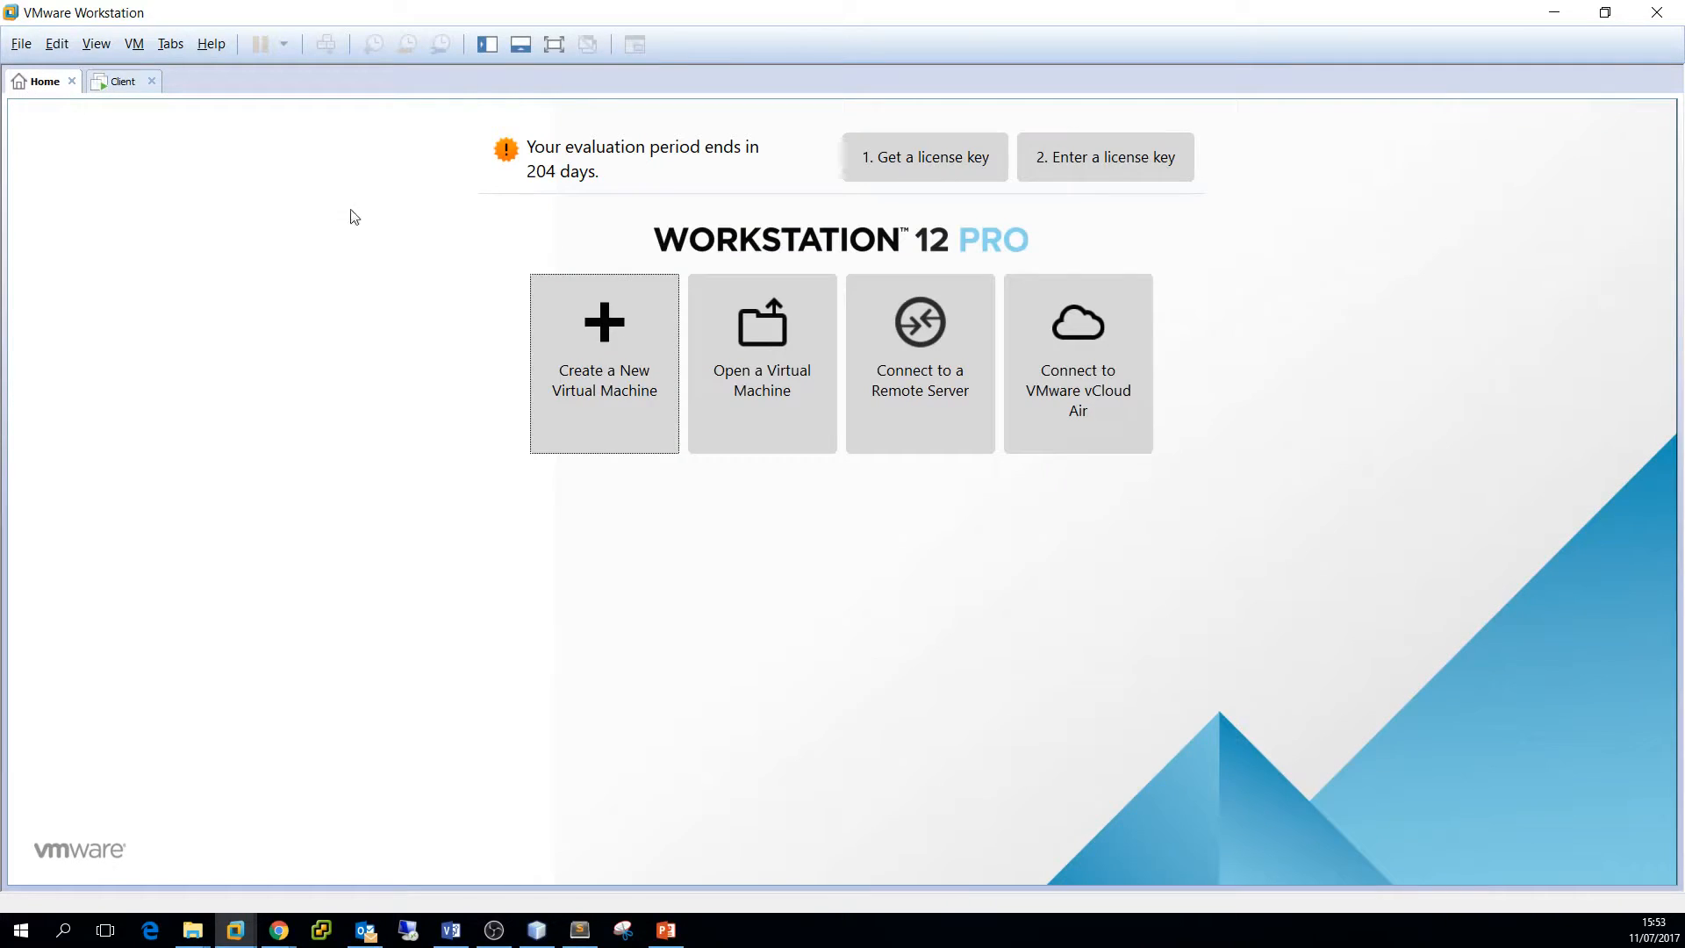
click(634, 336)
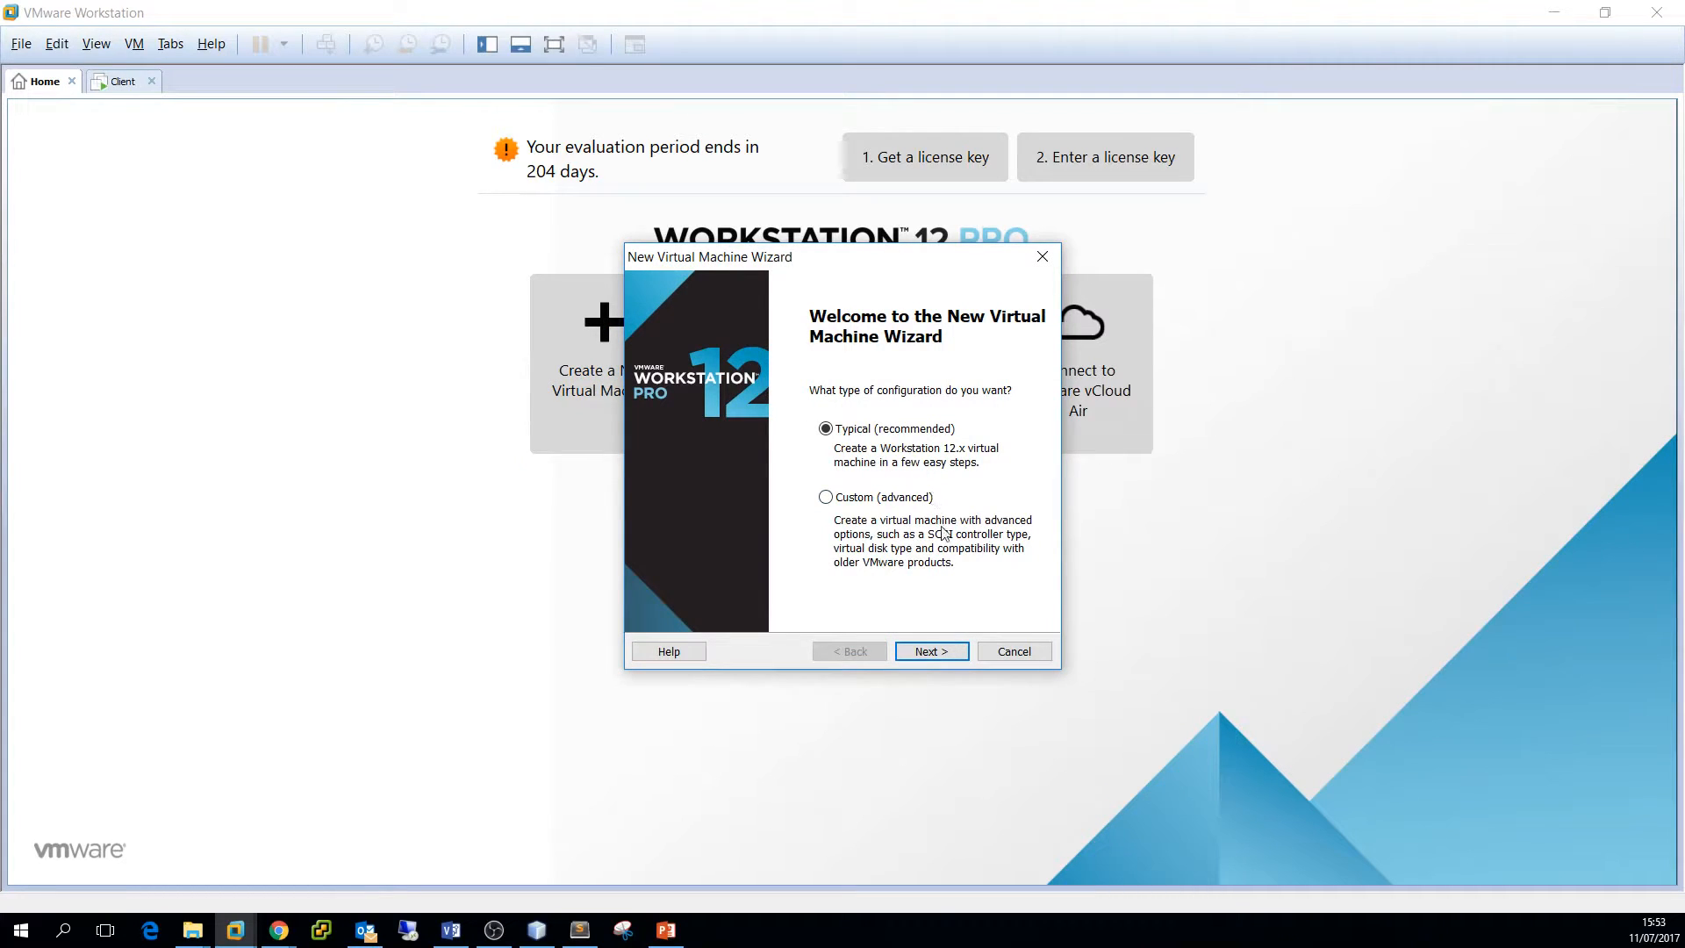
Use Typical setup, install the OS later, and set guest OS to Other, FreeBSD 64-bit
click(937, 653)
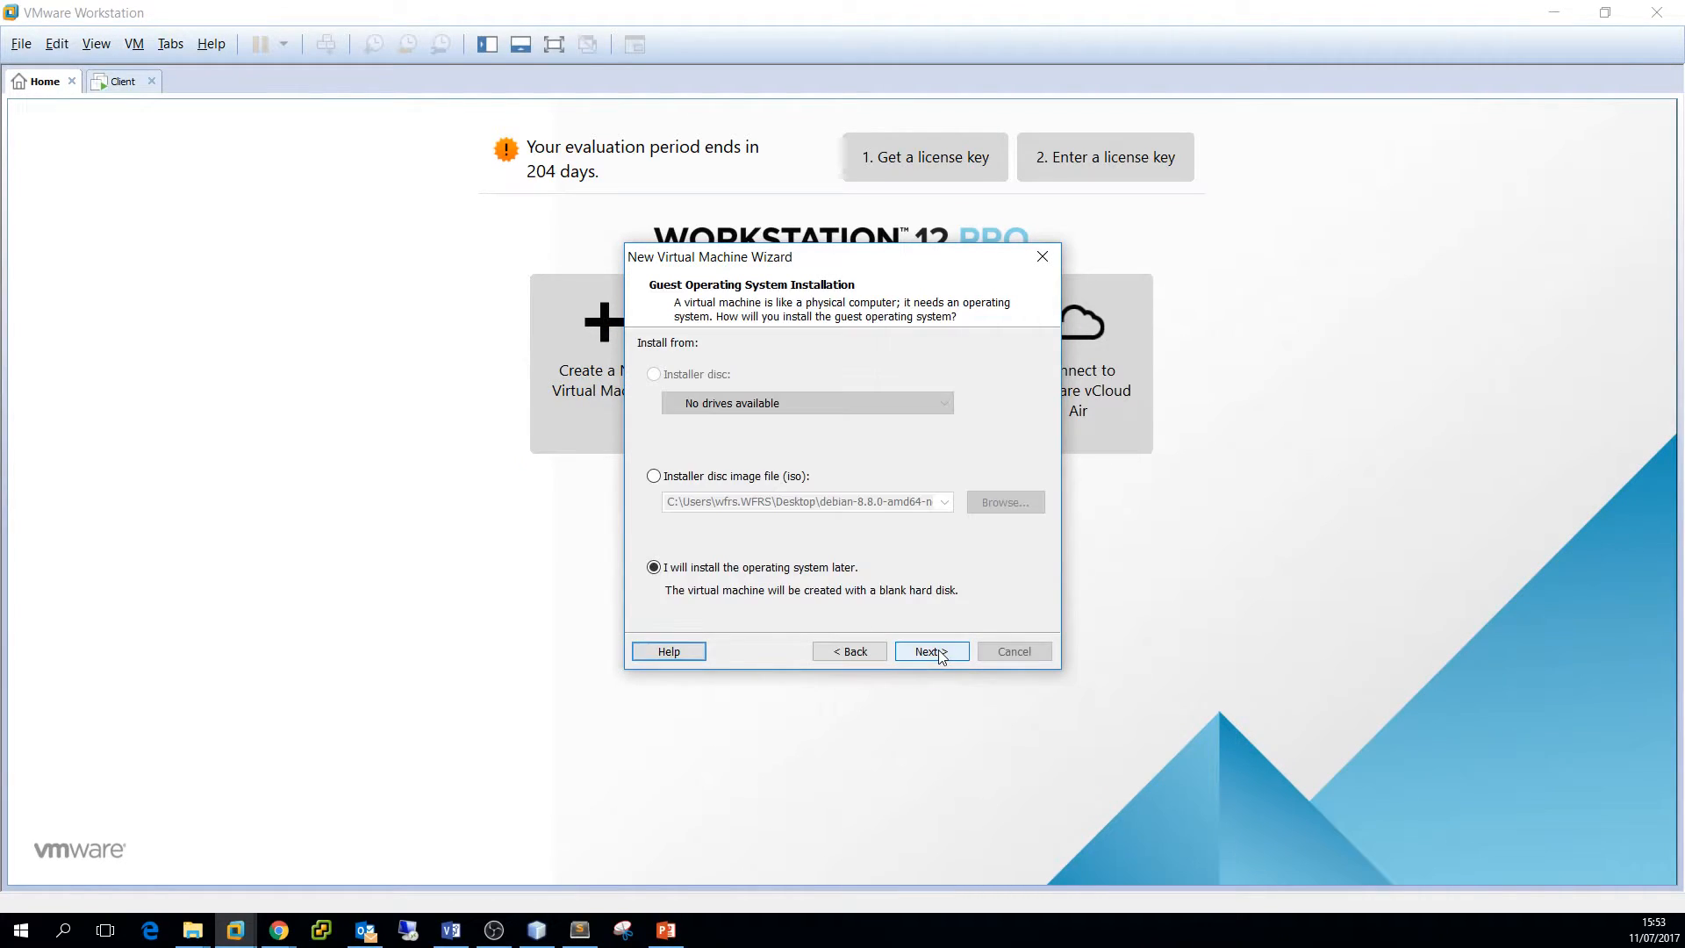
click(753, 573)
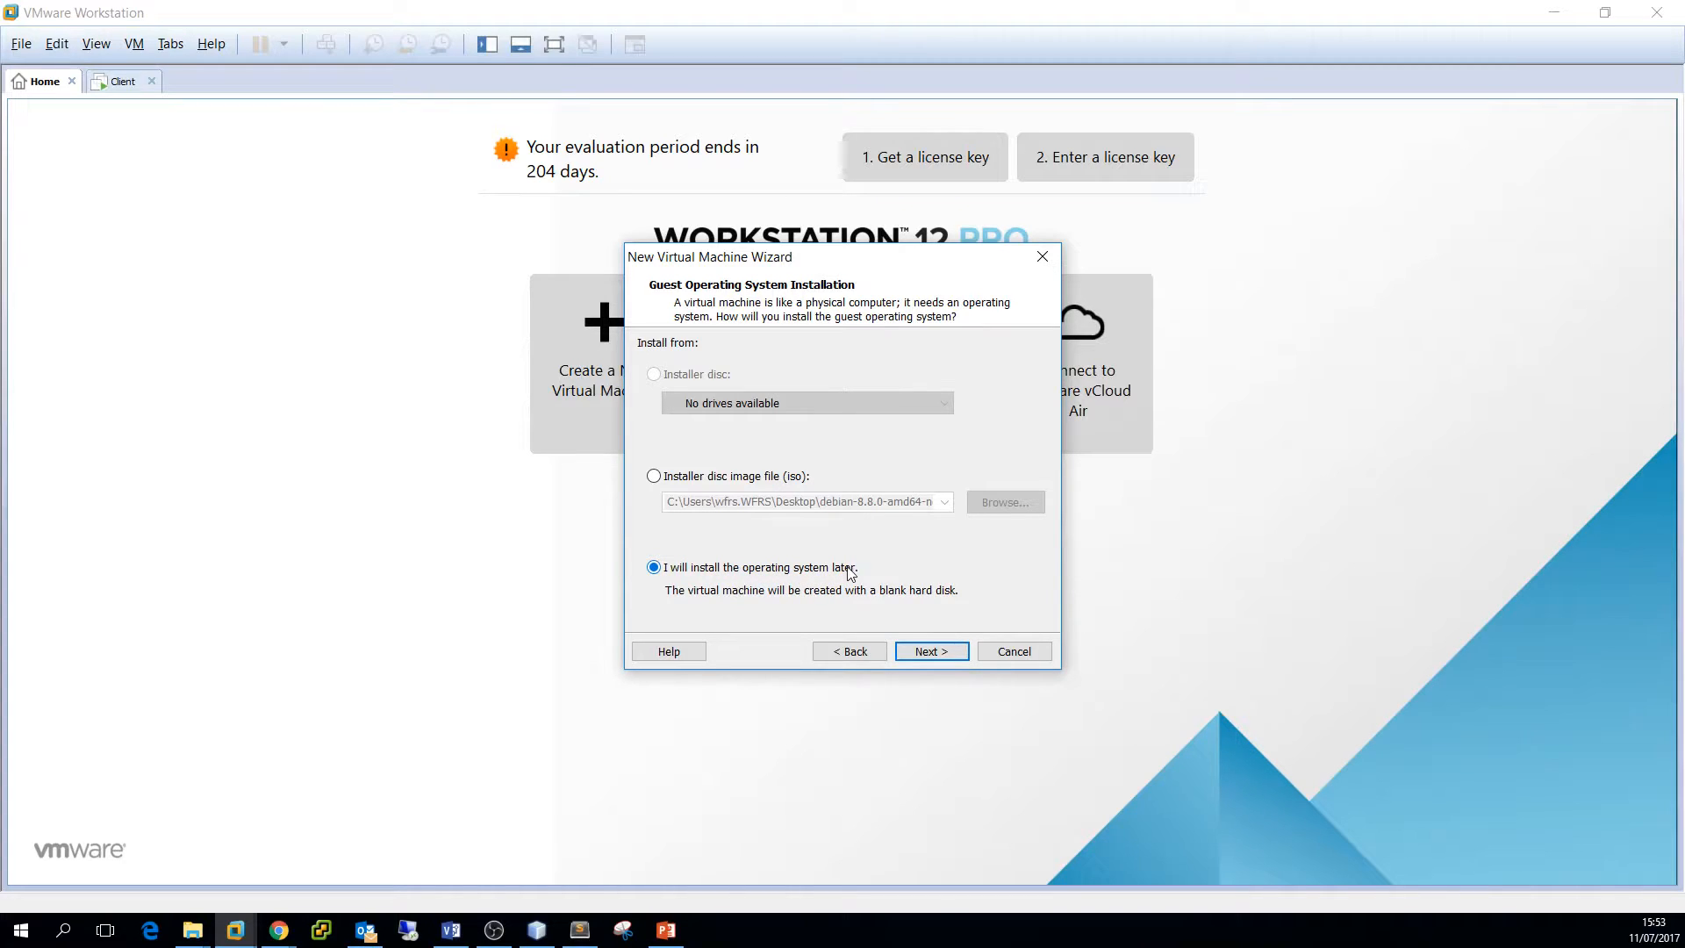
click(928, 652)
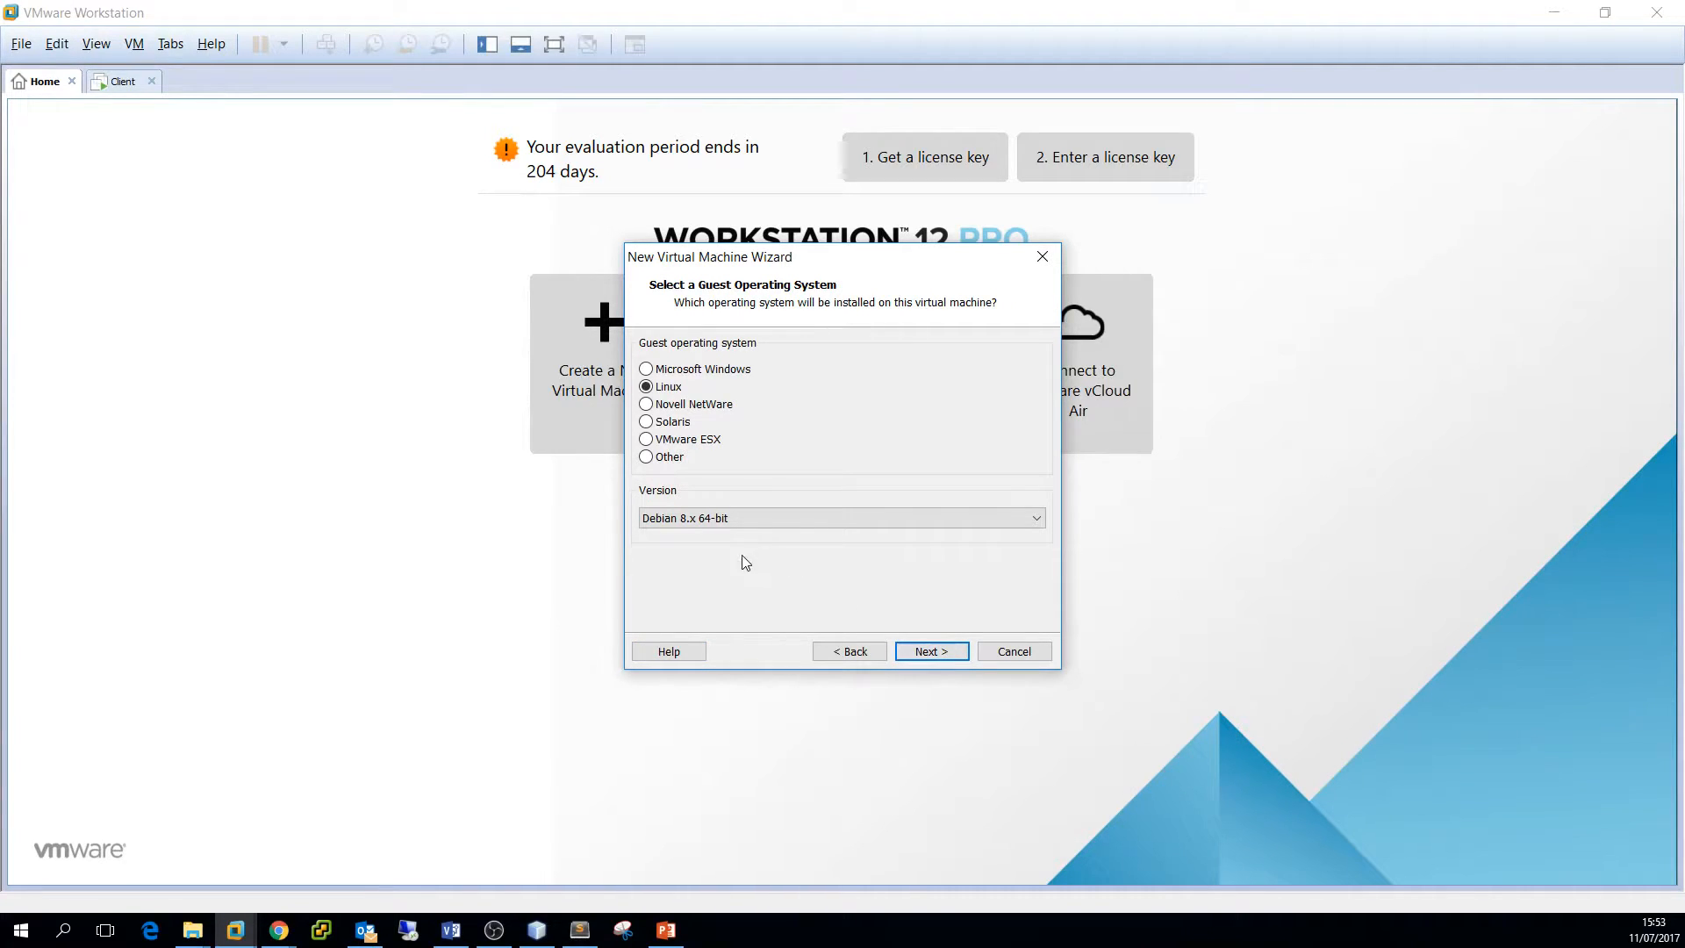
click(670, 458)
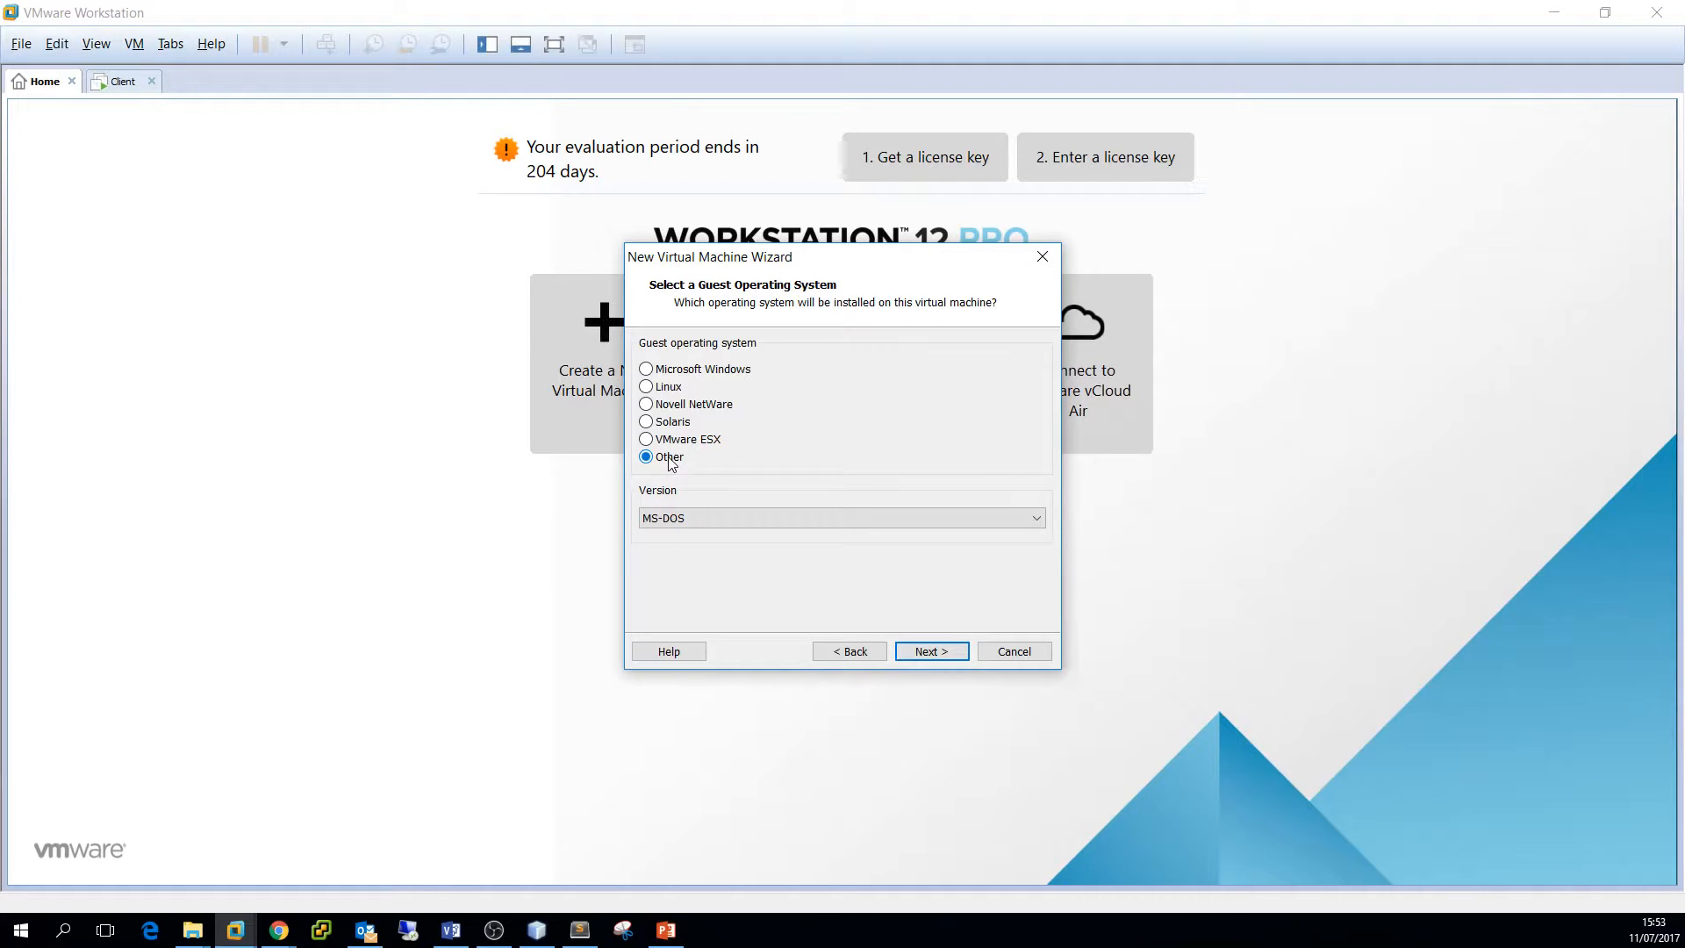
click(696, 516)
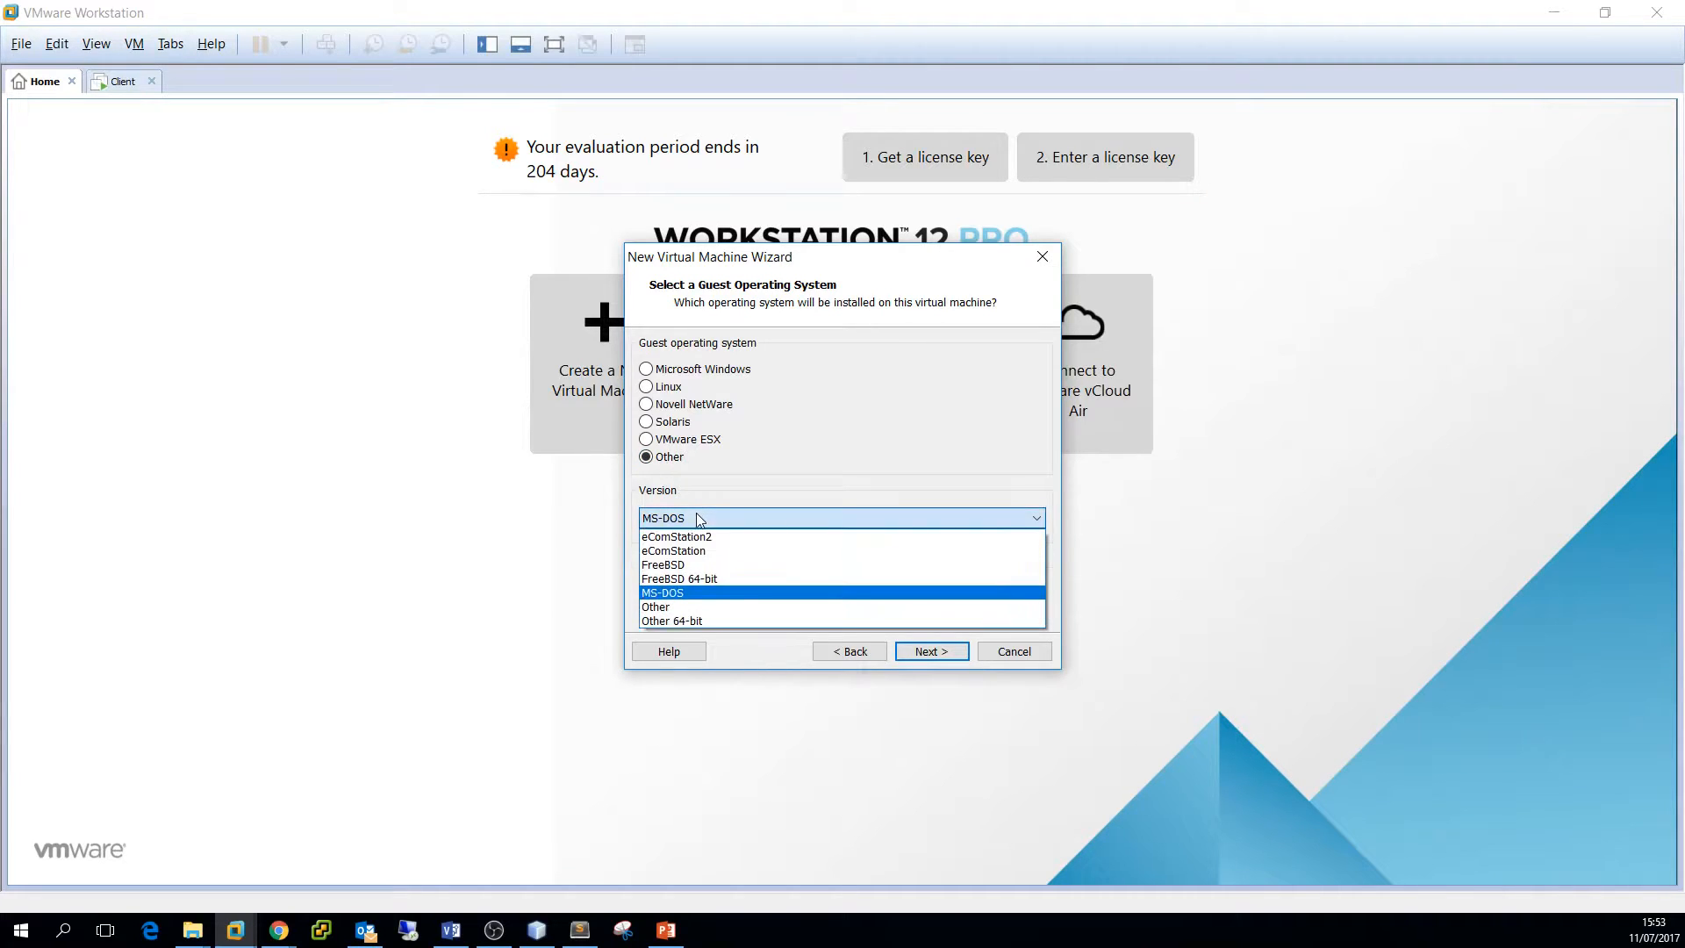
click(728, 579)
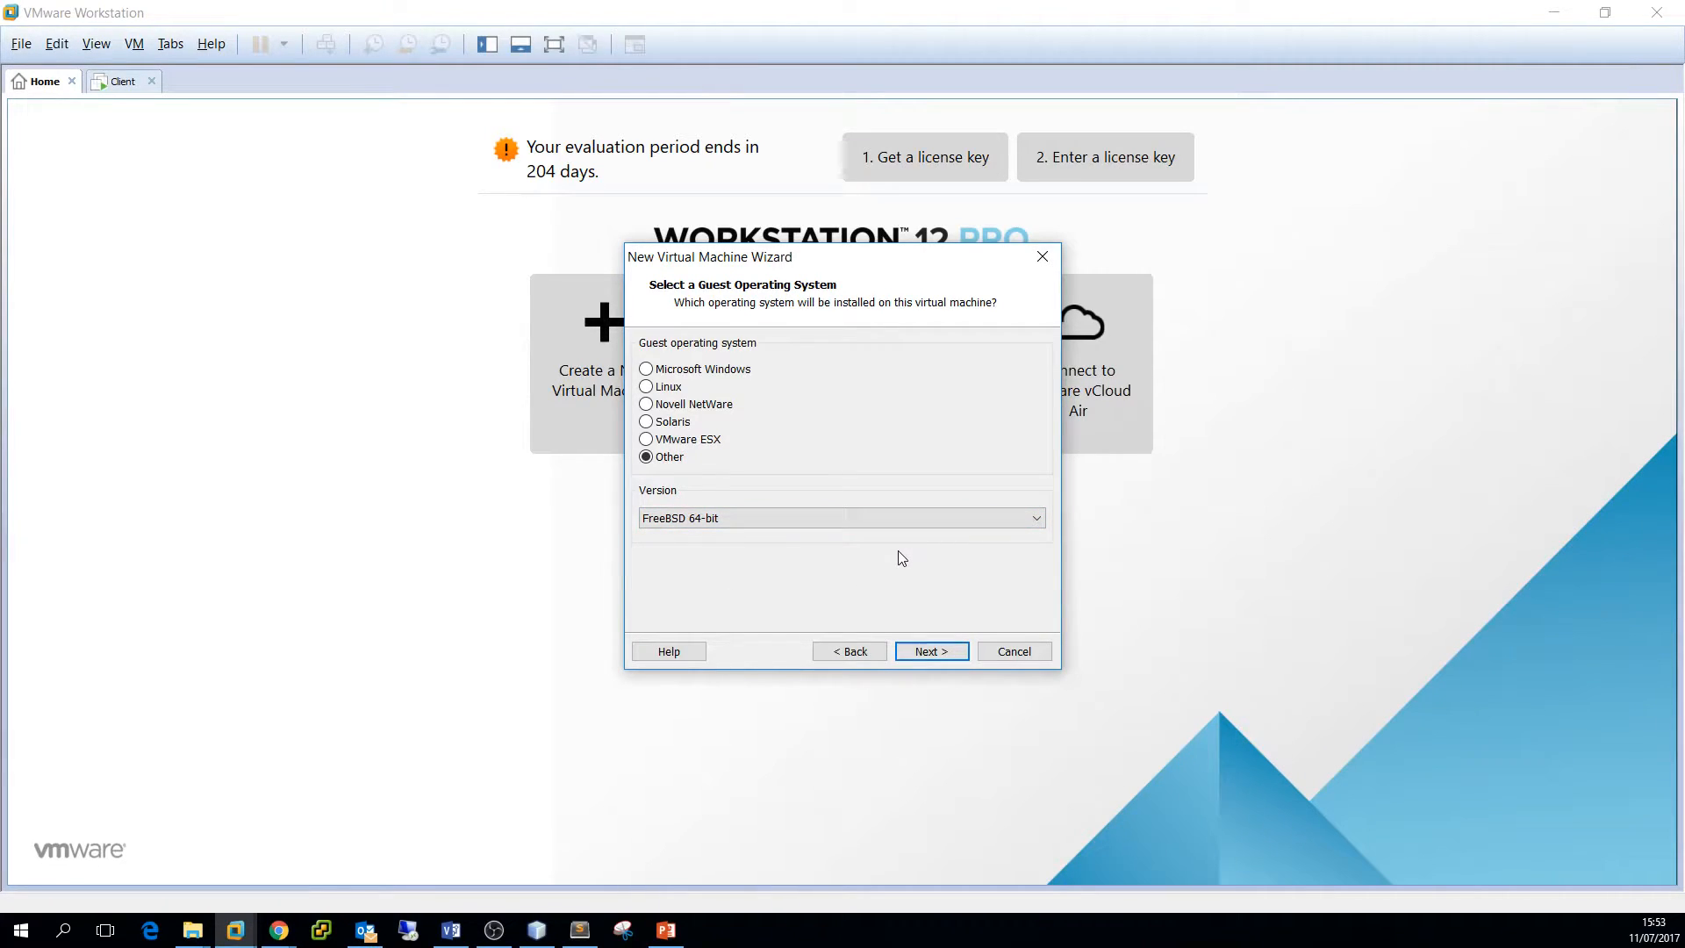
Name the virtual machine PFsense and set its maximum disk size to 10 GB
click(946, 649)
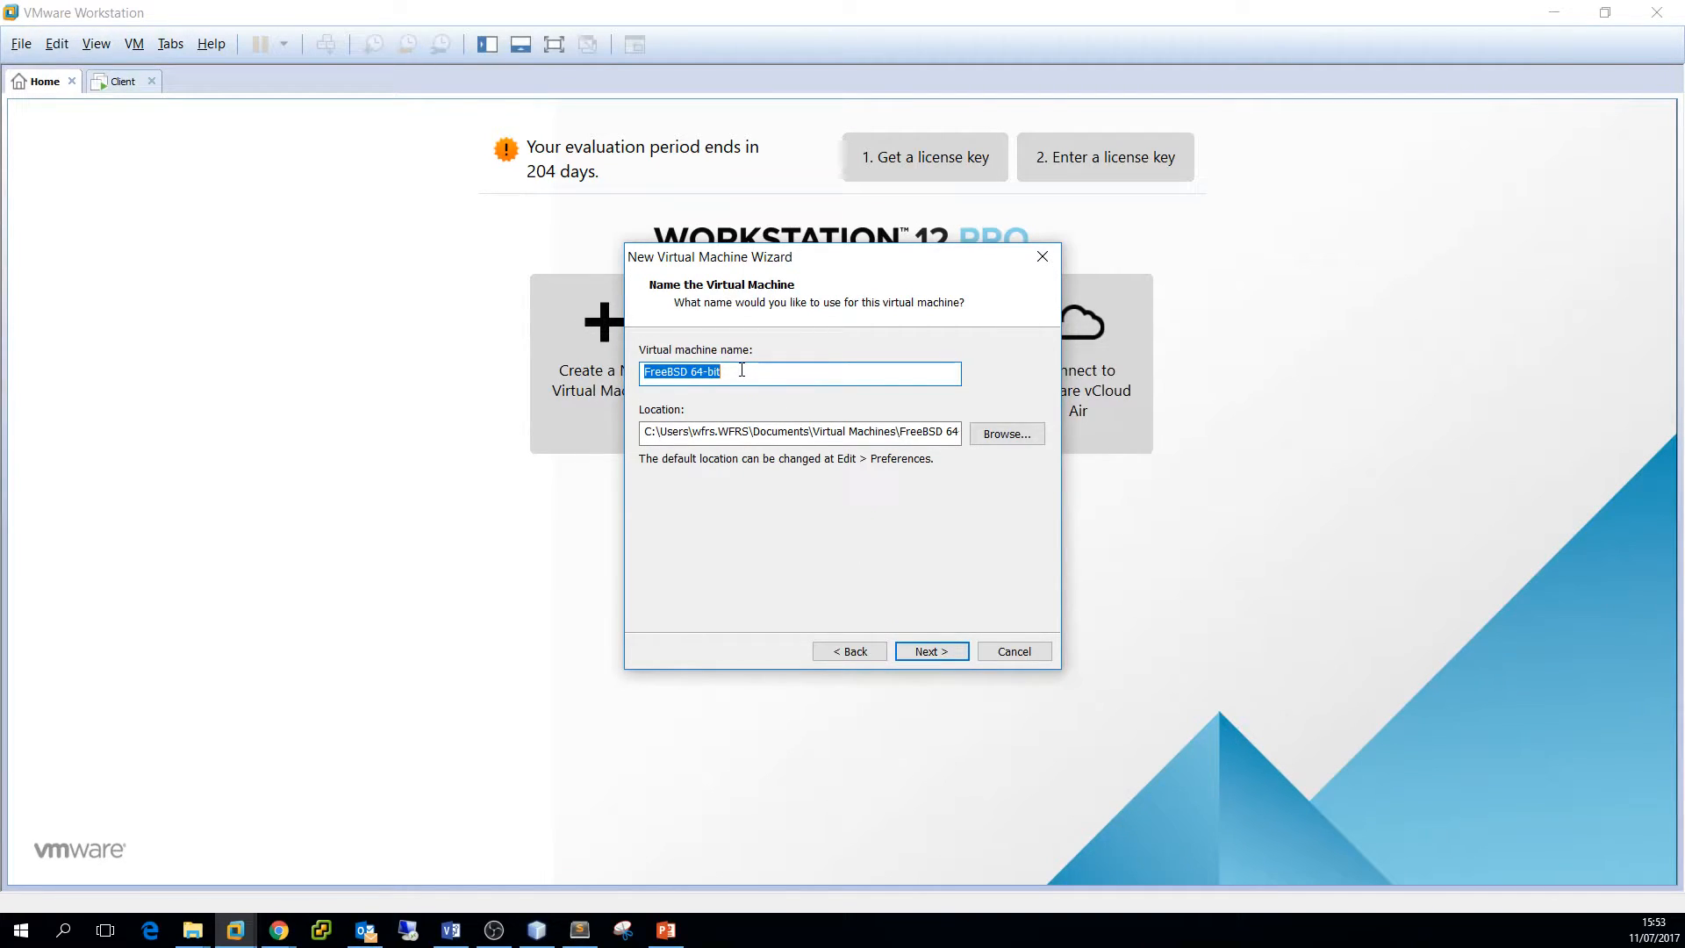
text(PFsense)
drag(952, 431, 618, 433)
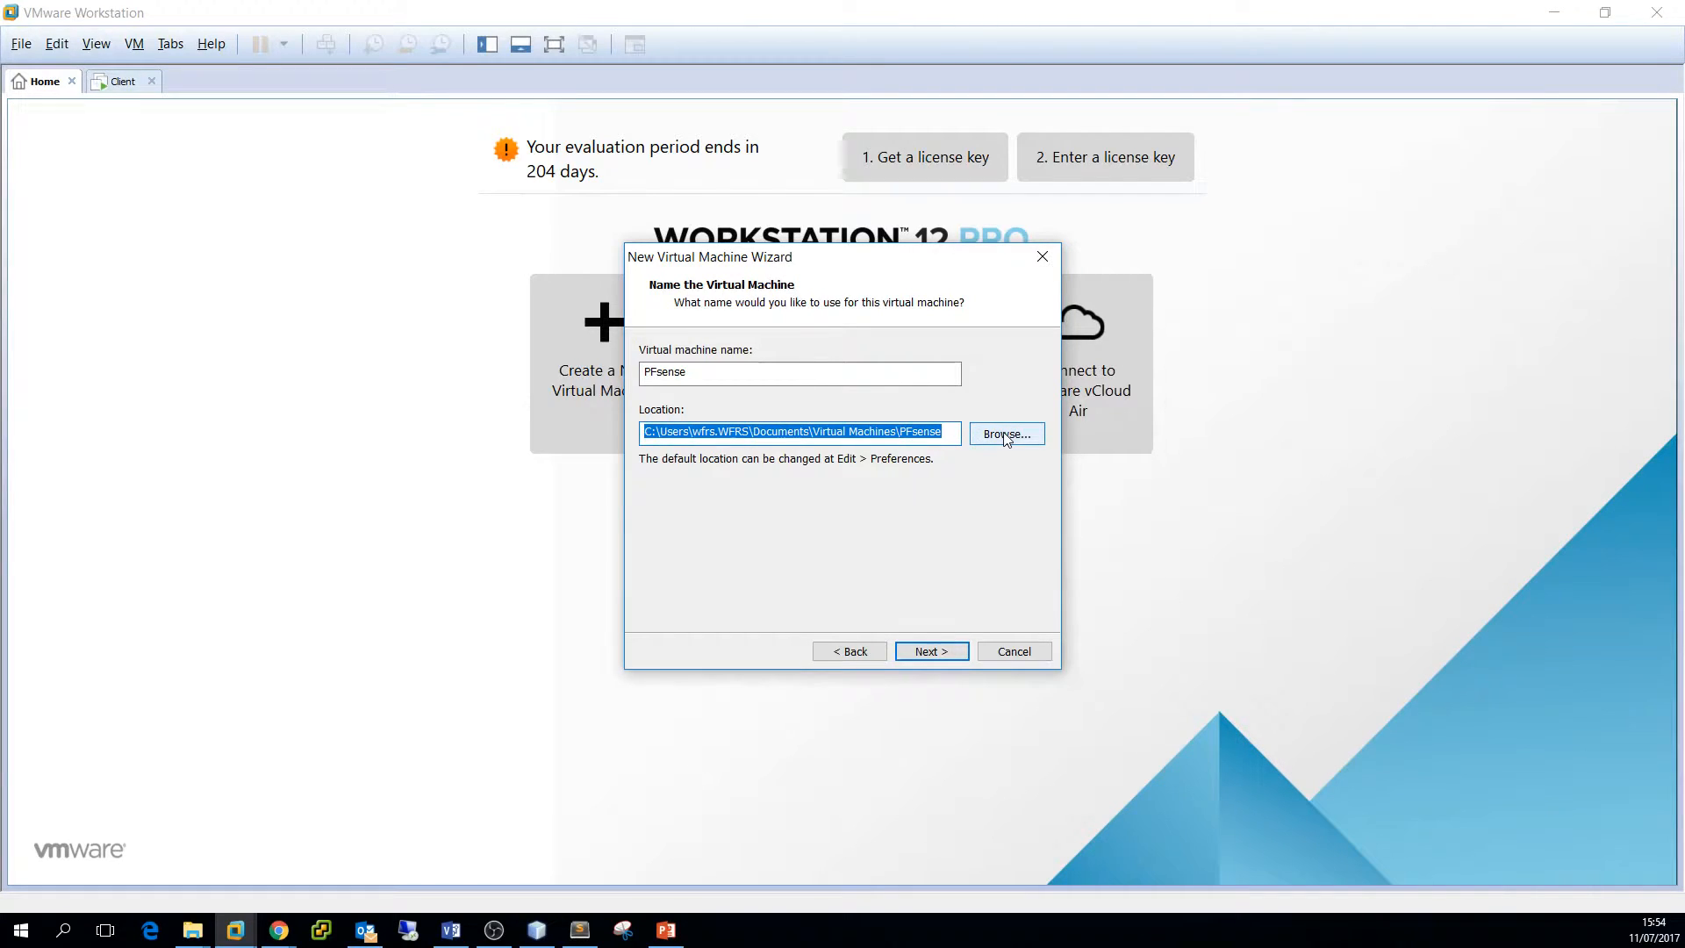
click(934, 654)
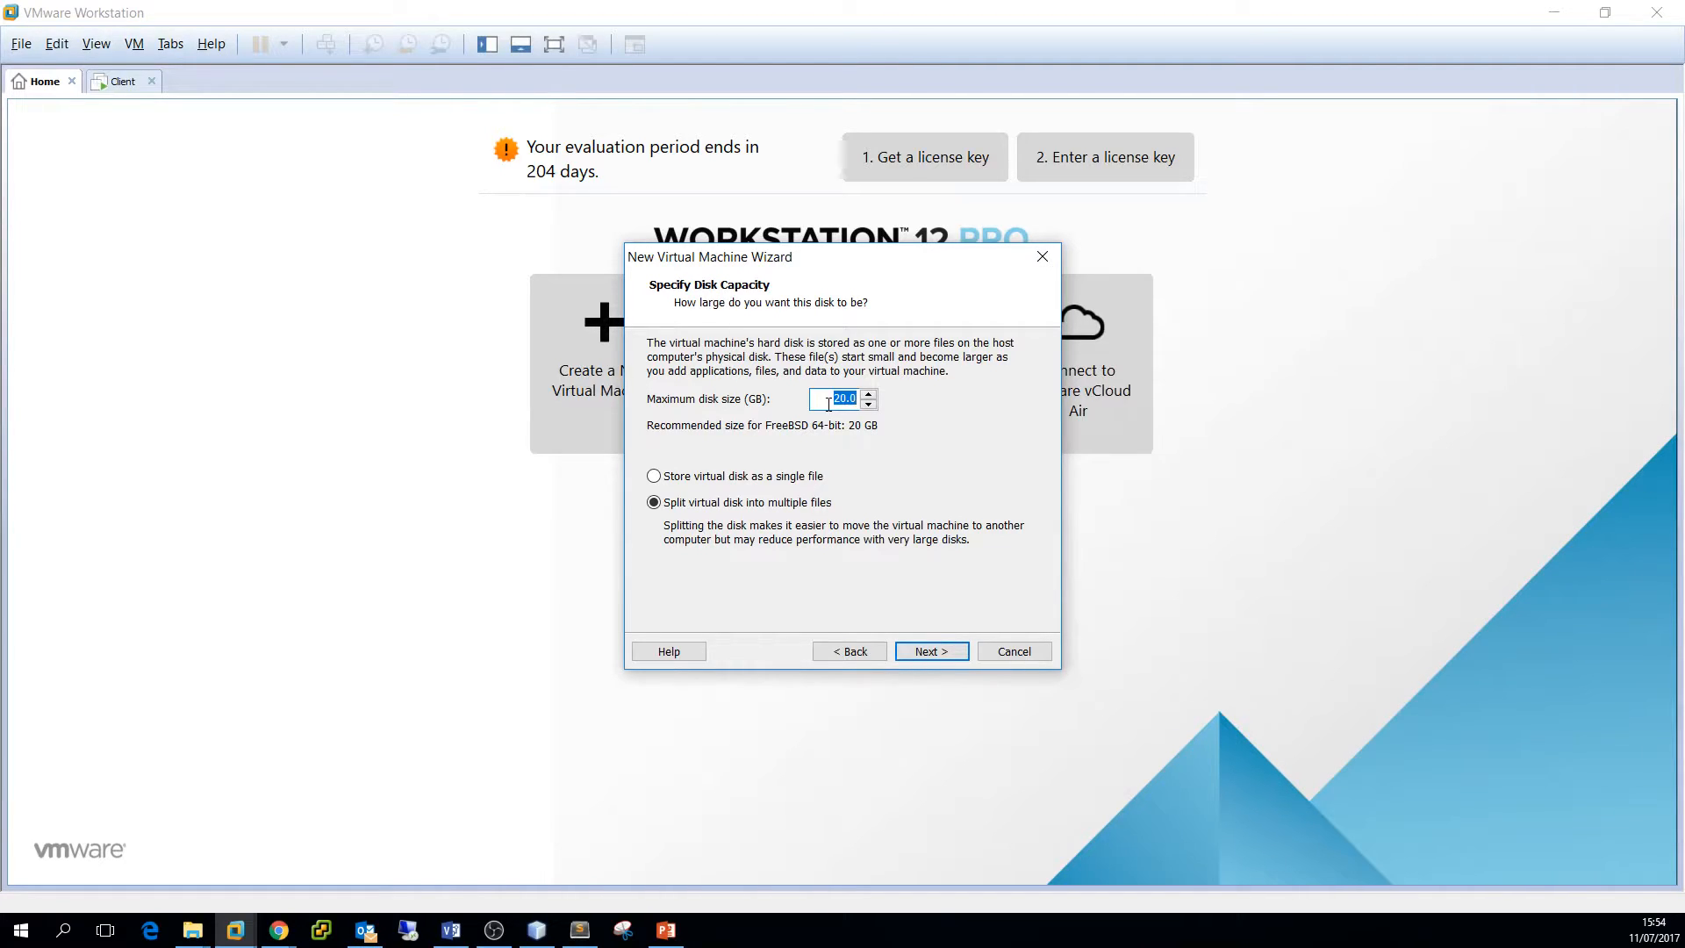
text(10)
Customize the hardware, raising memory from 256 MB to 512 MB
click(945, 654)
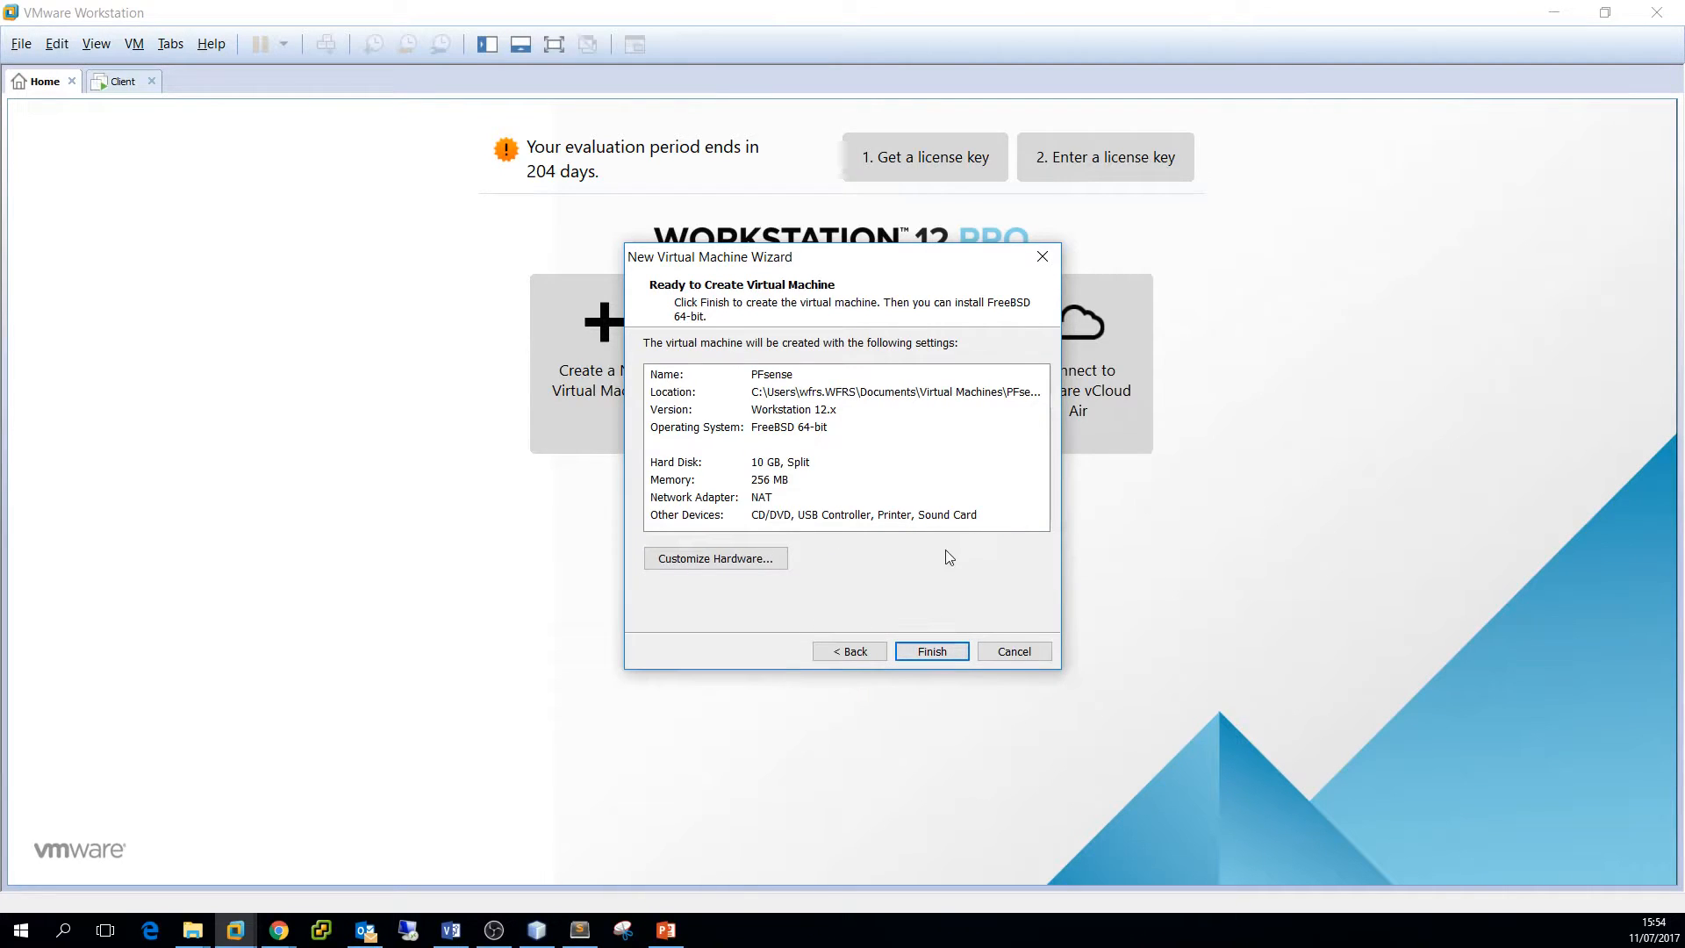
click(740, 563)
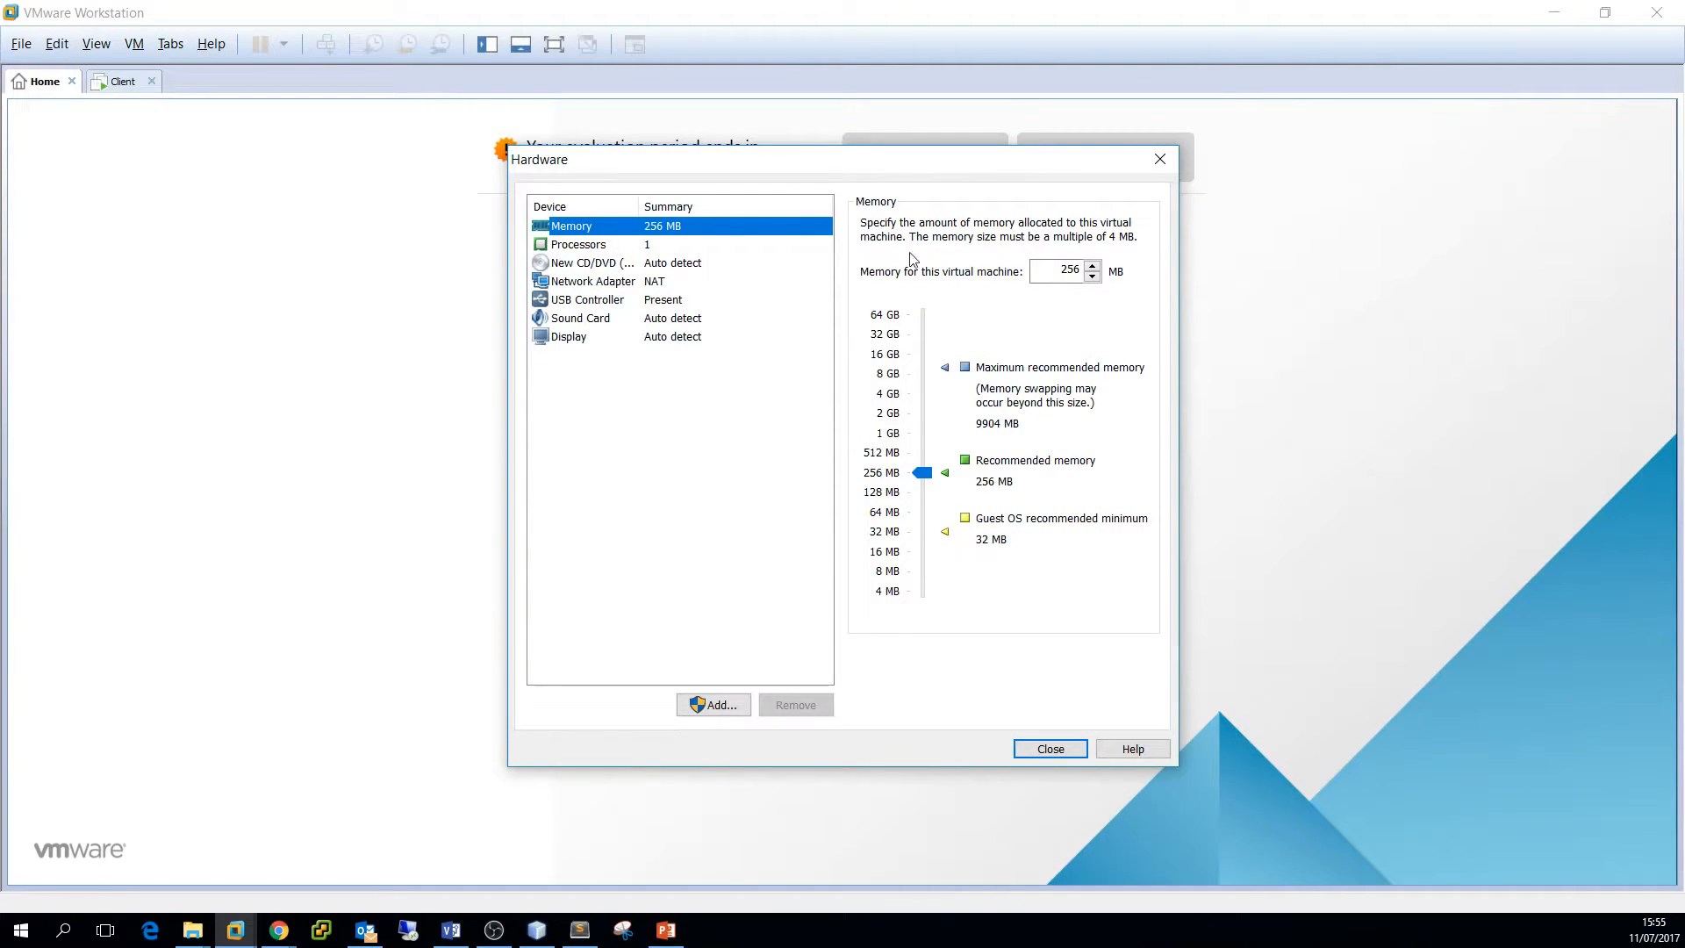
click(1050, 275)
drag(1051, 276, 1079, 270)
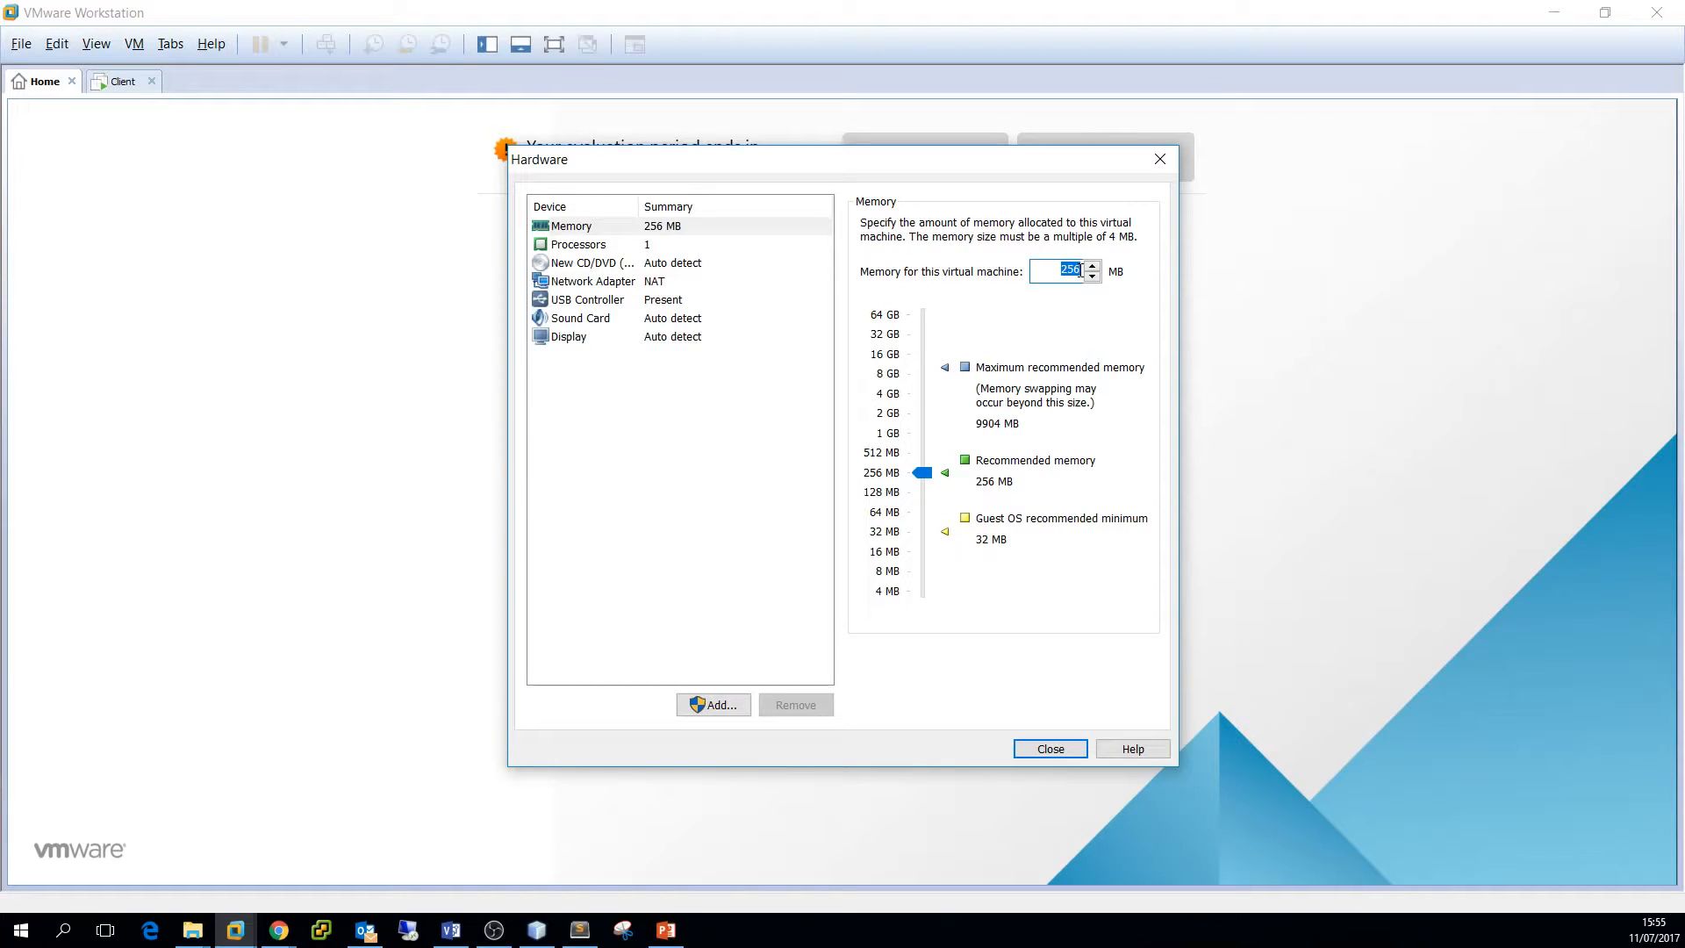
text(512)
Keep one core per processor and enable VT-x/EPT or AMD-V/RVI virtualization
click(597, 249)
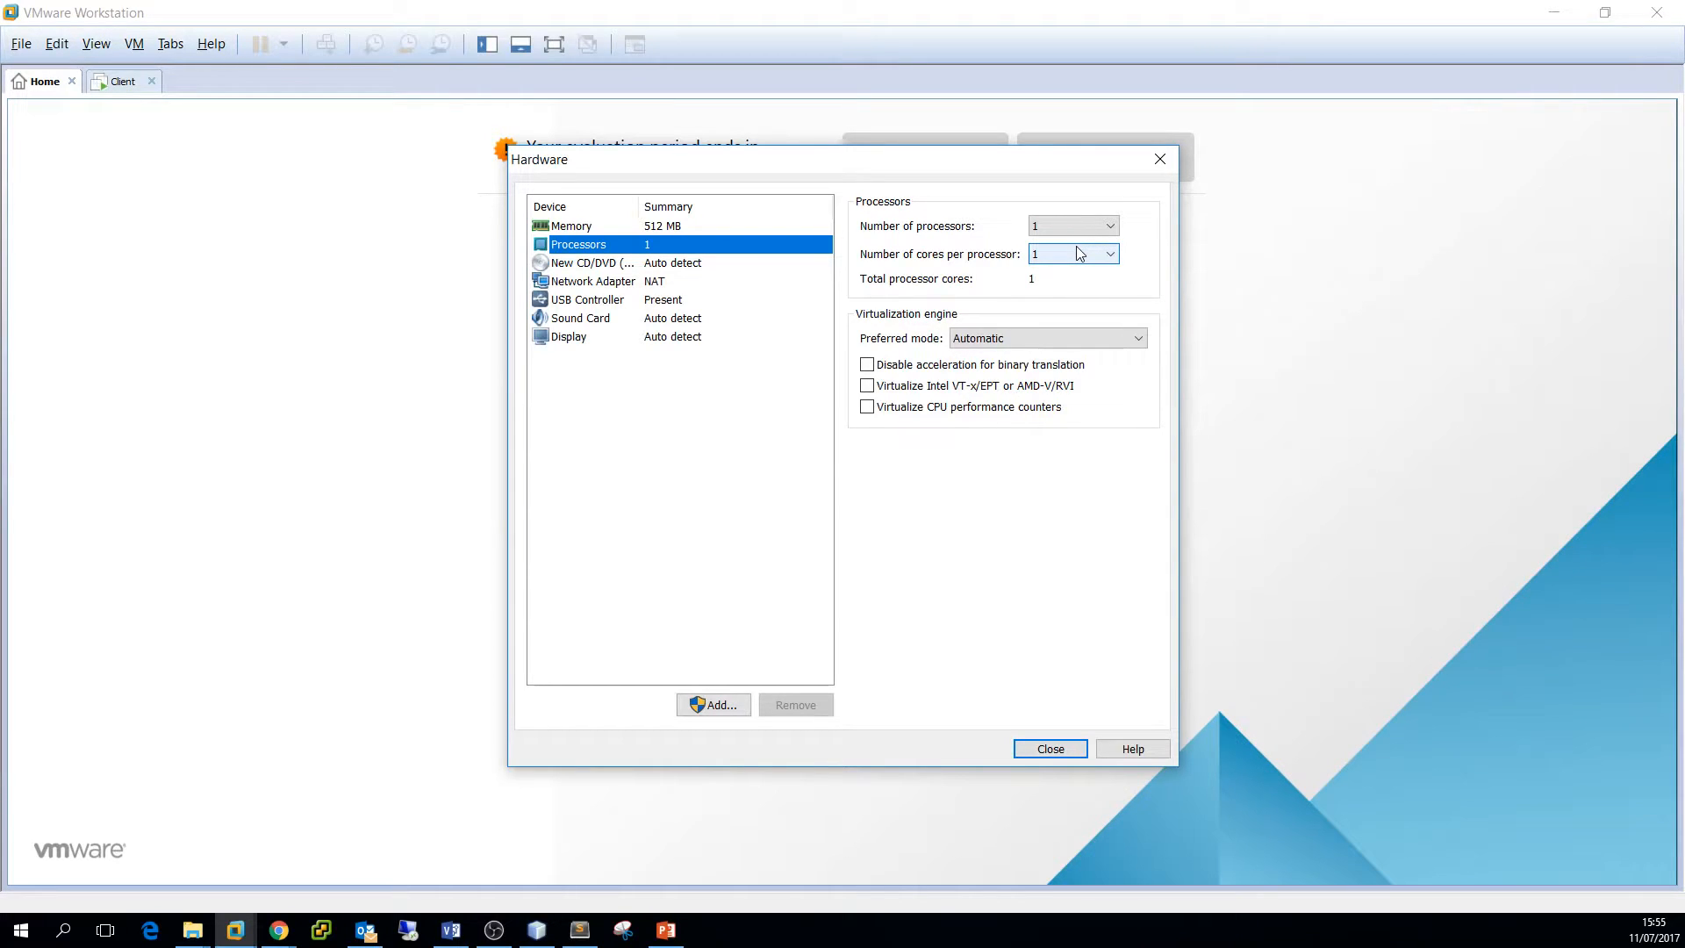
click(1052, 256)
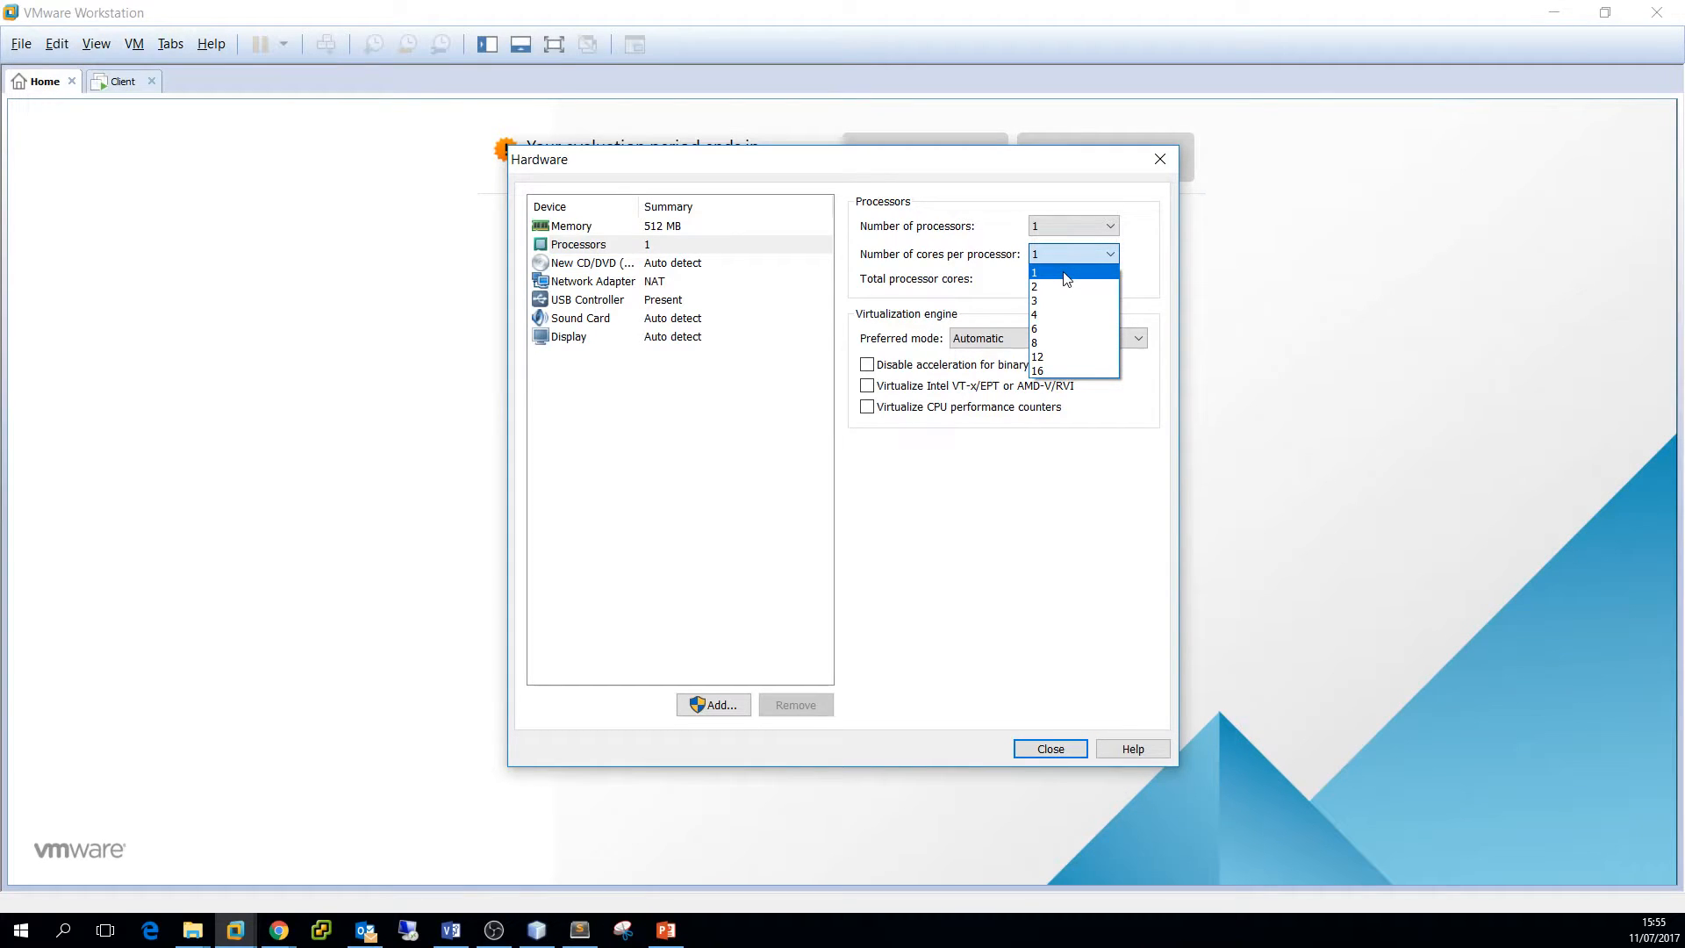
click(1013, 260)
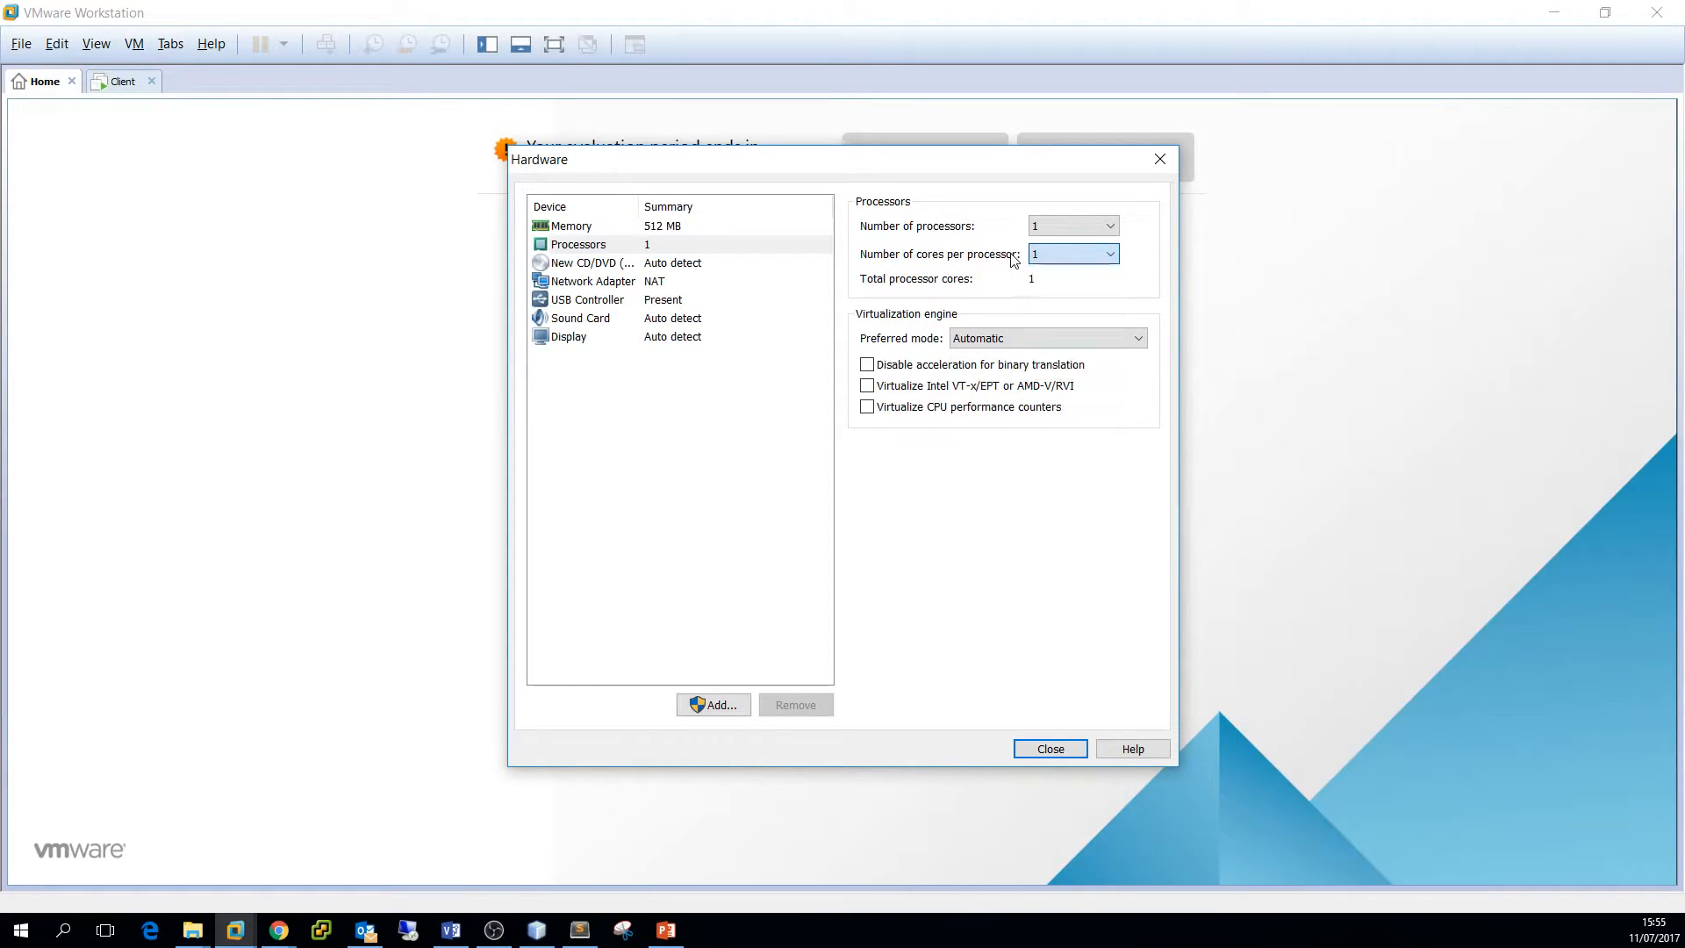
click(869, 386)
click(615, 263)
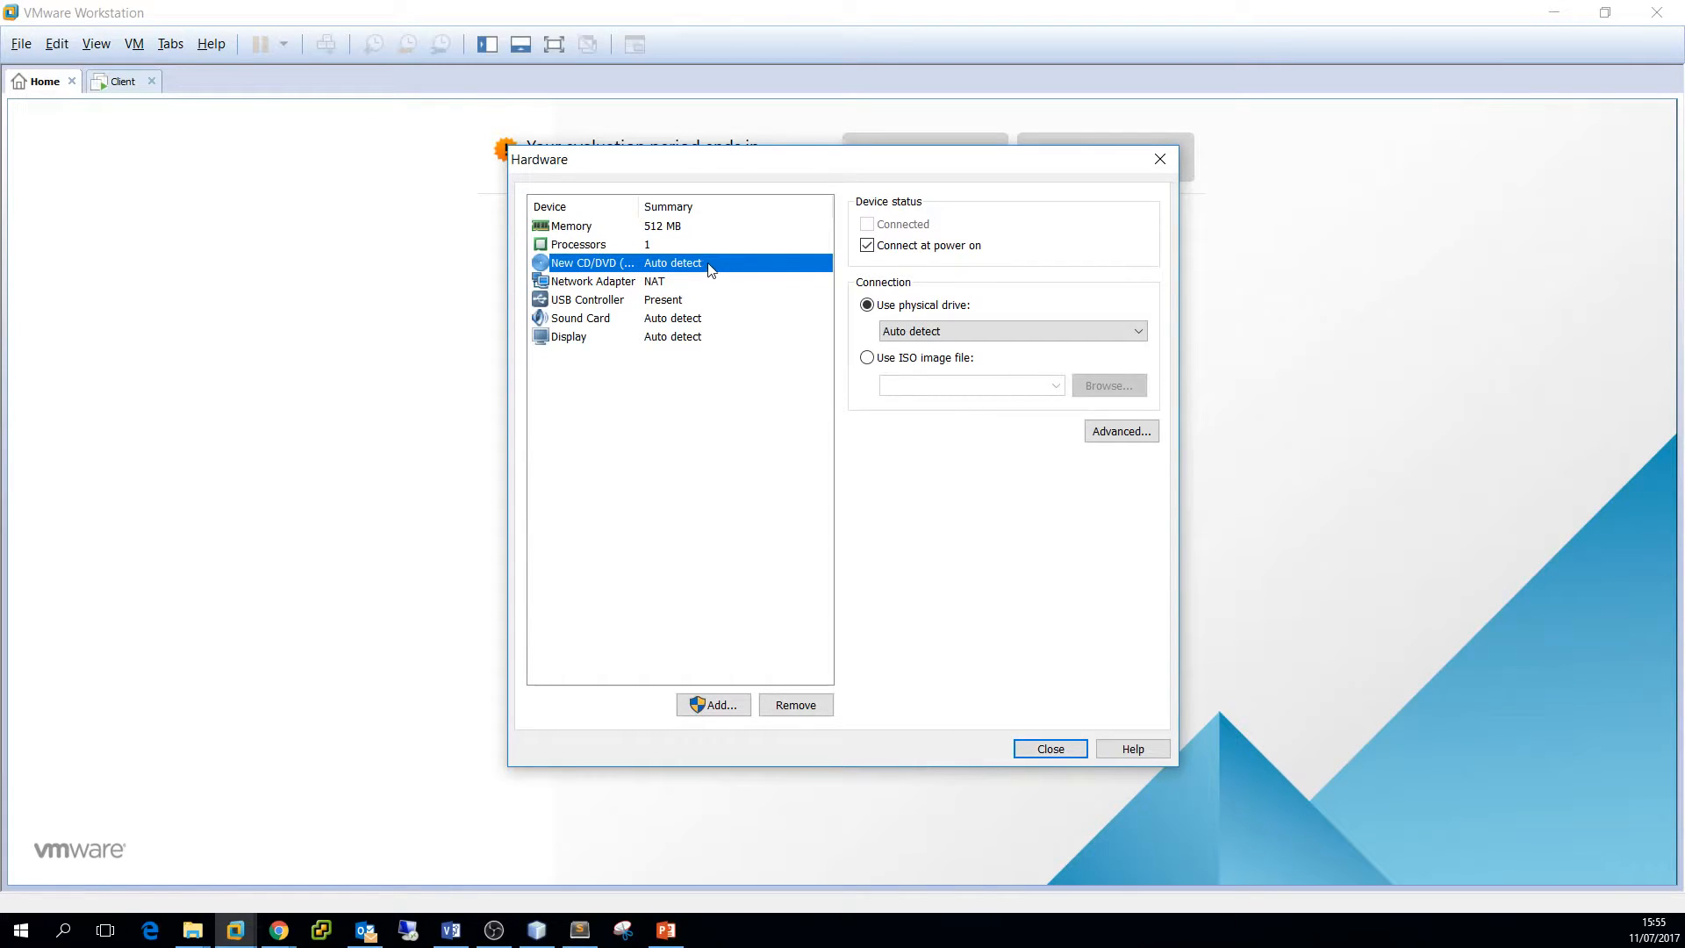
Point the CD/DVD drive at the pfSense-CE-2.3.4-RELEASE-amd64 ISO image
click(868, 358)
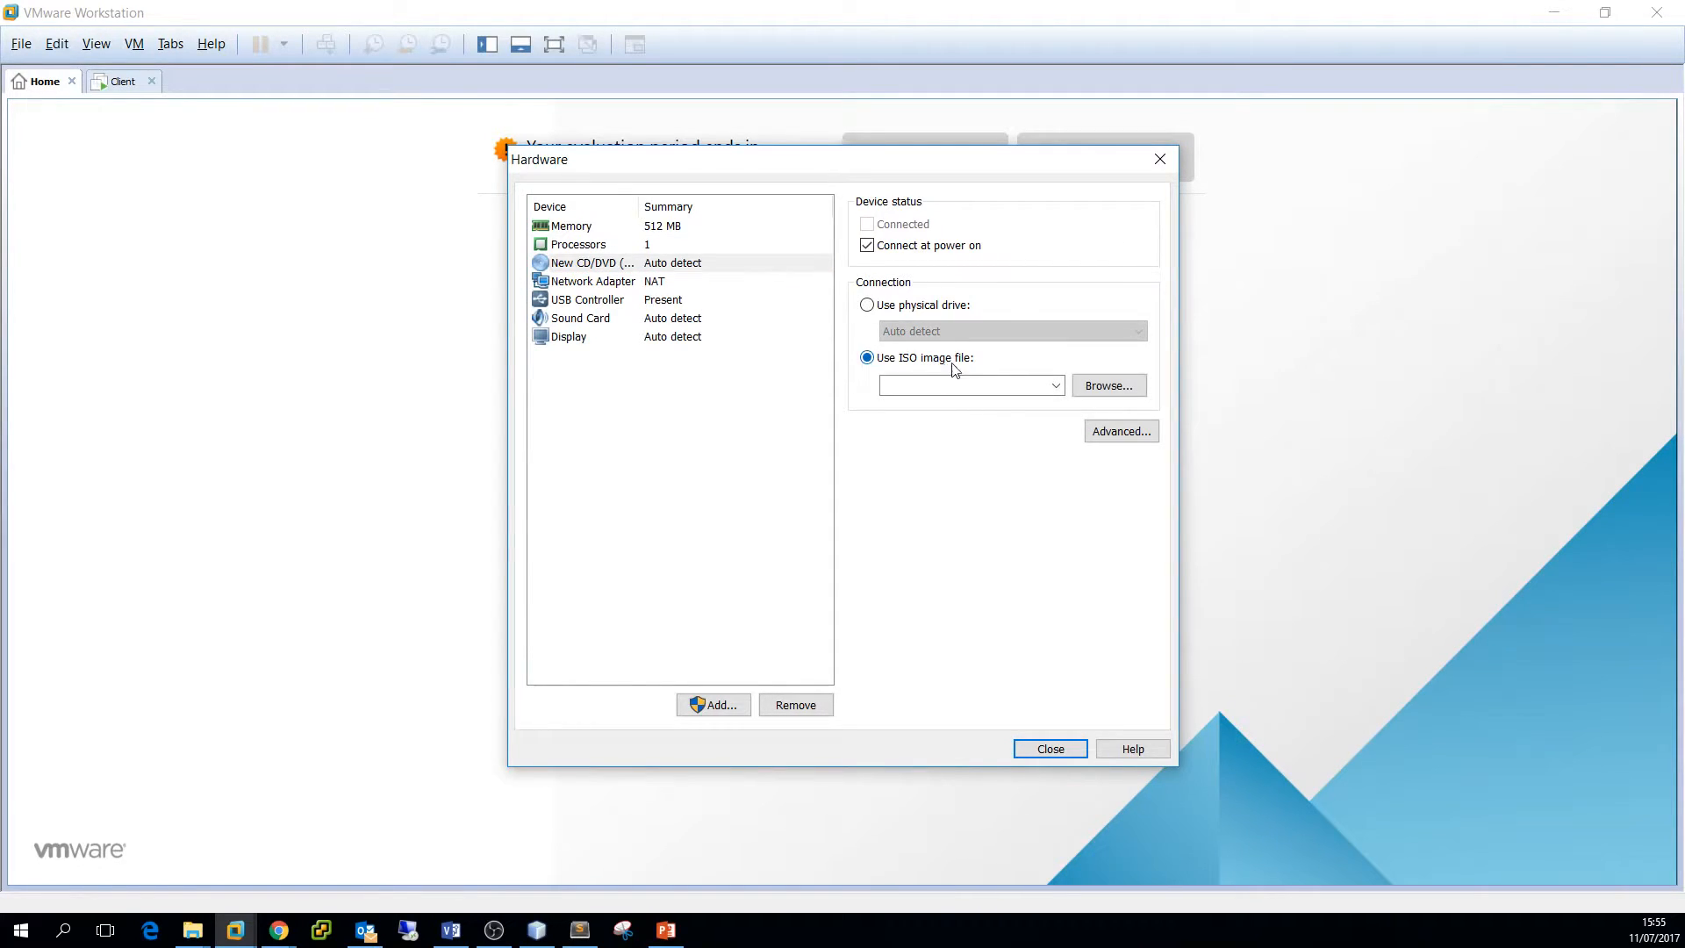
click(1132, 389)
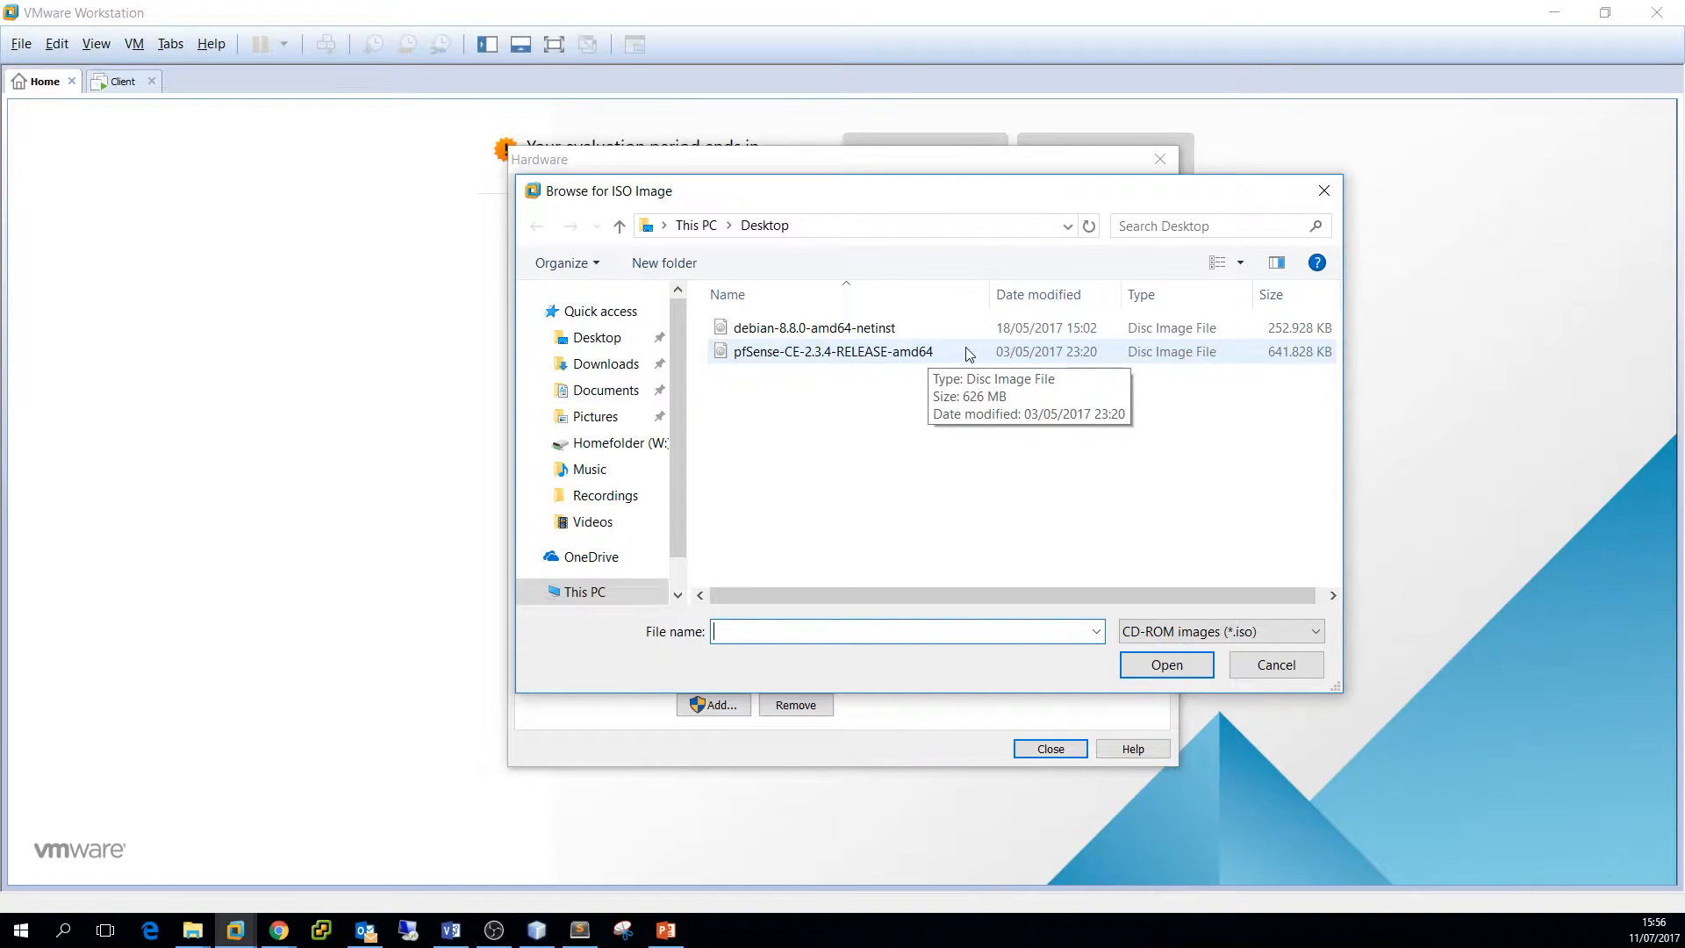
click(930, 356)
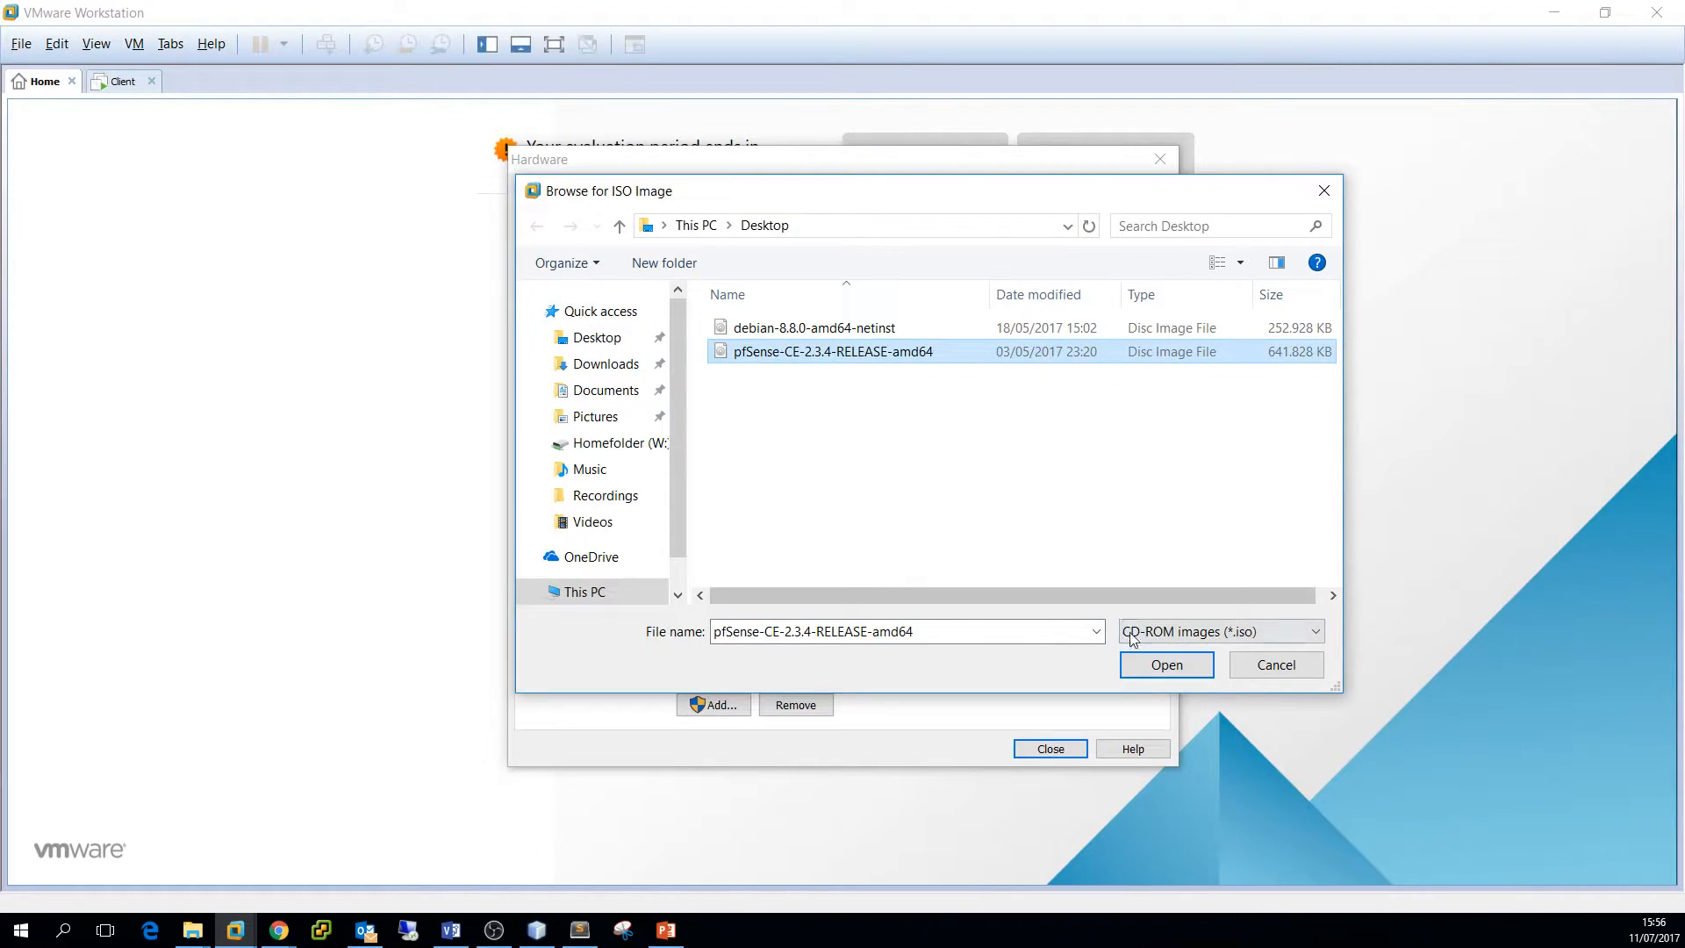
click(1153, 667)
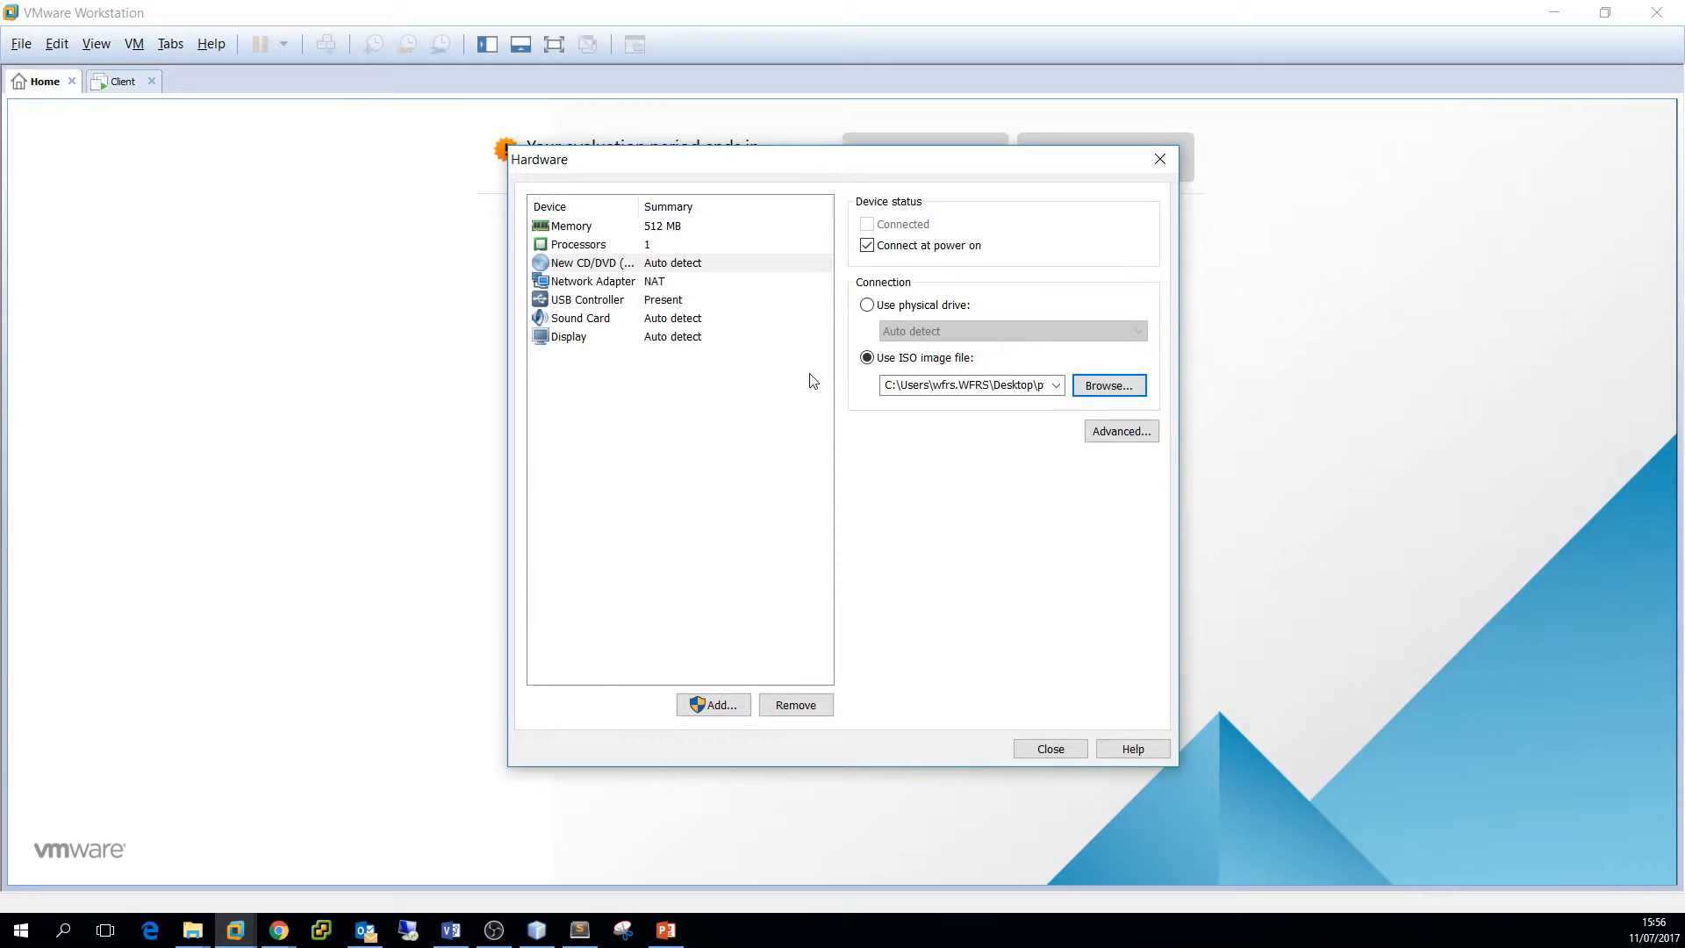
click(628, 281)
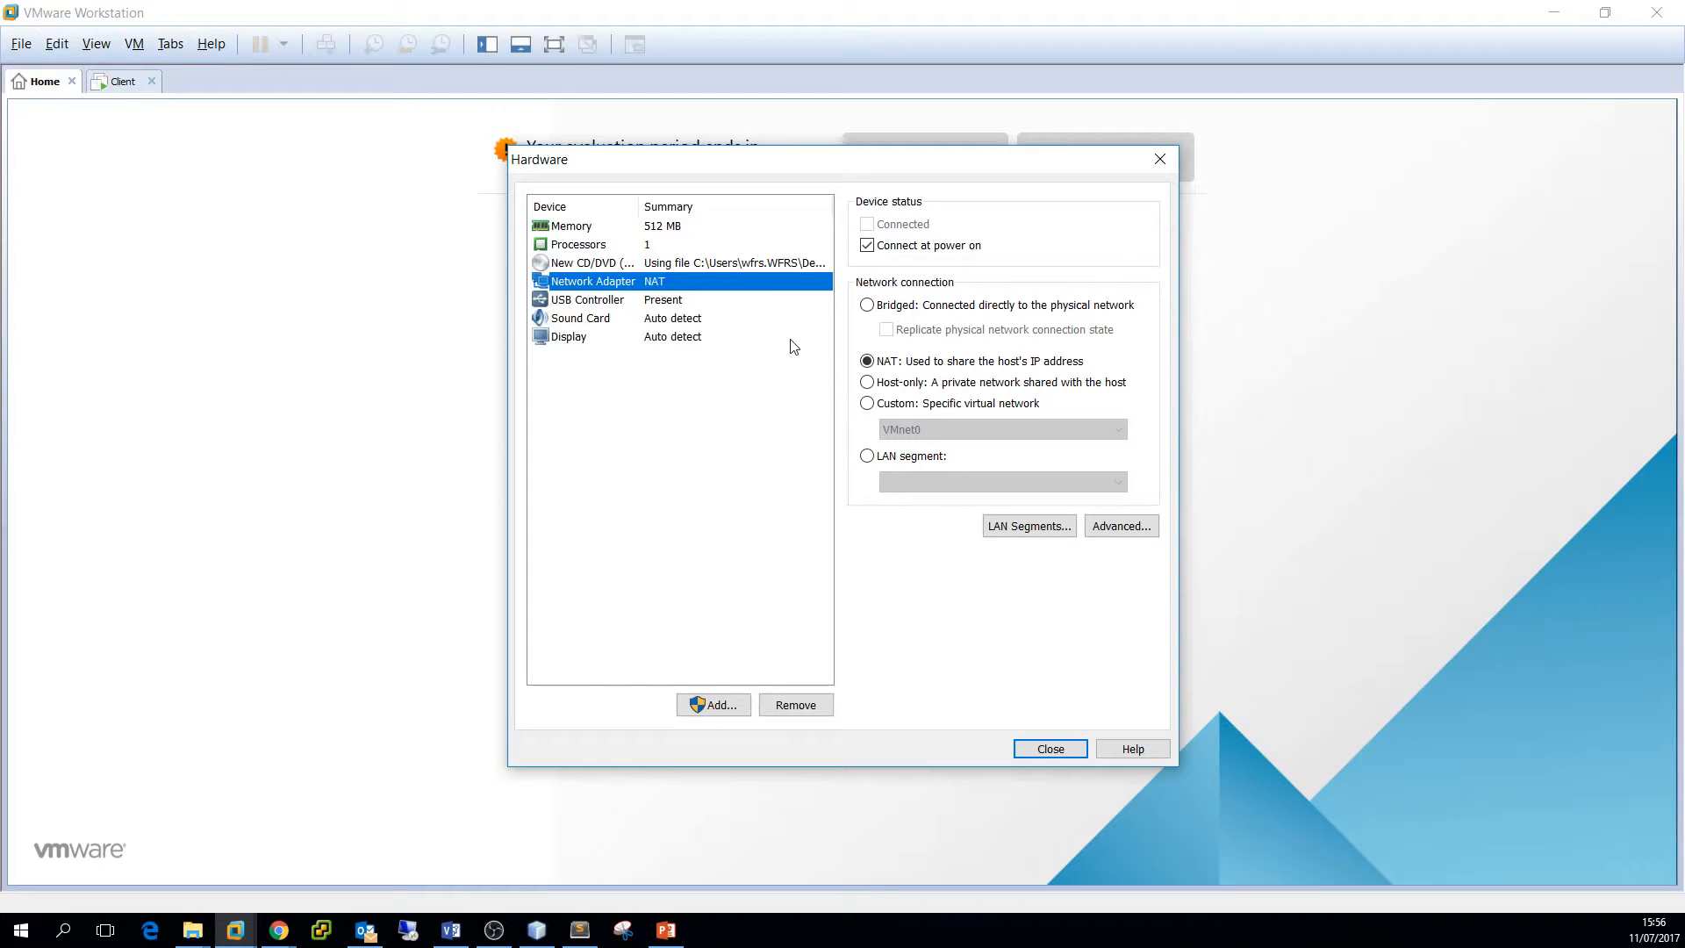
Add a second, host-only network adapter and switch its connection to LAN segment
click(711, 702)
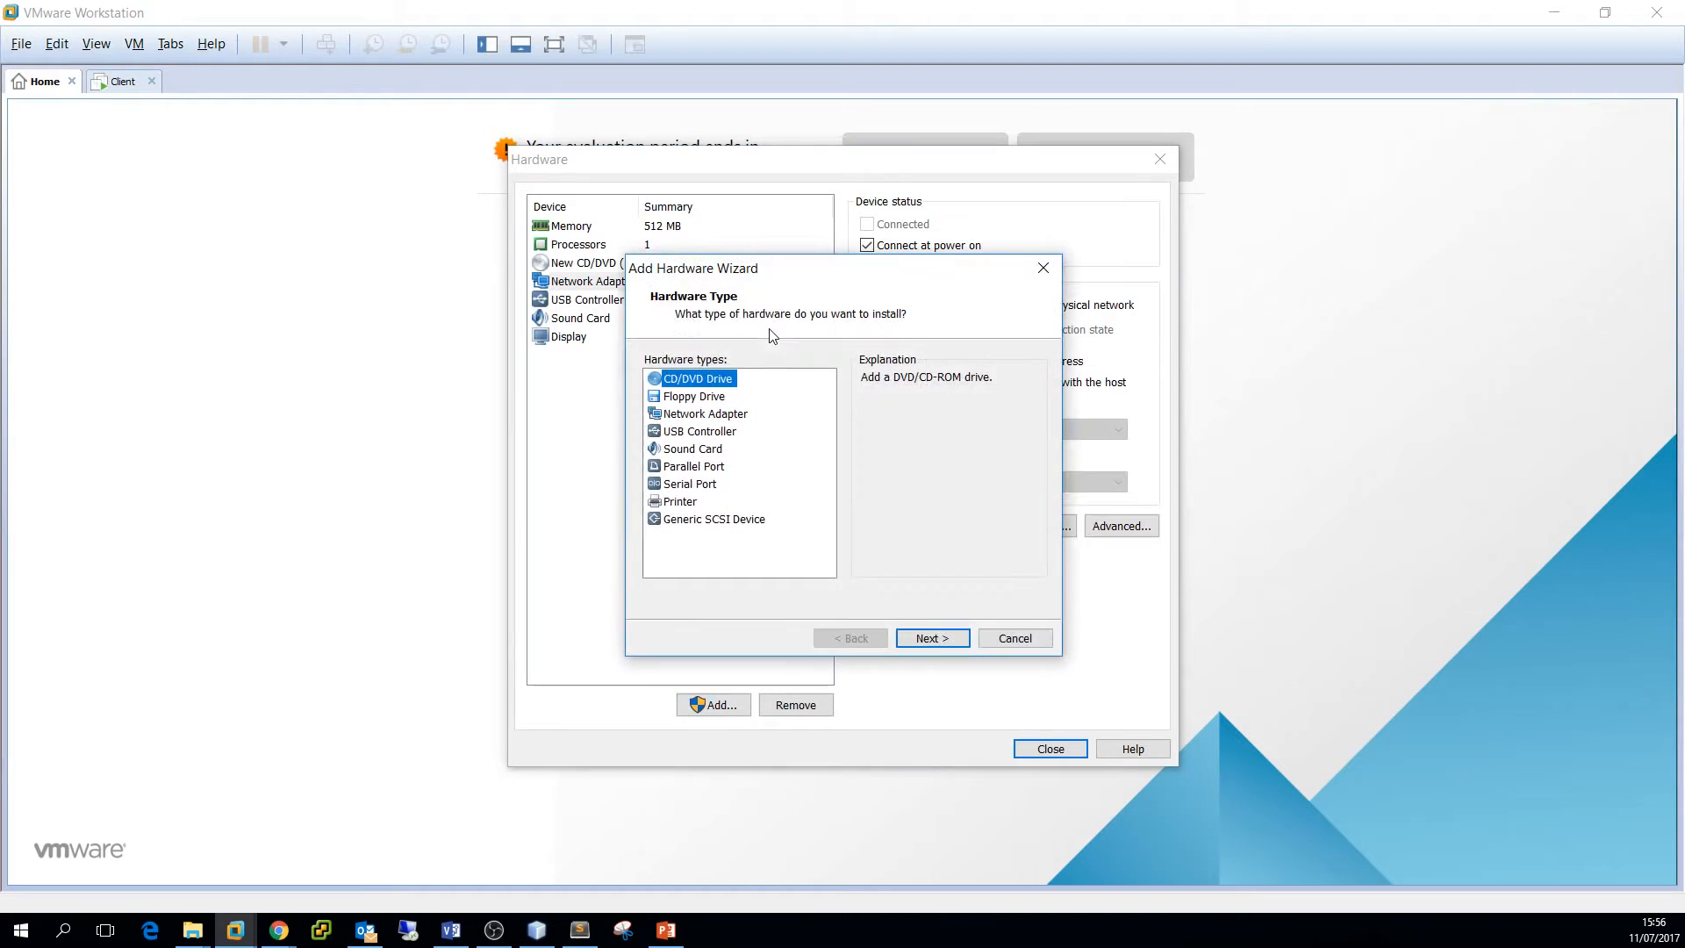
click(715, 416)
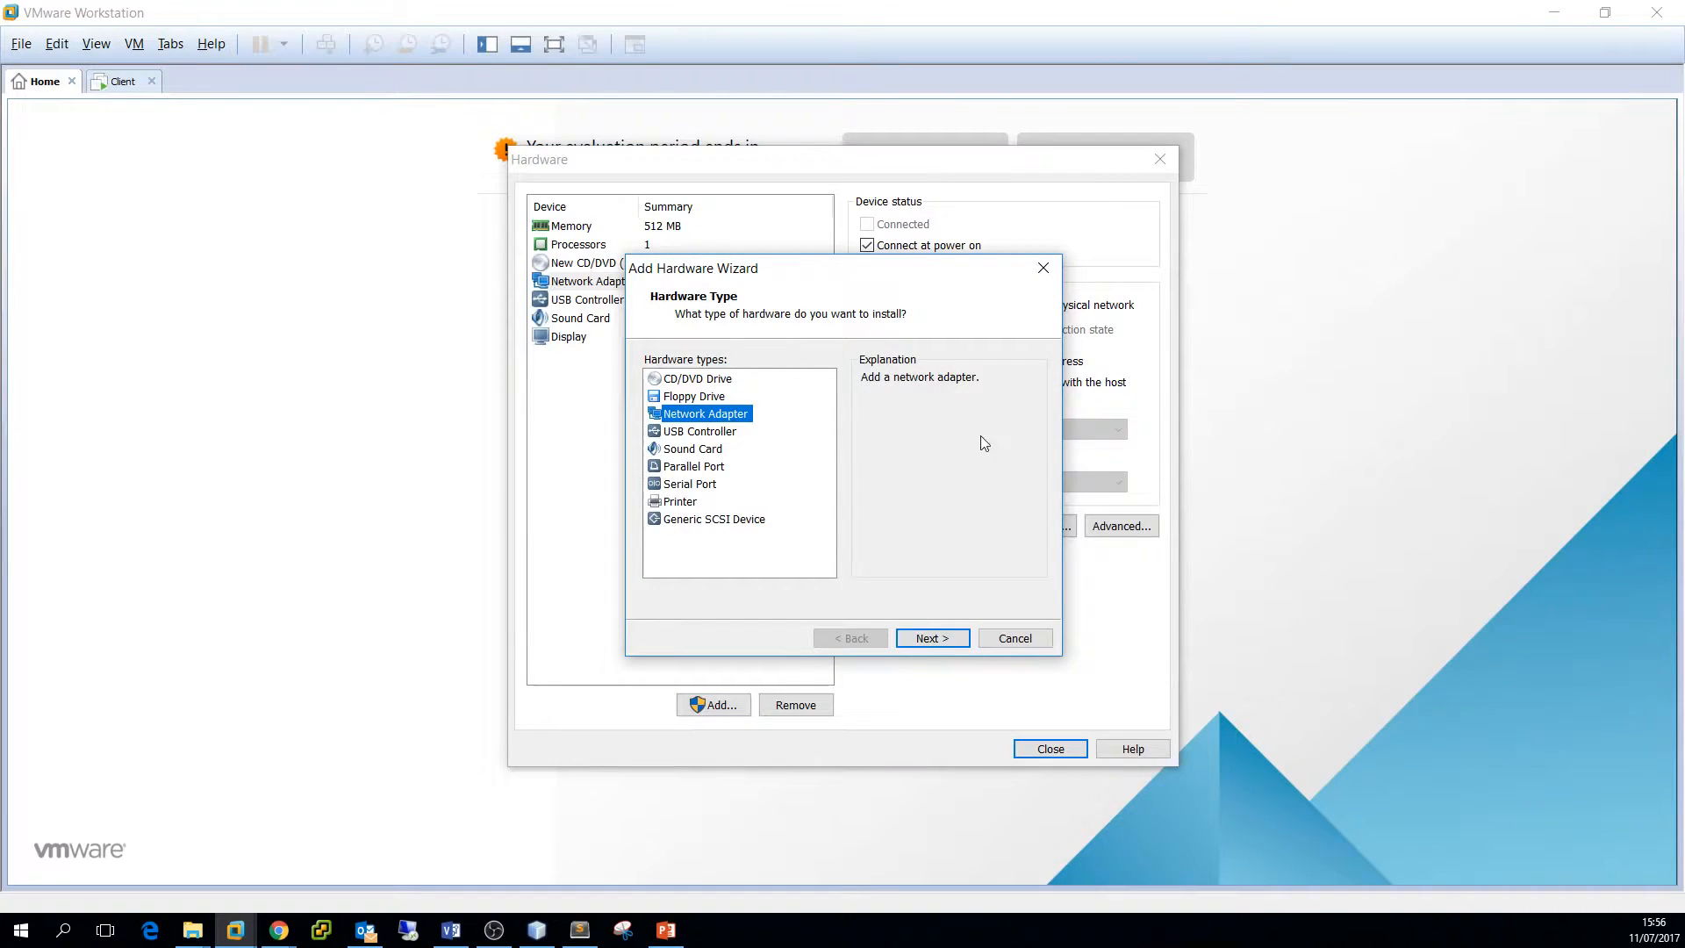
click(930, 638)
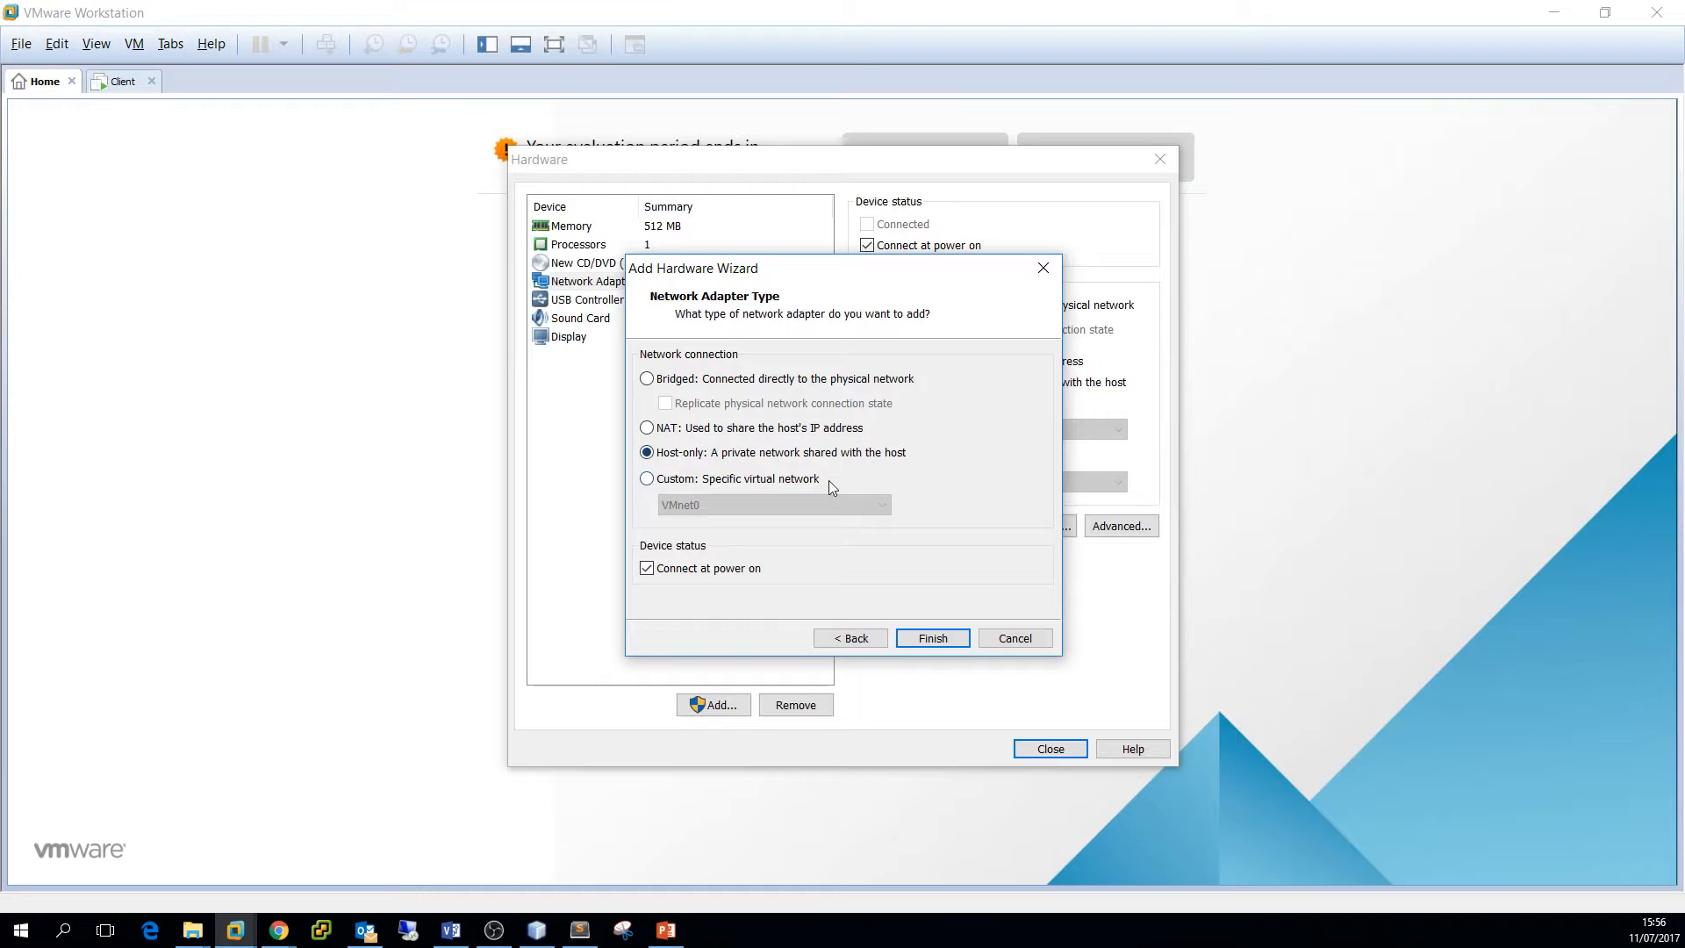
click(932, 639)
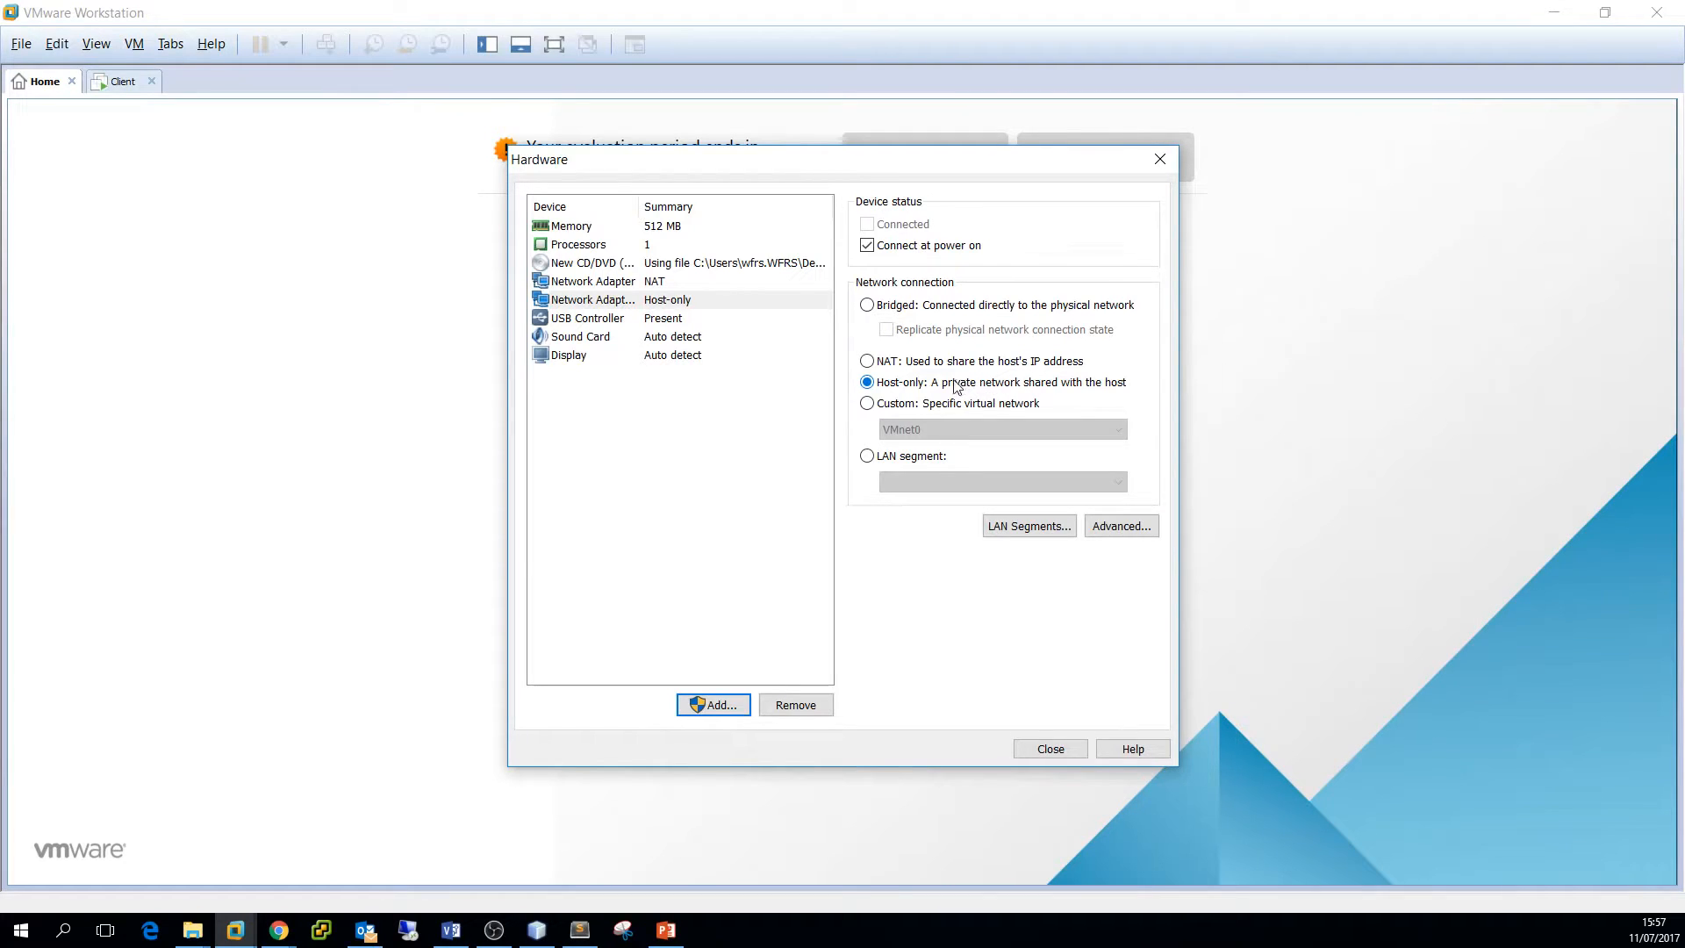
click(872, 457)
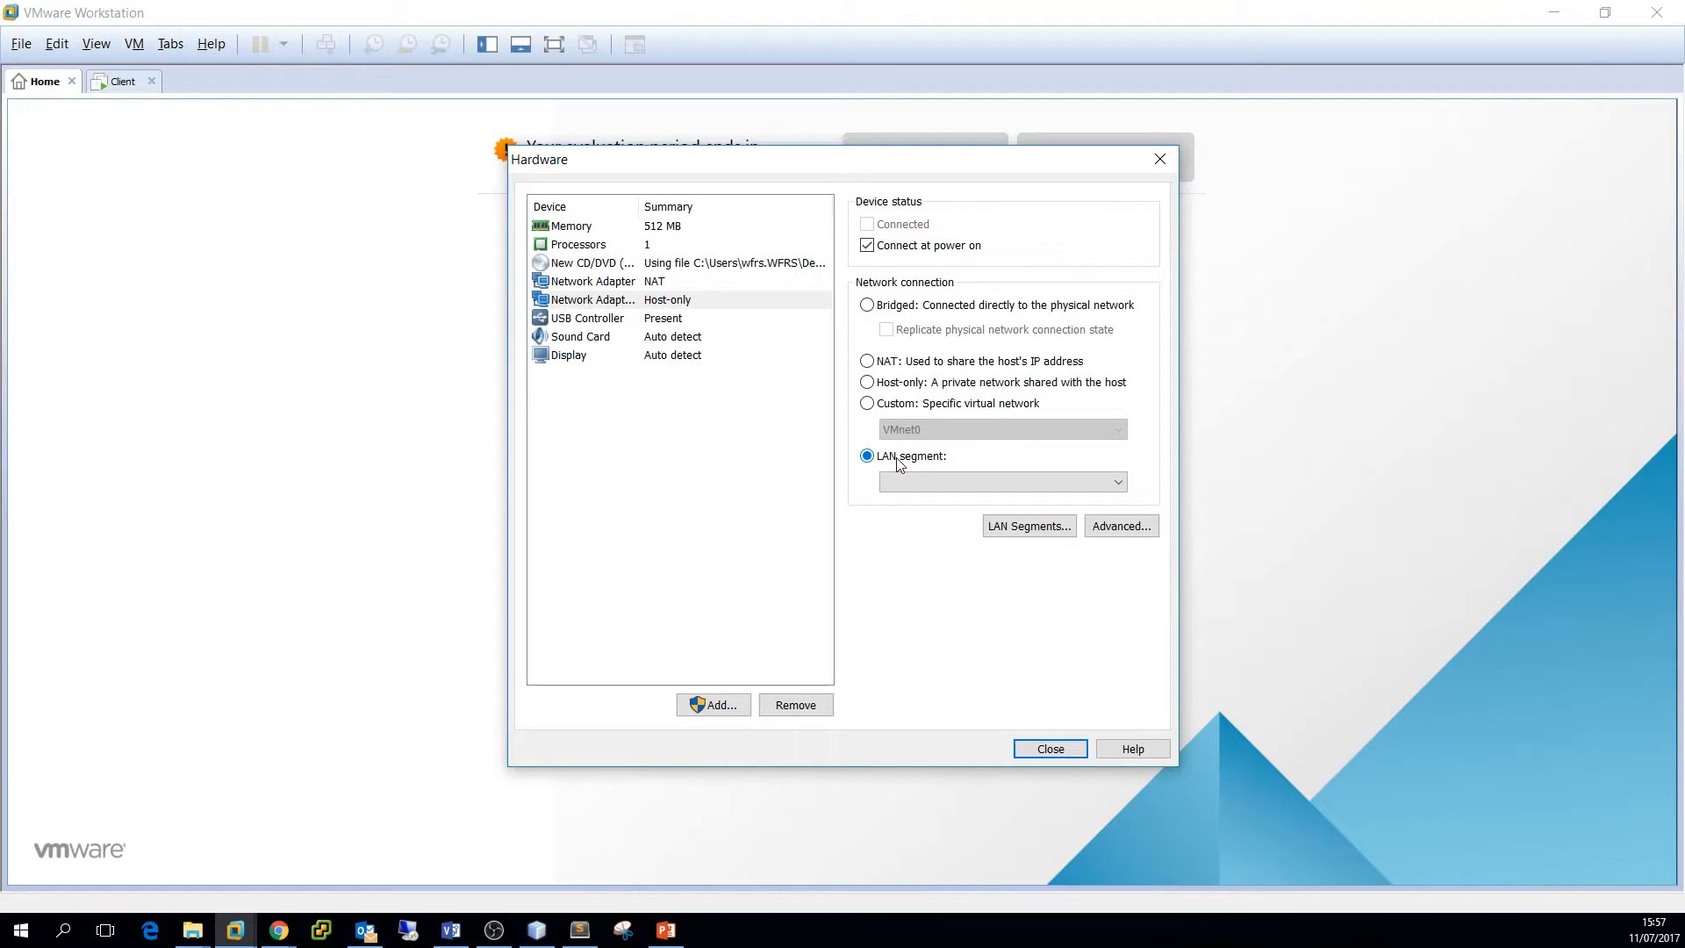
Add LAN Segment 1 to the global segments and connect the second adapter to PFsense LAN
click(961, 483)
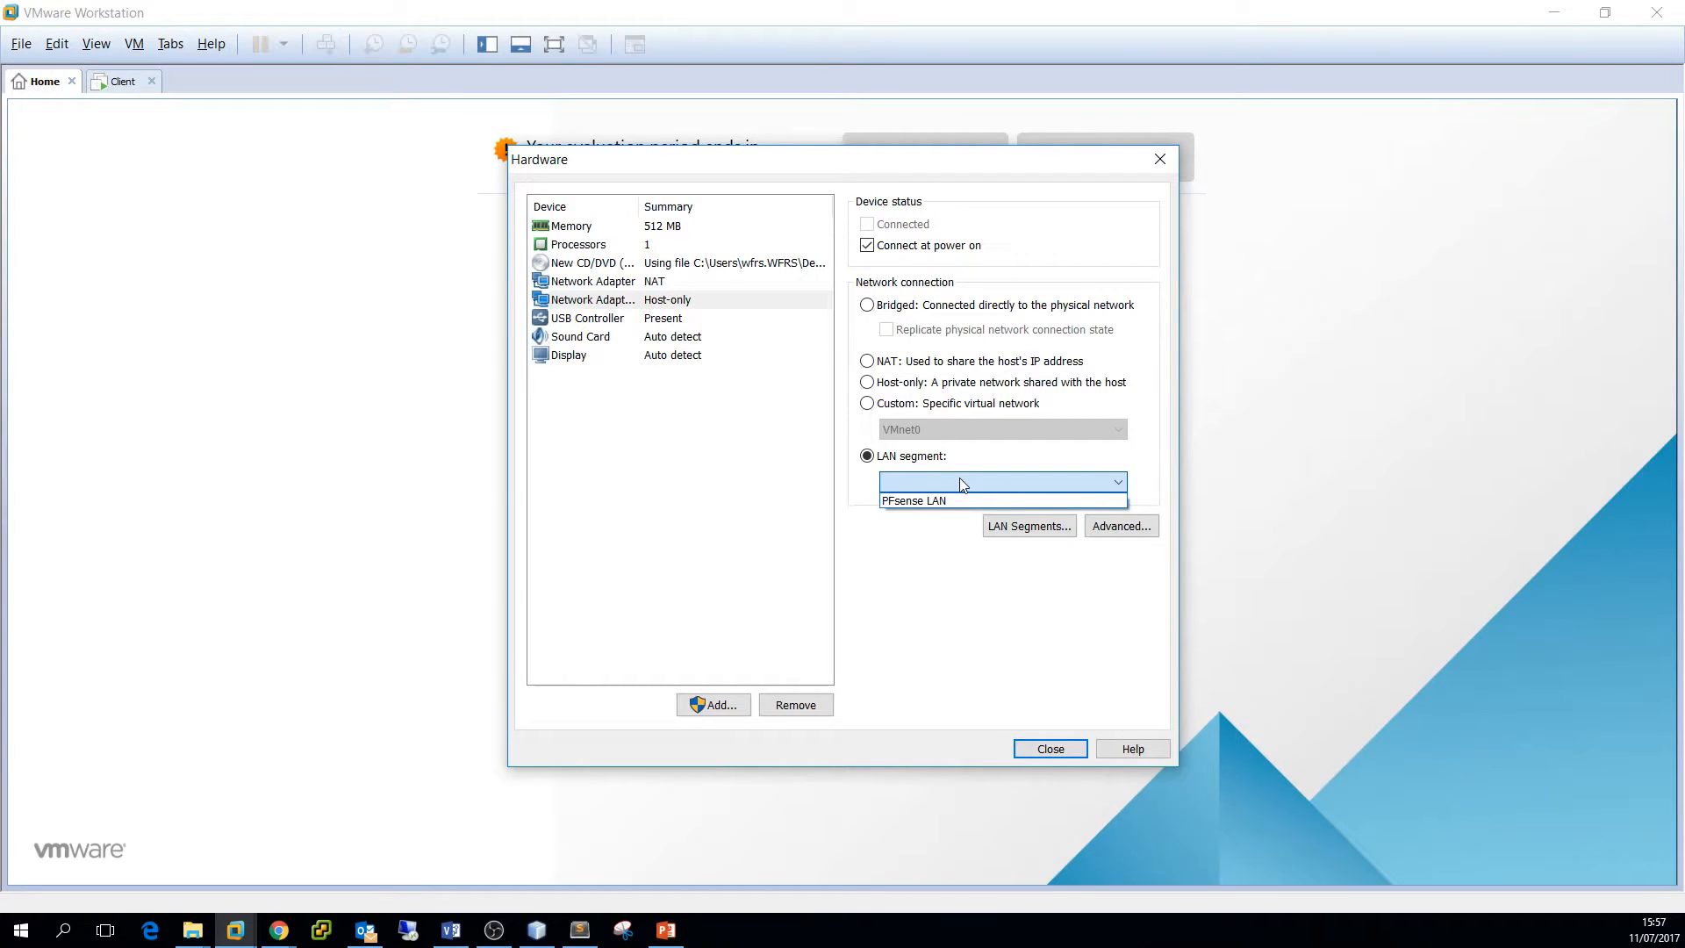
click(1016, 528)
click(1016, 528)
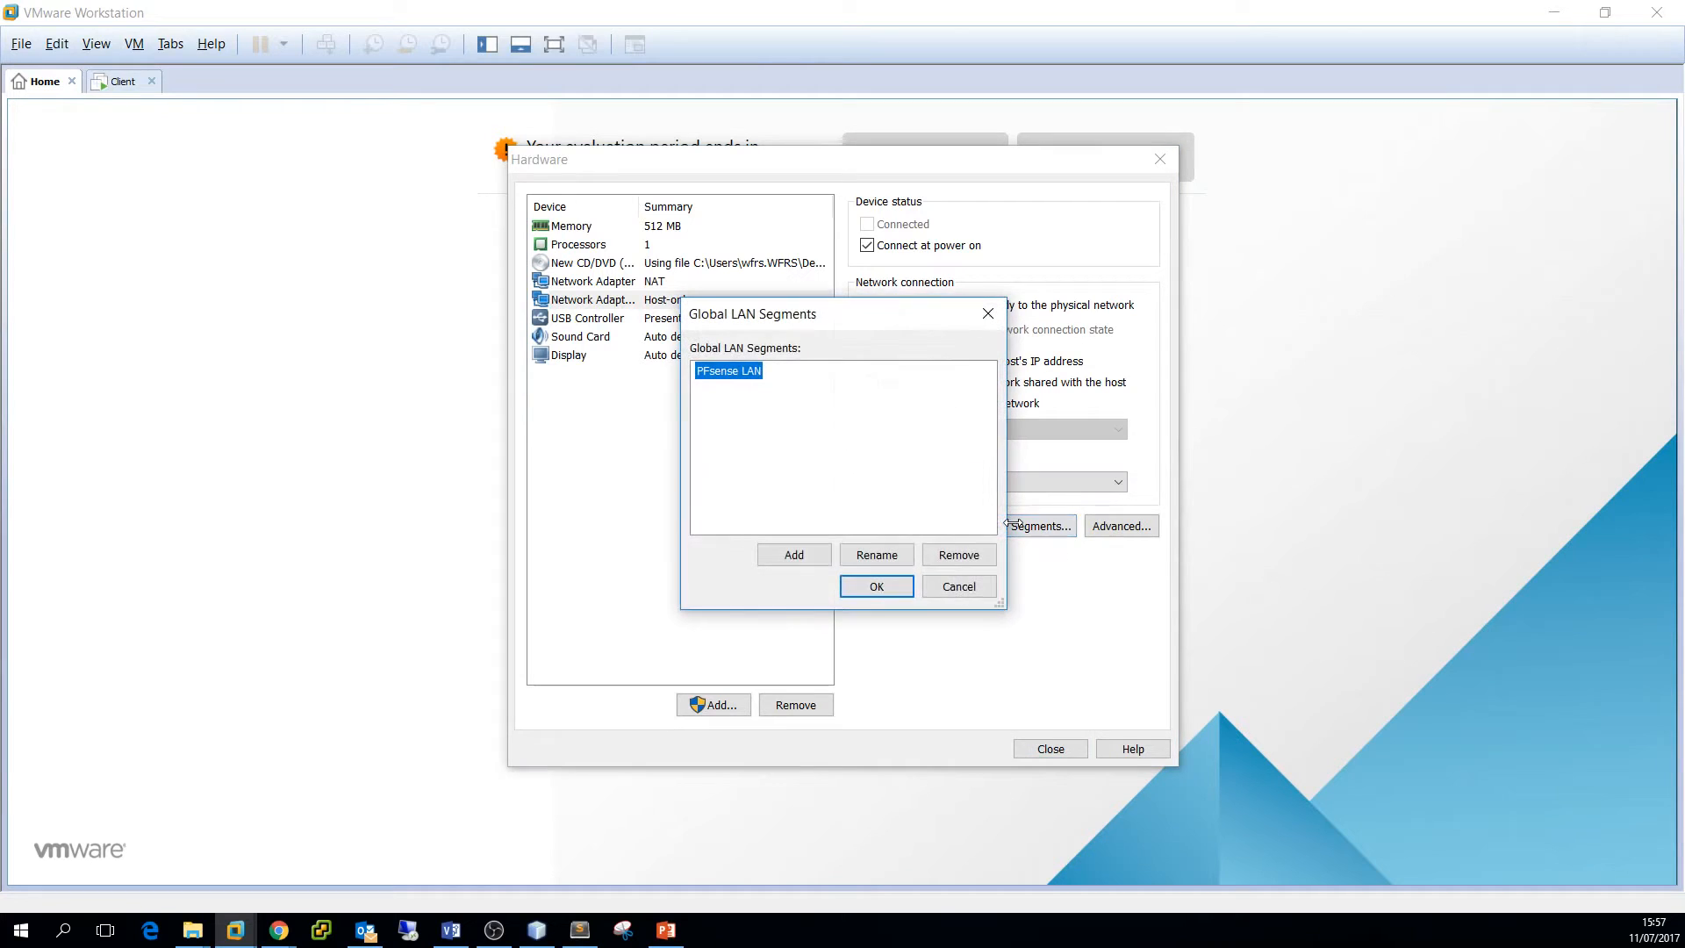
click(814, 562)
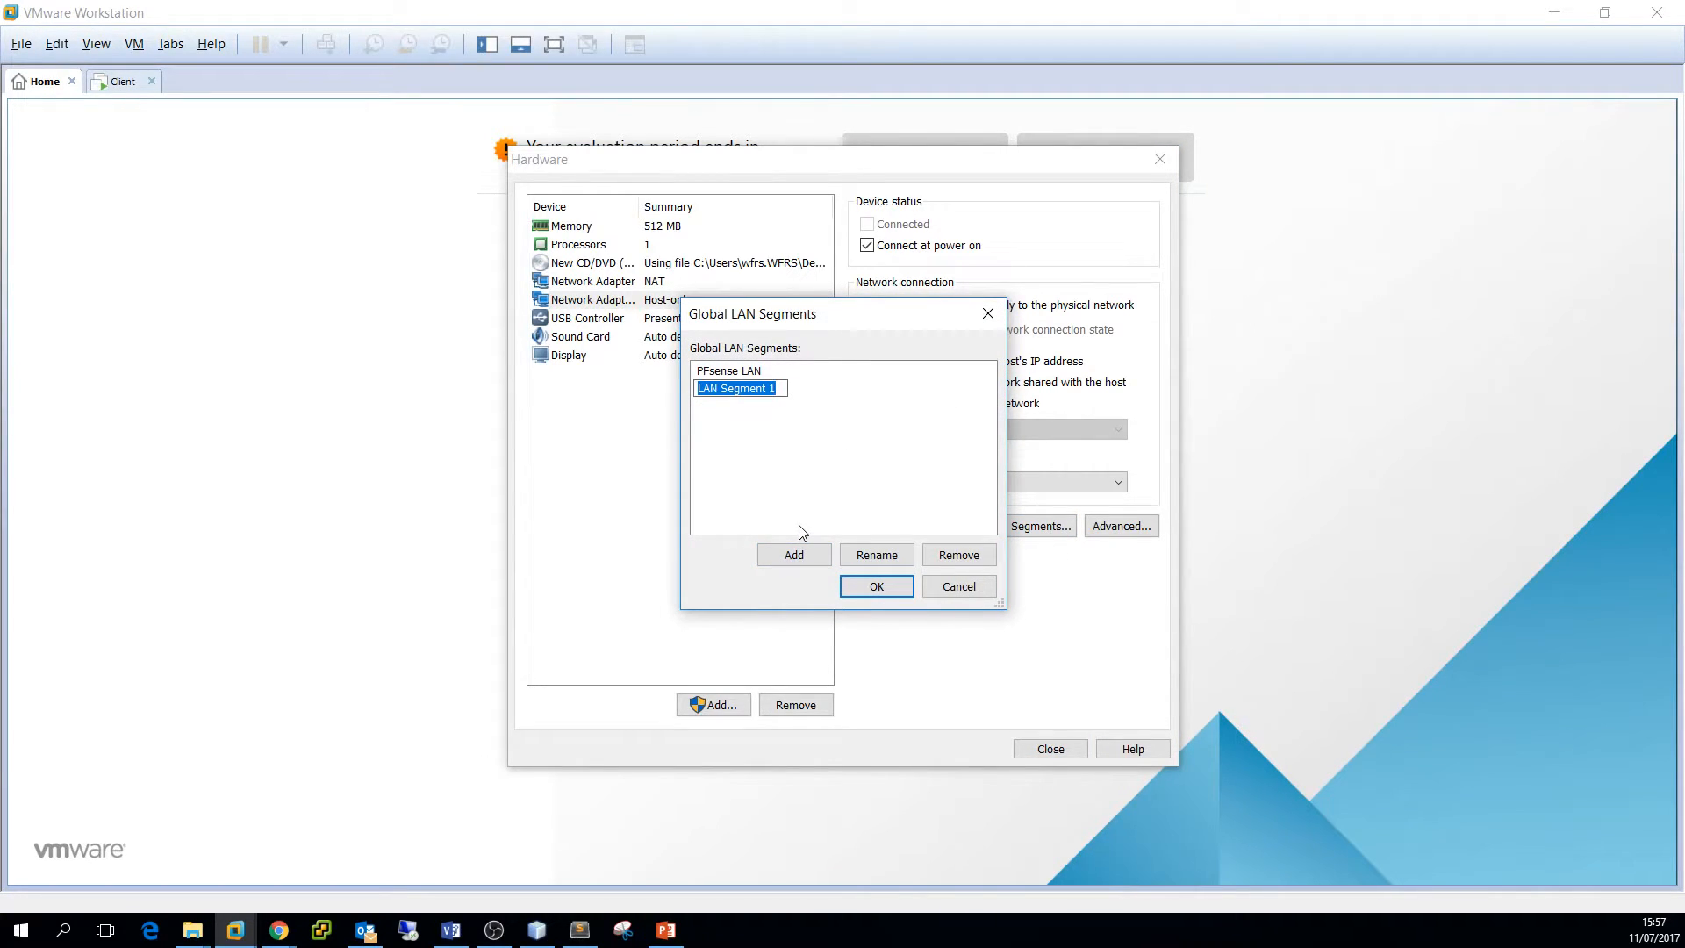
key(Return)
click(753, 374)
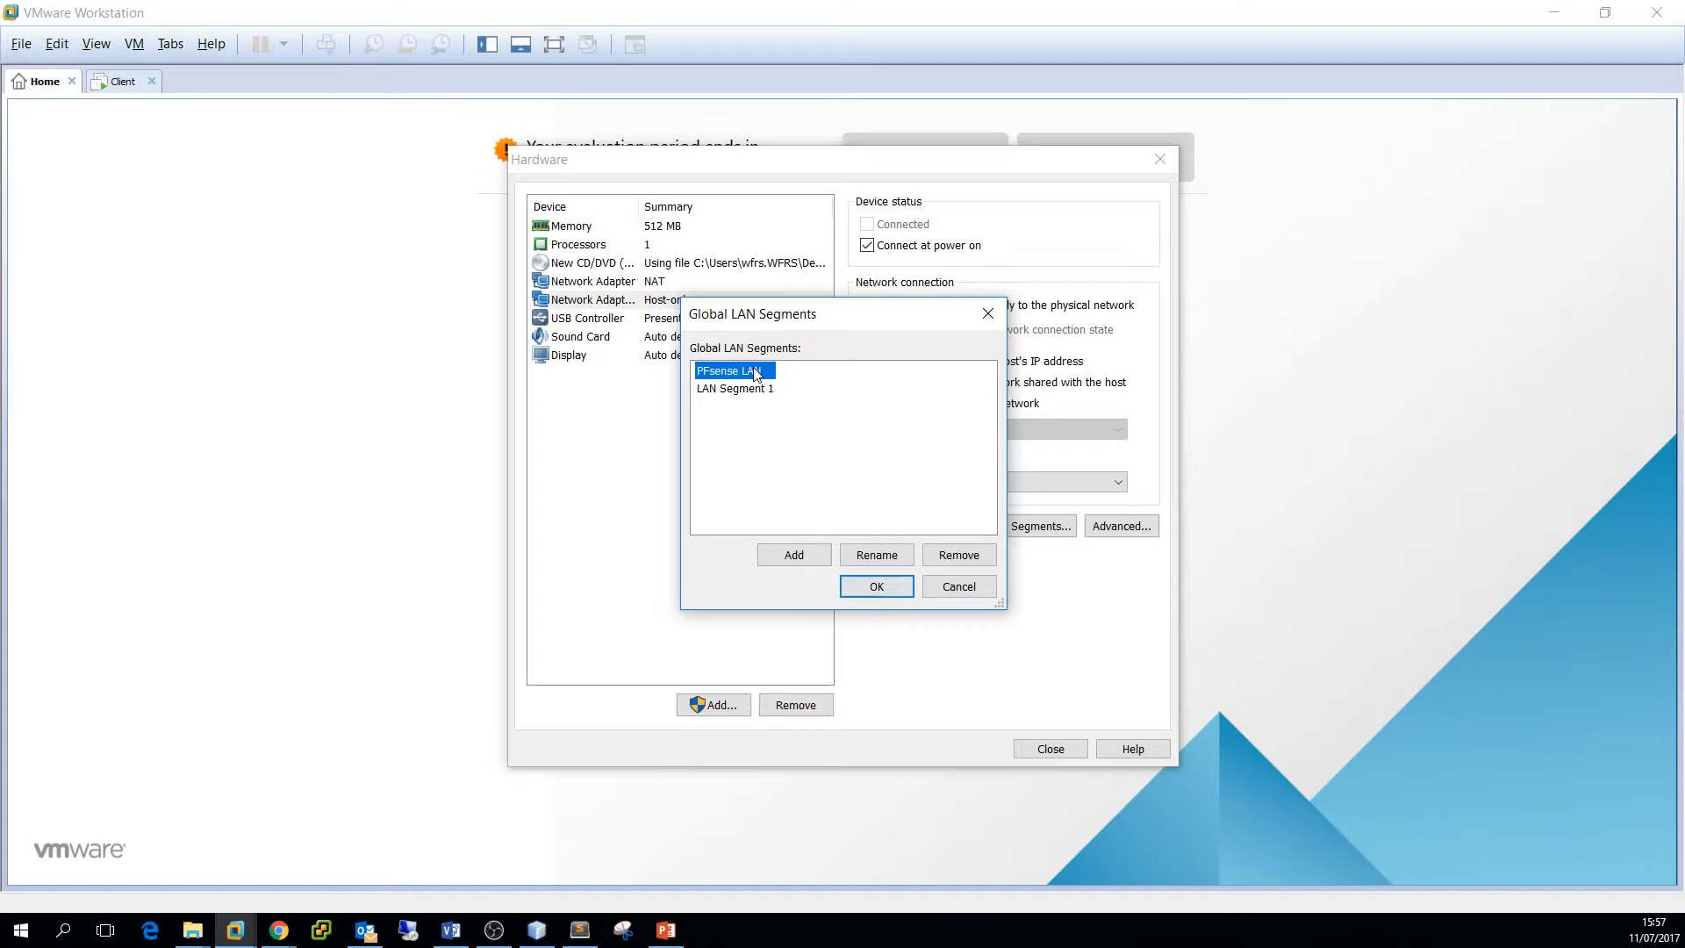
click(877, 586)
click(996, 483)
click(943, 505)
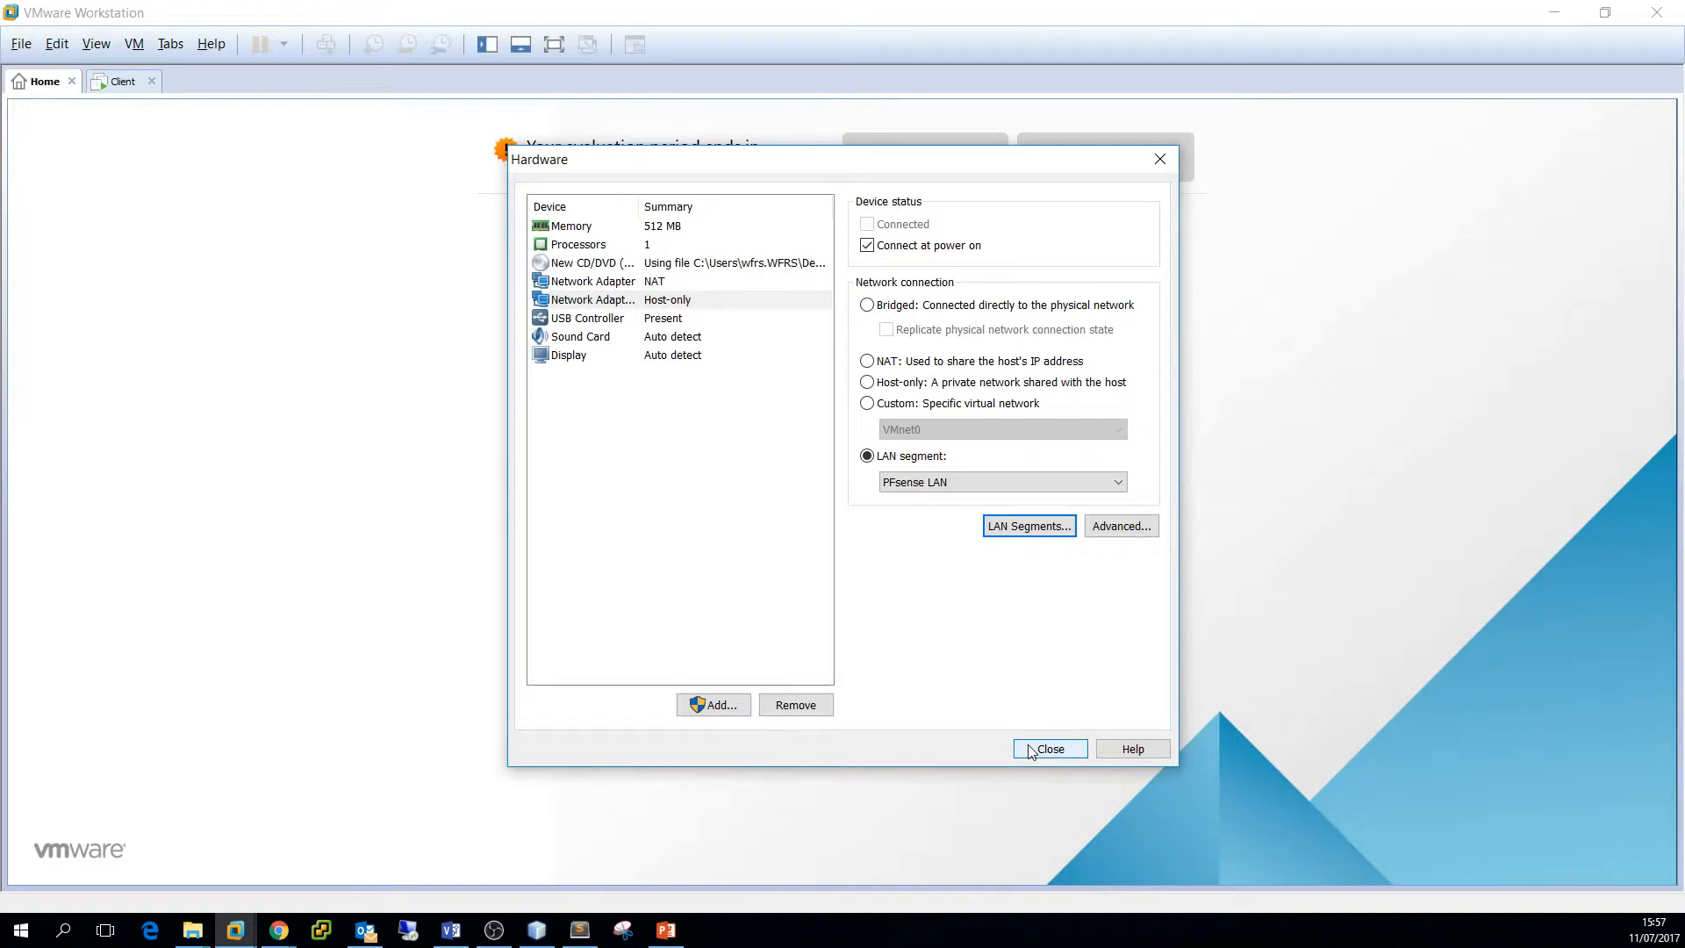
Remove the sound card, close the hardware settings, and finish the PFsense wizard
click(657, 339)
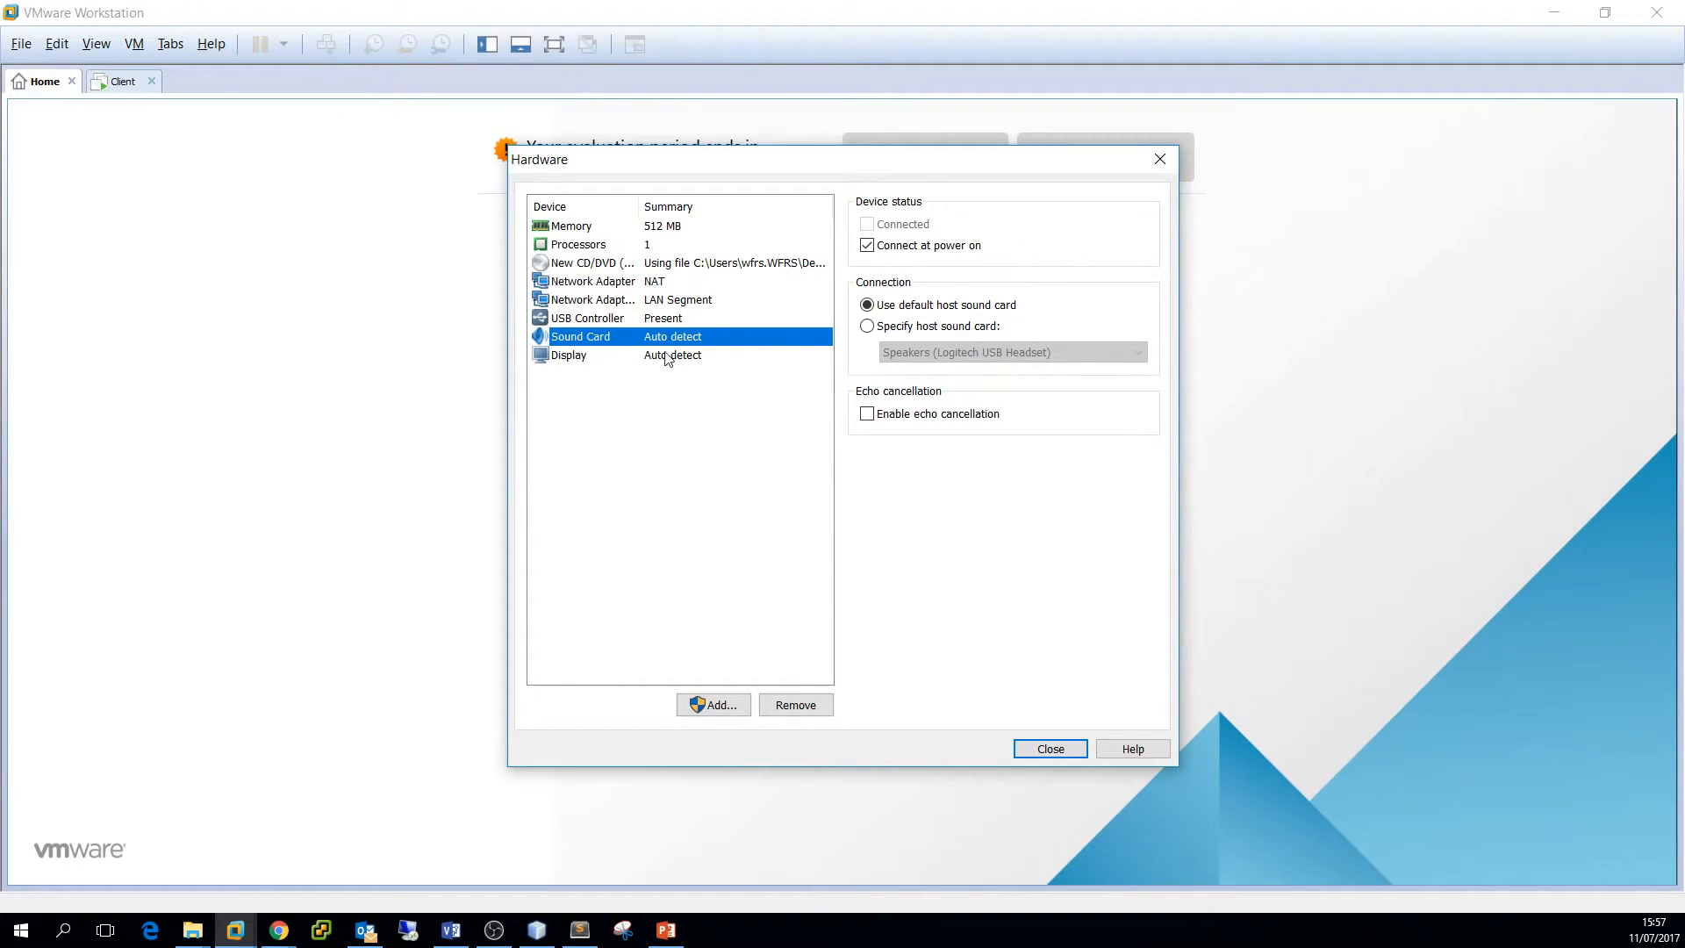
click(786, 701)
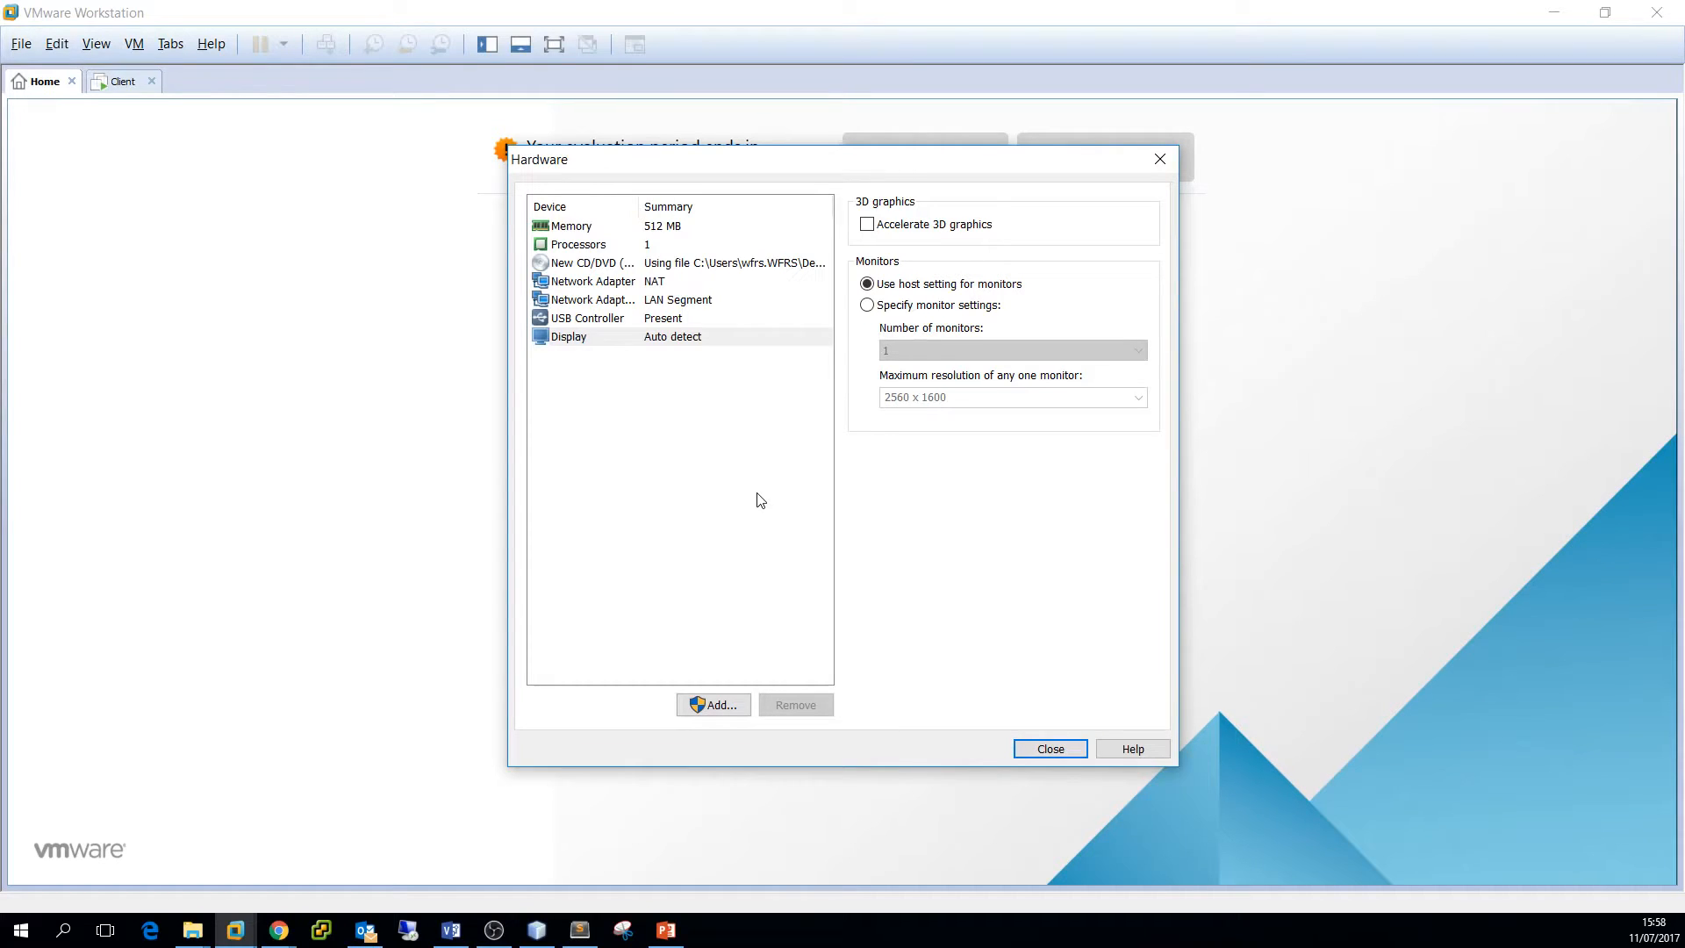
click(1047, 748)
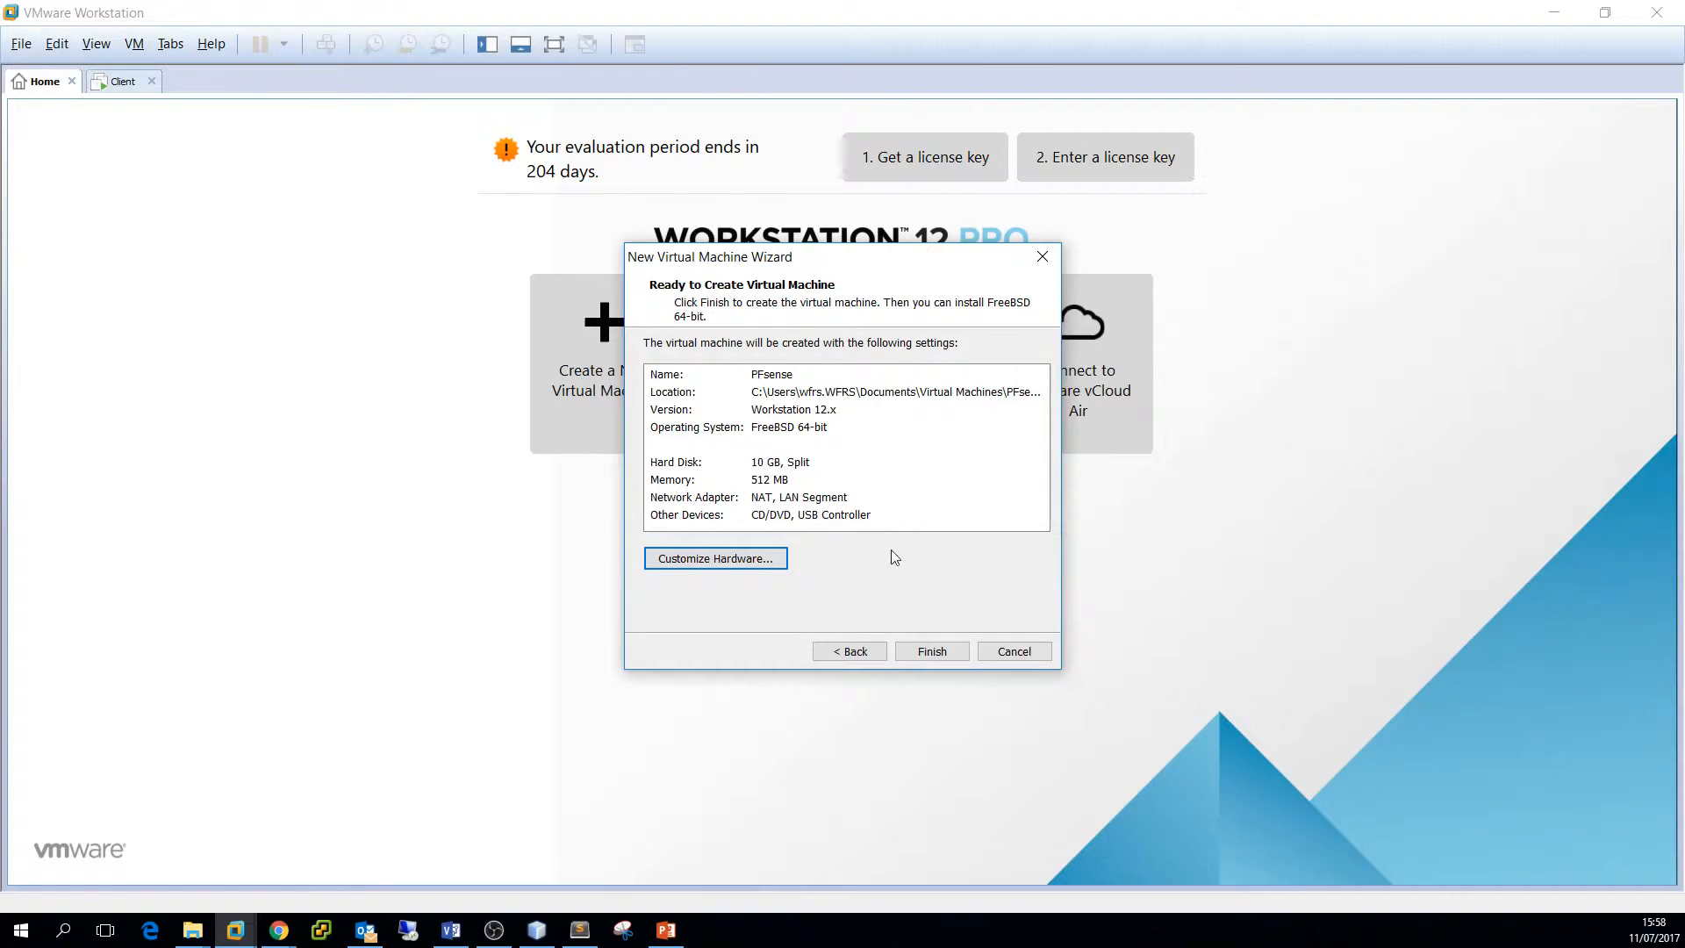
click(927, 652)
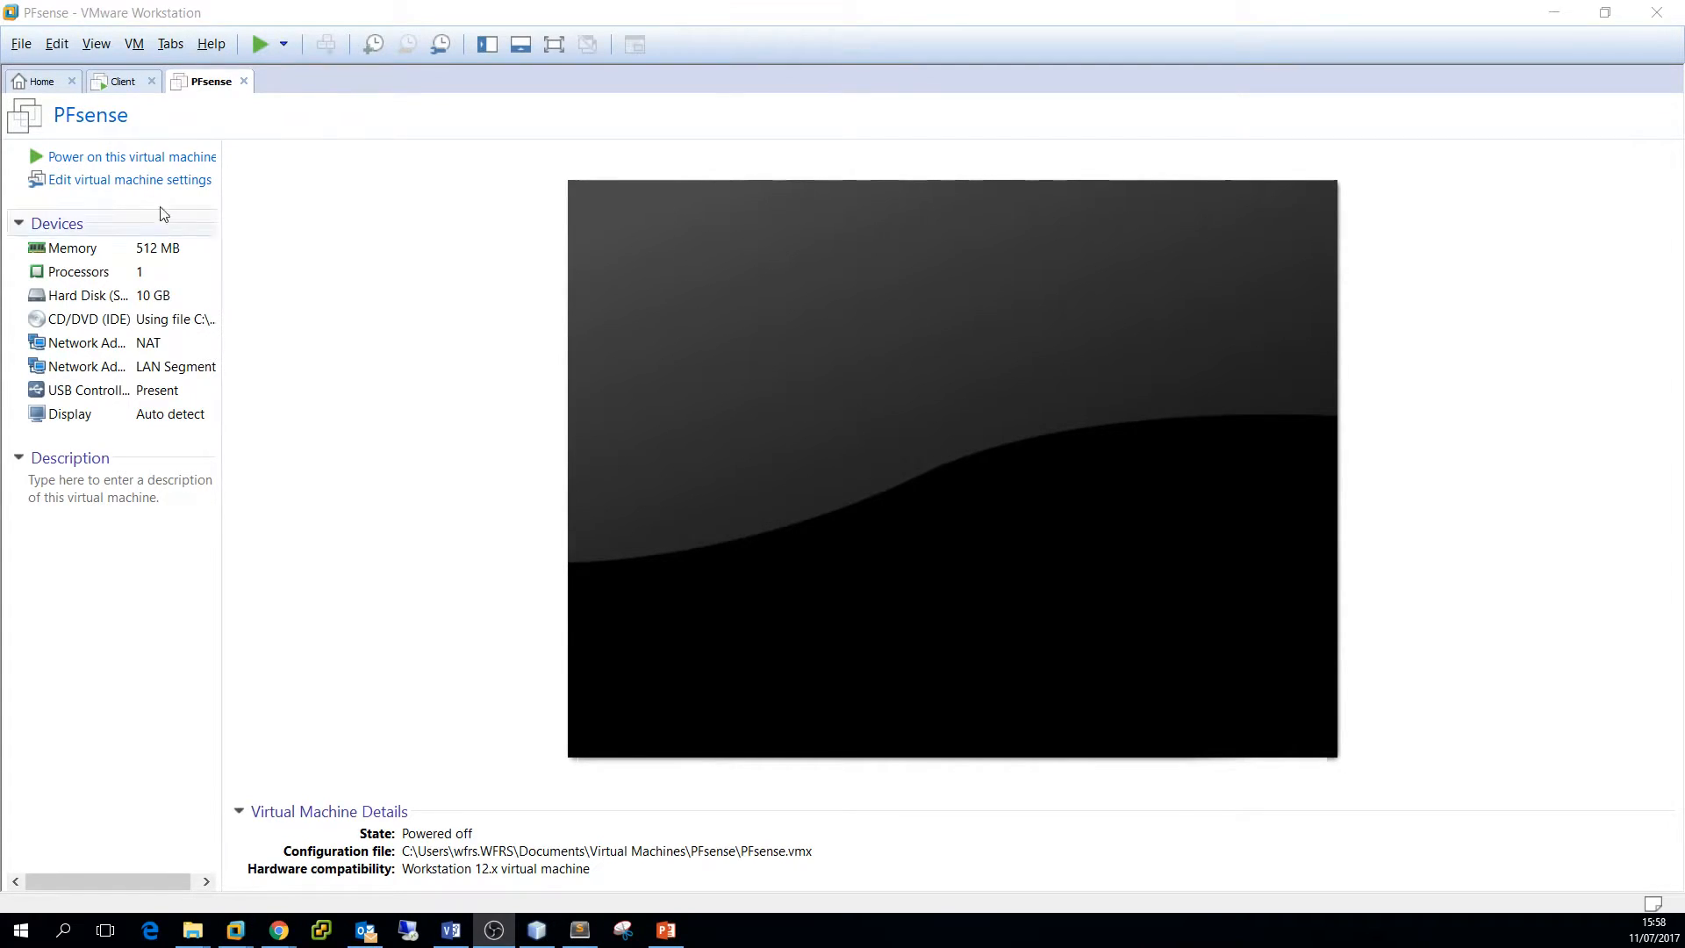
Power on the PFsense VM and click into its console to capture input
click(137, 158)
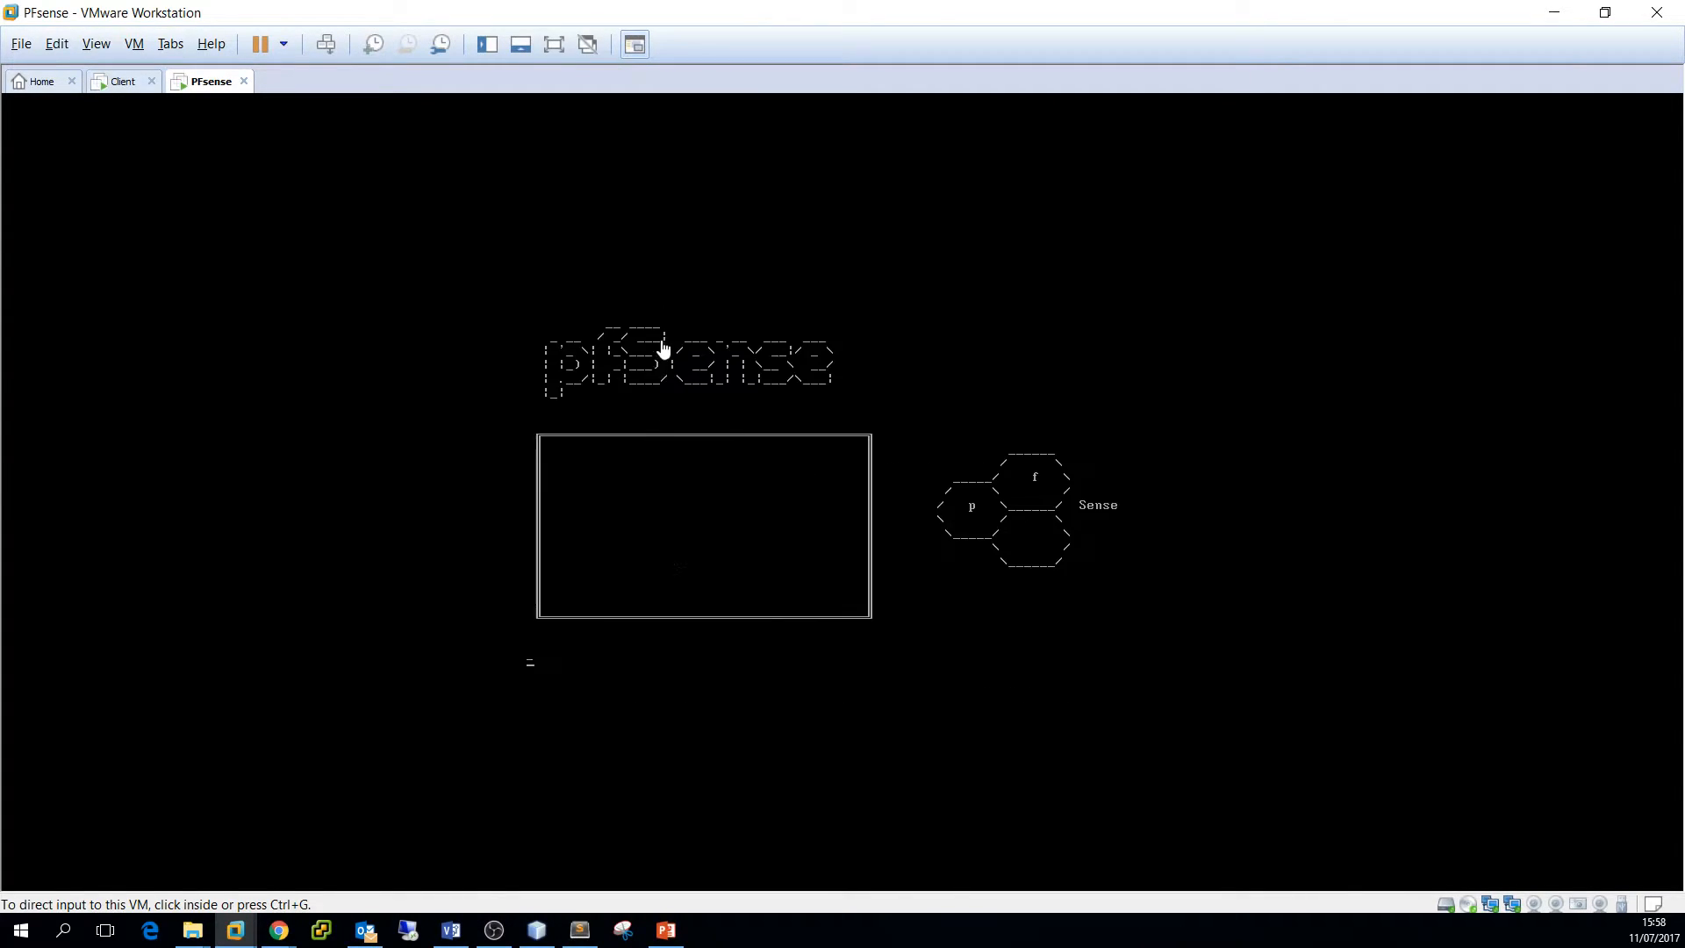
click(665, 394)
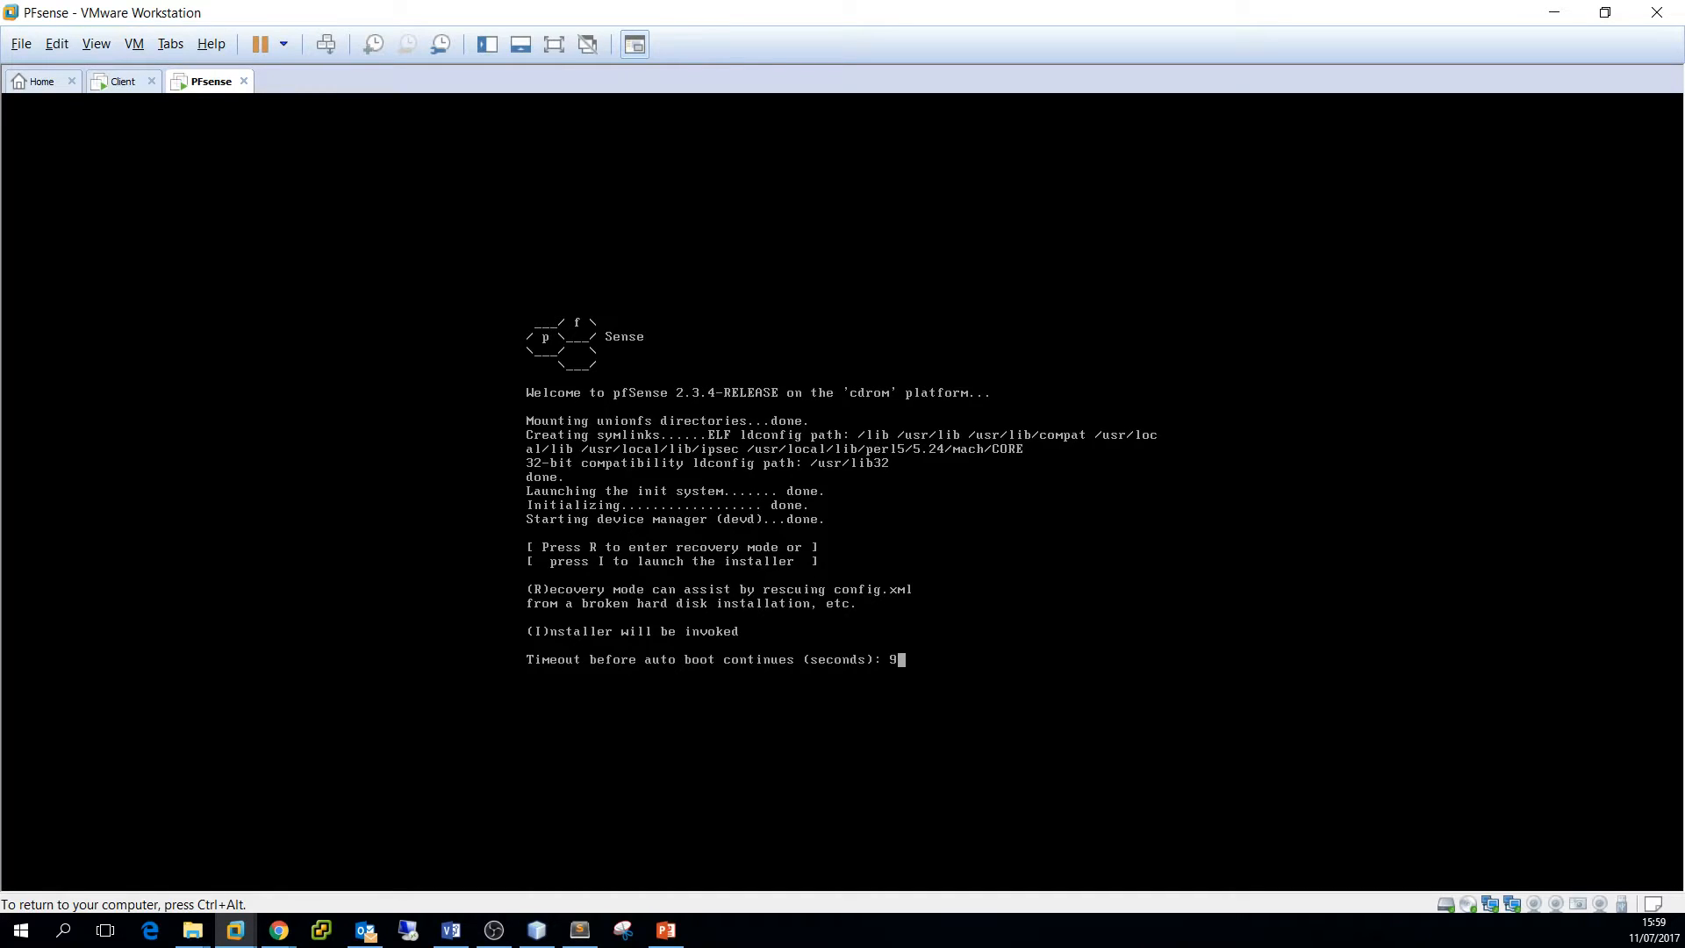
Start the pfSense installer, accept default console settings, and run Quick/Easy Install
key(i)
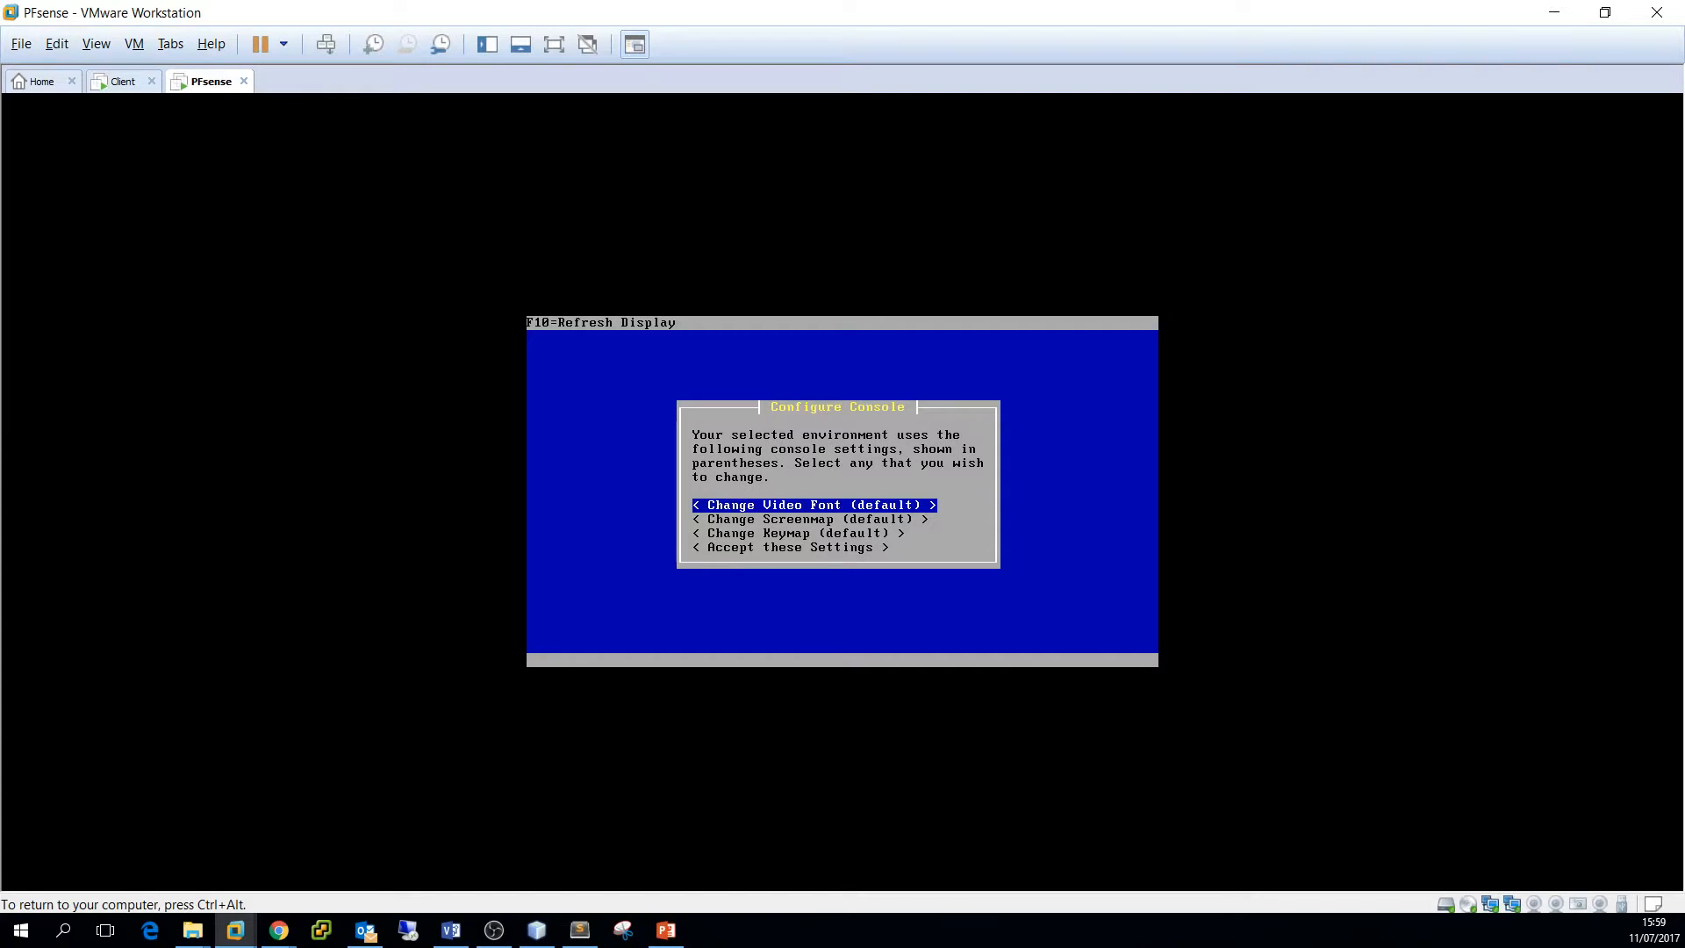
key(Down)
key(Down)
key(Down)
key(Return)
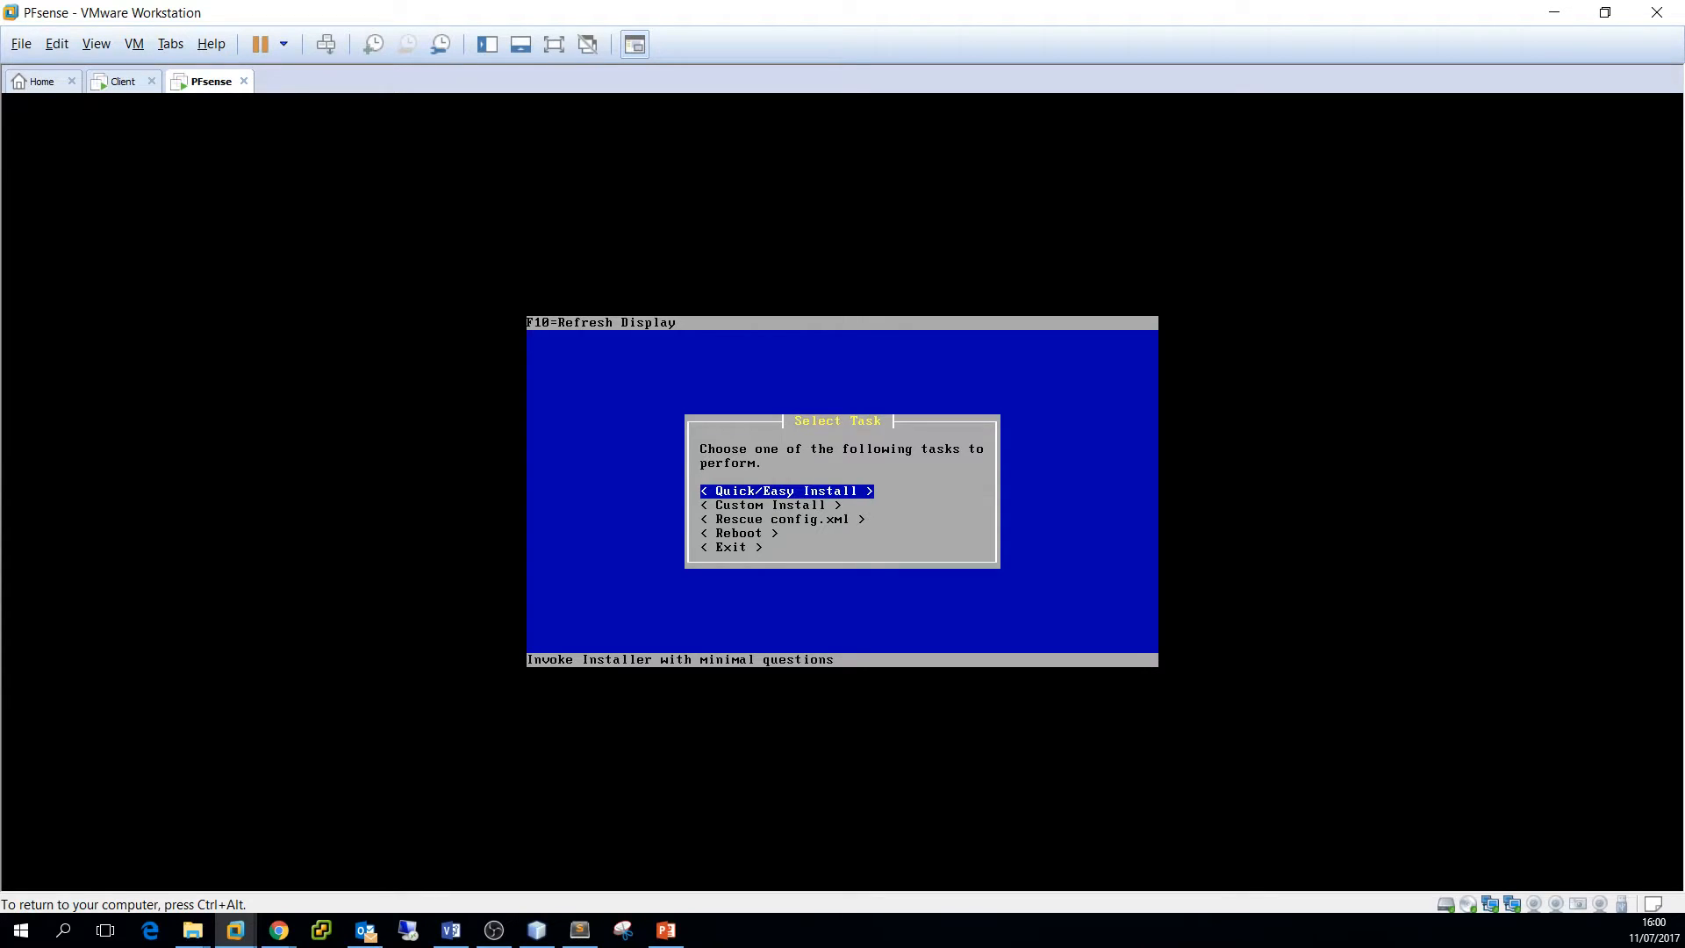
key(Return)
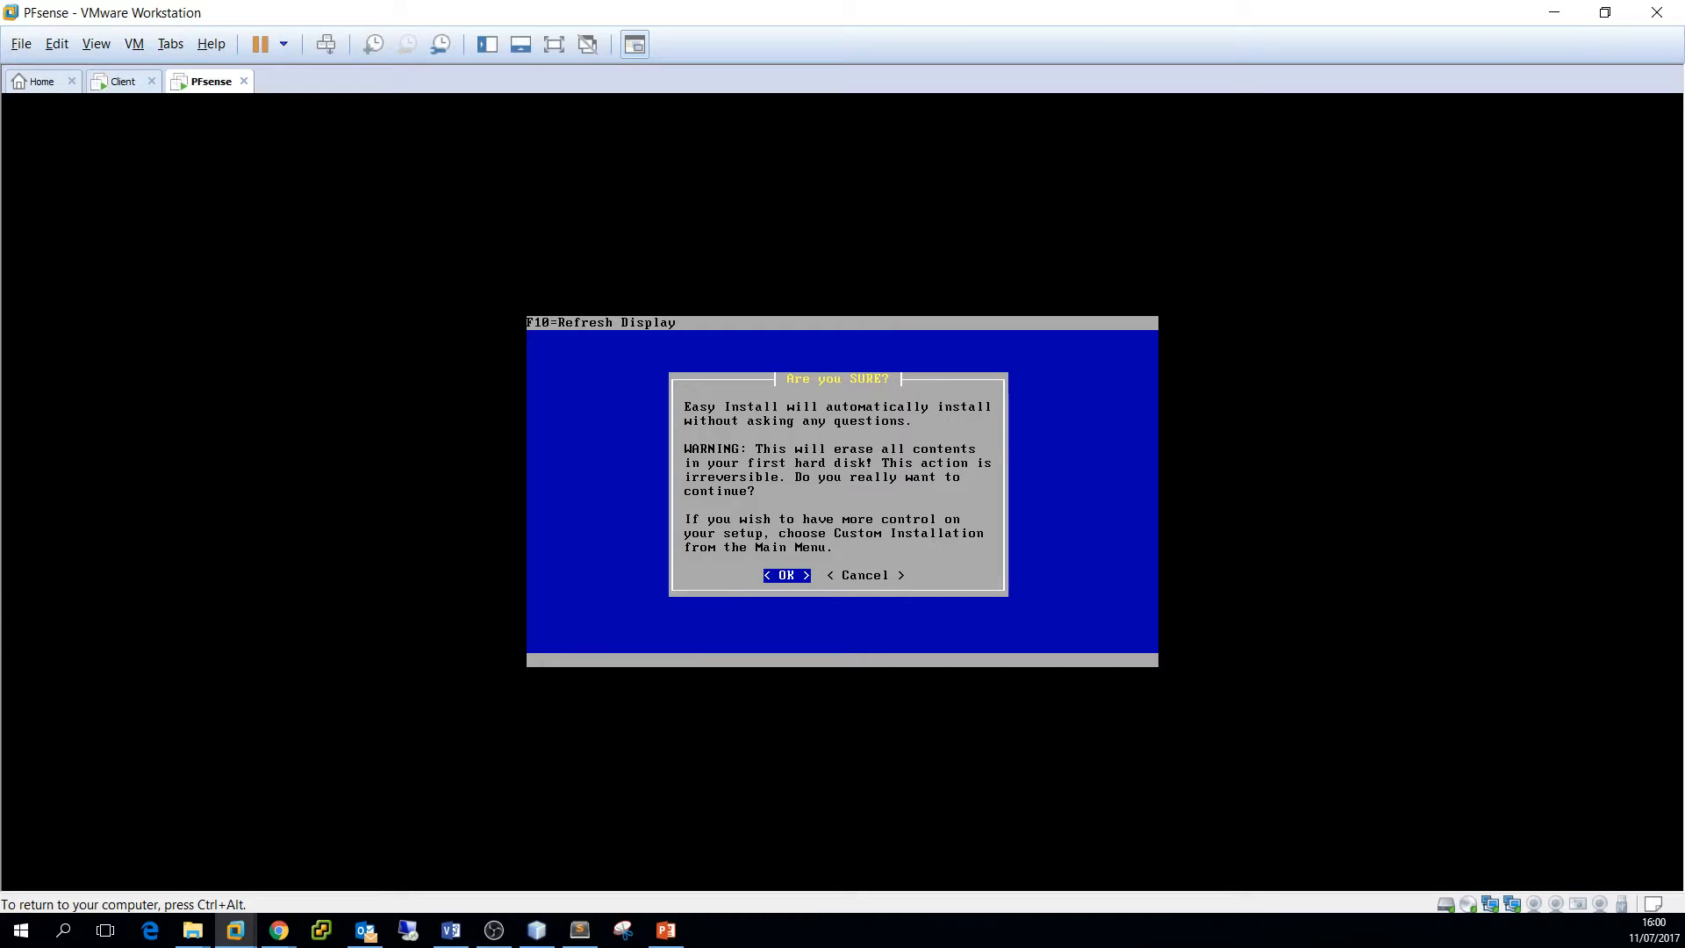
key(Return)
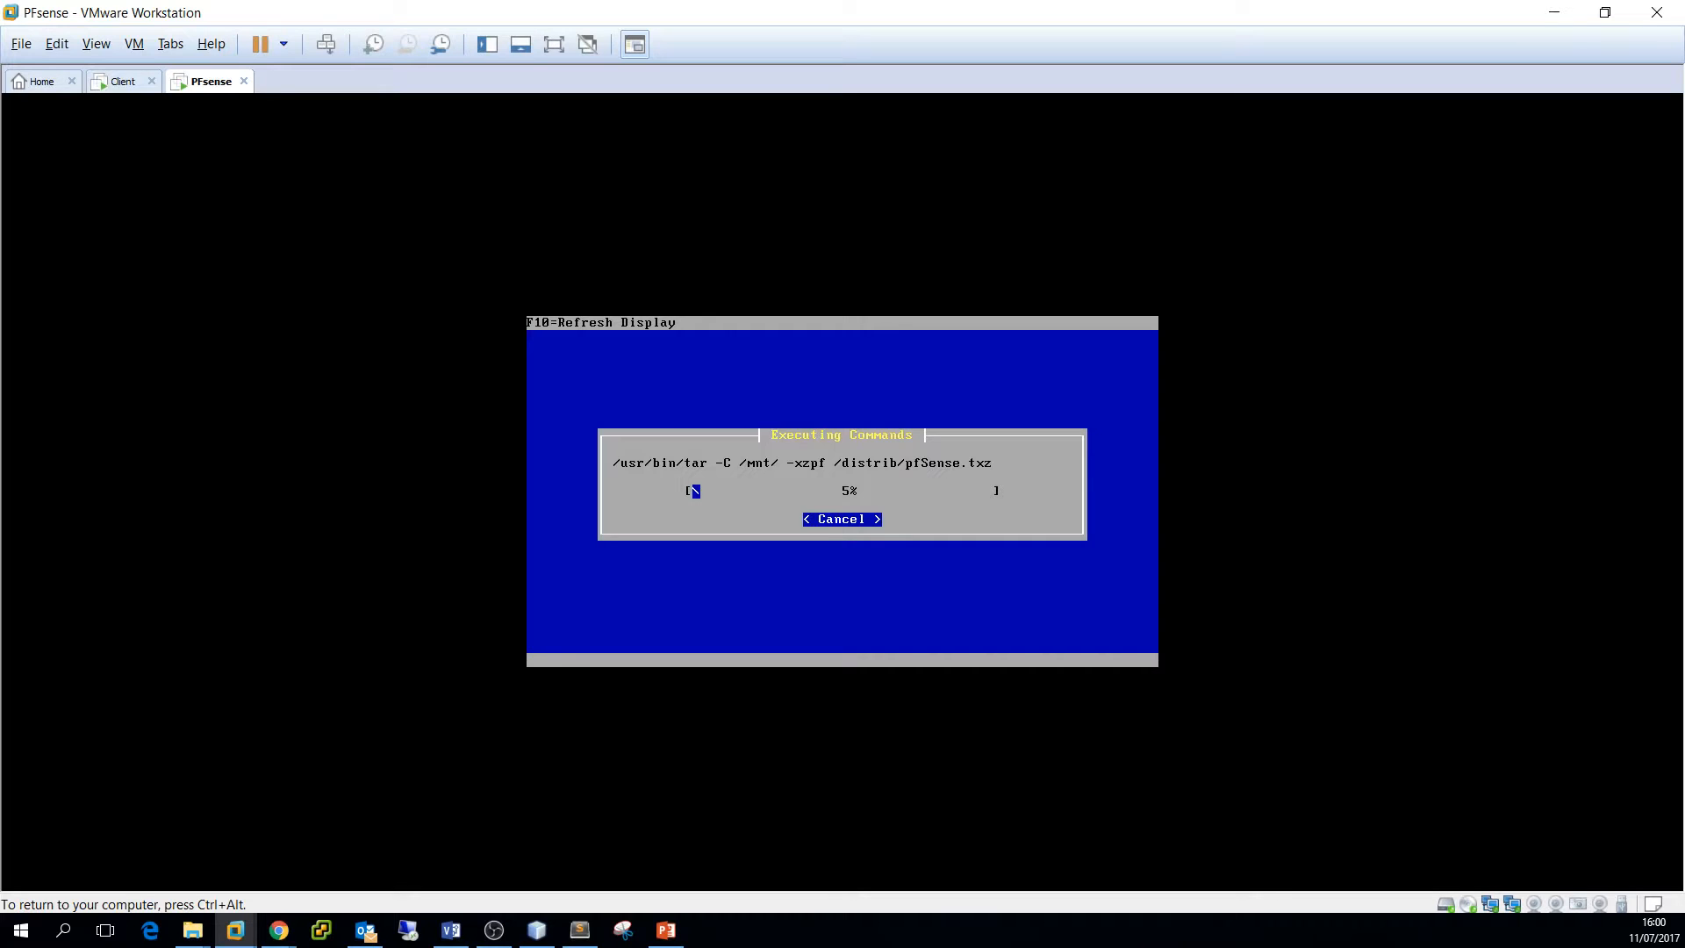
Release input to the host, then refocus the pfSense VM while the installer copies files
key(ctrl+alt)
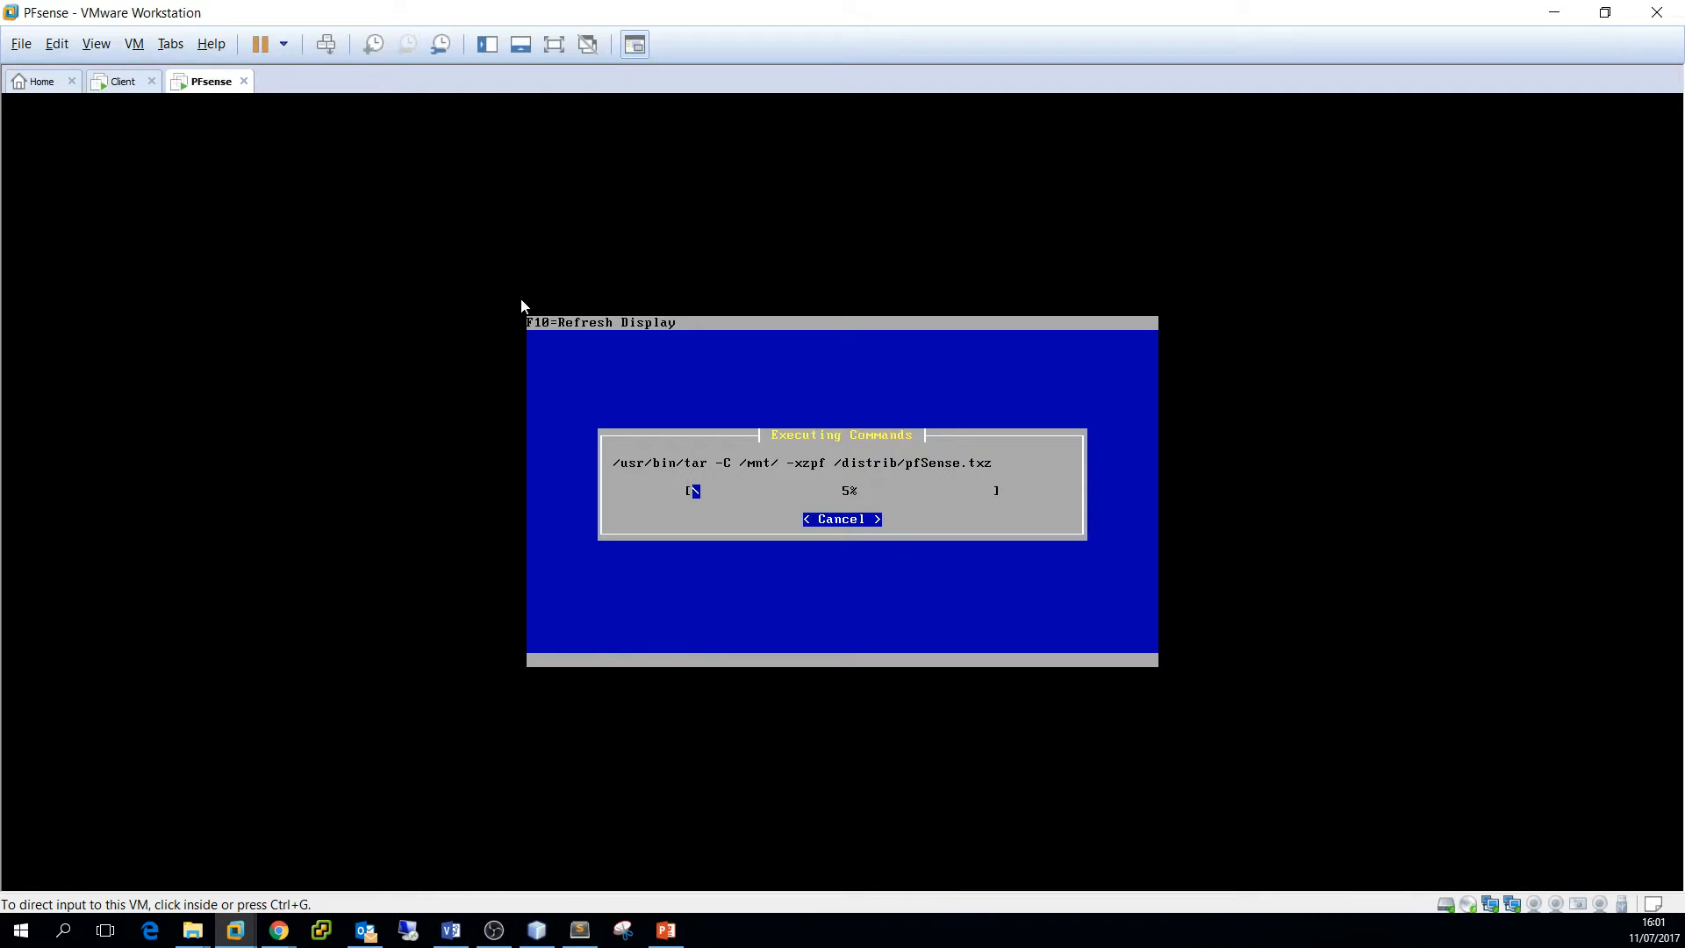
click(616, 241)
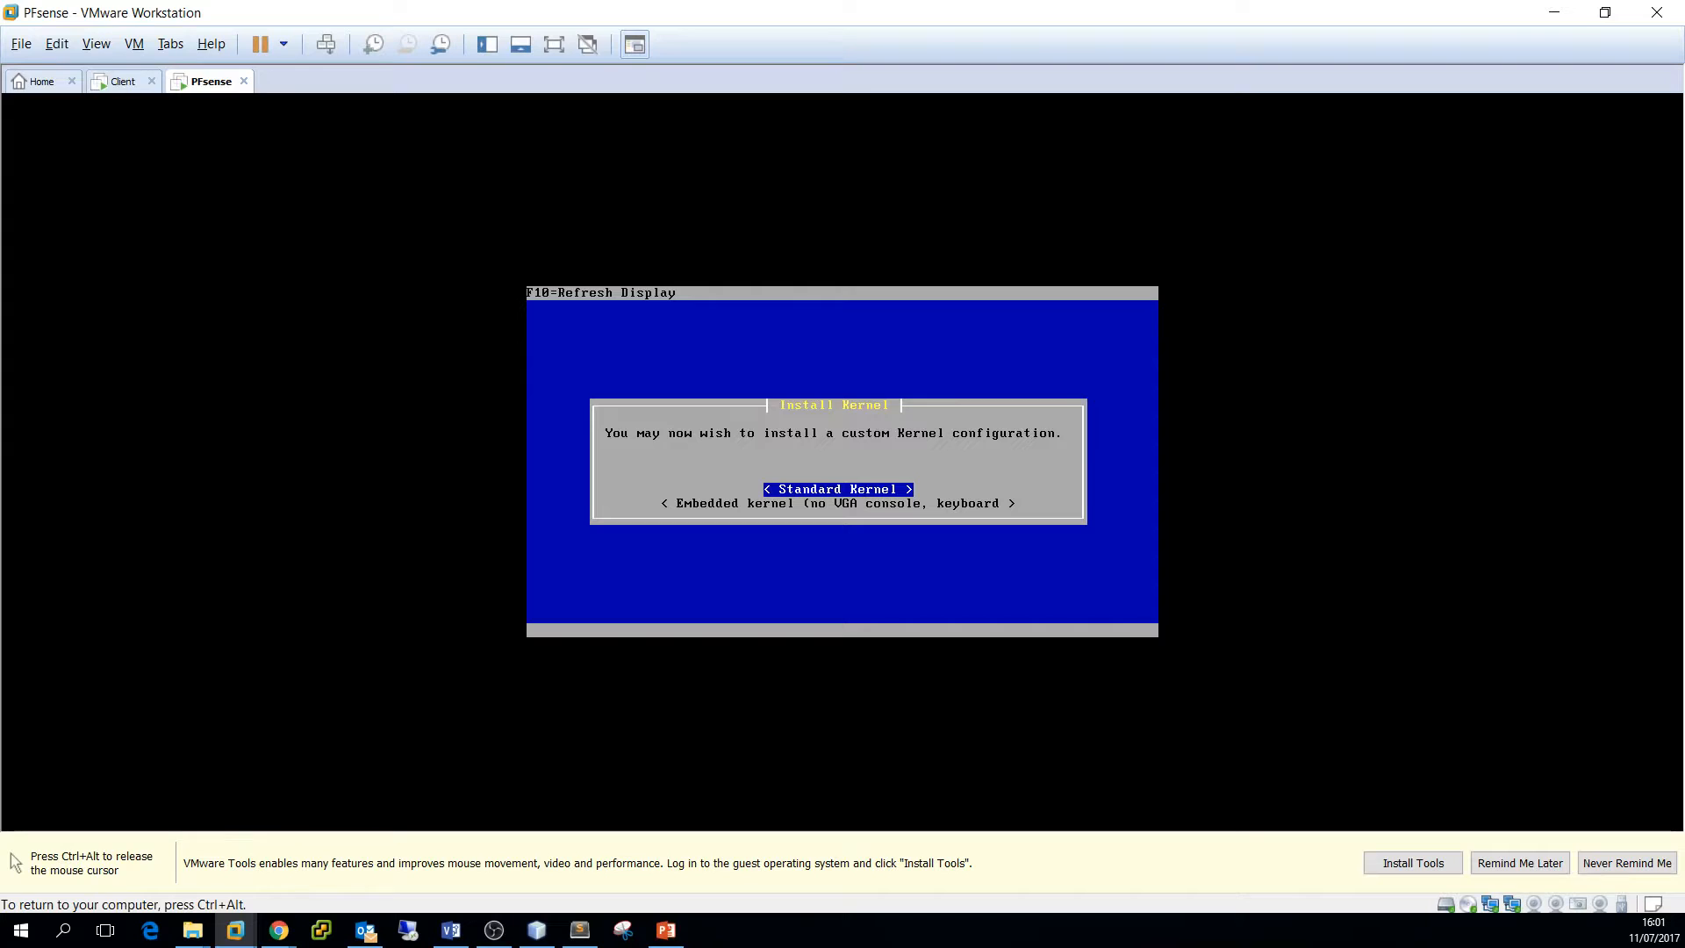
Choose Standard Kernel to finish the pfSense installation
key(Return)
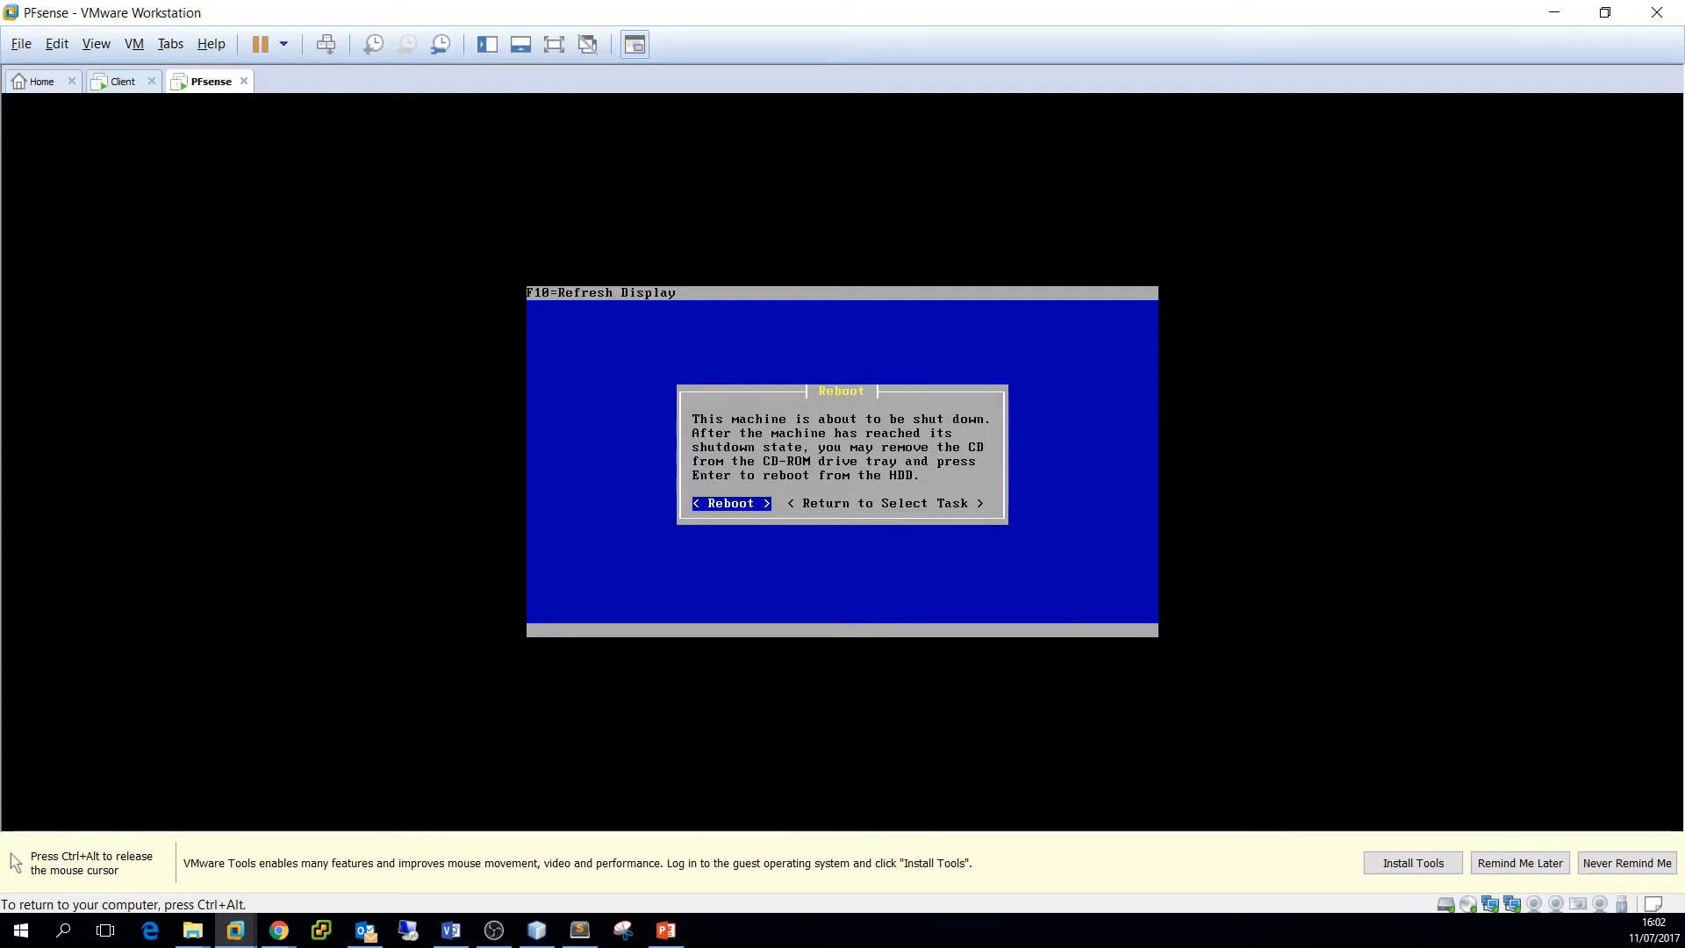
Reboot into pfSense 2.3.4's console menu, then release input back to the host
key(Return)
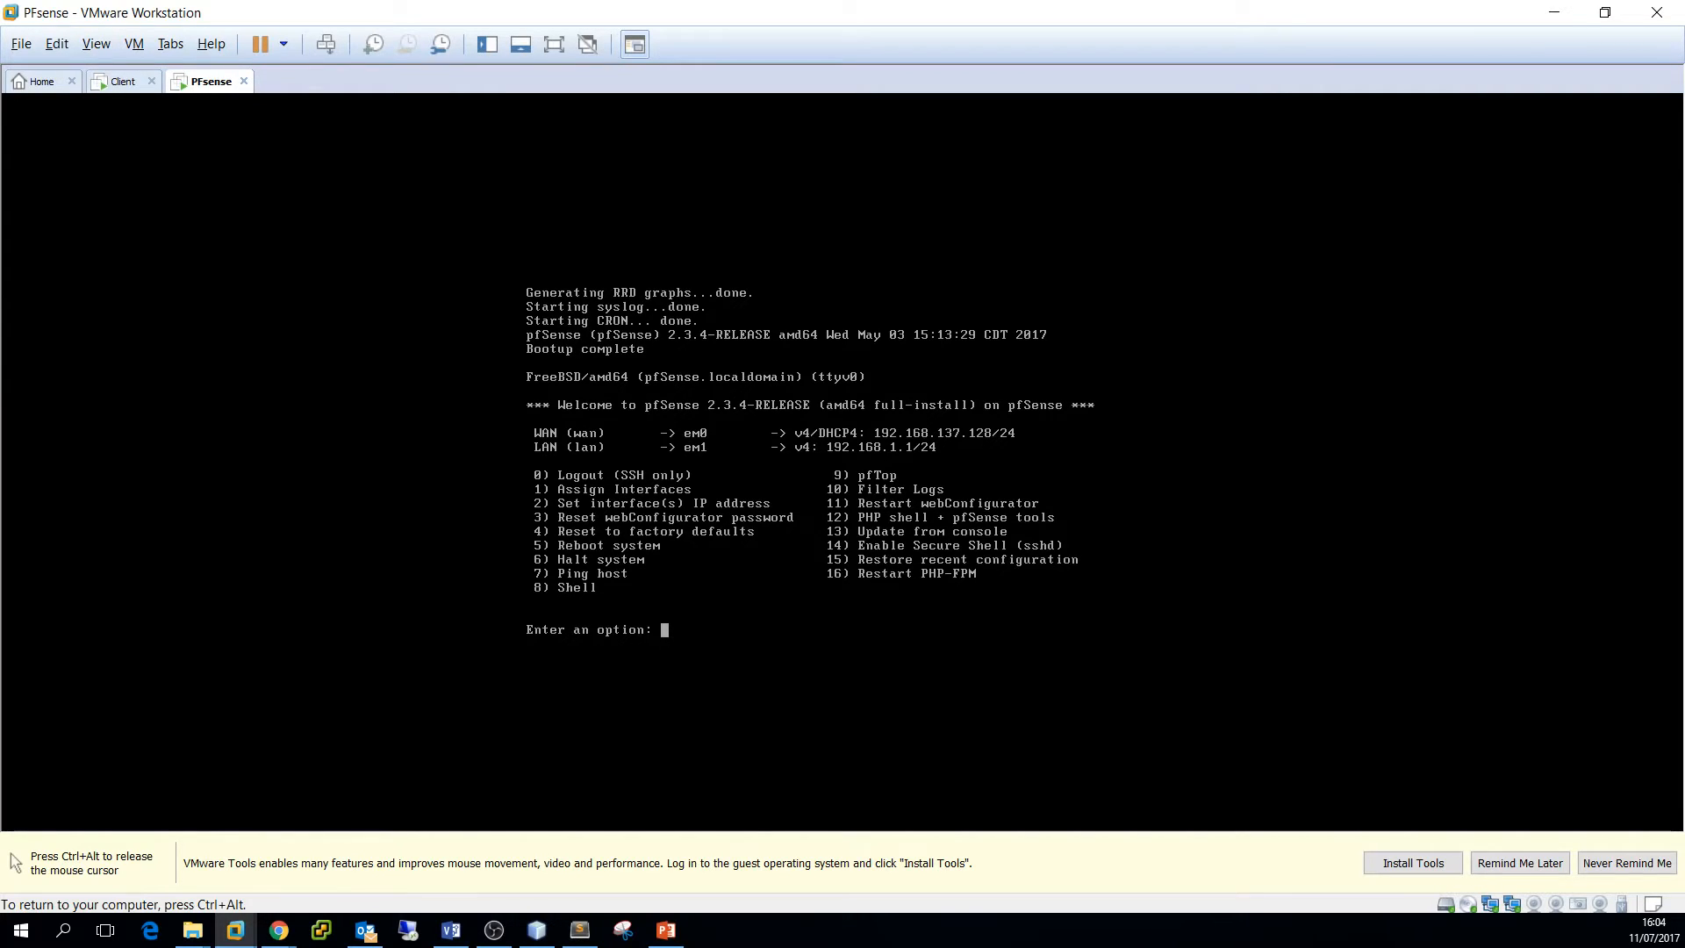
key(ctrl+alt)
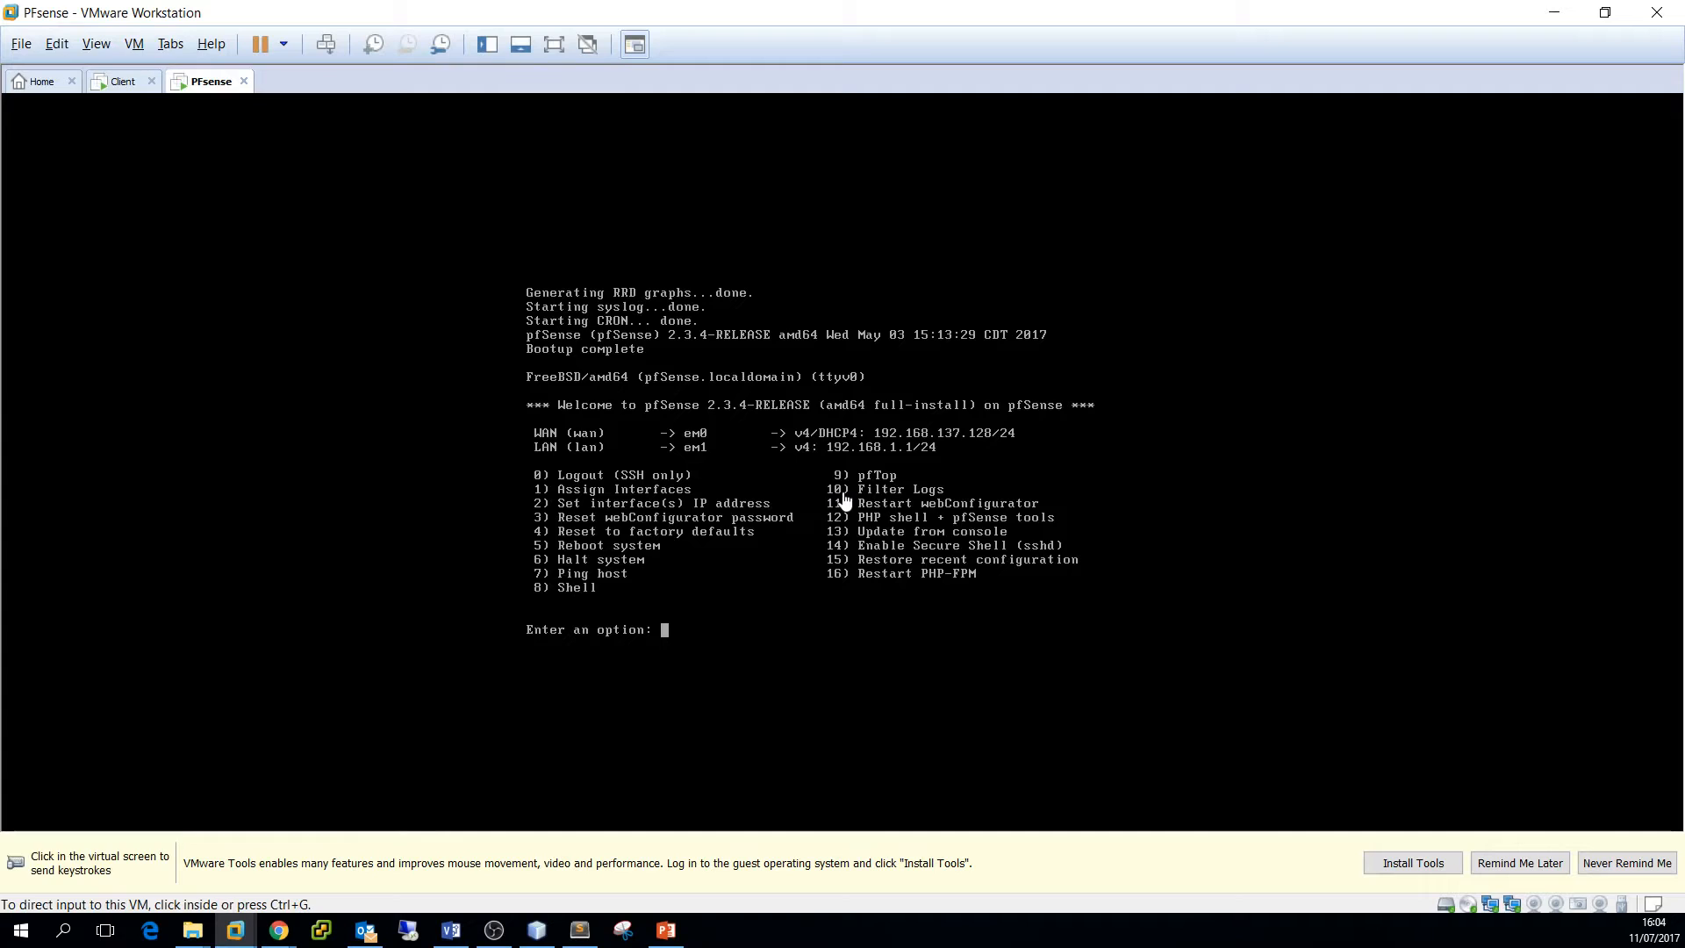
Switch to the Client VM and unlock its Linux desktop with the account password
click(114, 81)
click(669, 305)
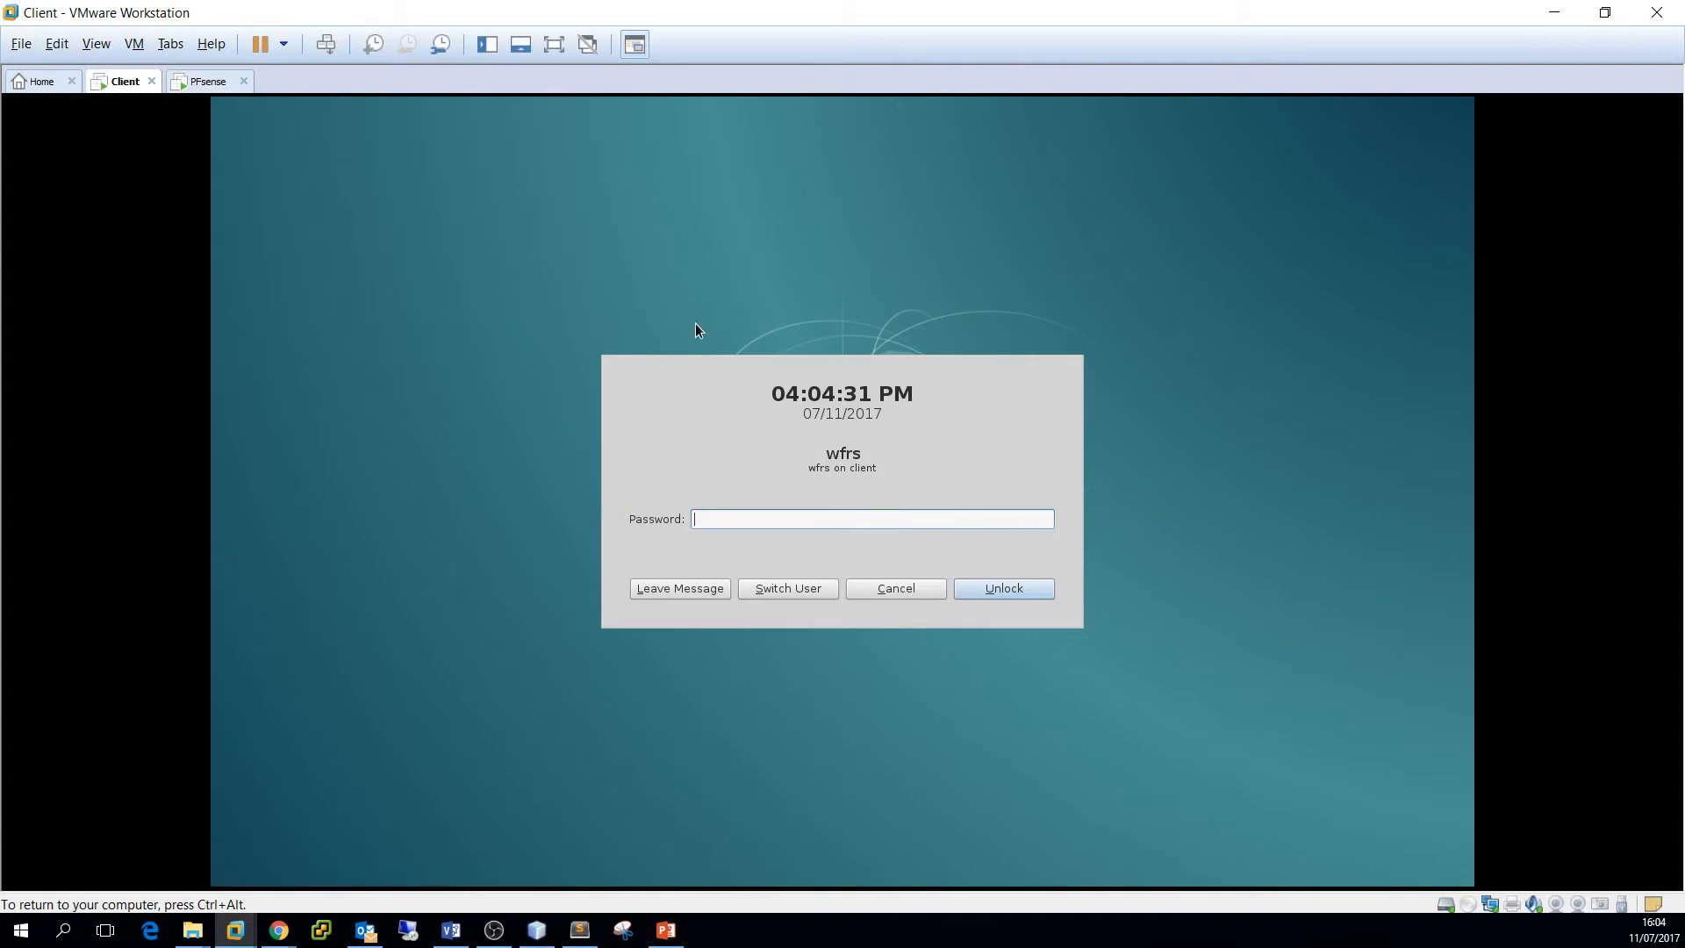
text(**)
key(Return)
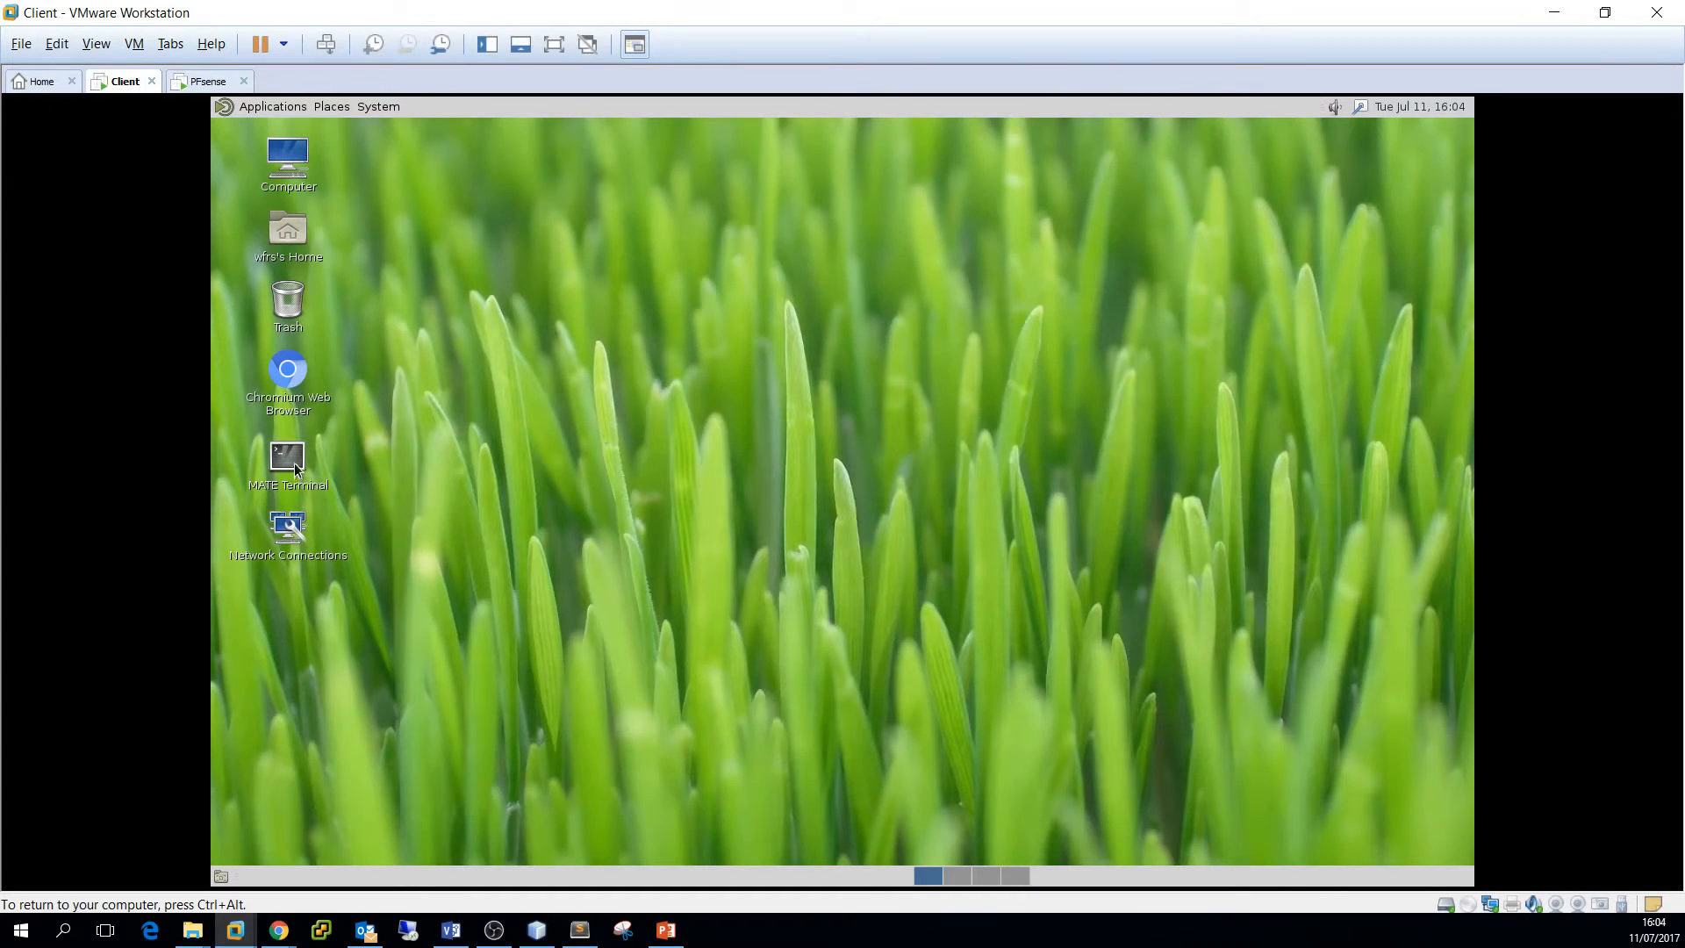
right_click(120, 84)
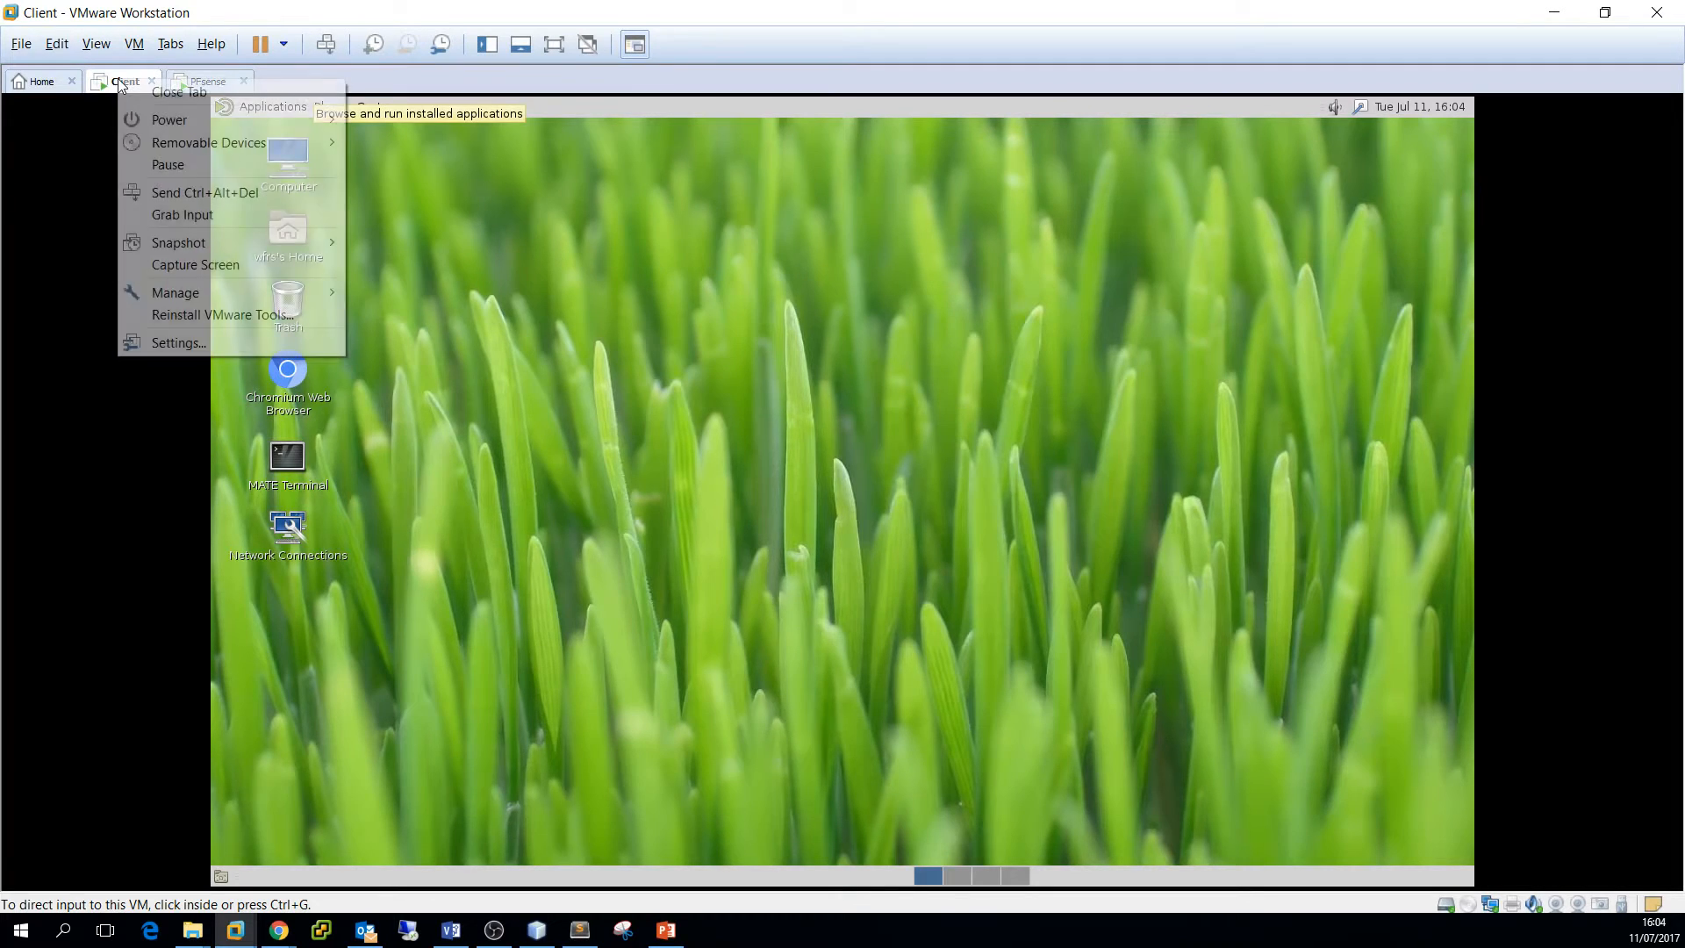
In the Client's settings, set the Network Adapter to LAN segment 'PFsense LAN' and save
click(228, 343)
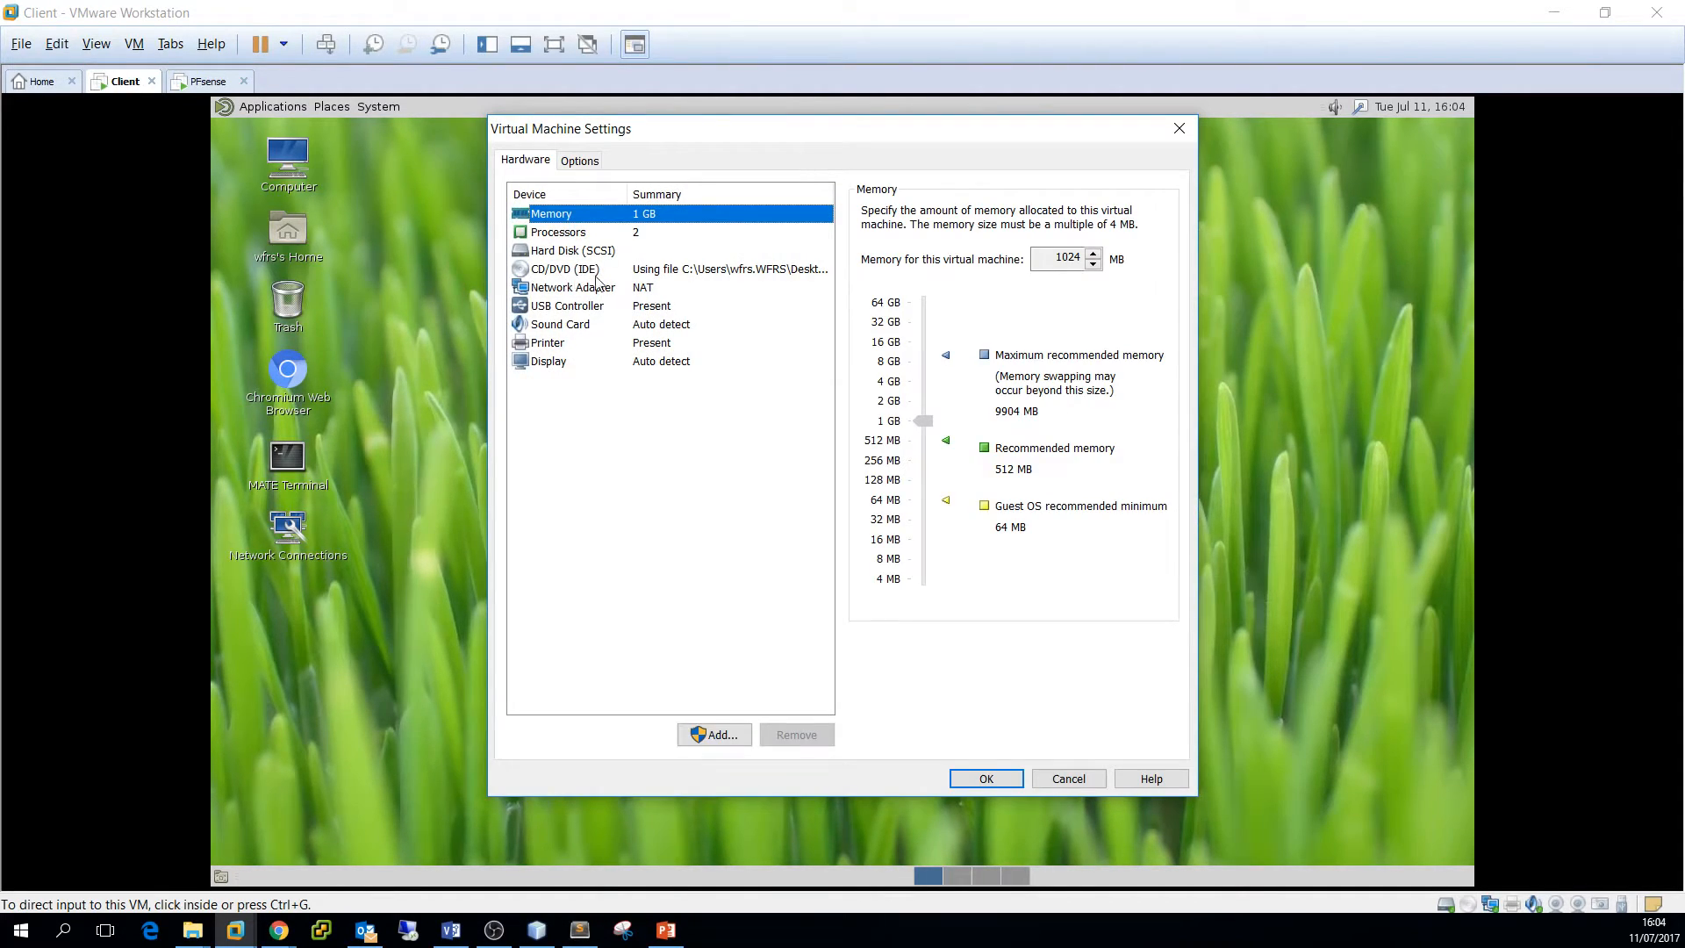
click(654, 289)
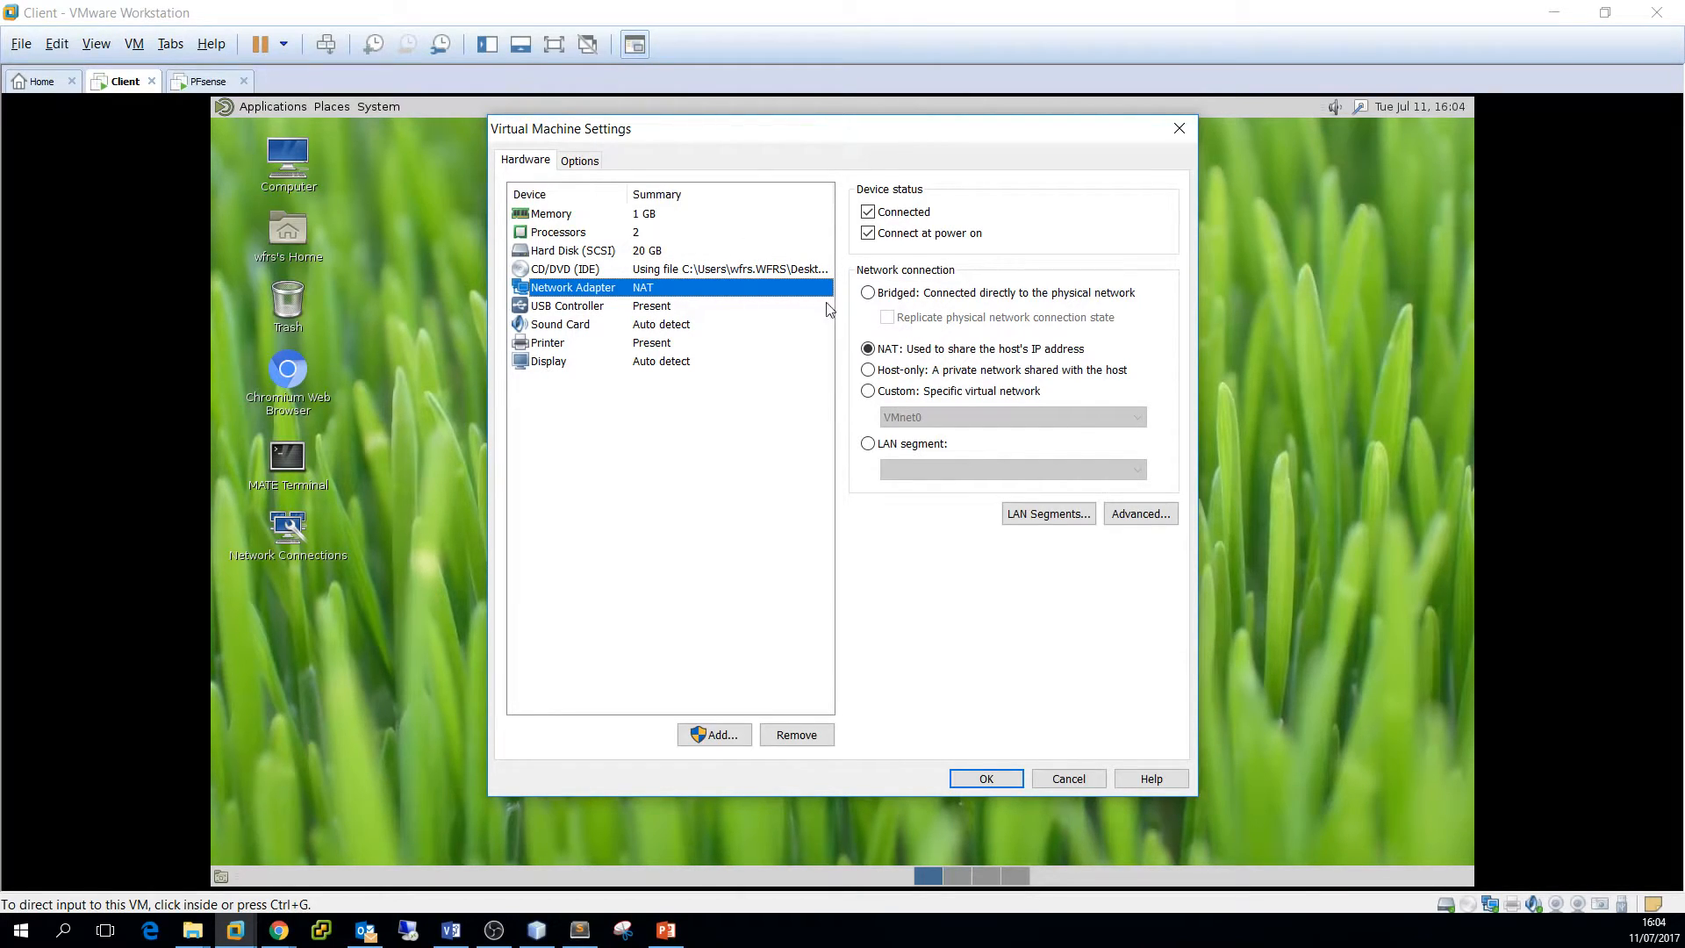
click(867, 443)
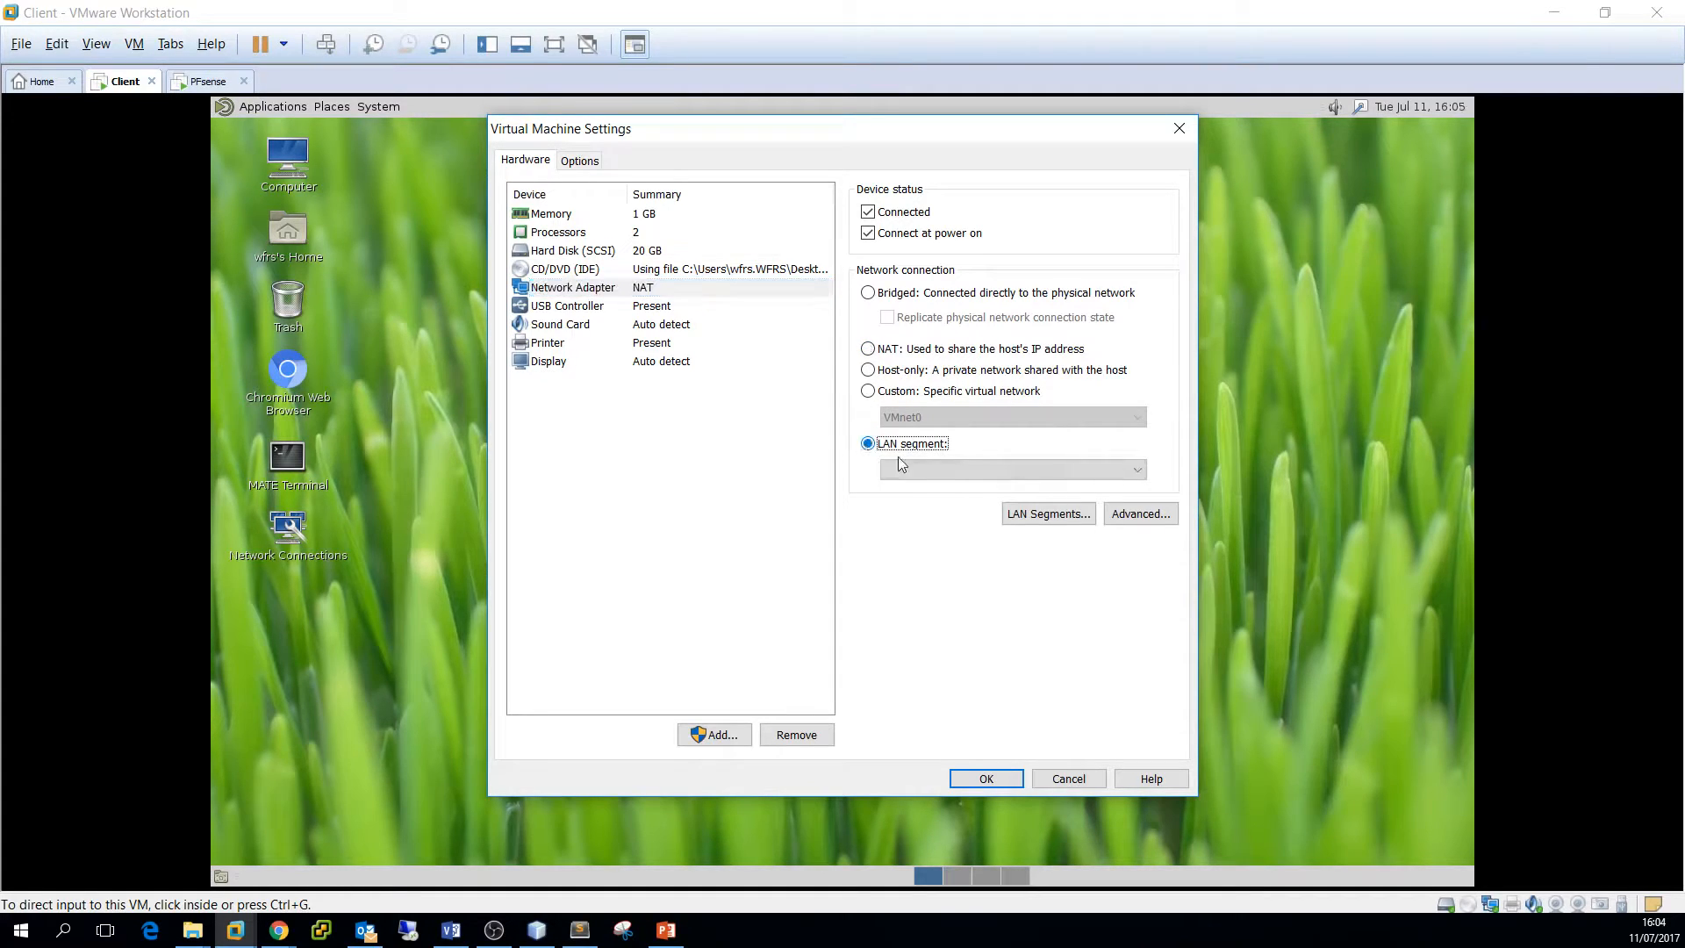
click(1084, 472)
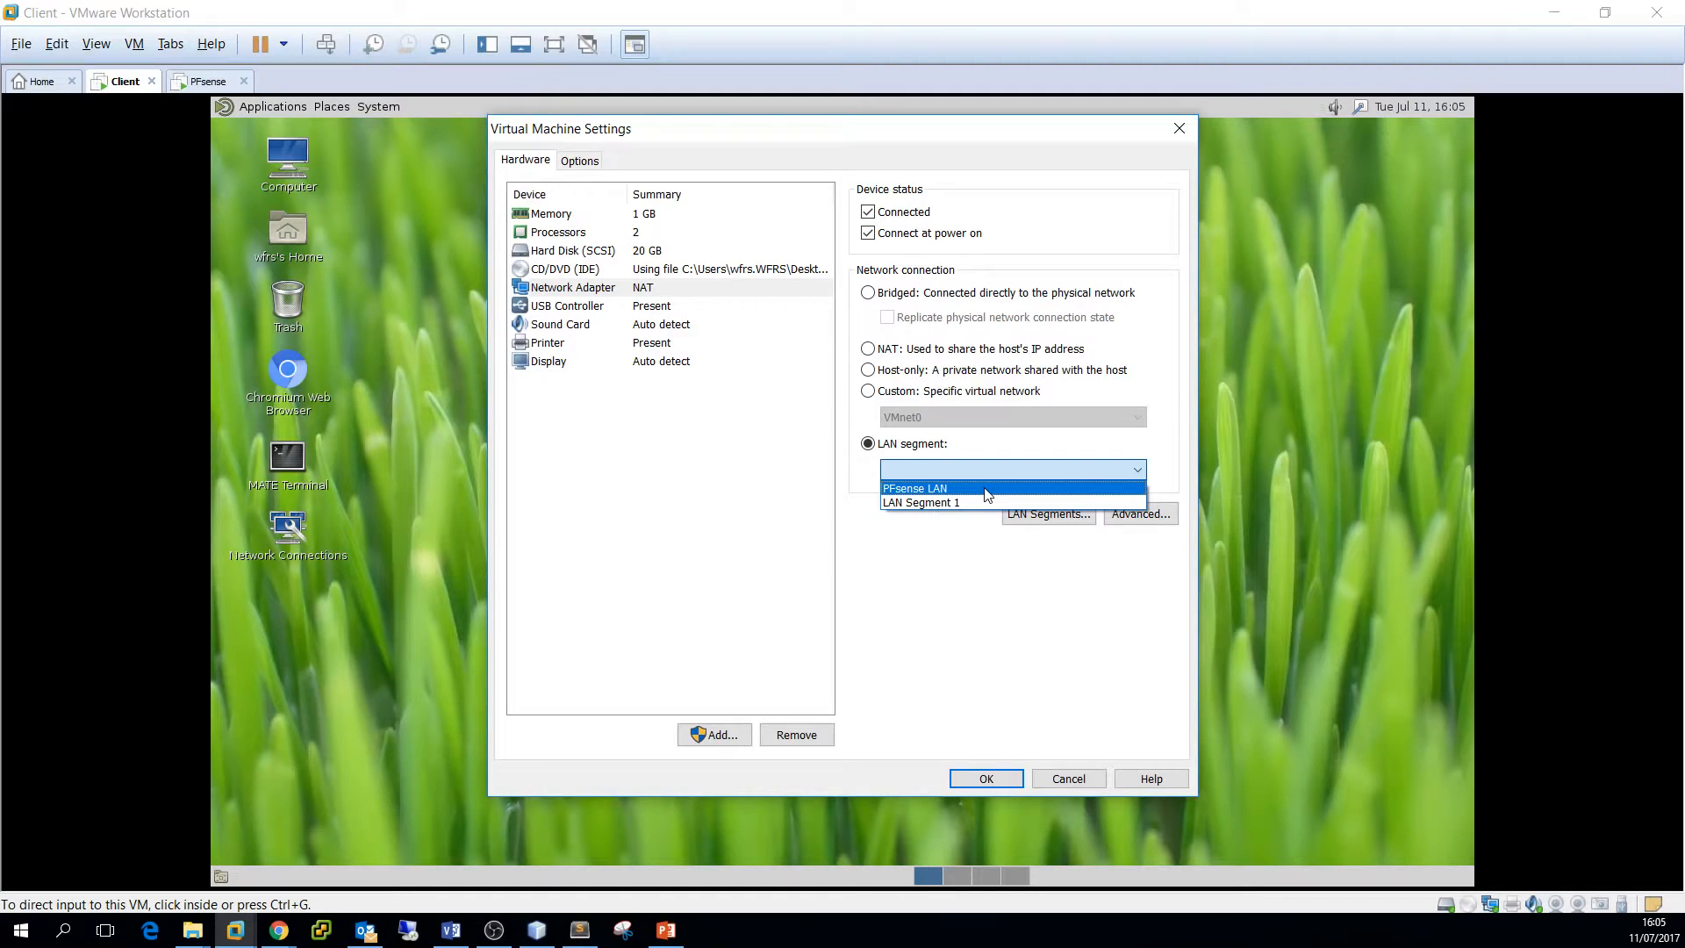
click(987, 494)
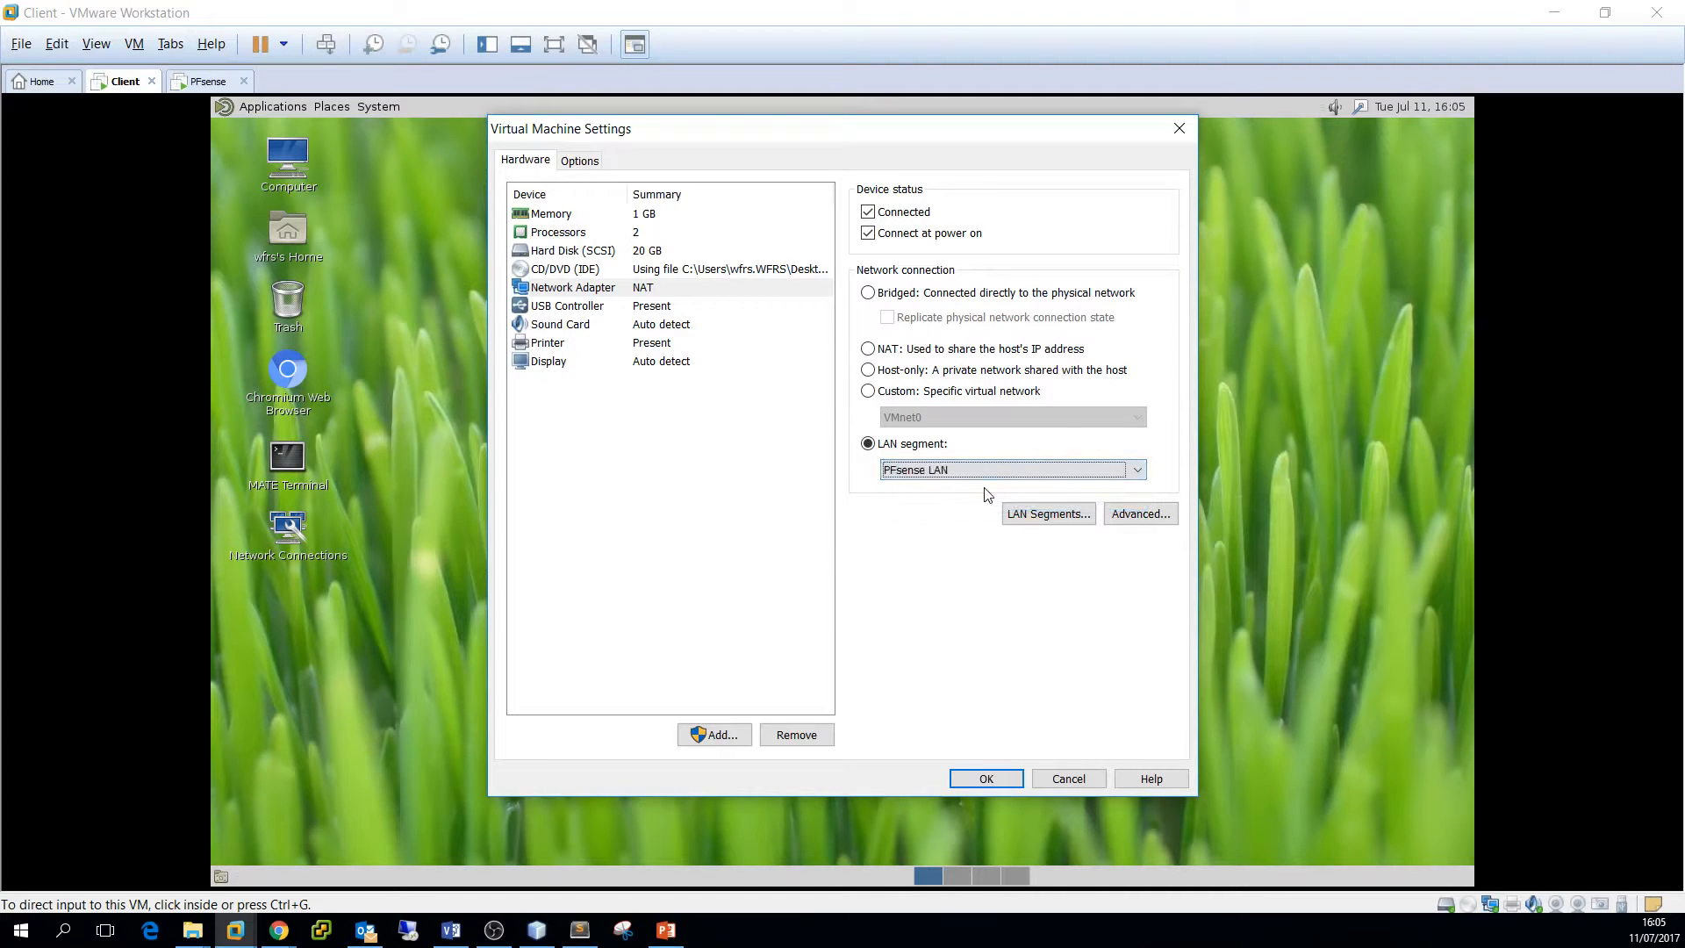
click(1003, 784)
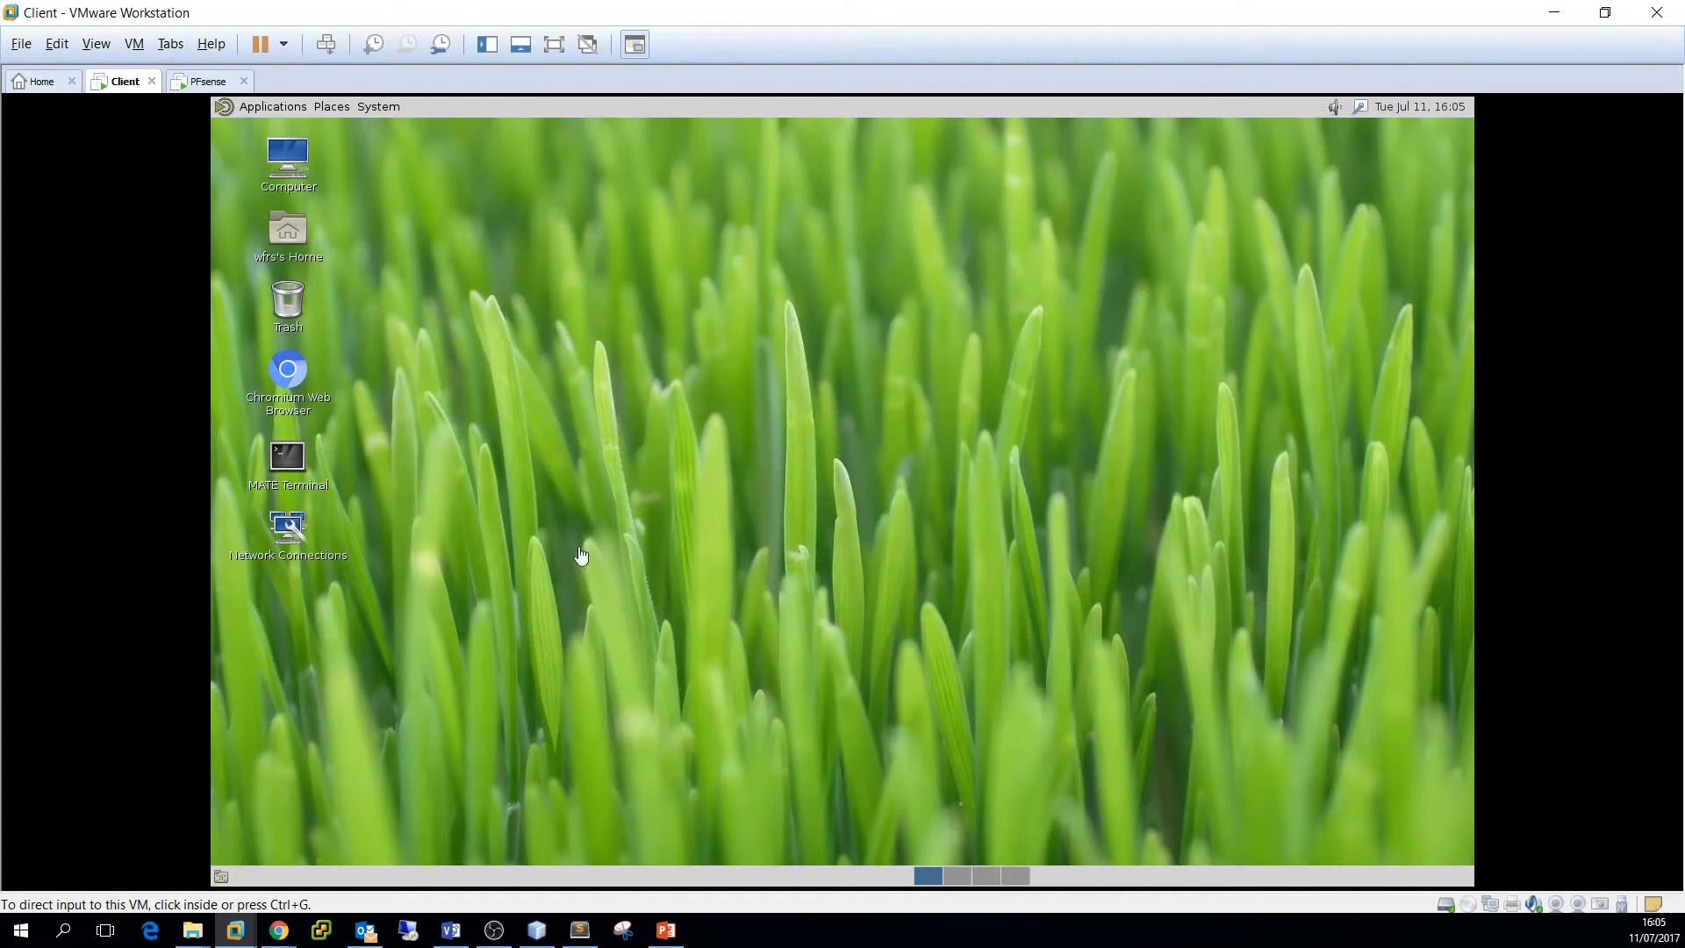
click(291, 528)
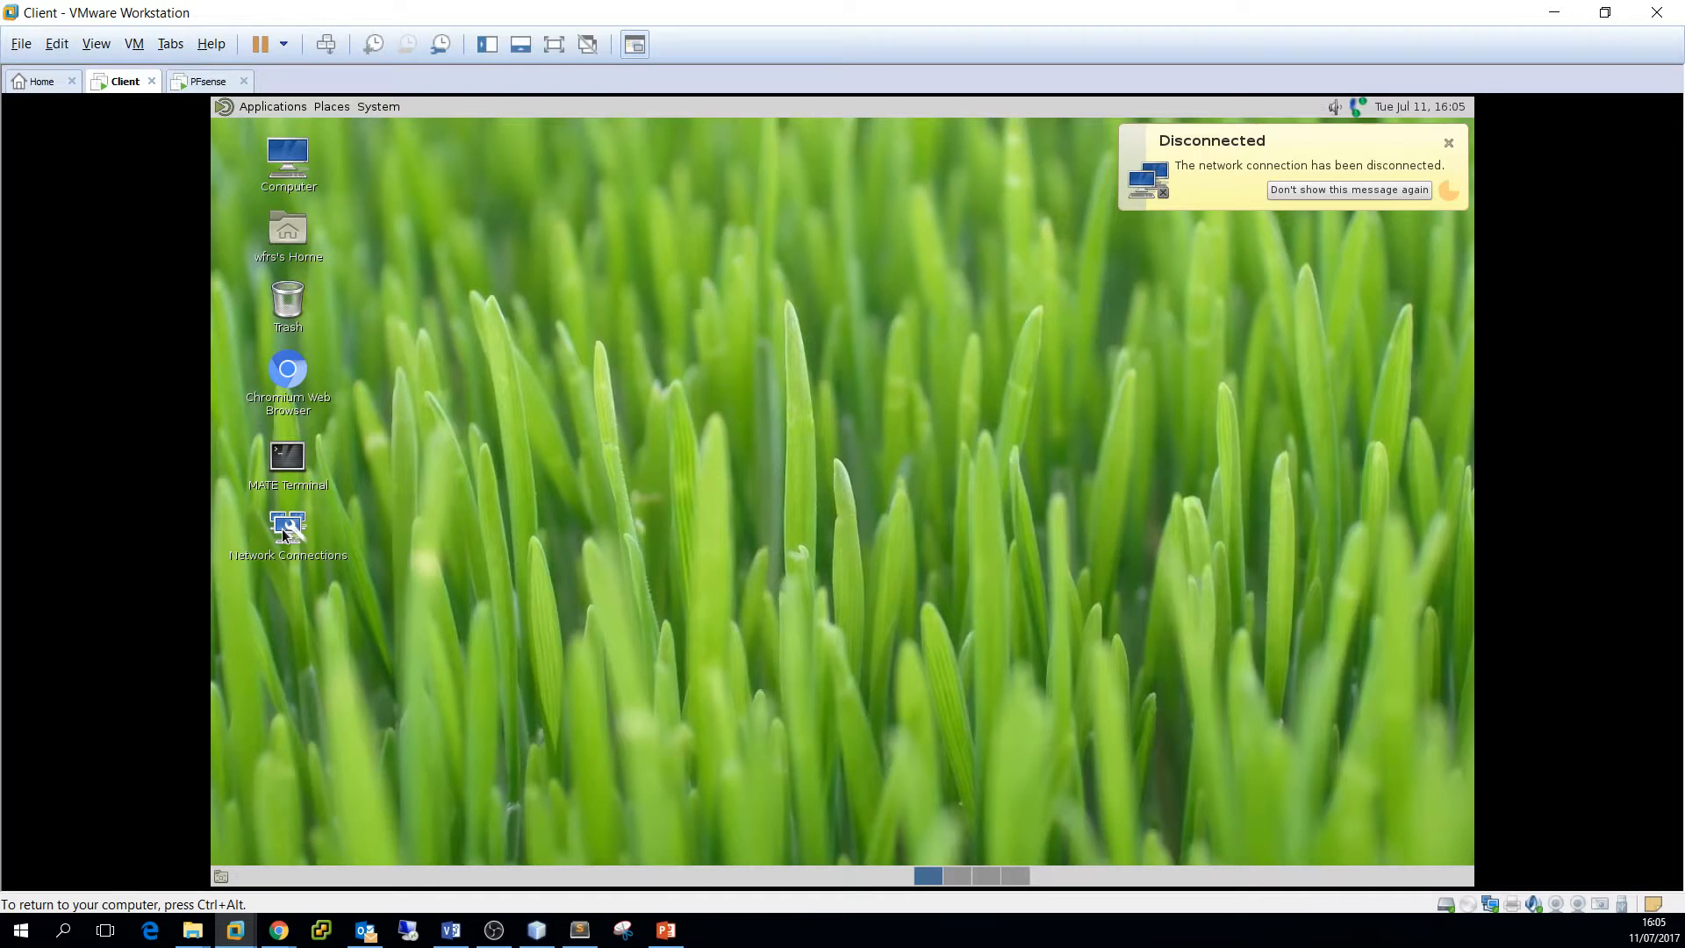
double_click(282, 528)
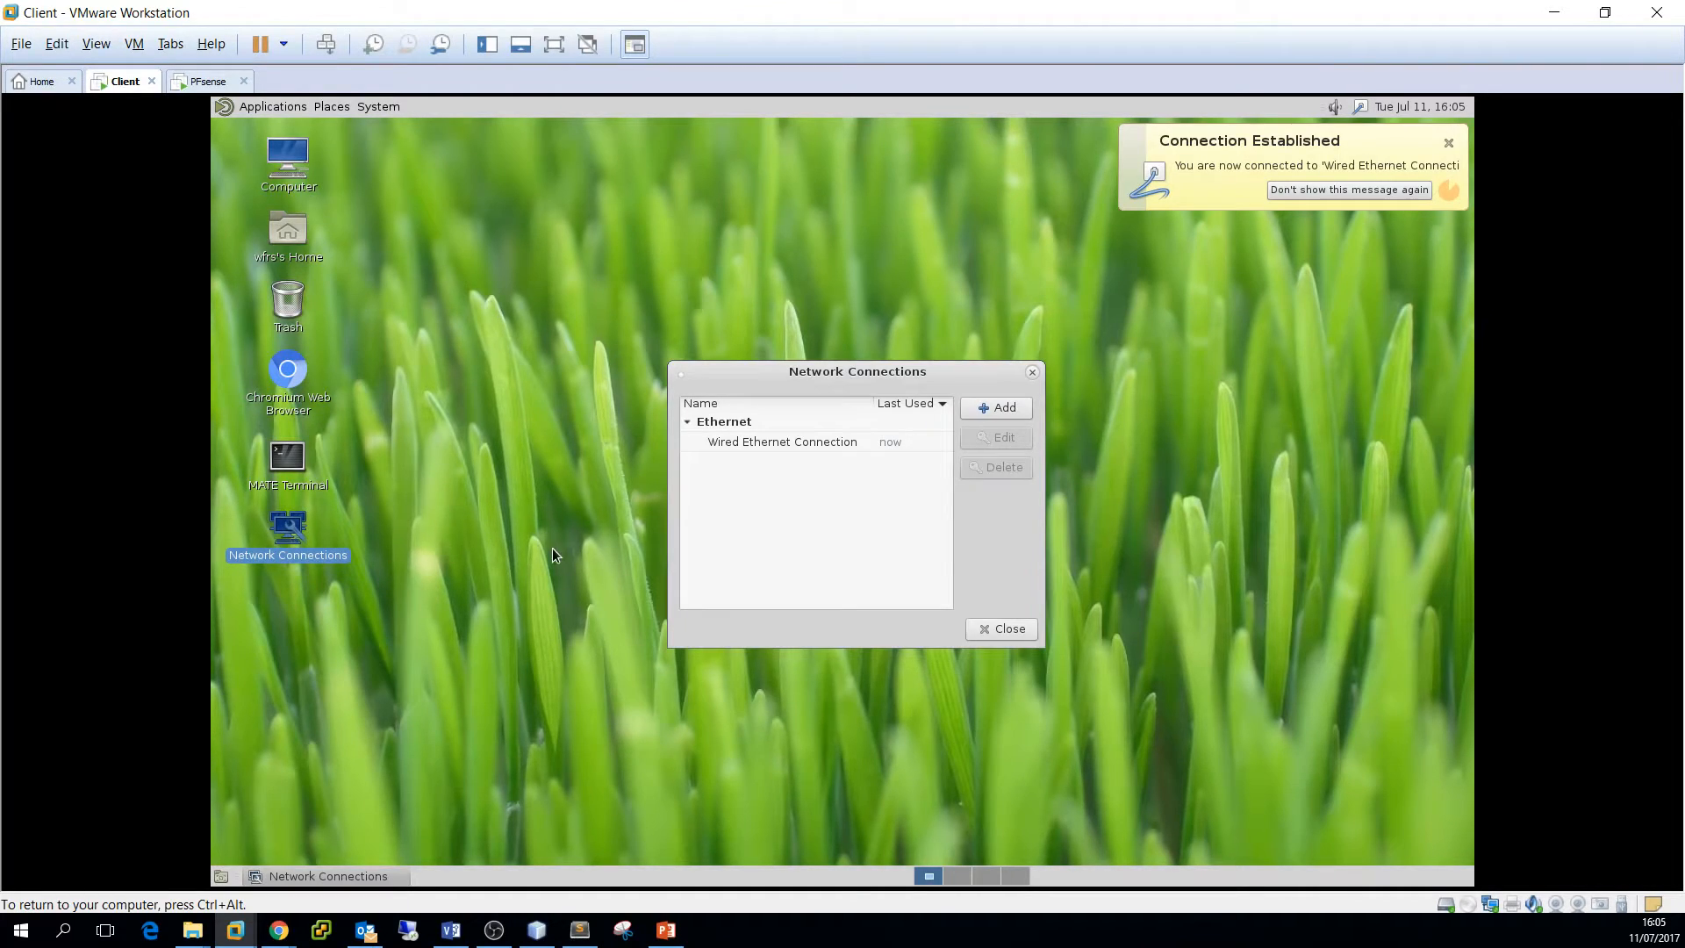
click(835, 441)
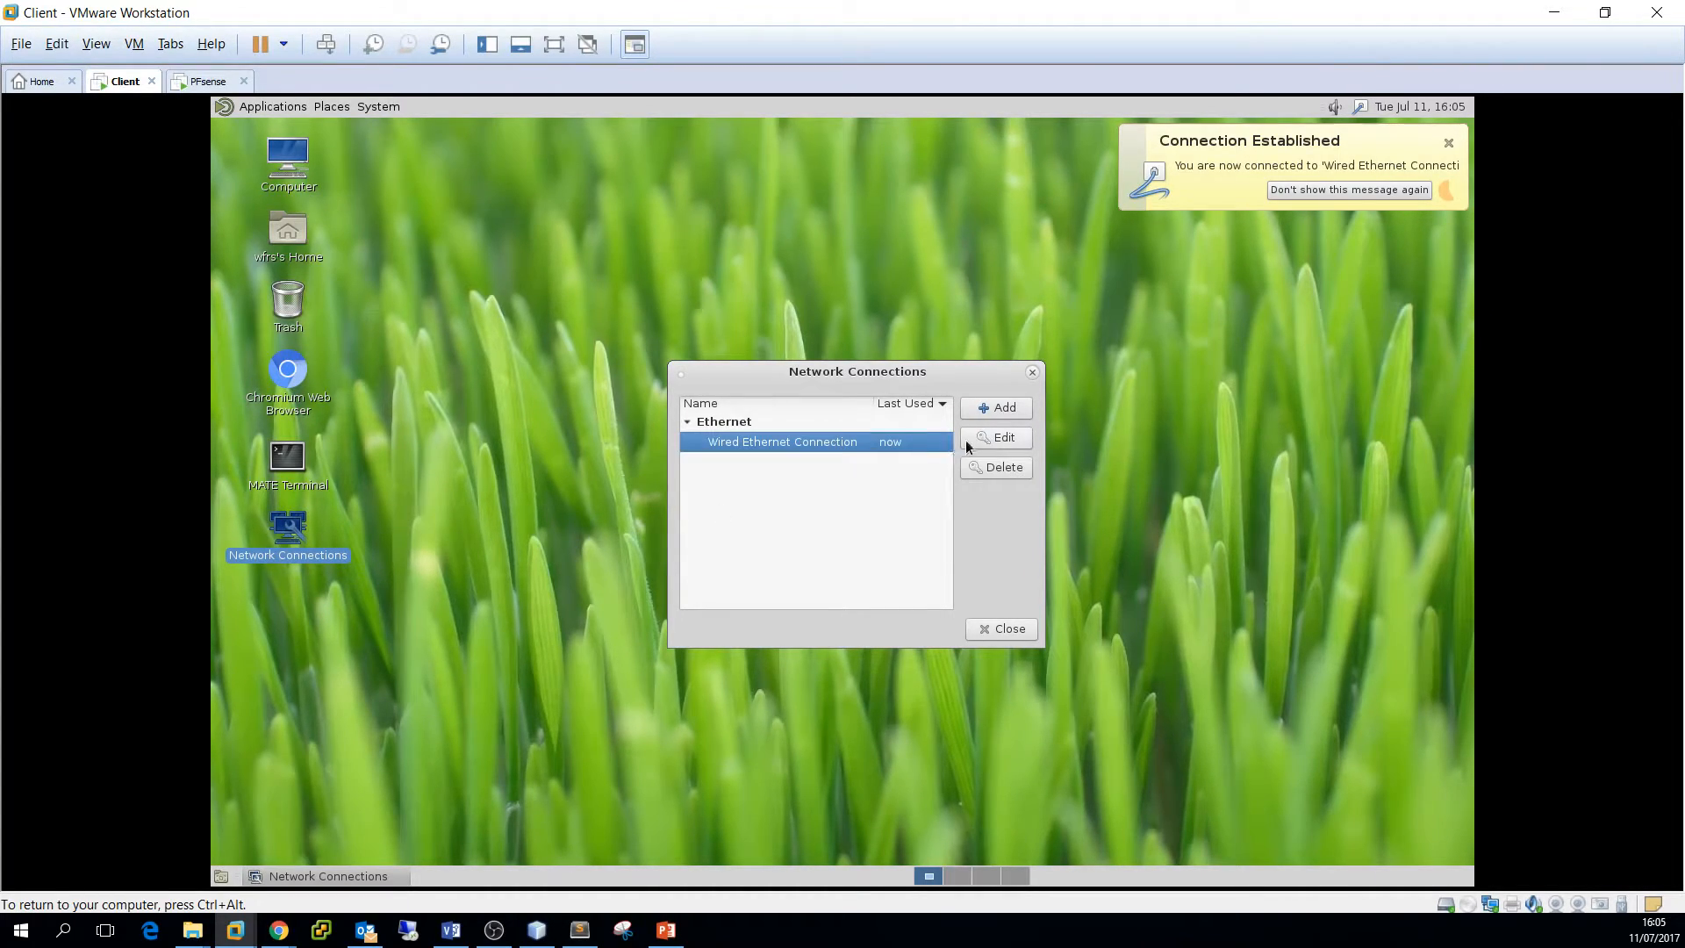
click(1014, 439)
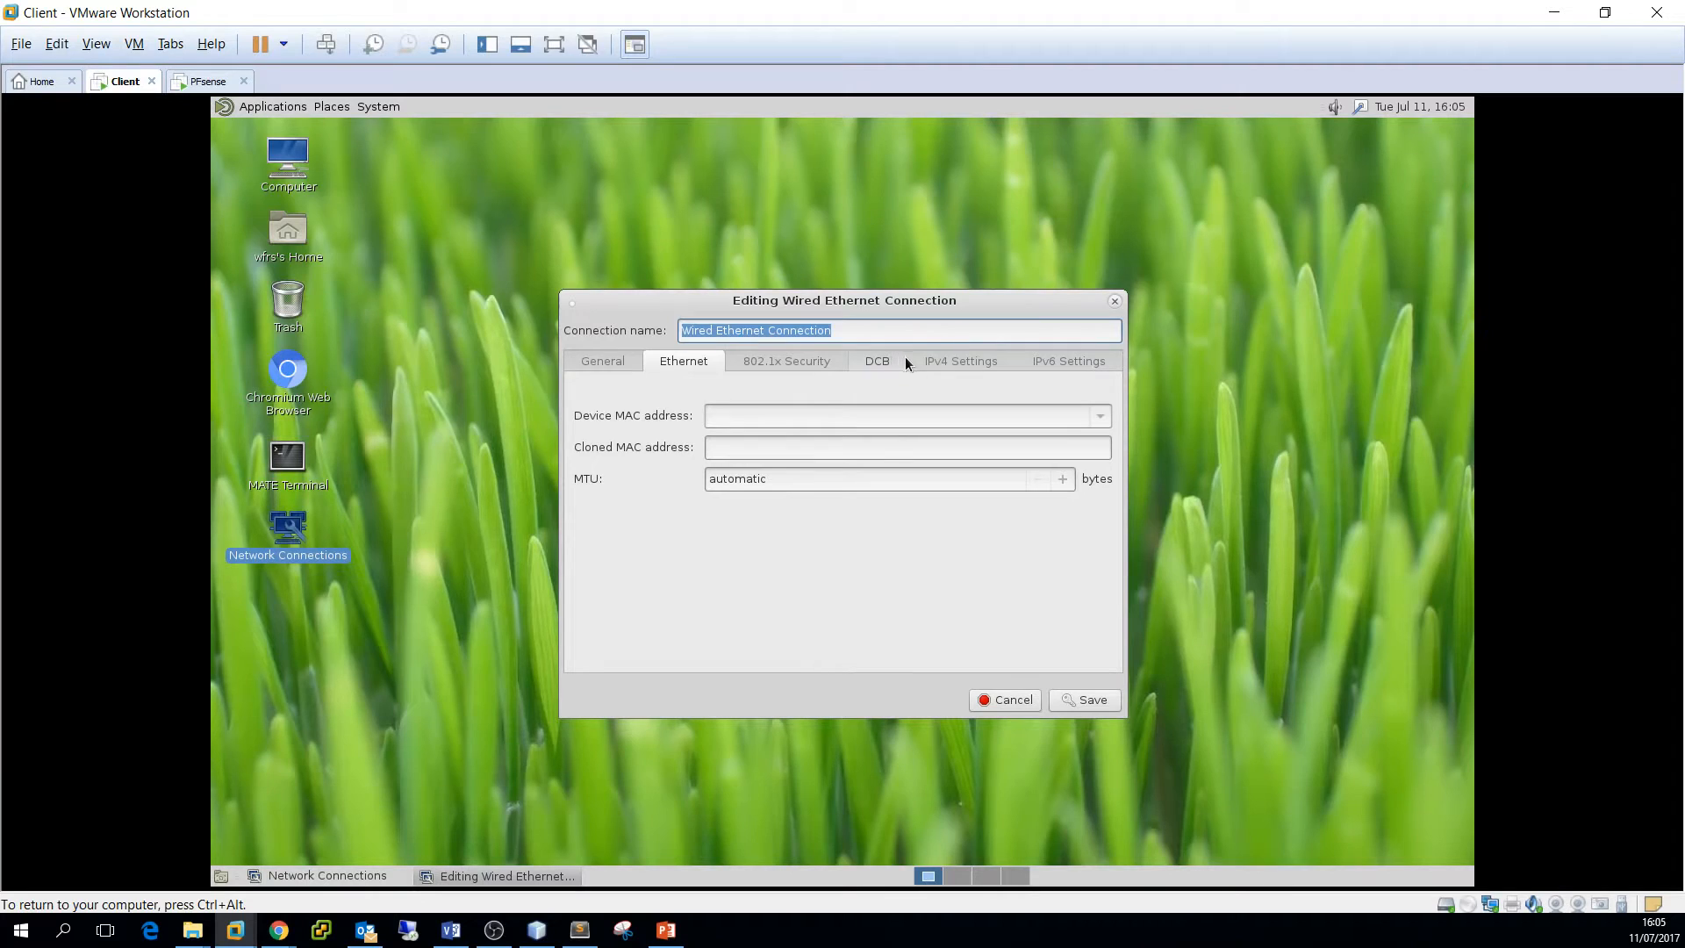
click(920, 361)
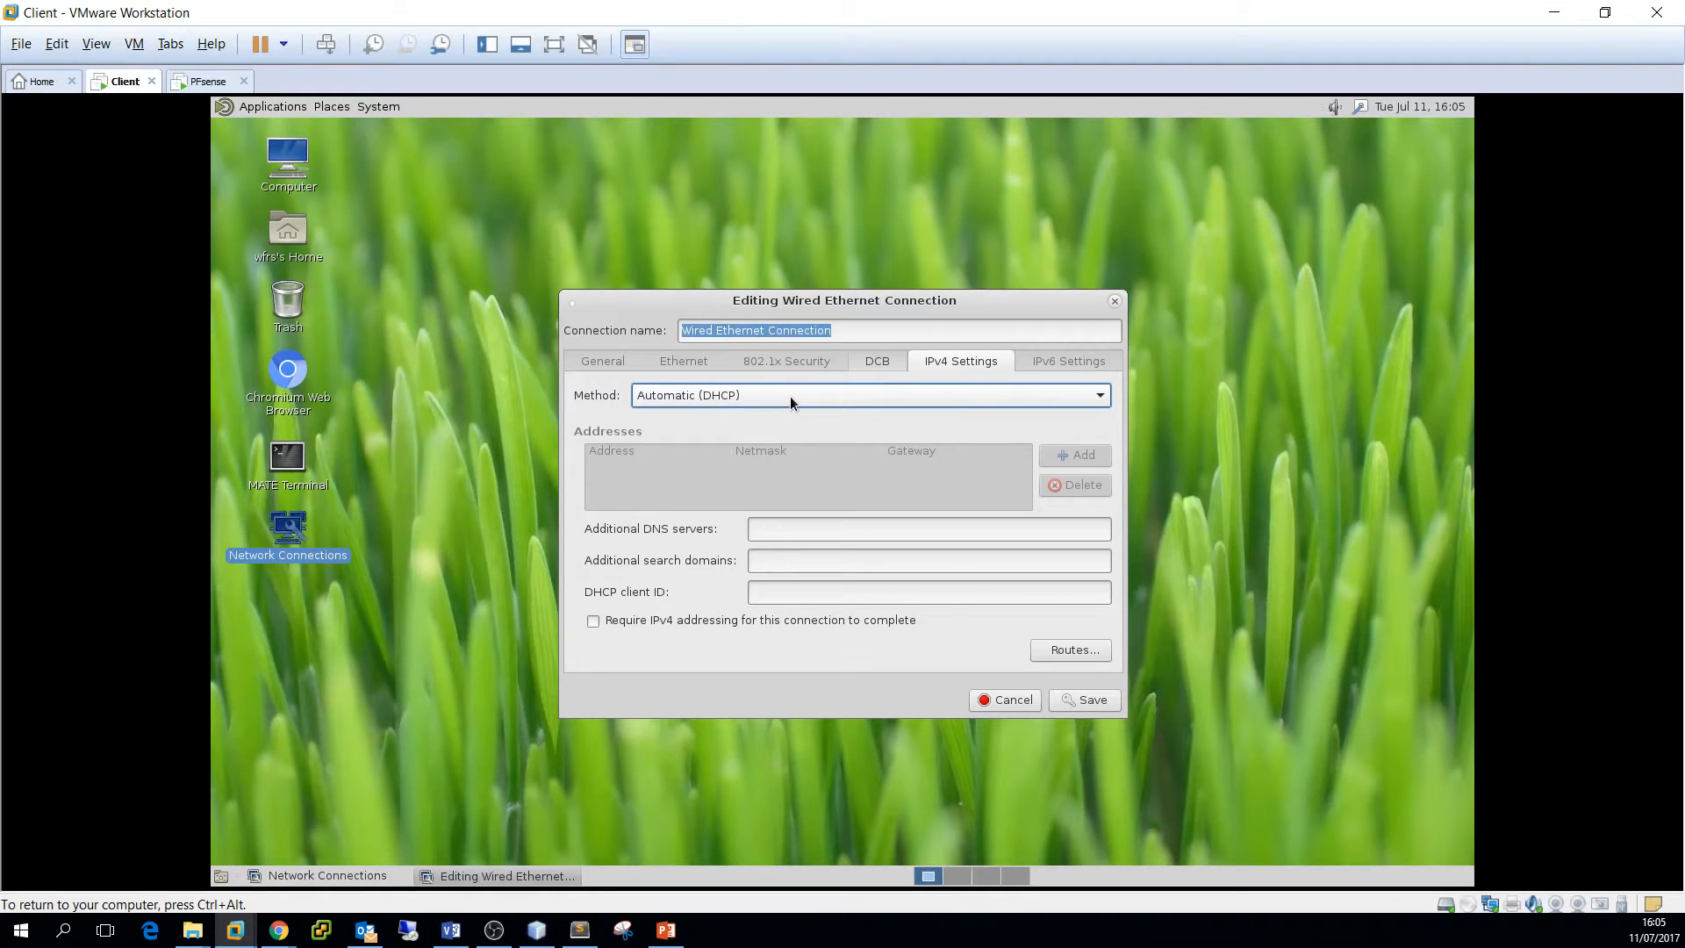
click(1116, 302)
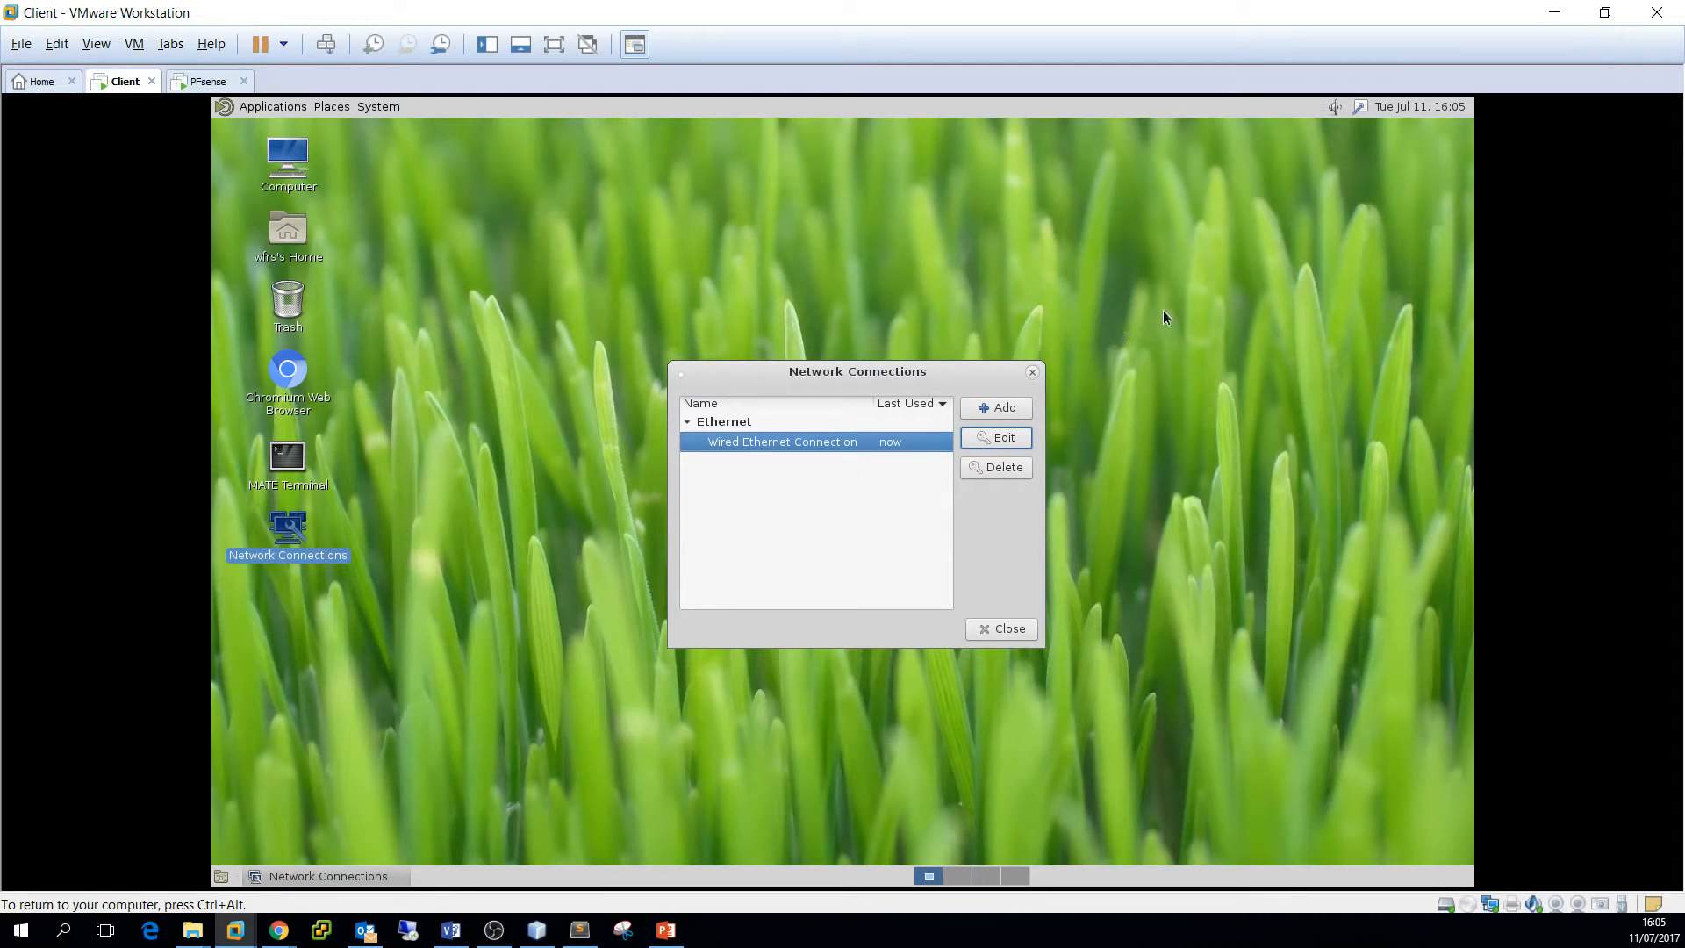
click(1032, 372)
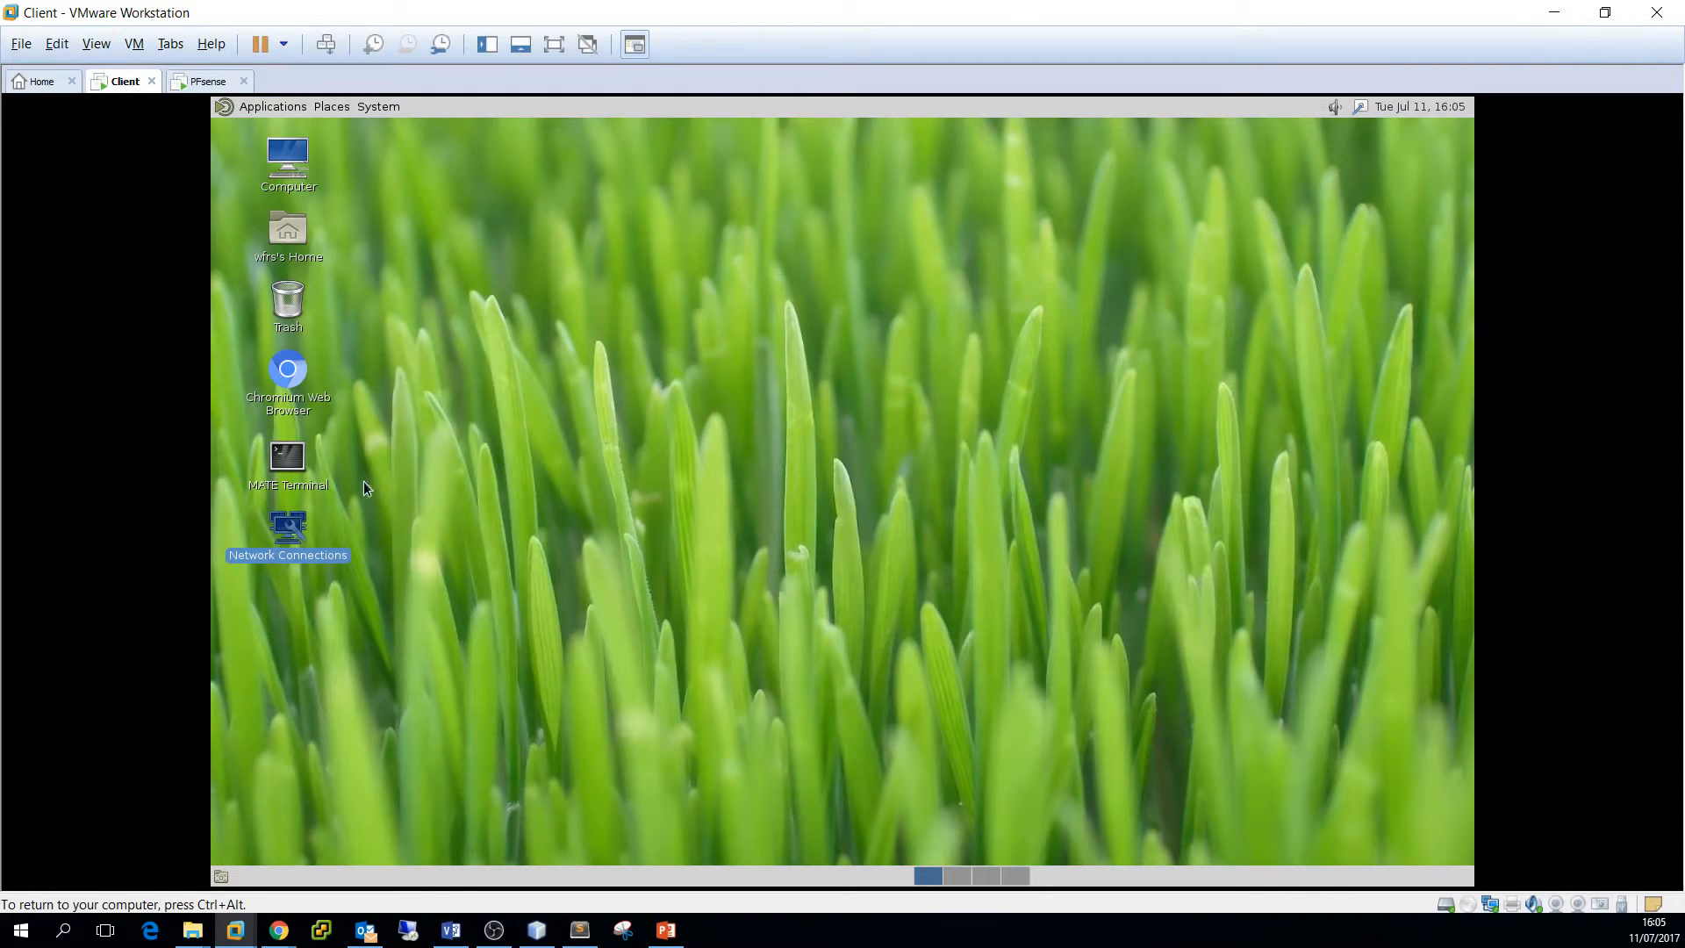
double_click(287, 459)
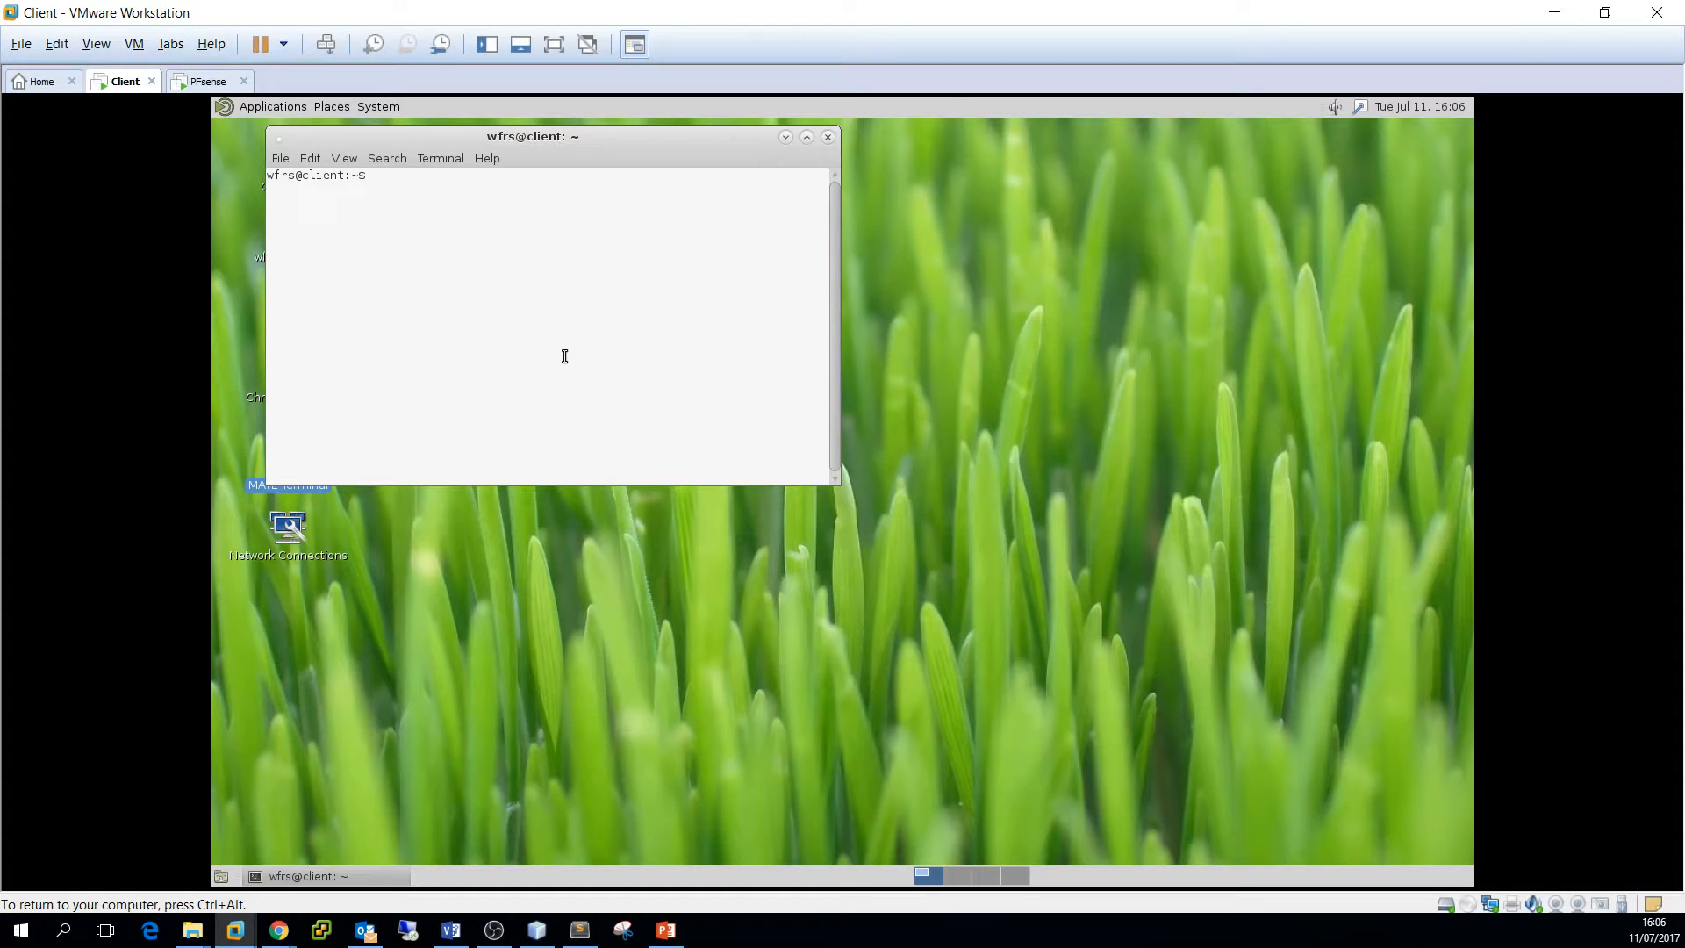
text(su)
key(Return)
key(Return)
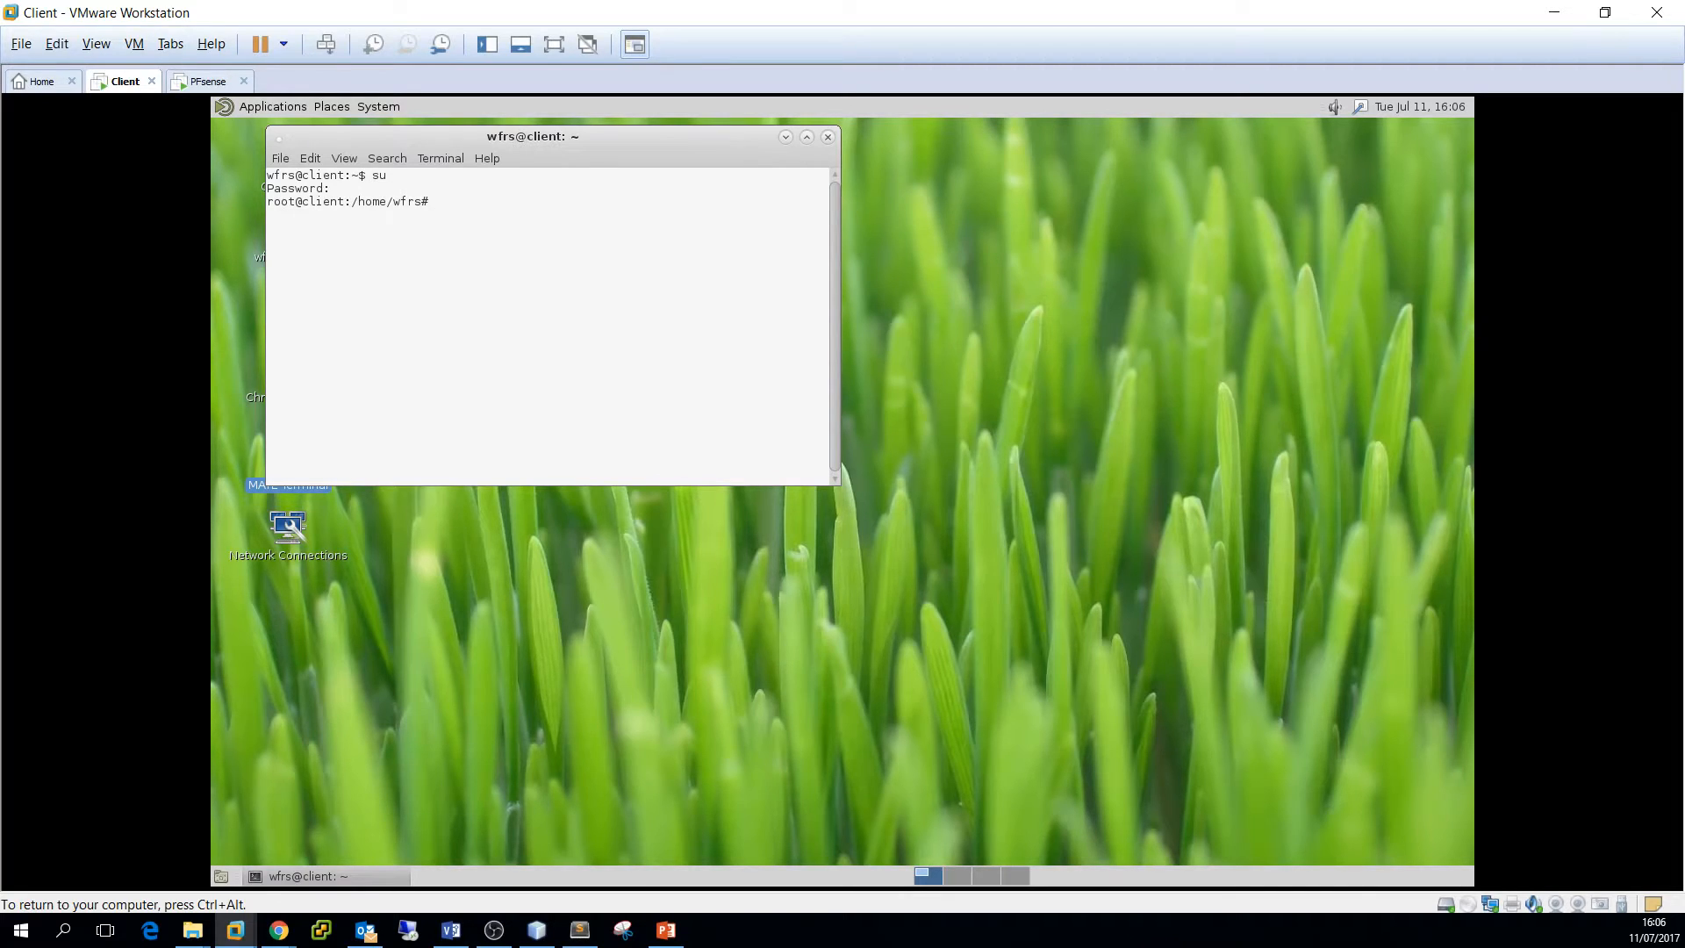
text(ifconfig)
key(Return)
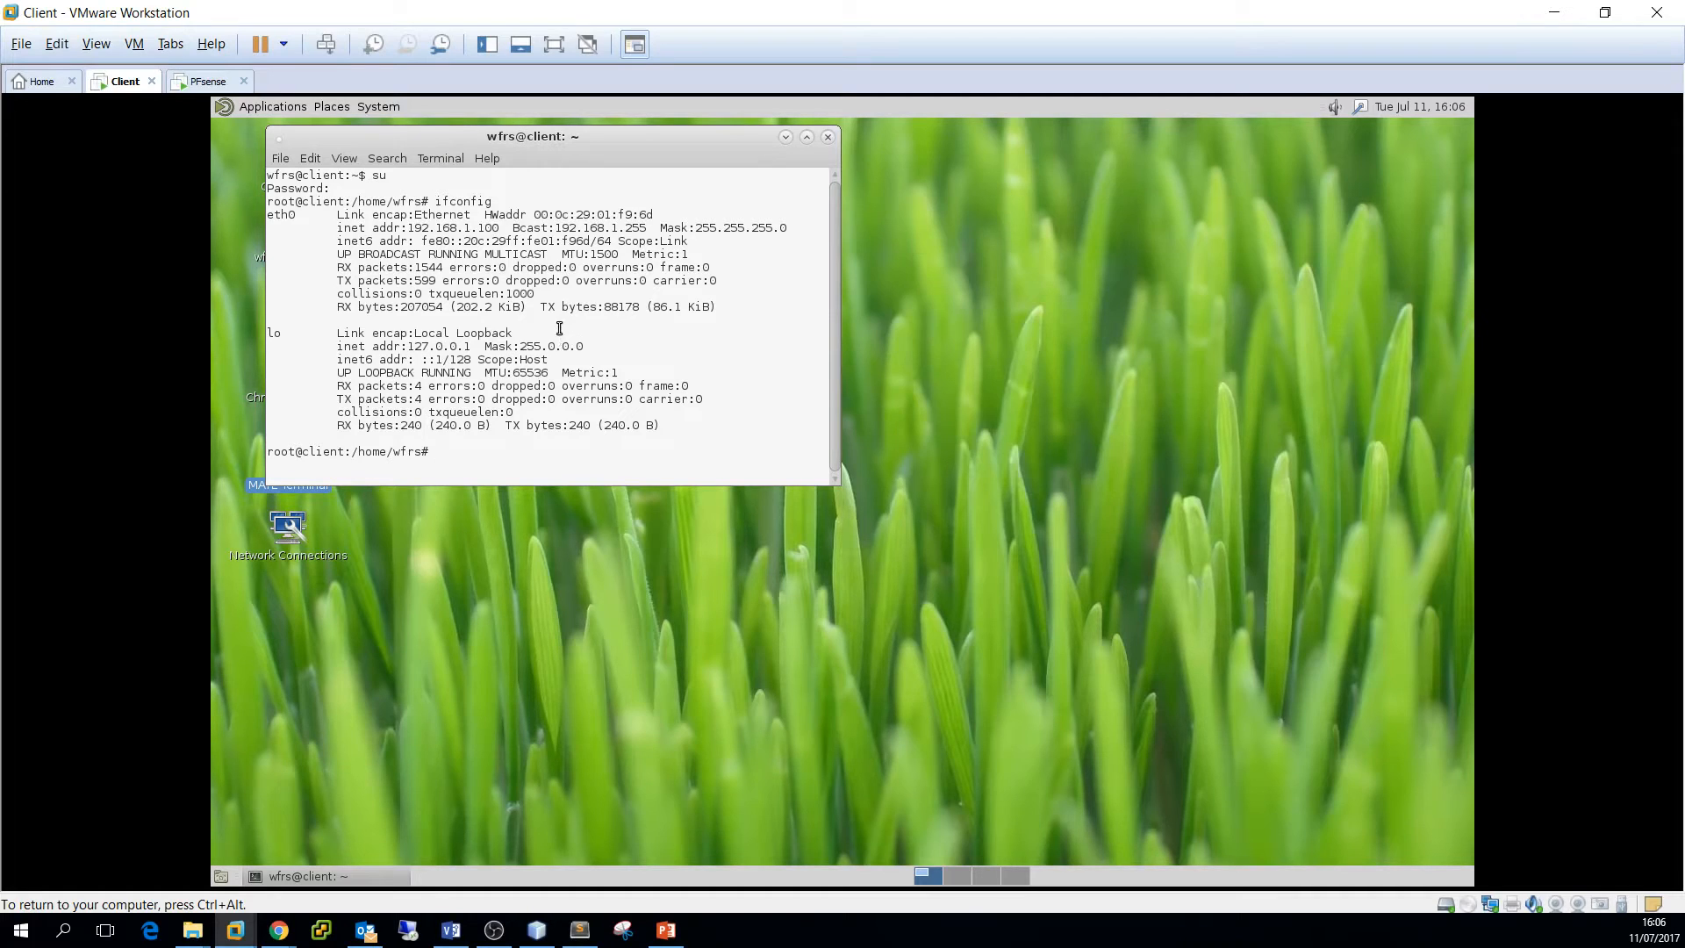
click(828, 137)
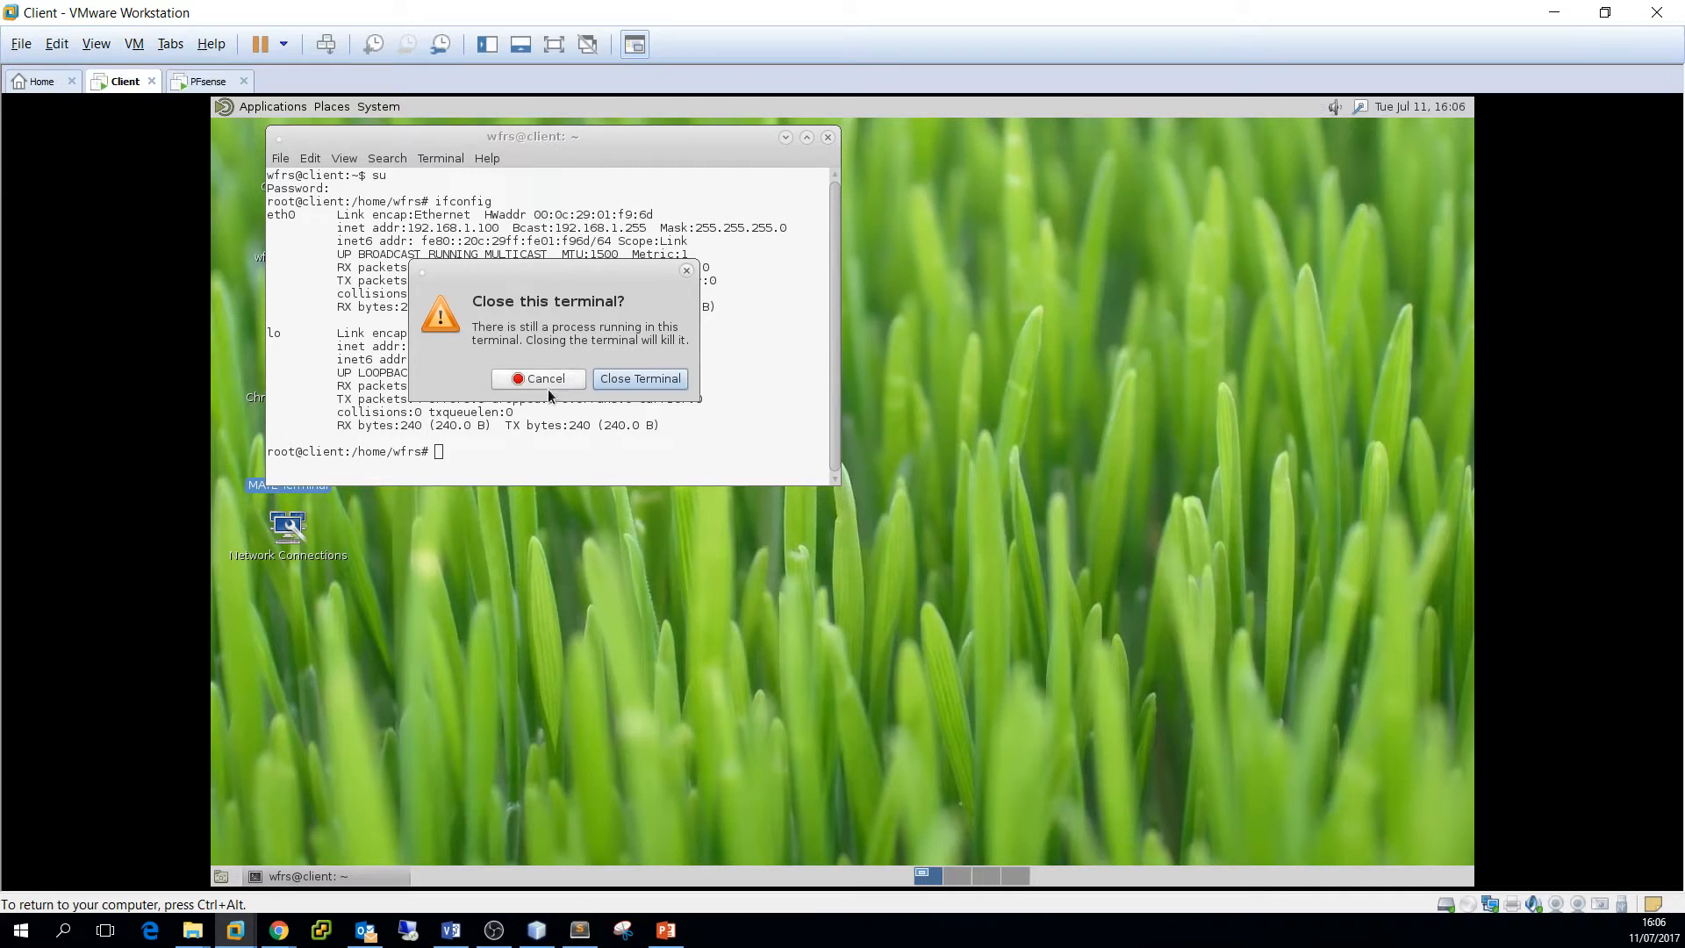
click(605, 383)
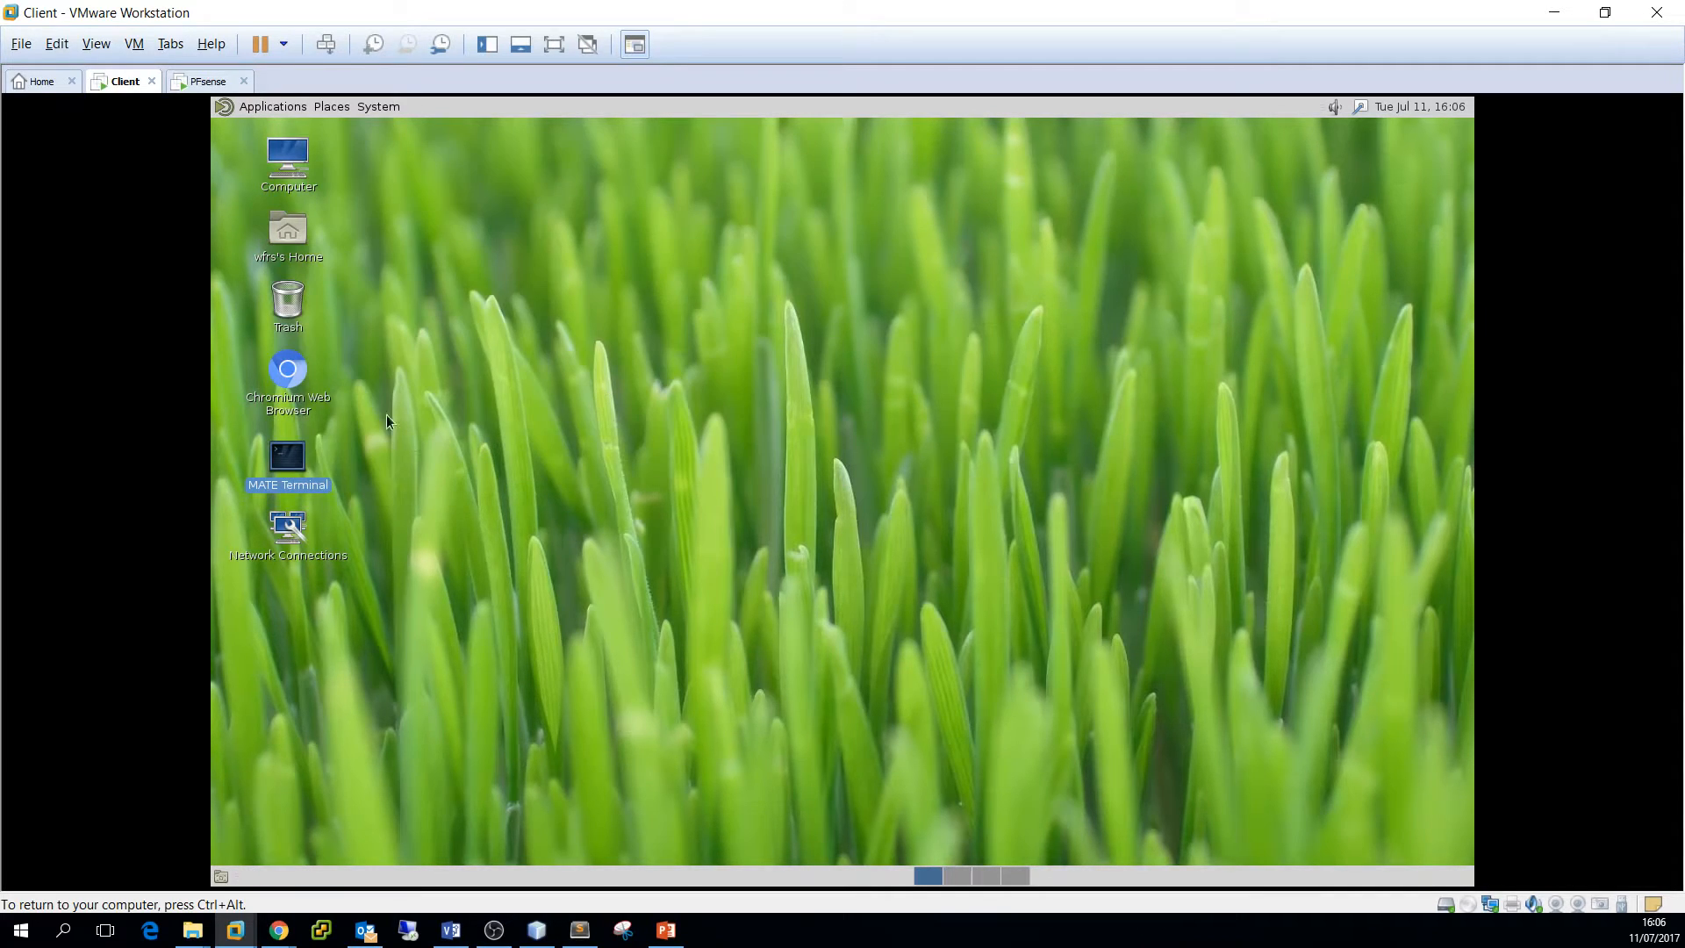
Launch Chromium and load google.nl to test internet access
double_click(299, 371)
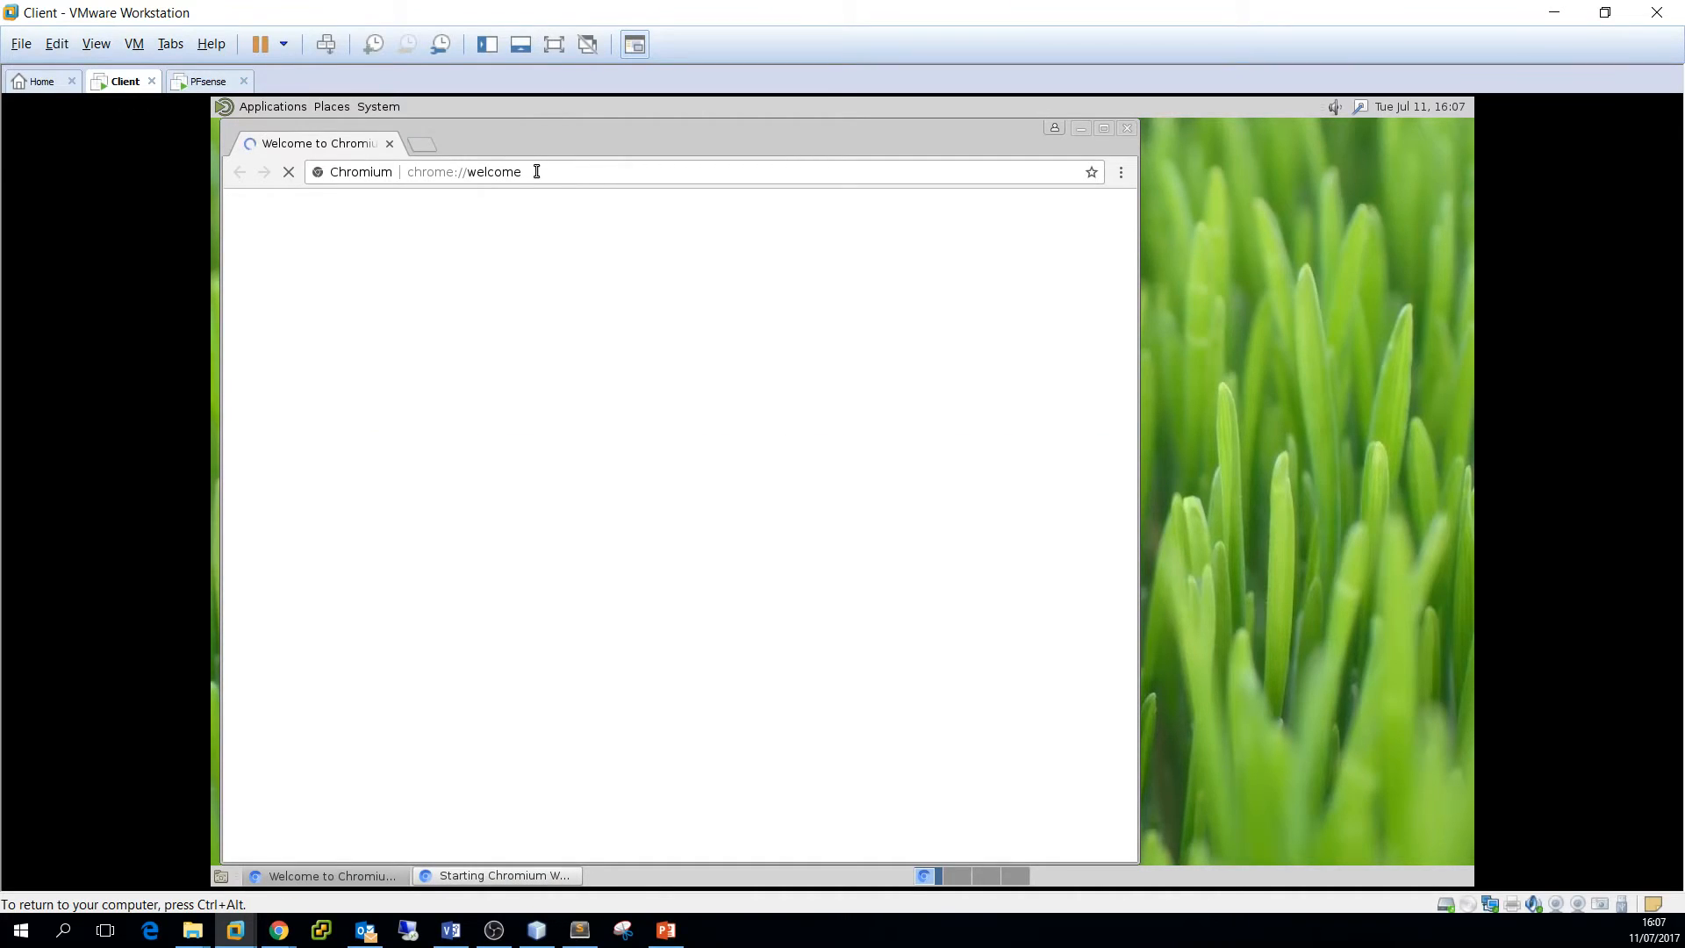
click(552, 170)
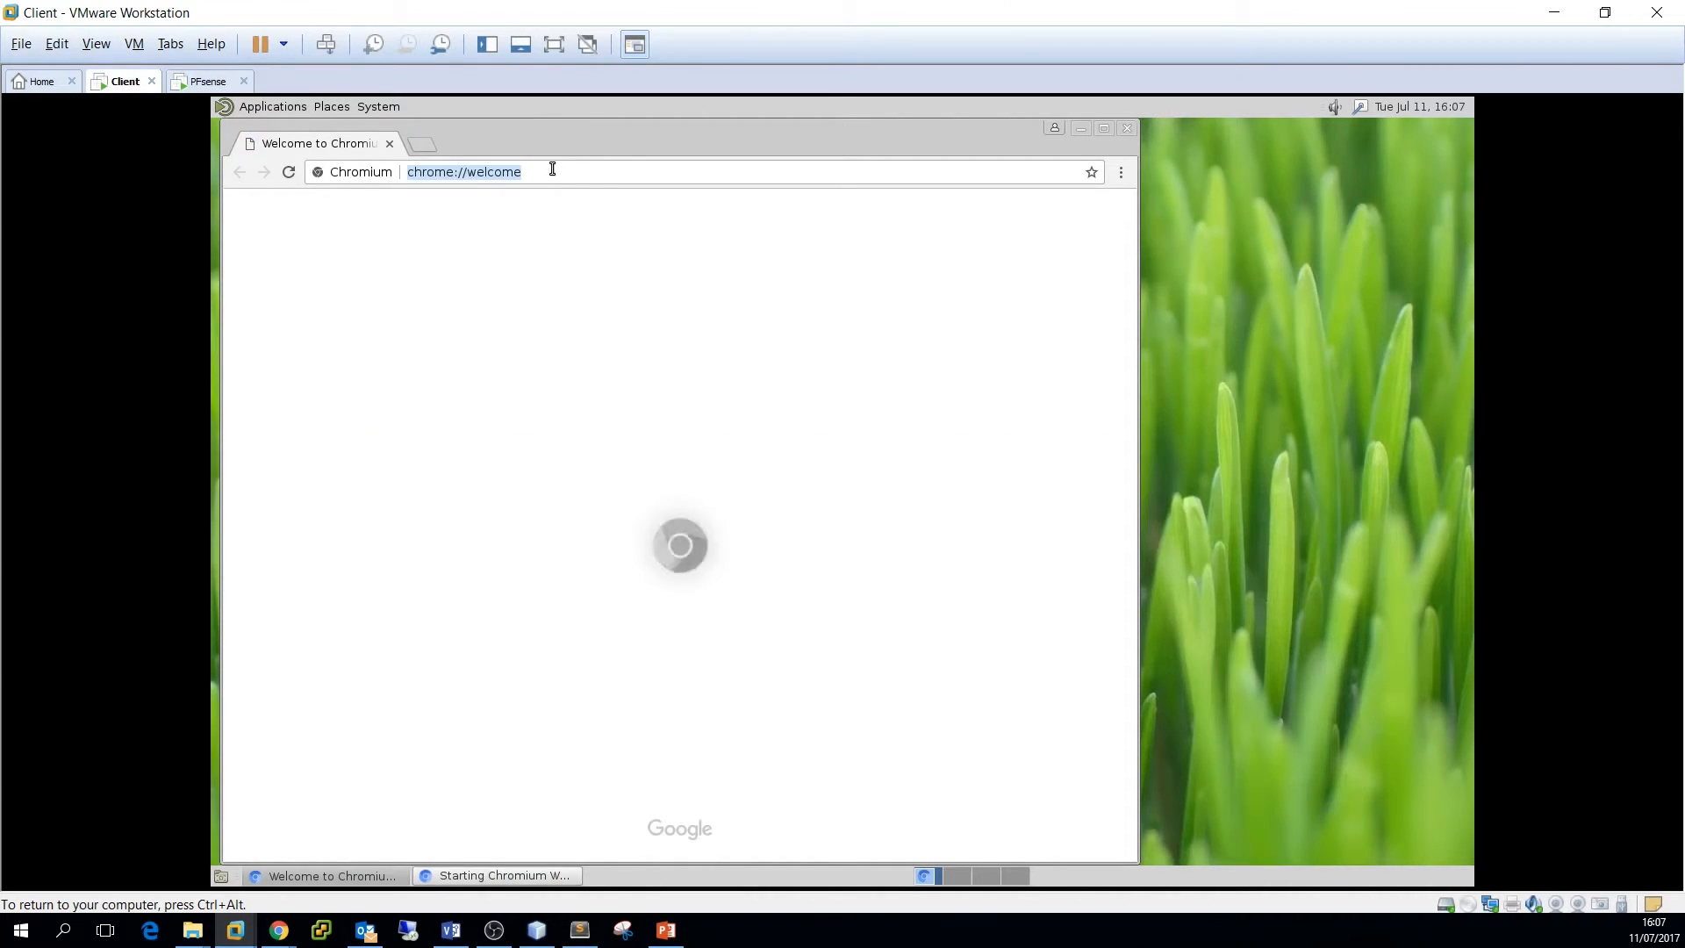
text(google)
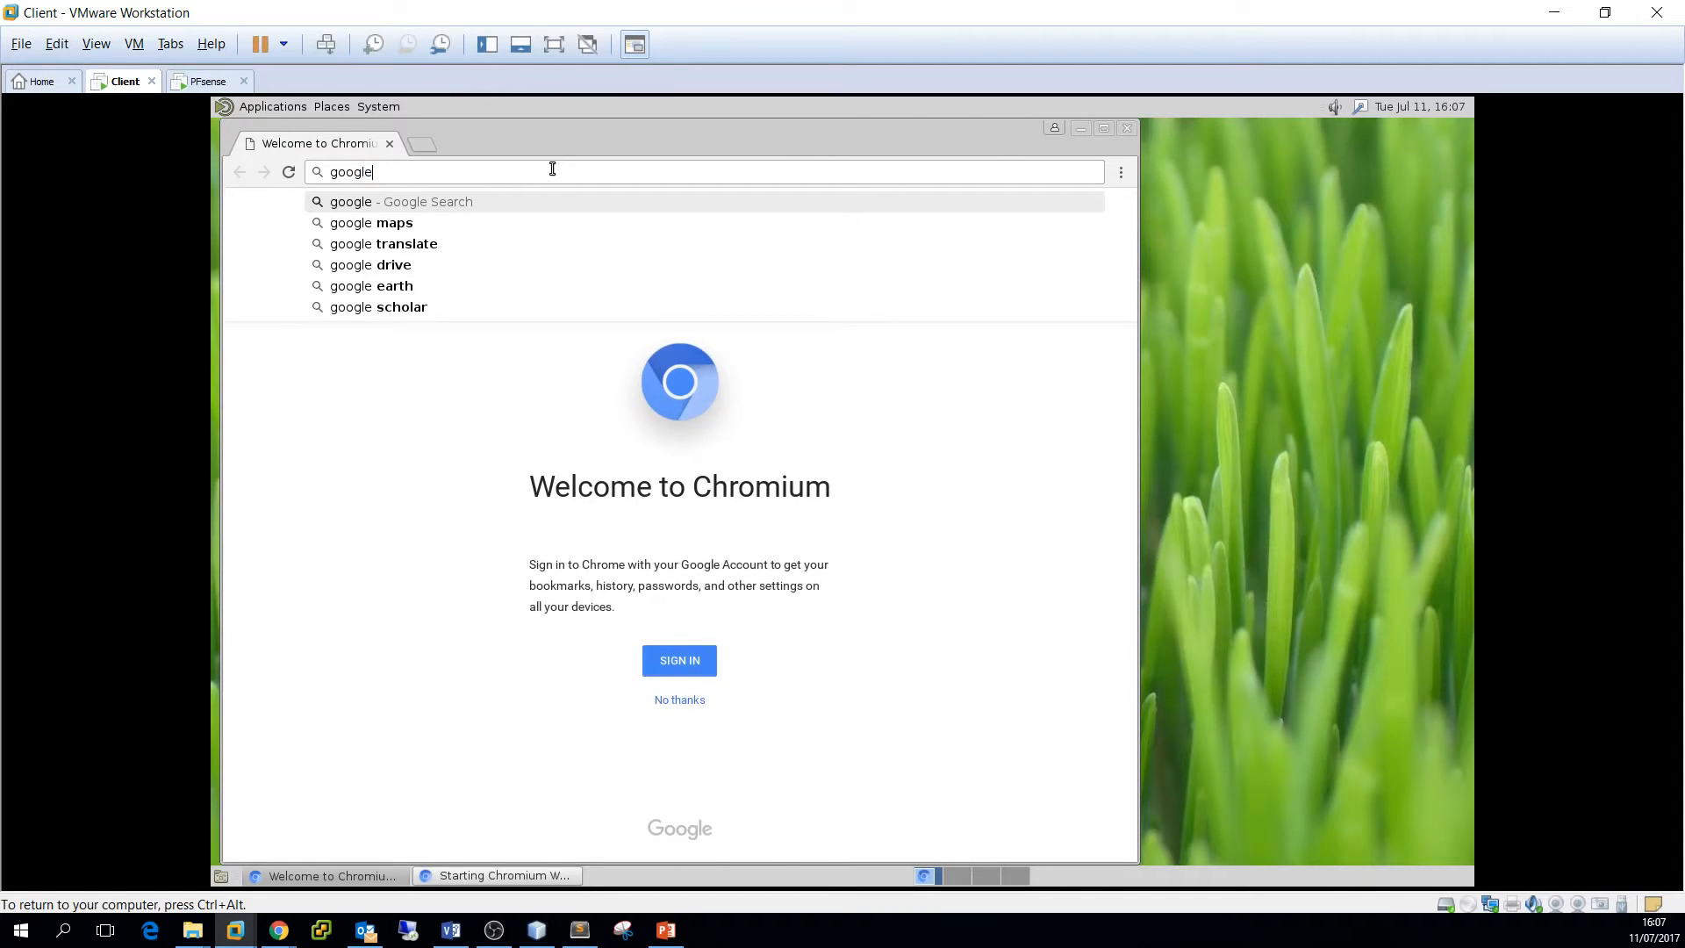
text(.nl)
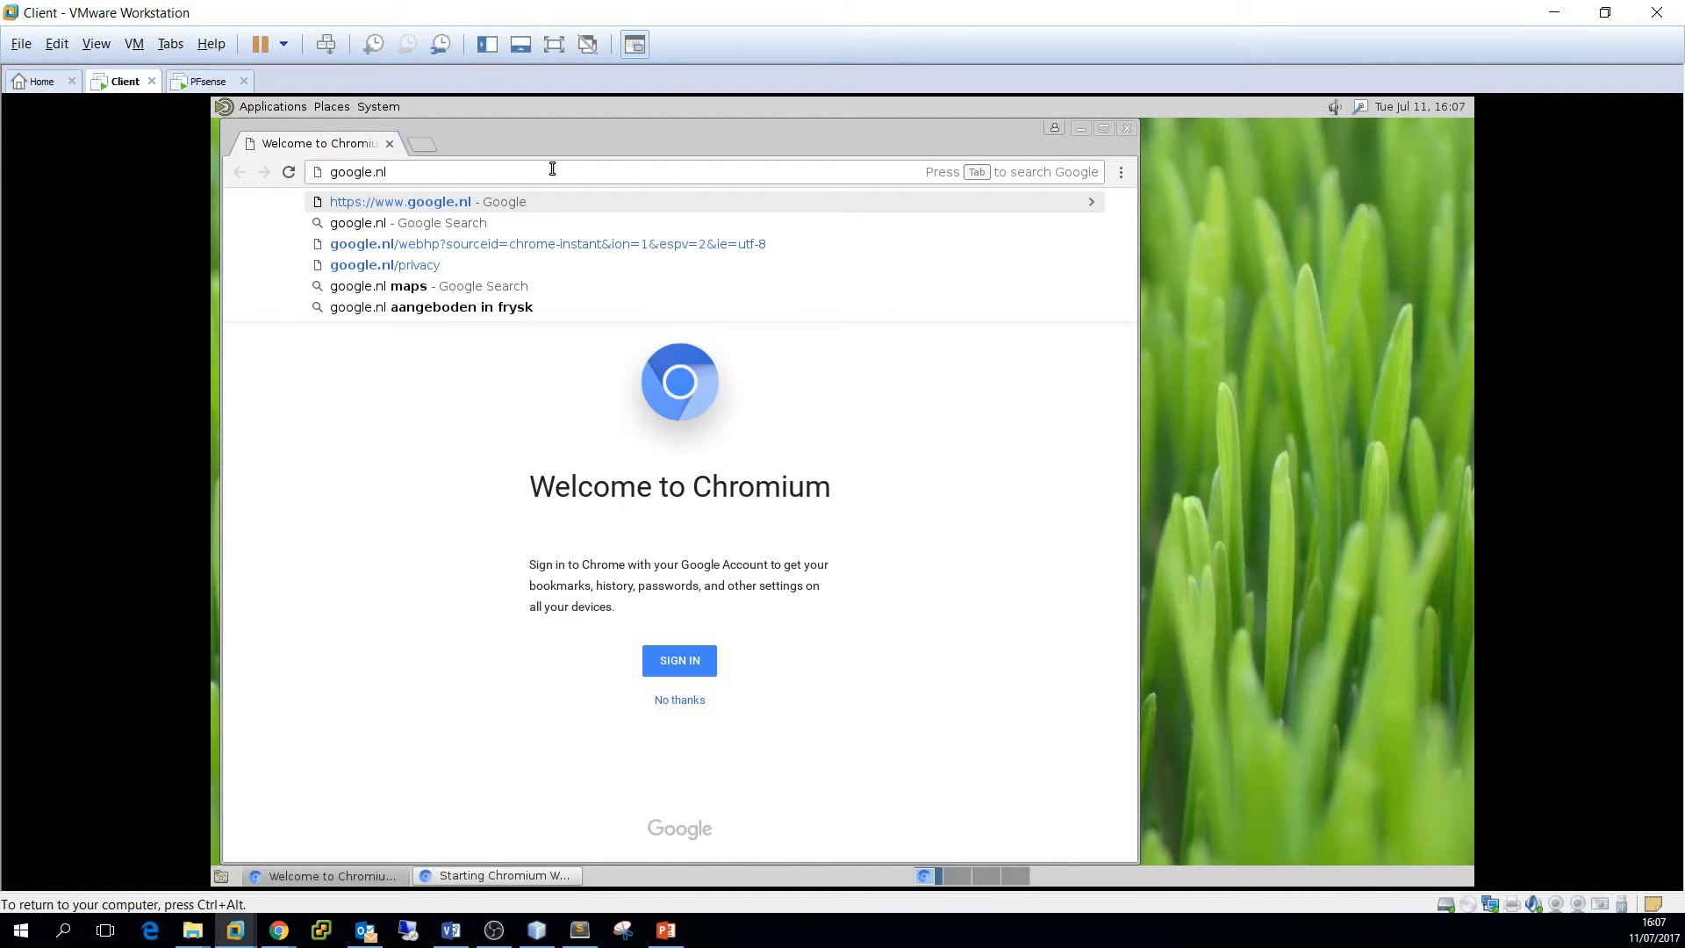
key(Return)
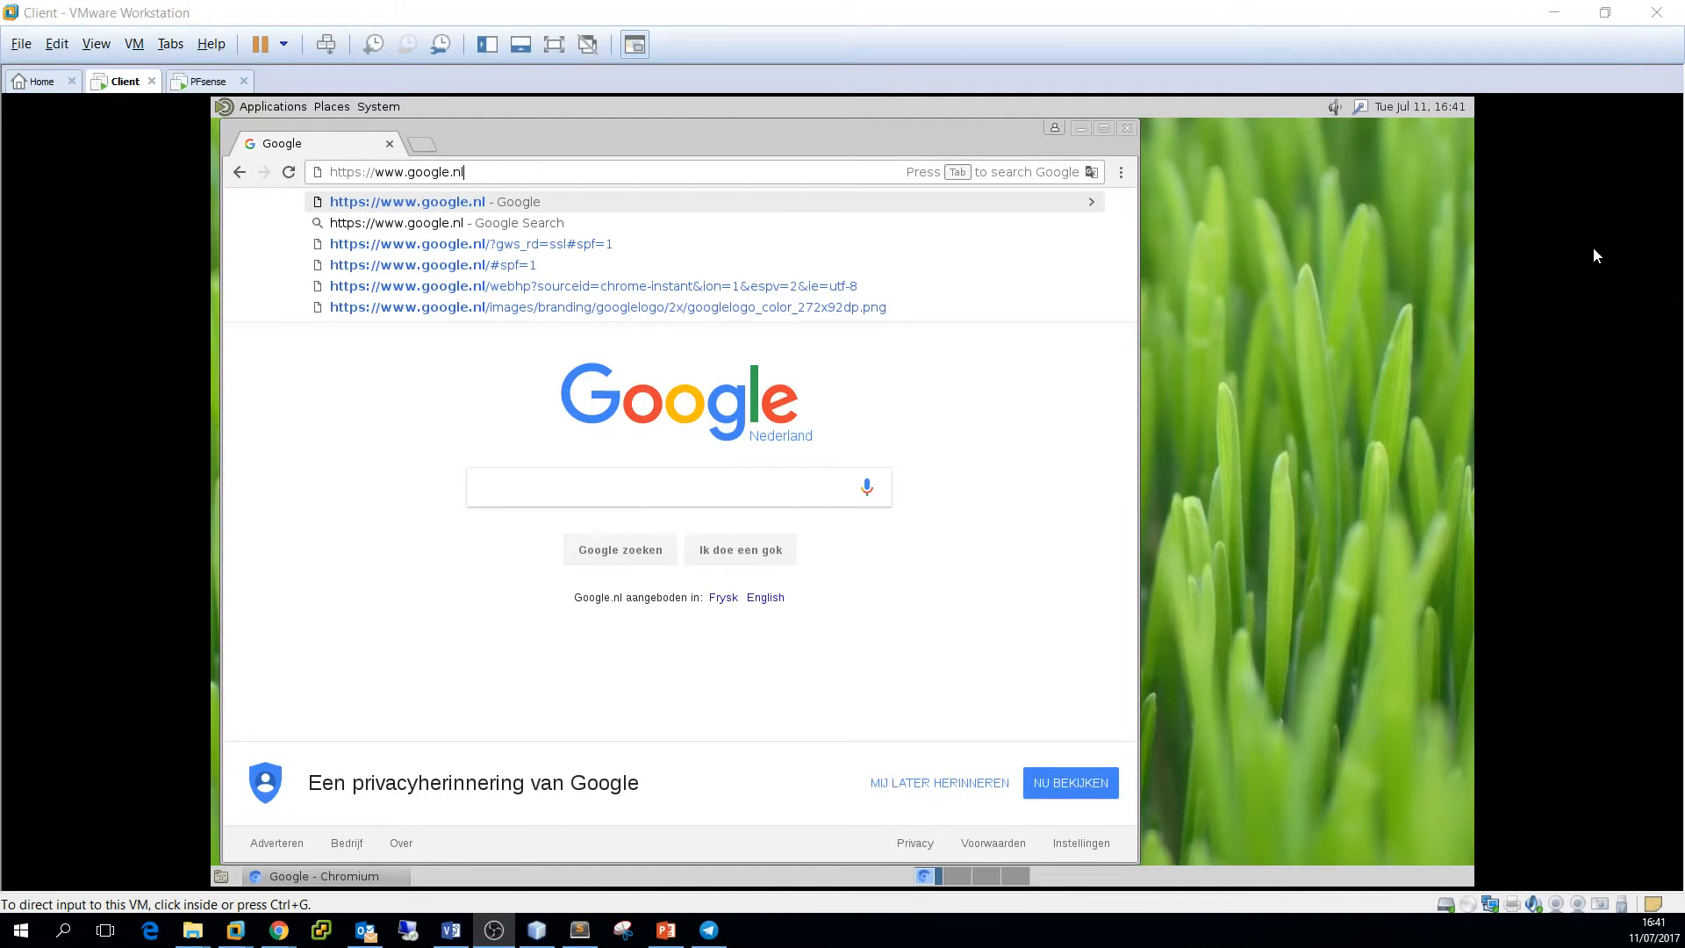
Navigate to the pfSense address 192.168.1.1
click(507, 172)
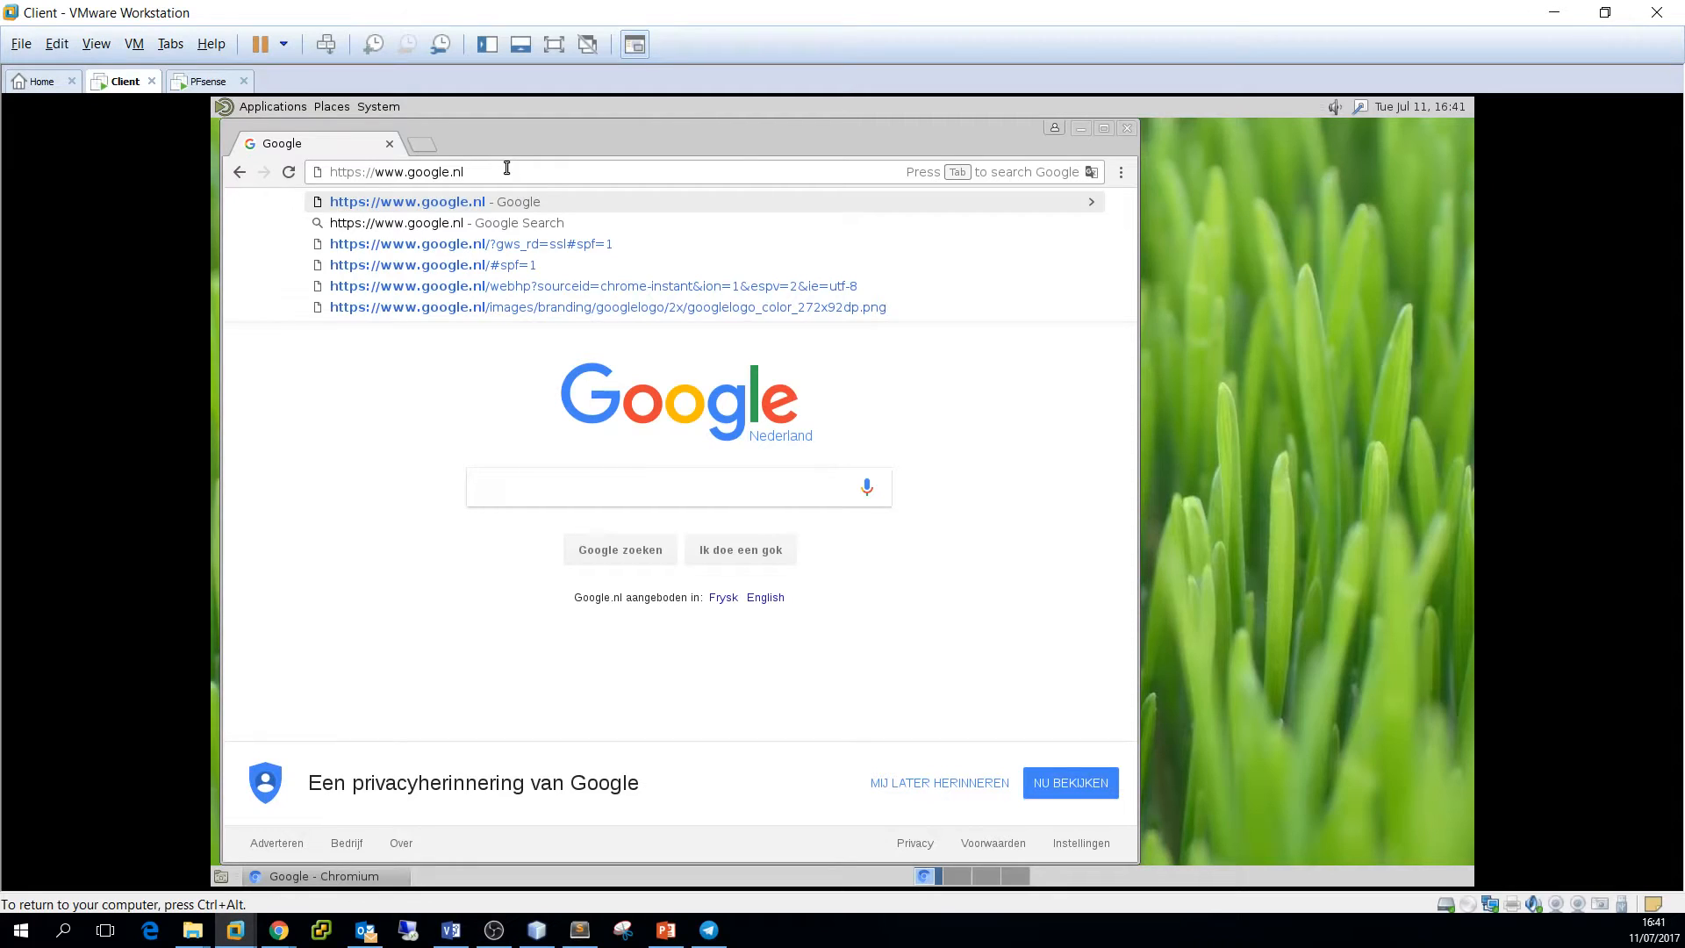
key(BackSpace)
key(BackSpace)
key(BackSpace)
key(BackSpace)
key(BackSpace)
key(BackSpace)
key(BackSpace)
key(BackSpace)
key(BackSpace)
key(BackSpace)
key(BackSpace)
key(BackSpace)
key(BackSpace)
key(BackSpace)
key(BackSpace)
key(BackSpace)
key(BackSpace)
key(BackSpace)
key(BackSpace)
key(BackSpace)
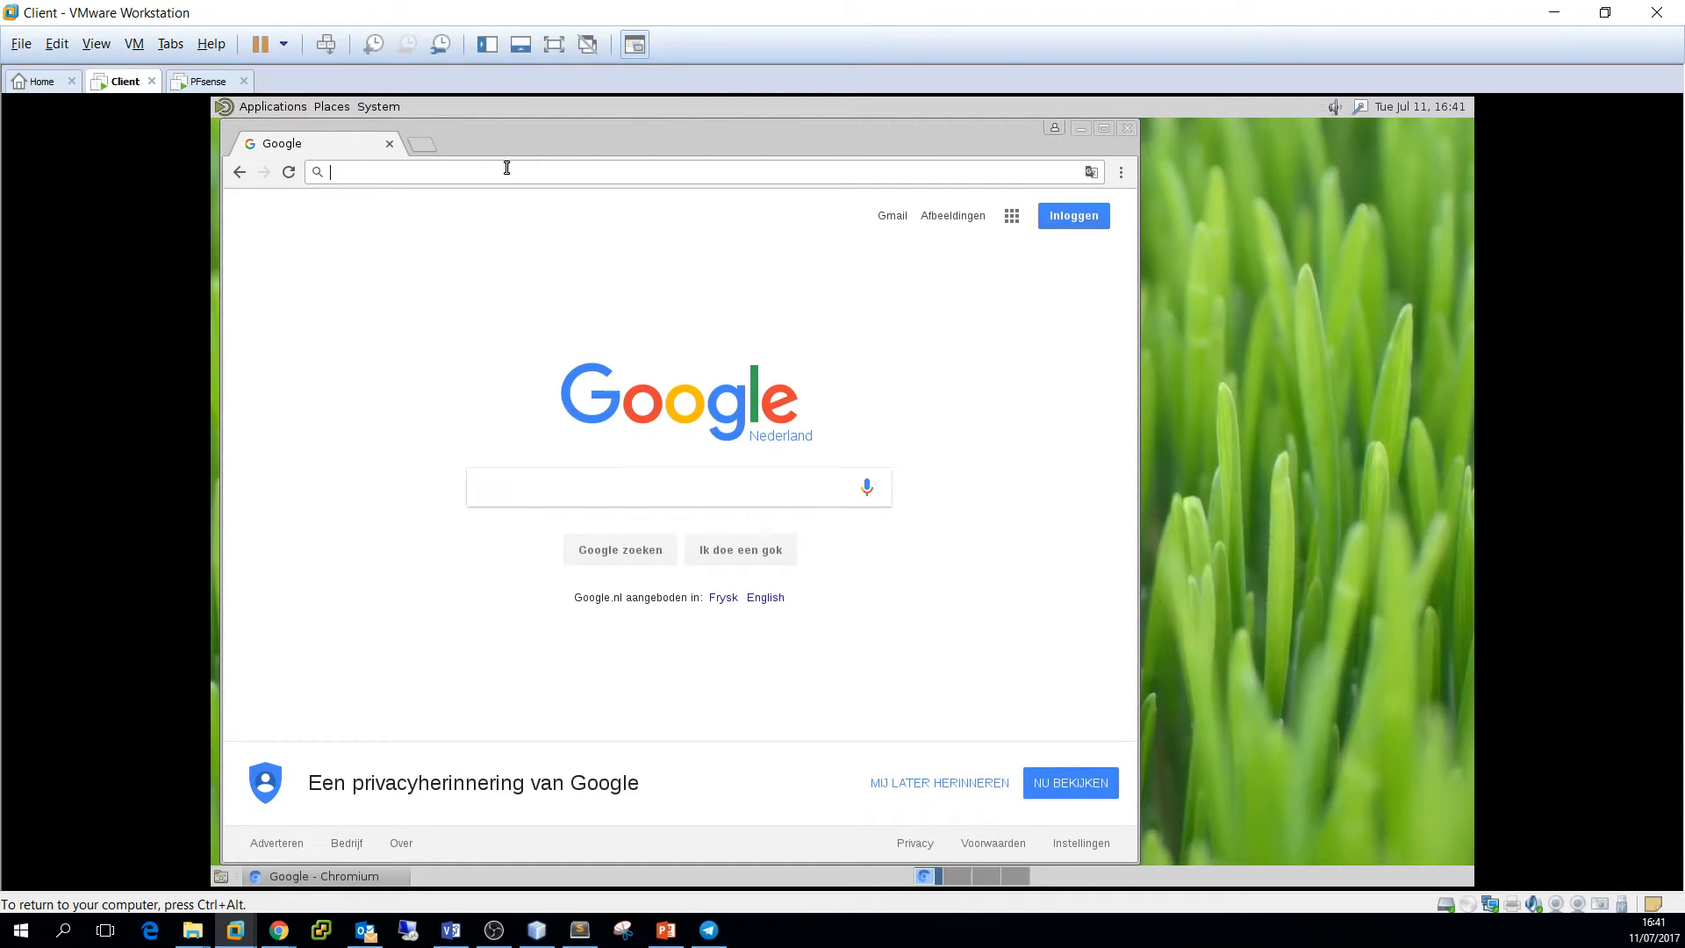
text(192)
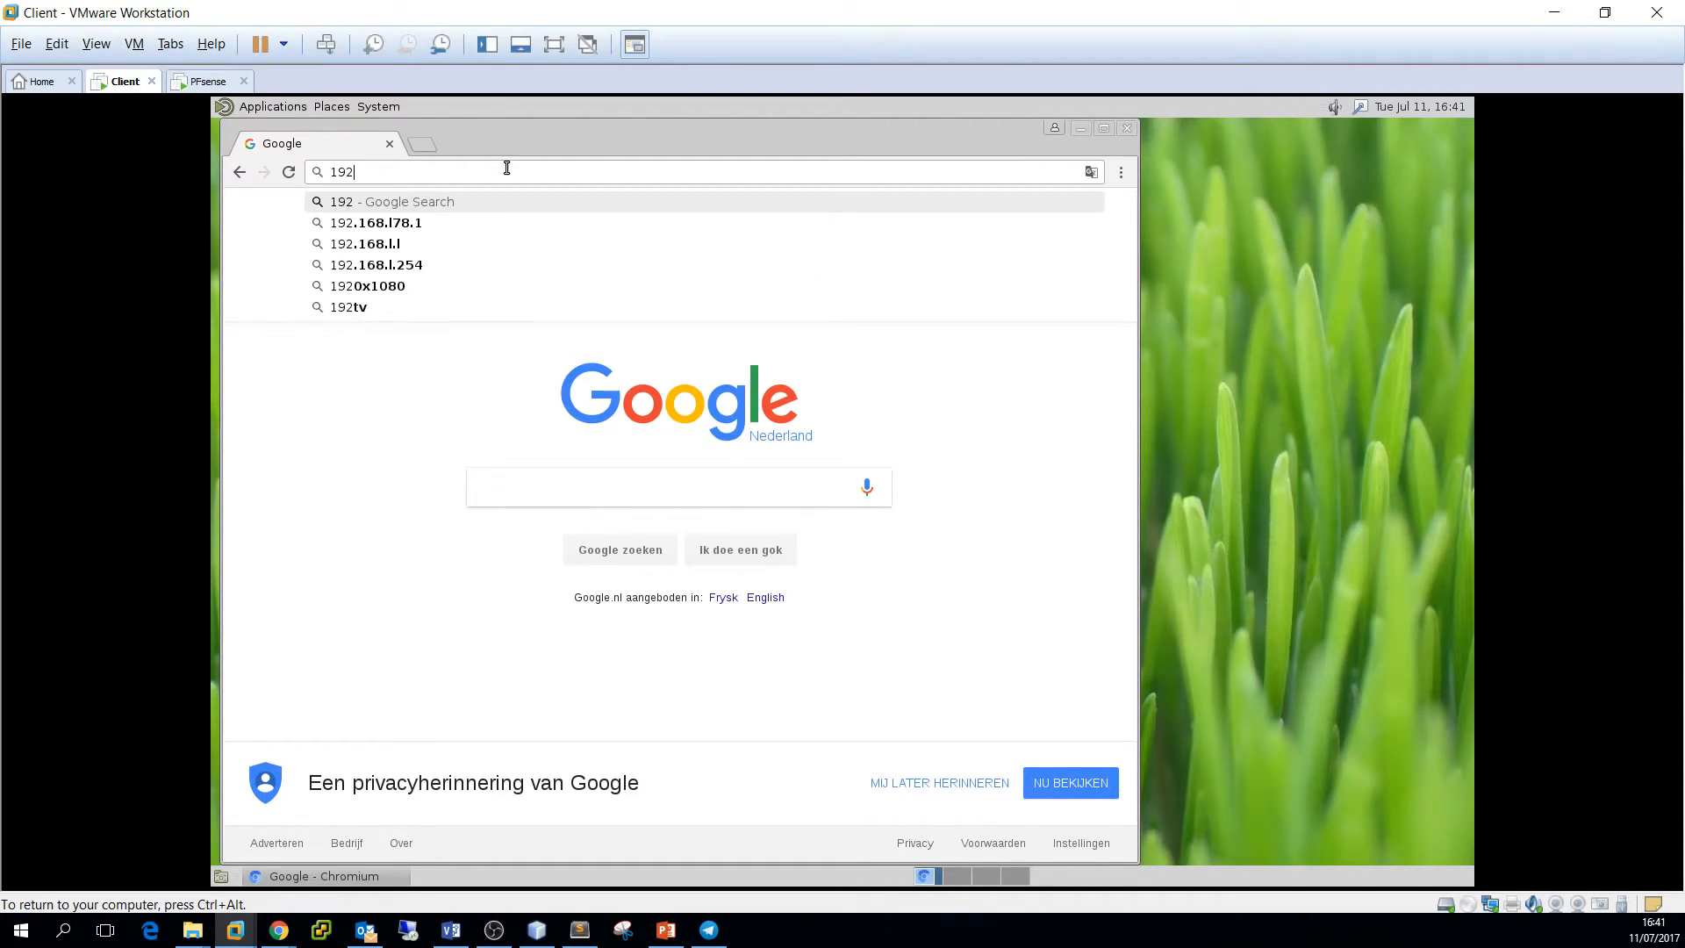
text(.168.1.1)
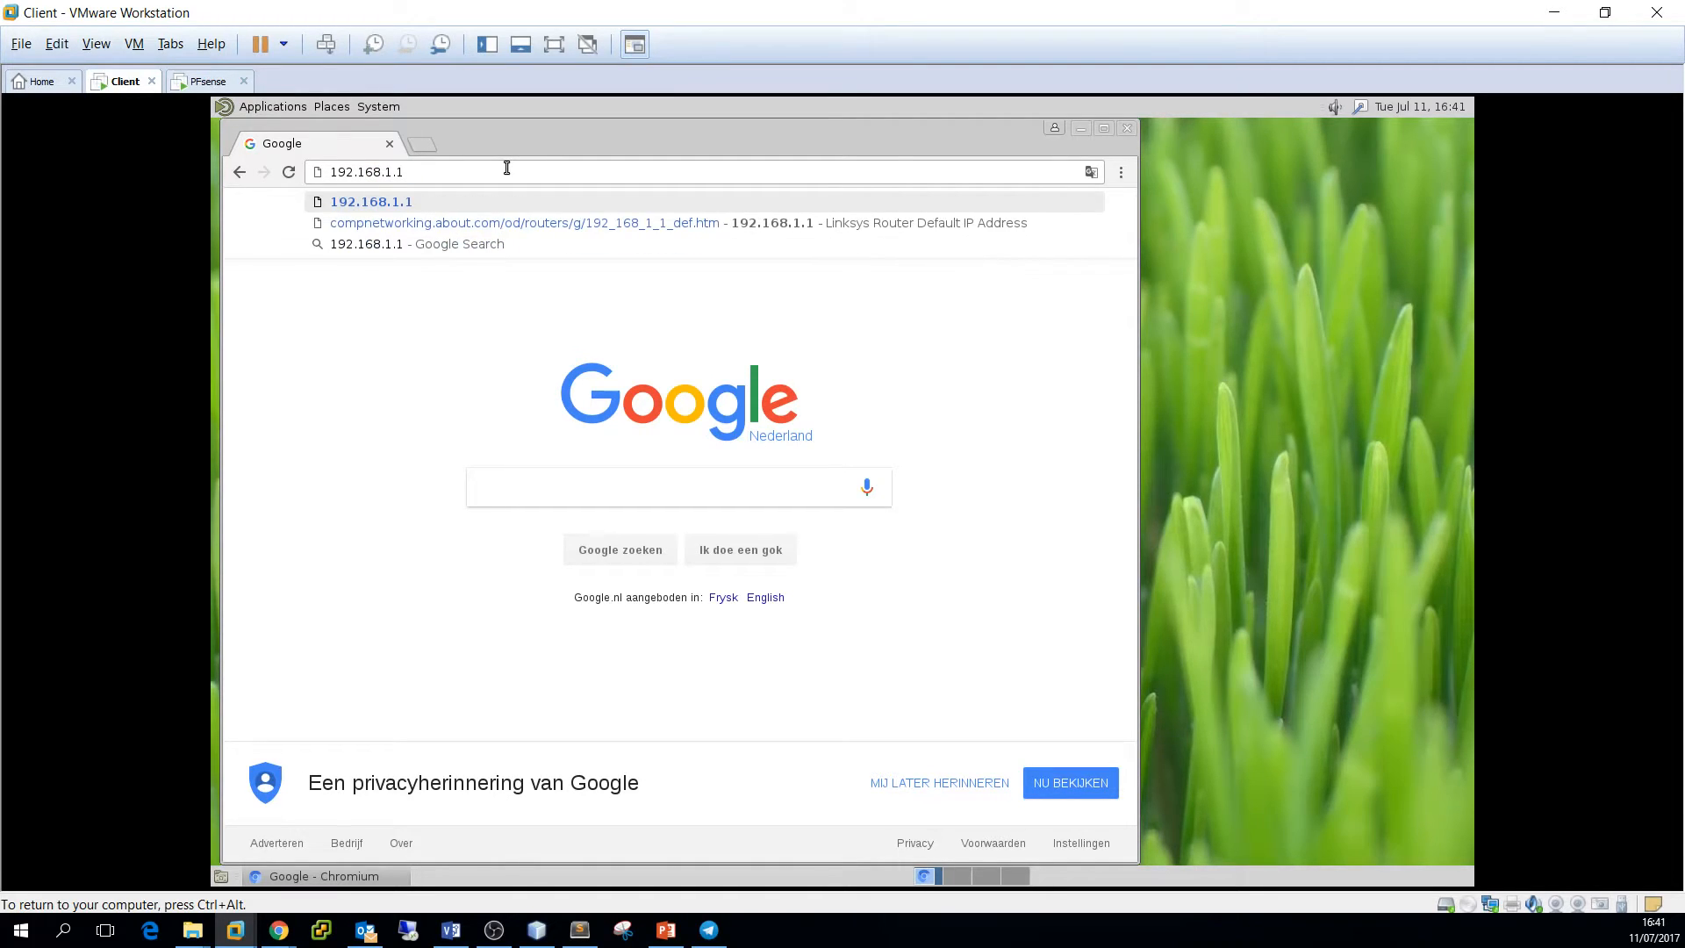
key(Return)
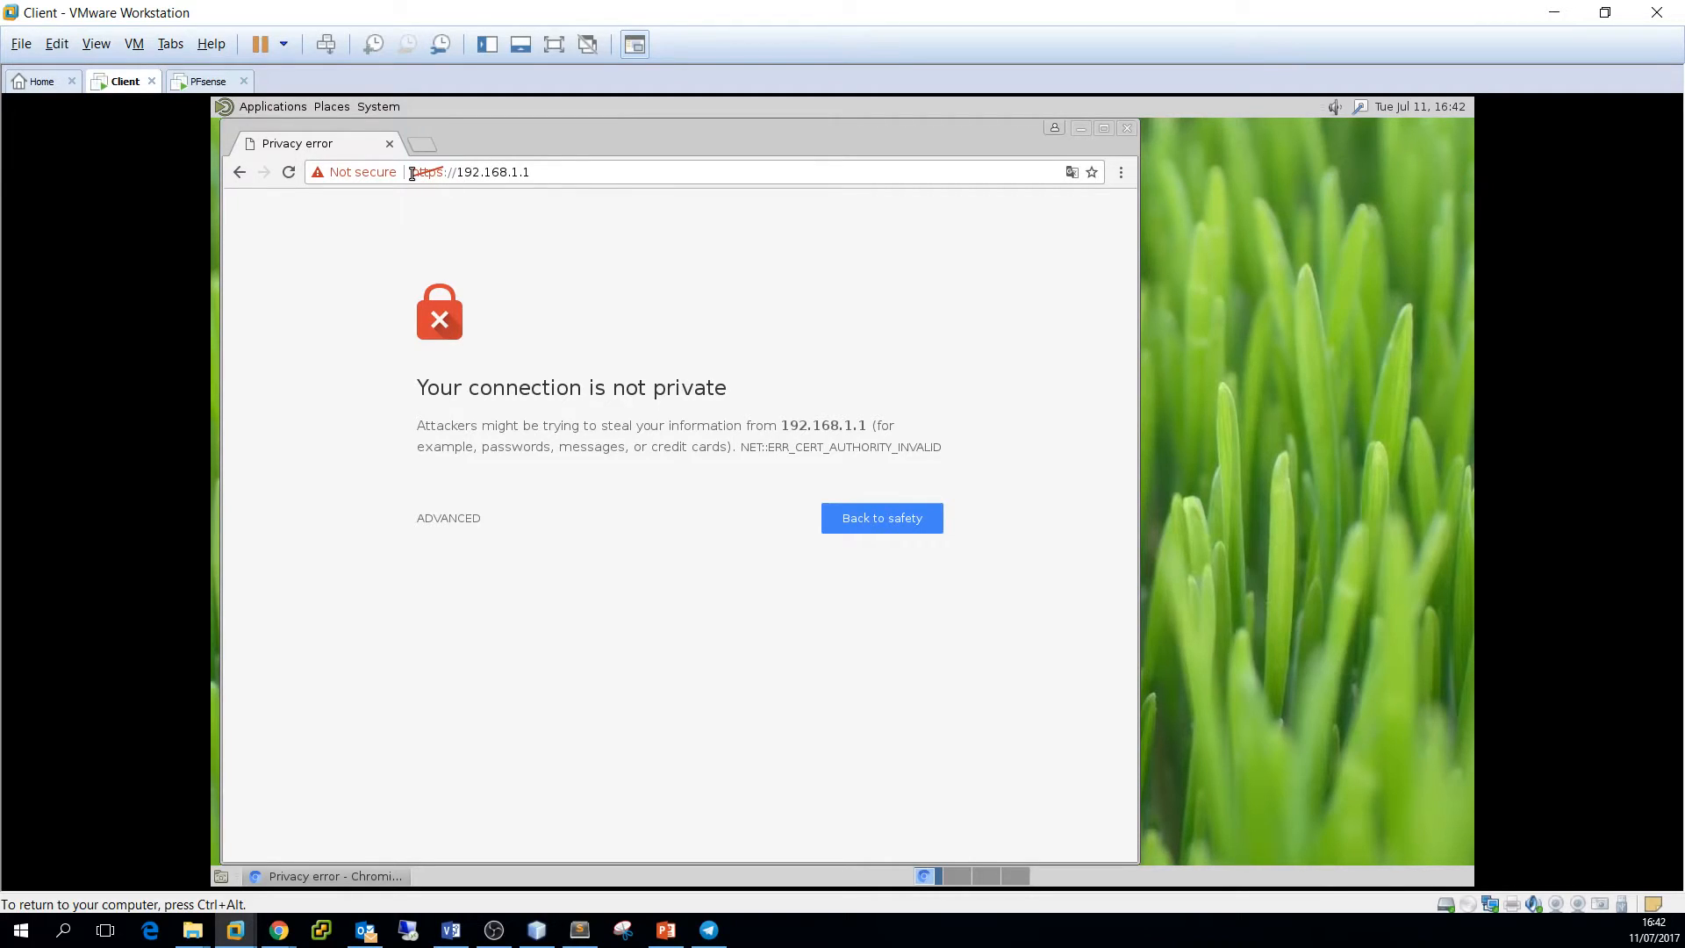
Bypass the certificate warning through Advanced and proceed to 192.168.1.1
drag(412, 174, 451, 174)
click(486, 199)
click(450, 519)
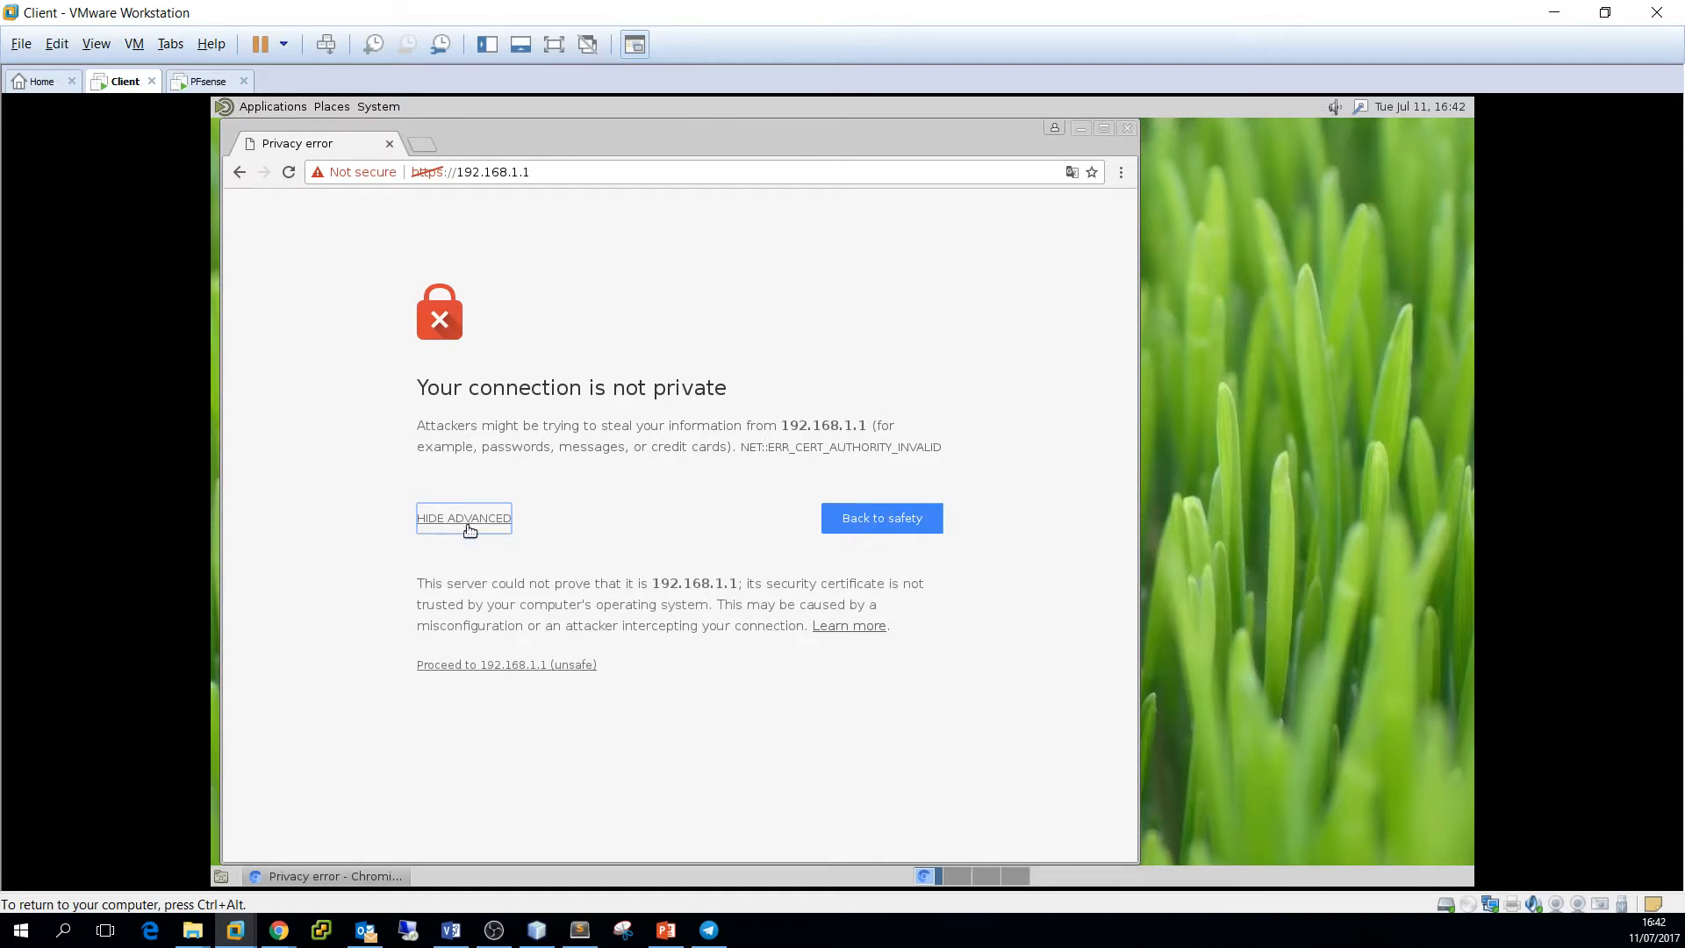
click(506, 666)
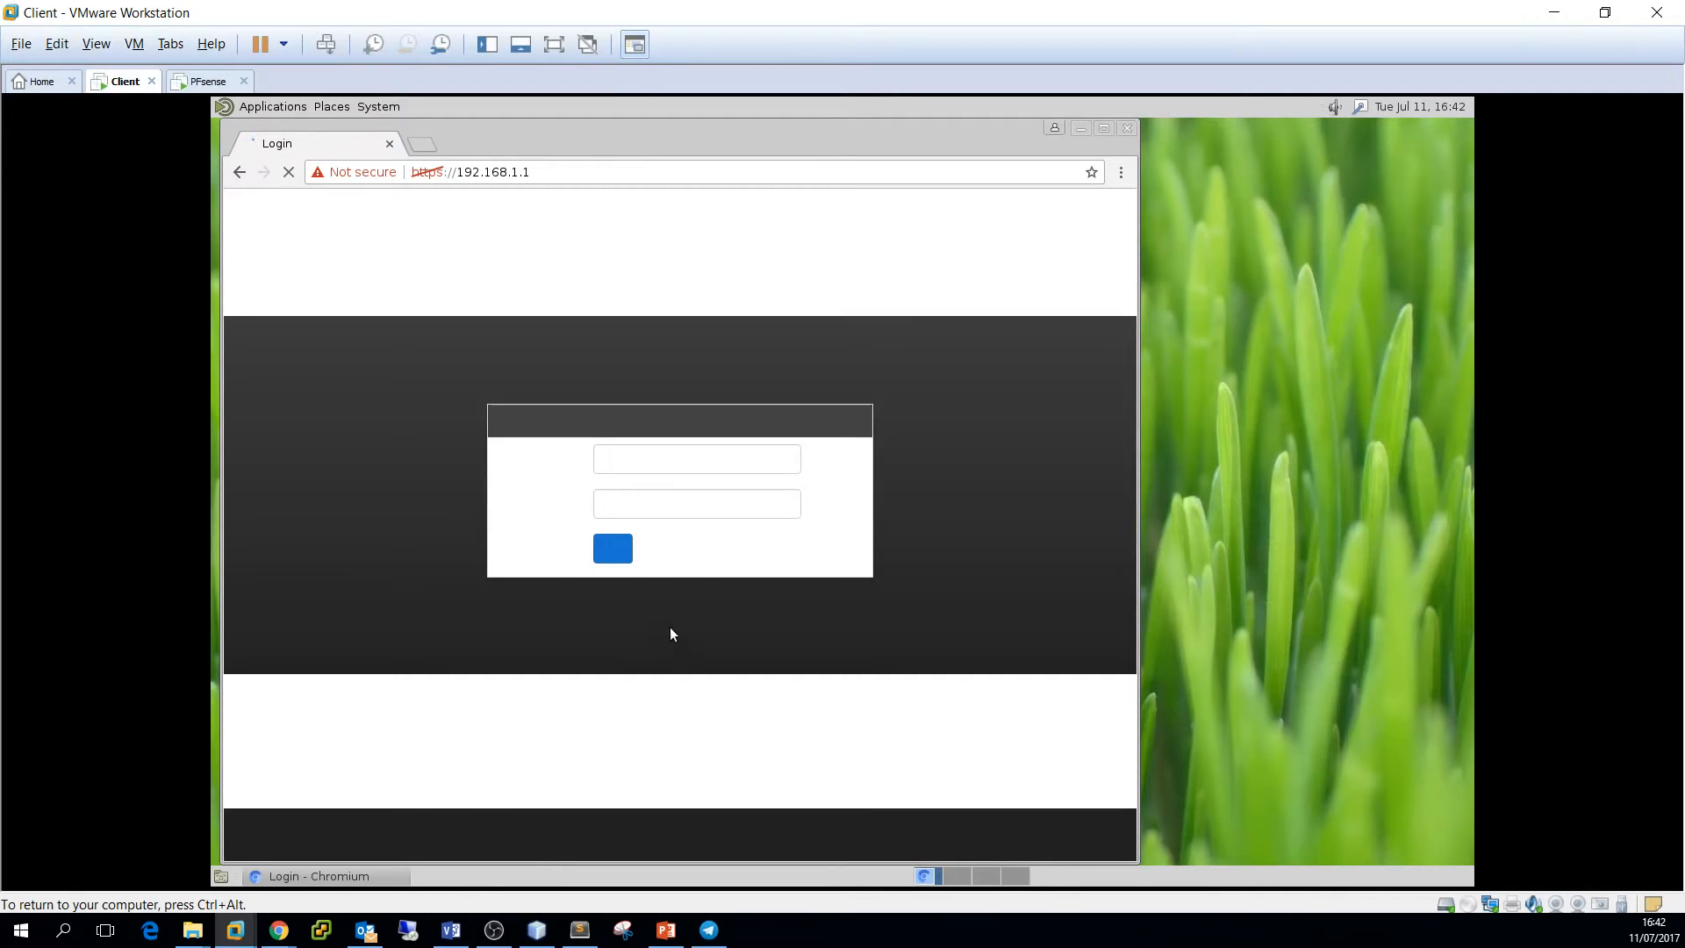
Sign in to the webConfigurator as admin with the administrator password
click(690, 468)
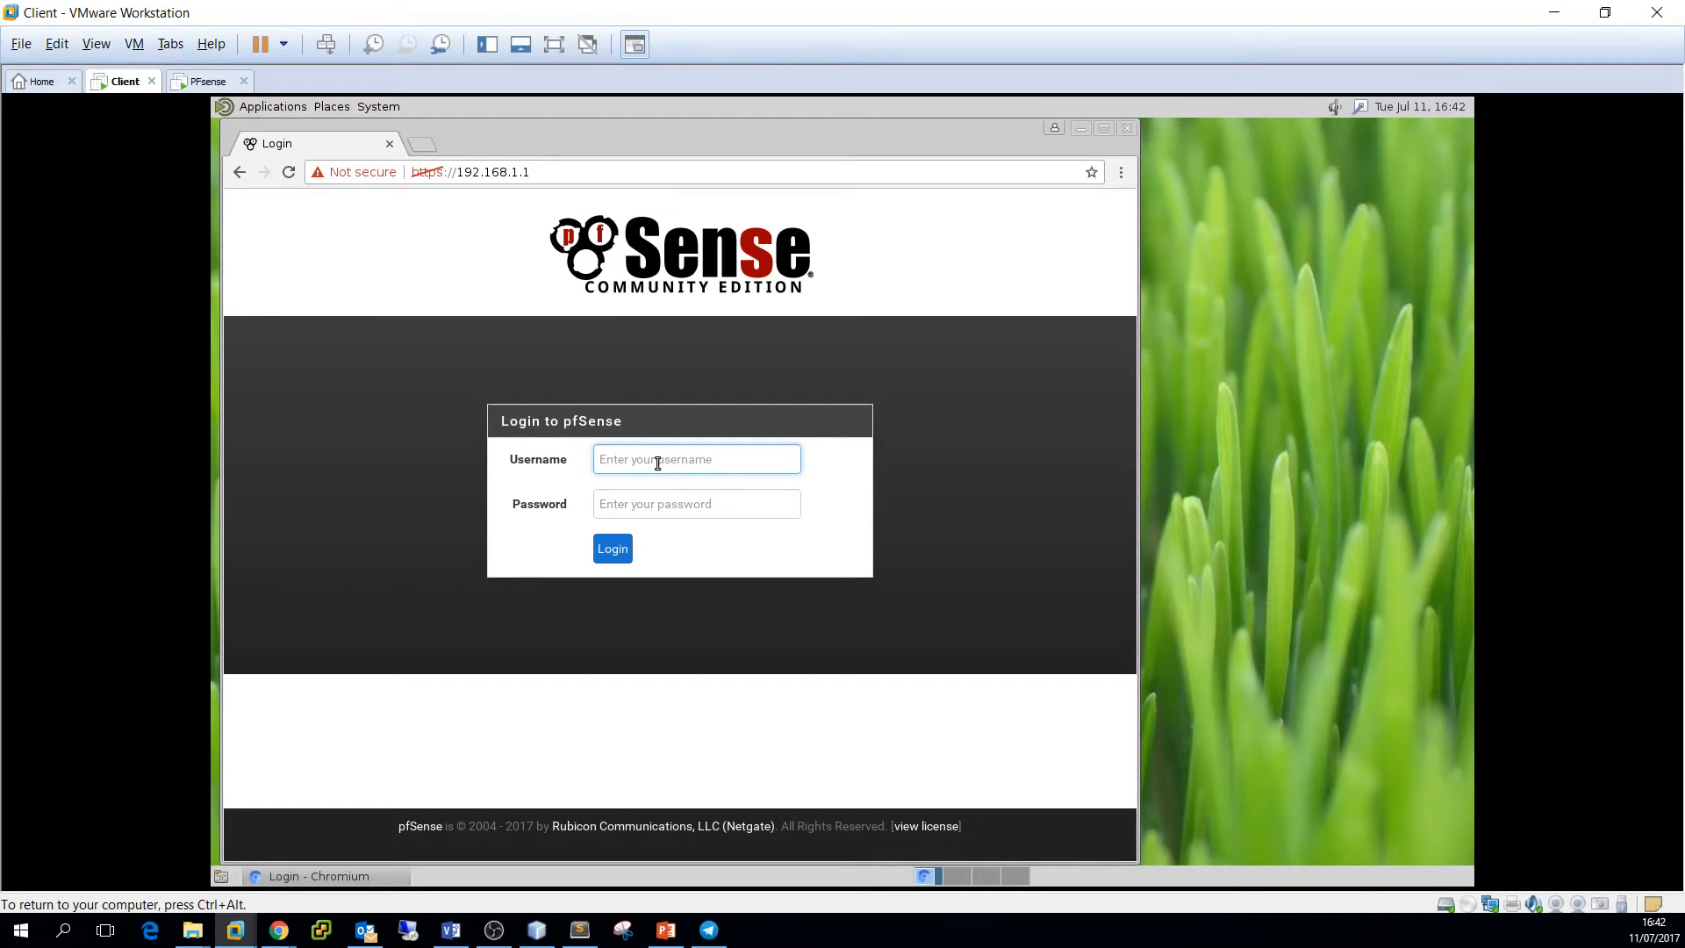
text(admin)
key(Tab)
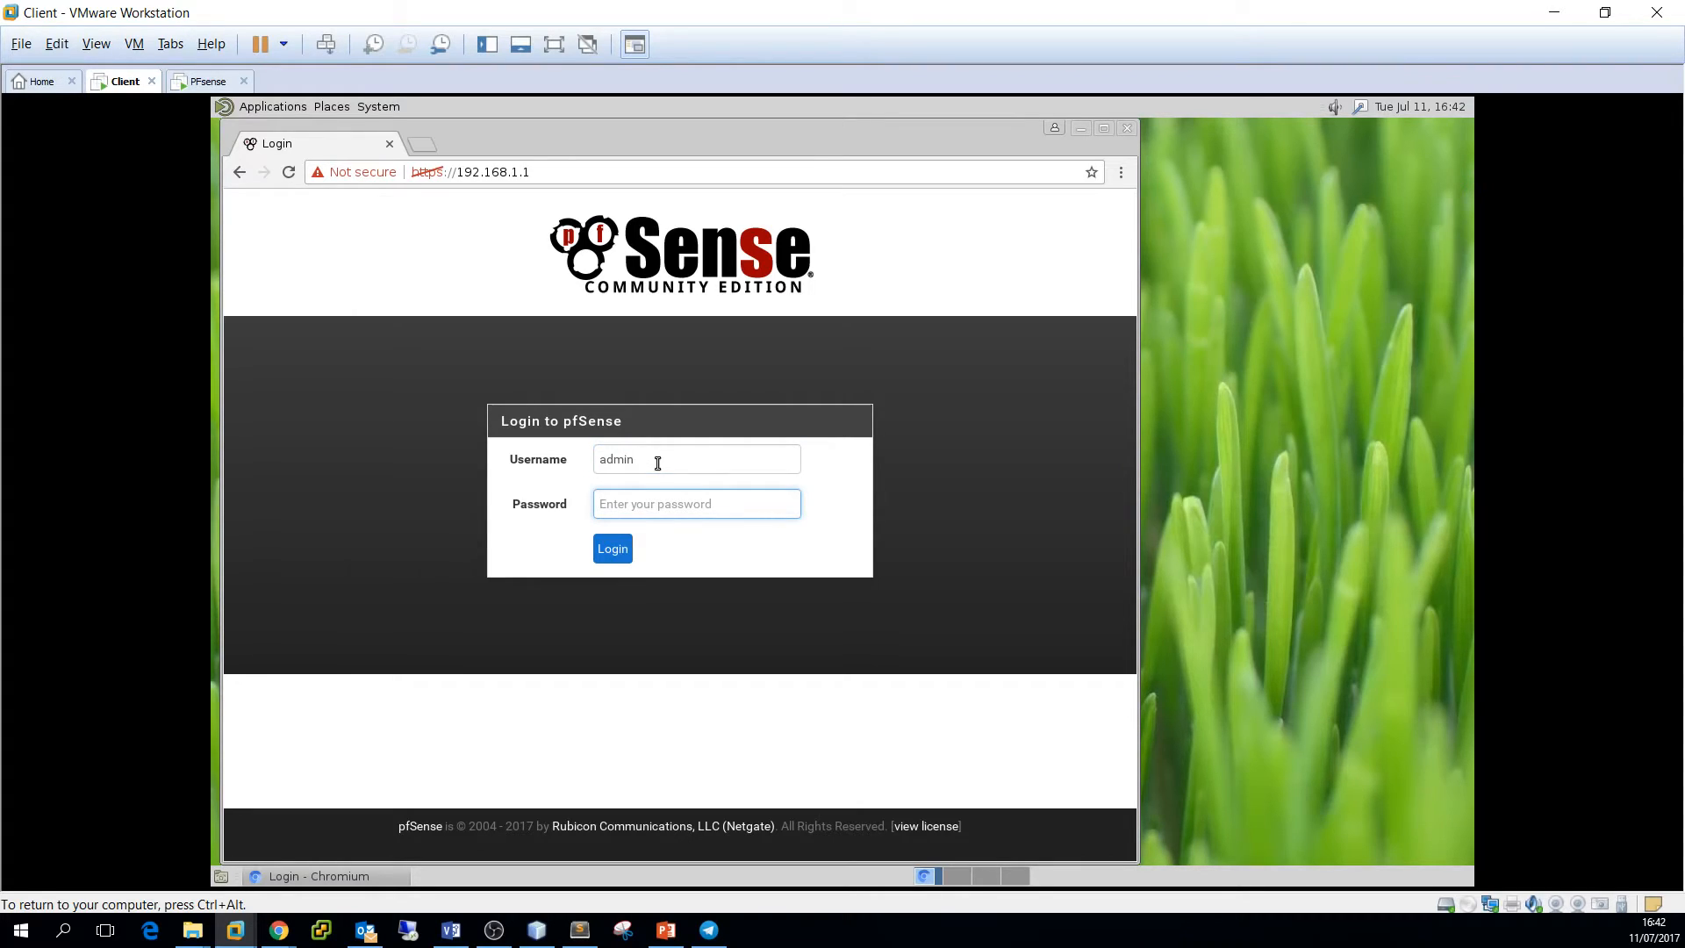
text(pfsense)
key(Return)
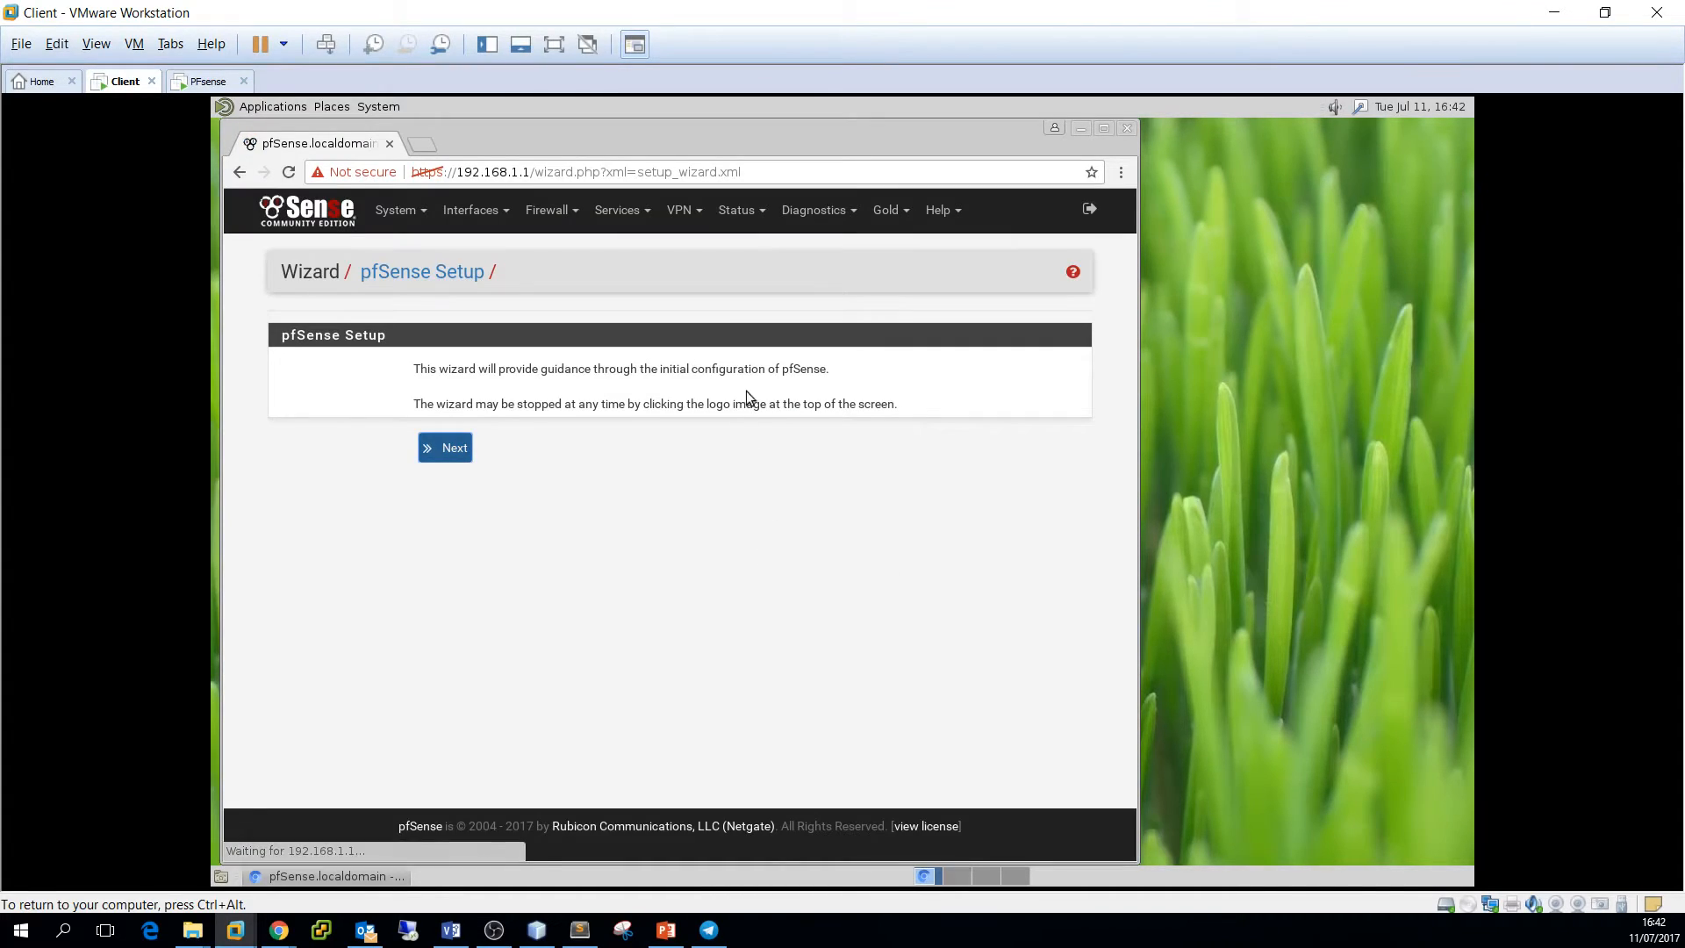
Maximize the browser and advance past the pfSense Gold page to General Information
click(1105, 129)
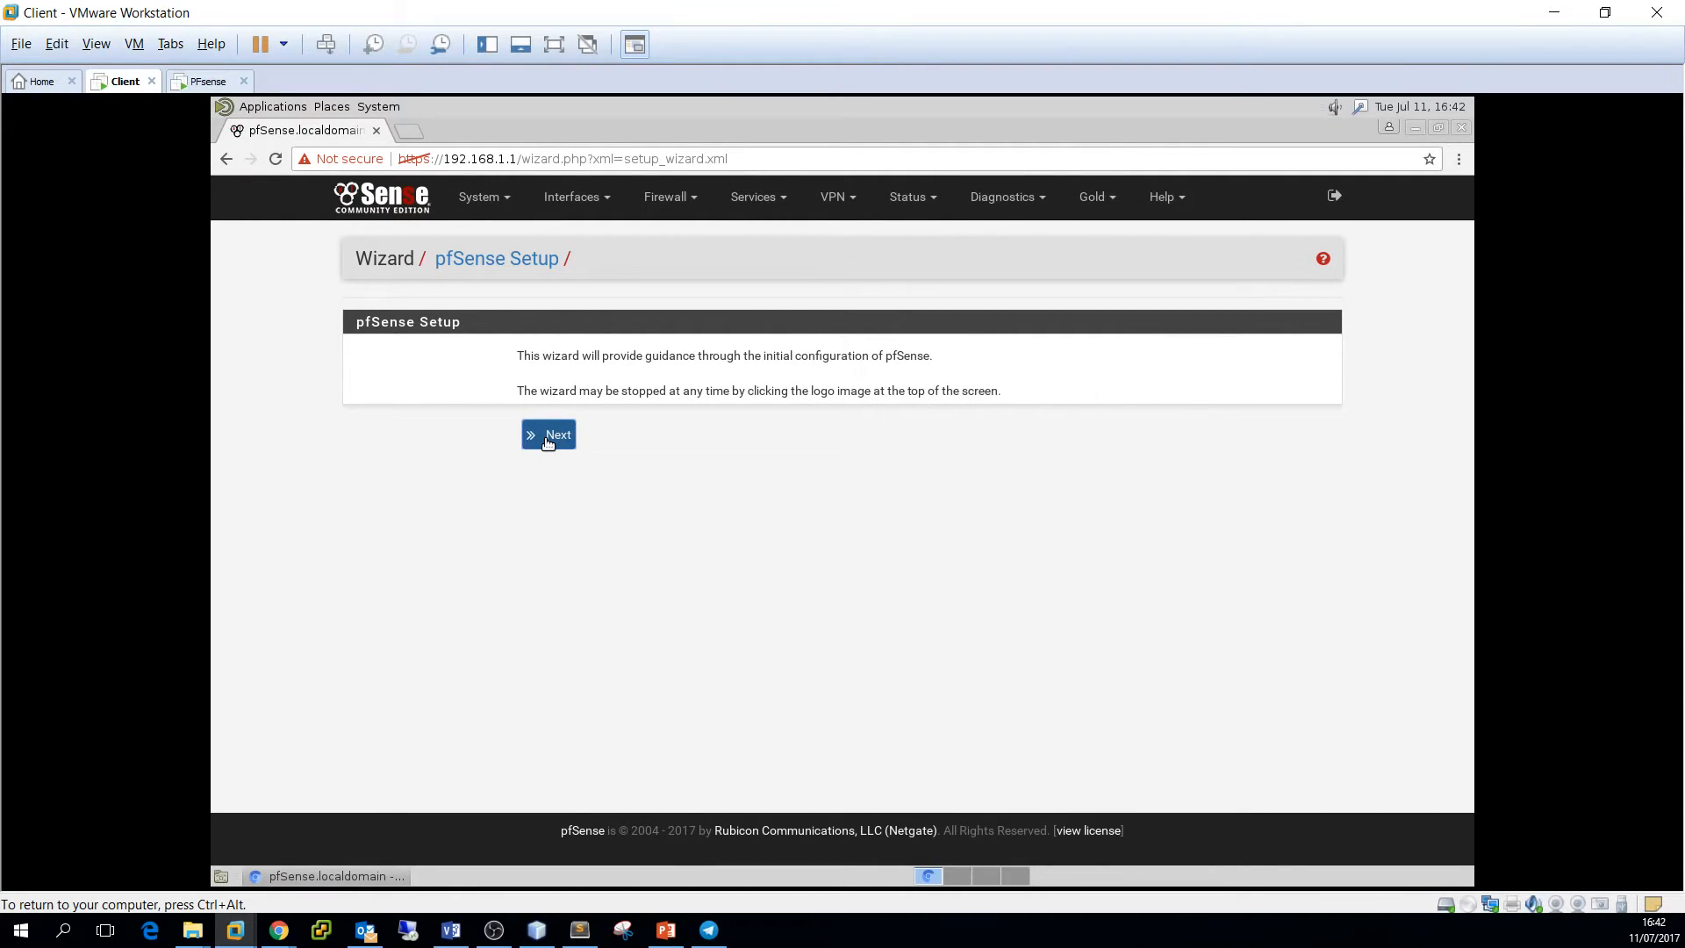
click(546, 439)
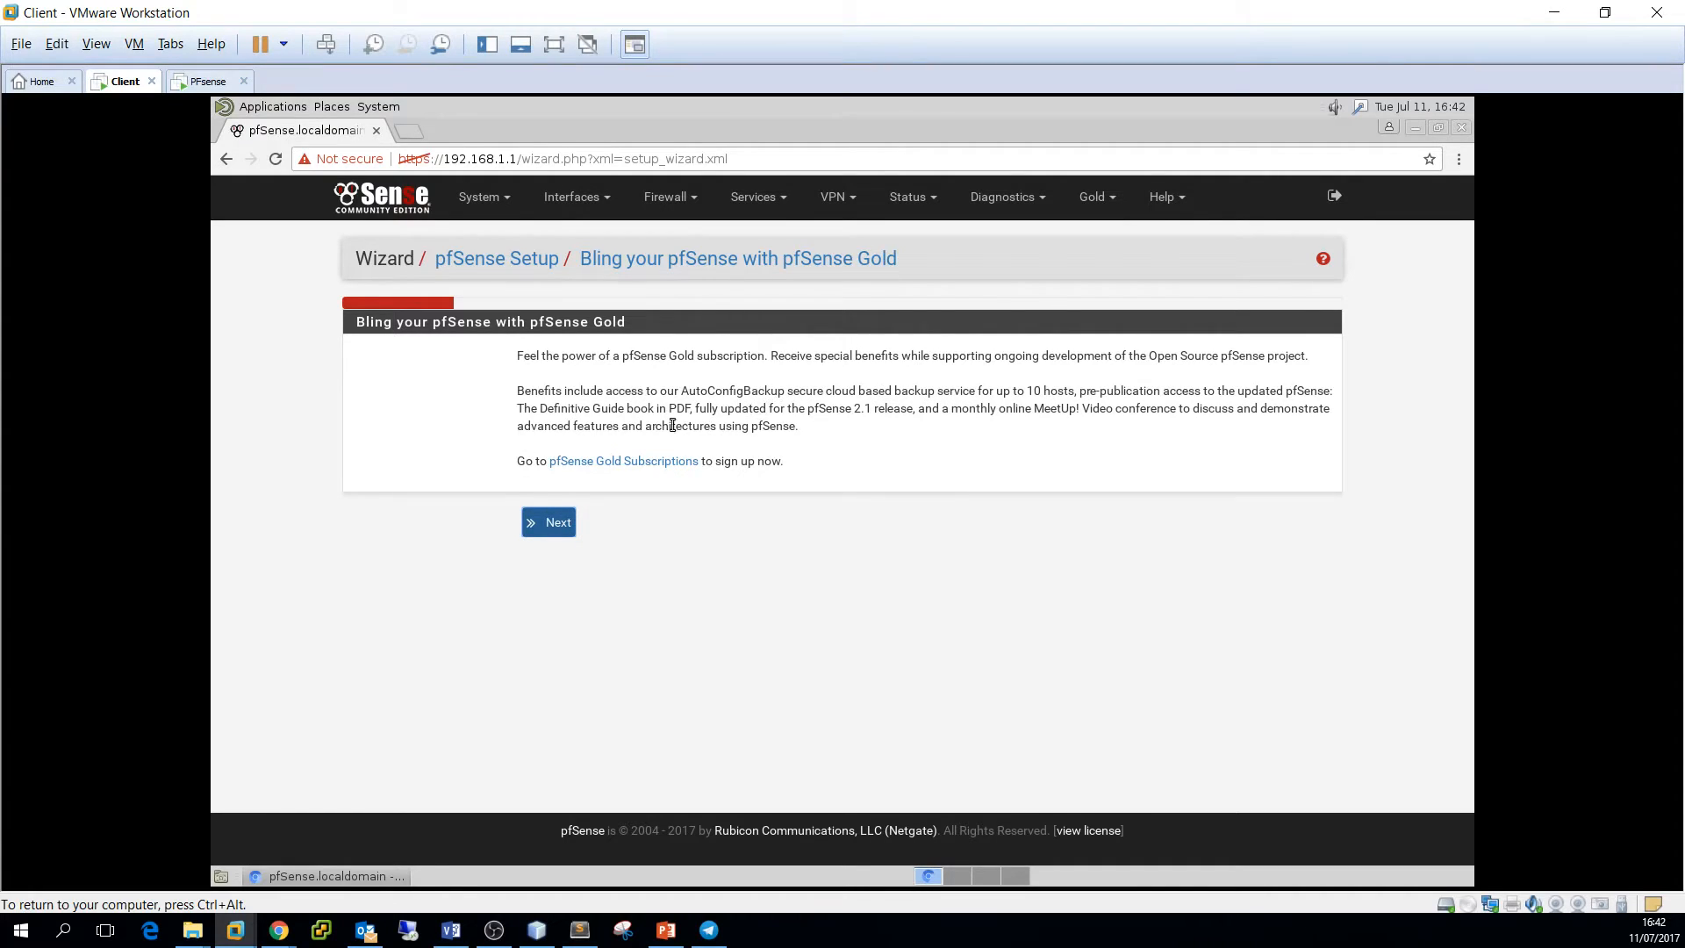
click(547, 523)
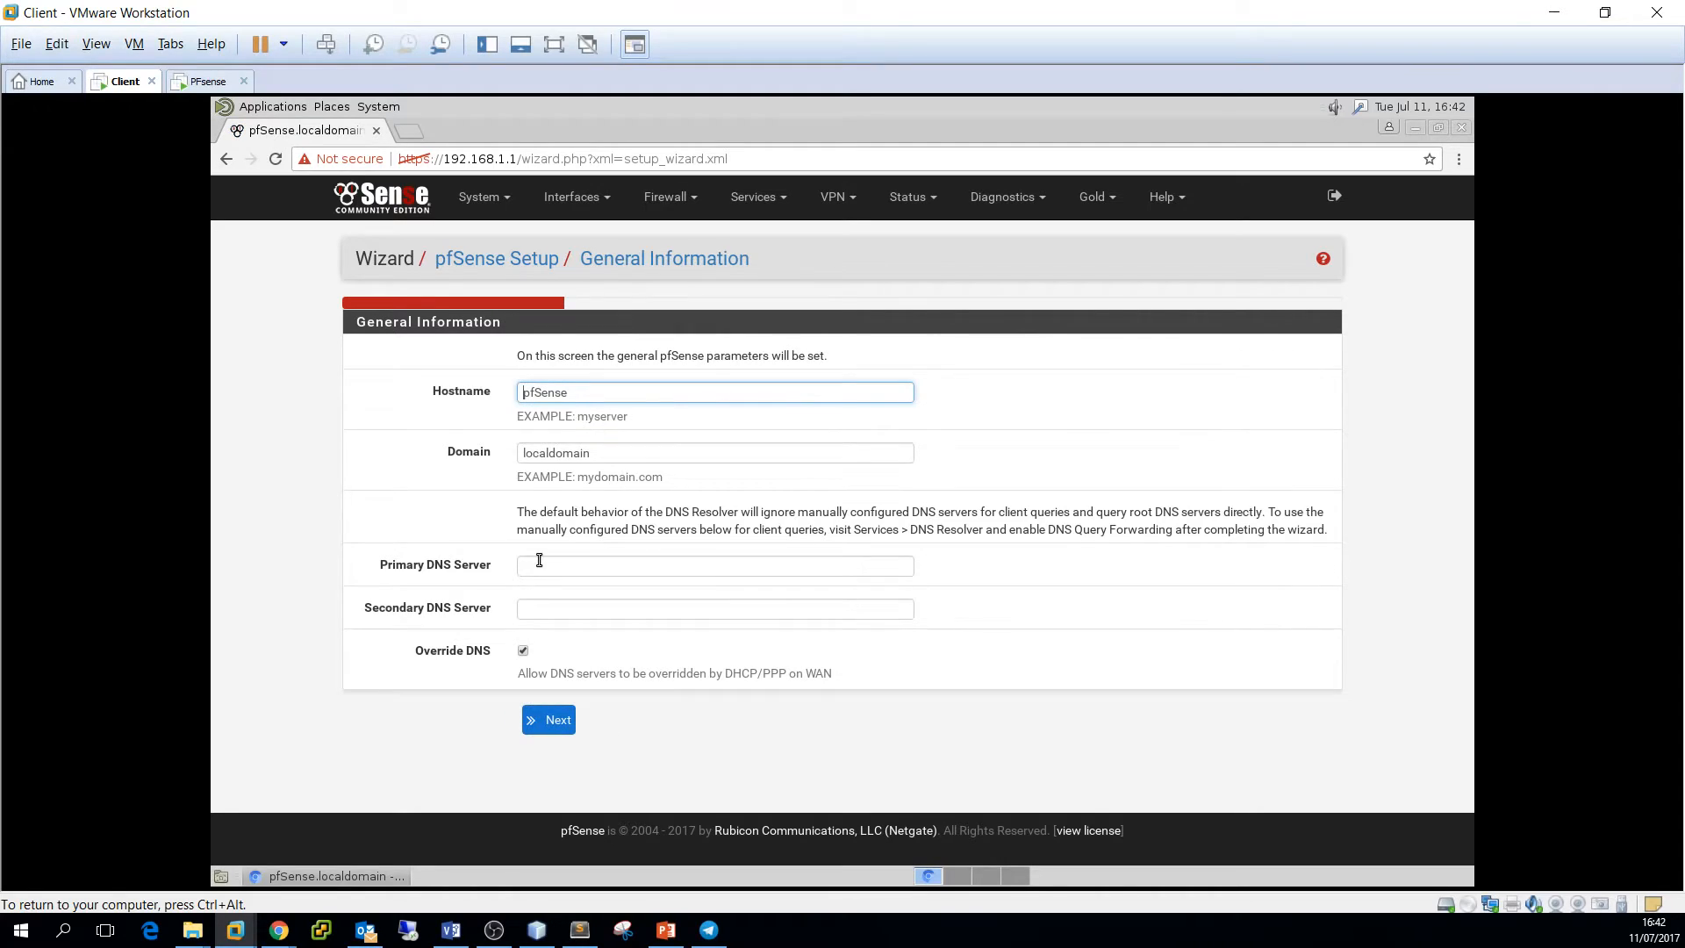
Keep hostname pfSense and change the domain from localdomain to wfrs.local
double_click(548, 389)
click(588, 392)
drag(614, 451, 482, 454)
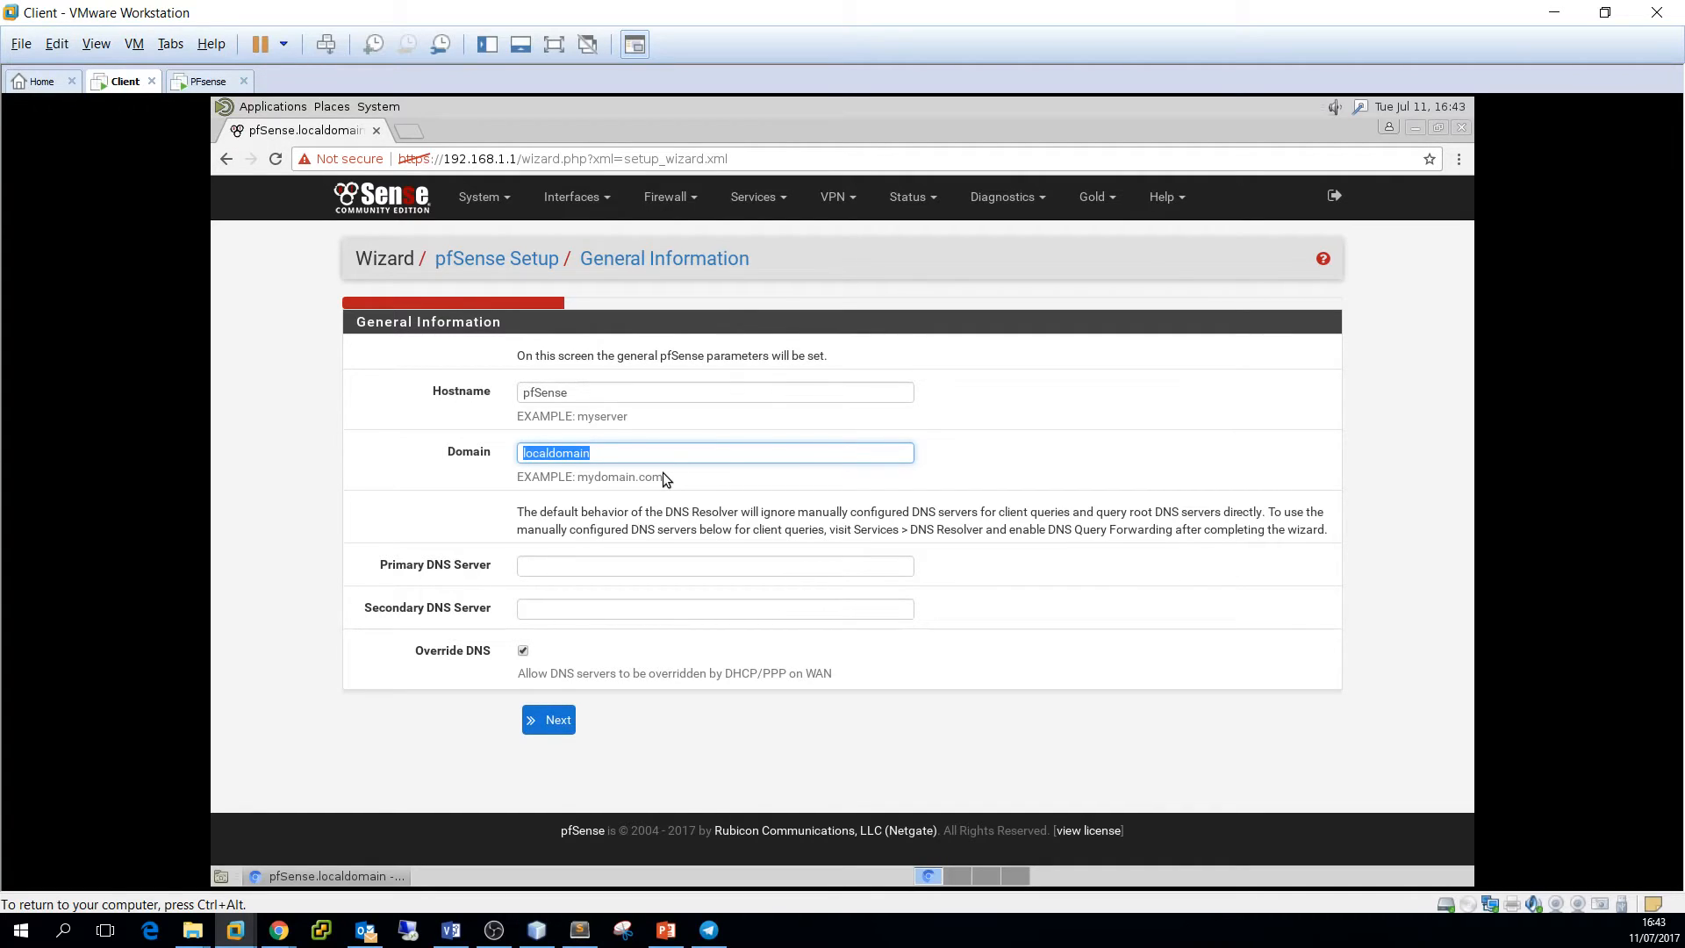
text(wfrs.local)
double_click(566, 453)
click(597, 453)
double_click(585, 452)
Leave the primary and secondary DNS servers blank and continue to Time Server Information
click(572, 566)
click(557, 606)
key(shift+Tab)
drag(724, 674, 787, 674)
drag(753, 673, 758, 674)
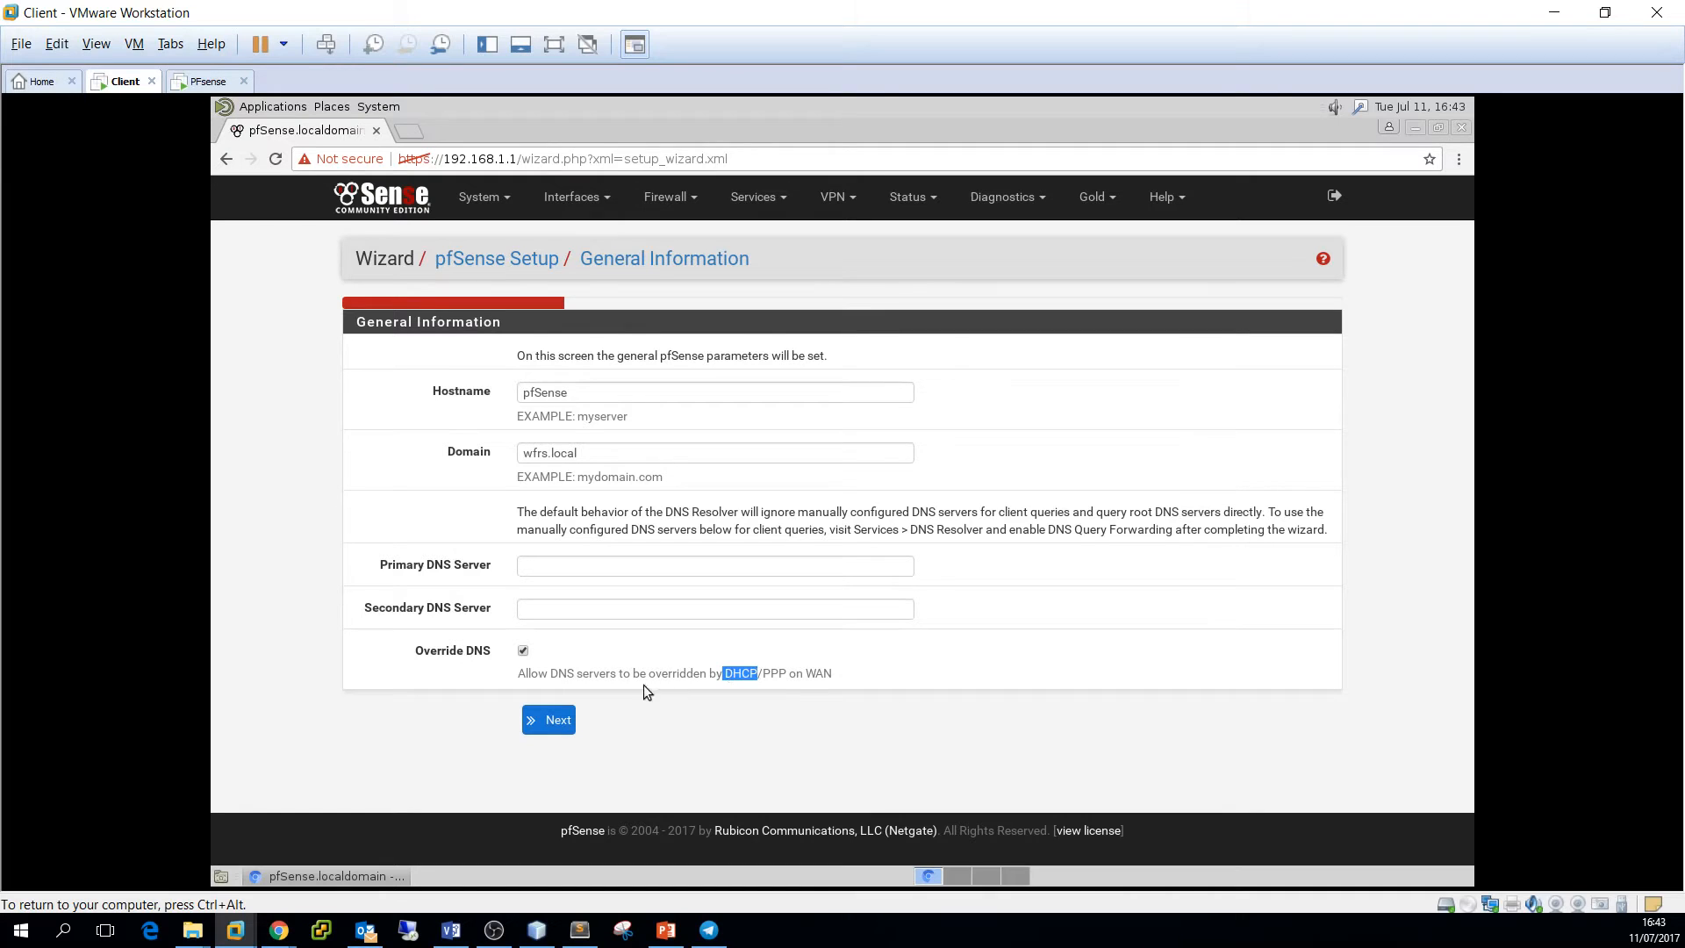
click(550, 721)
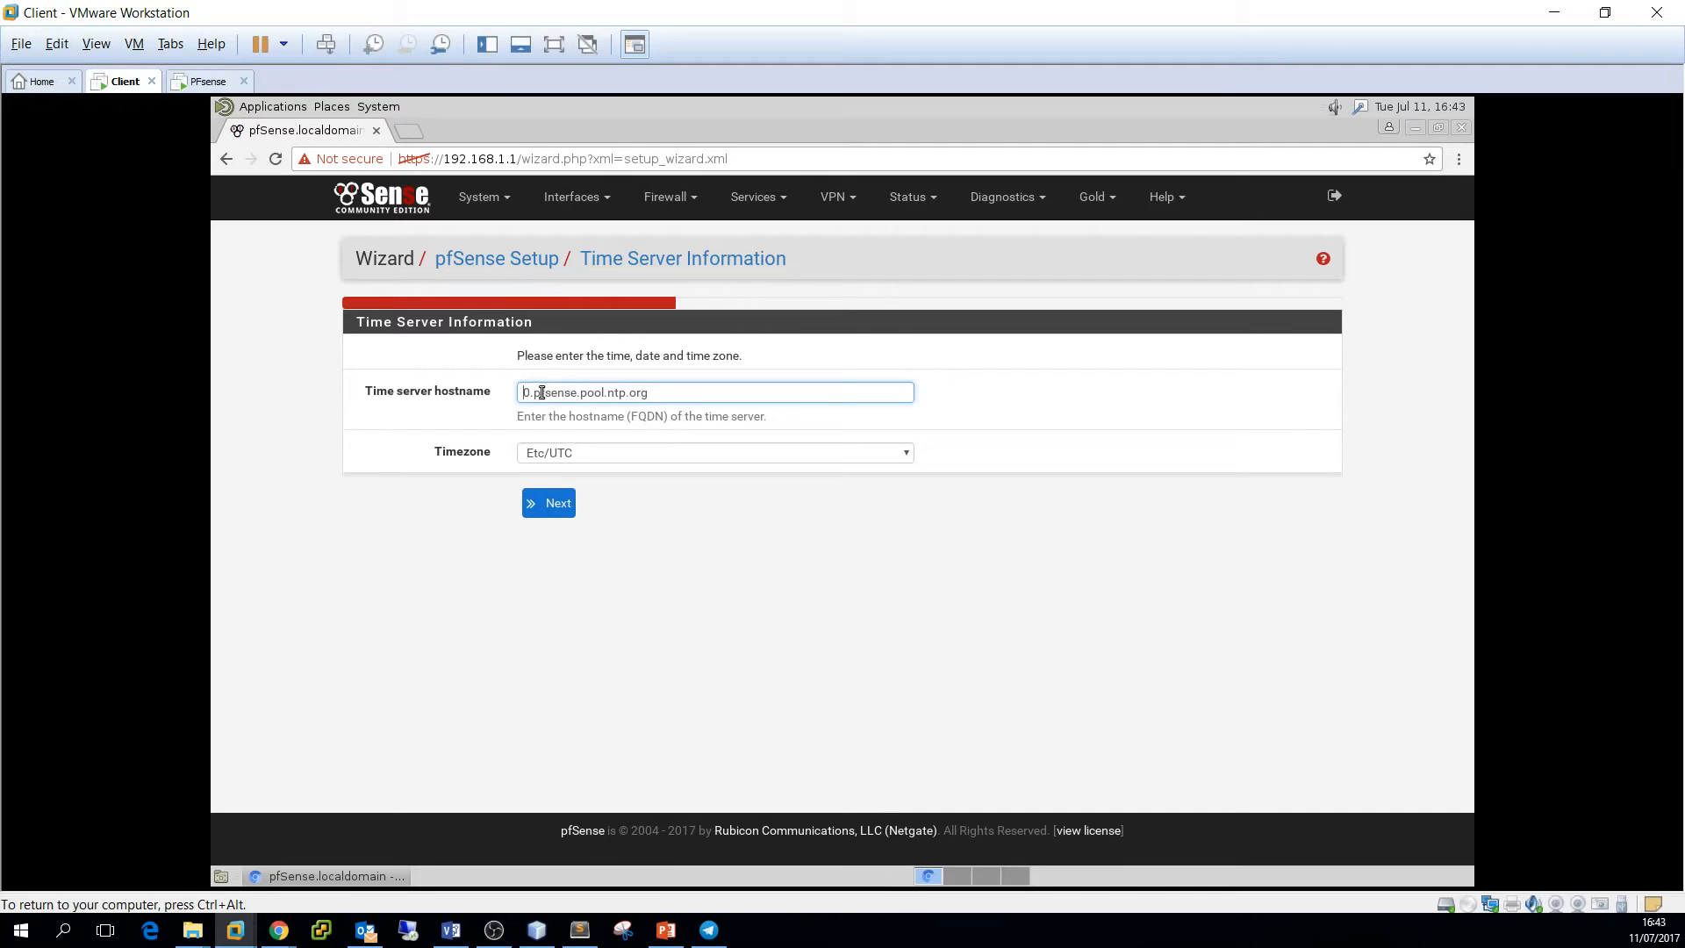
Set the timezone to Europe/Amsterdam and continue to the WAN interface page
drag(522, 391, 649, 396)
click(569, 453)
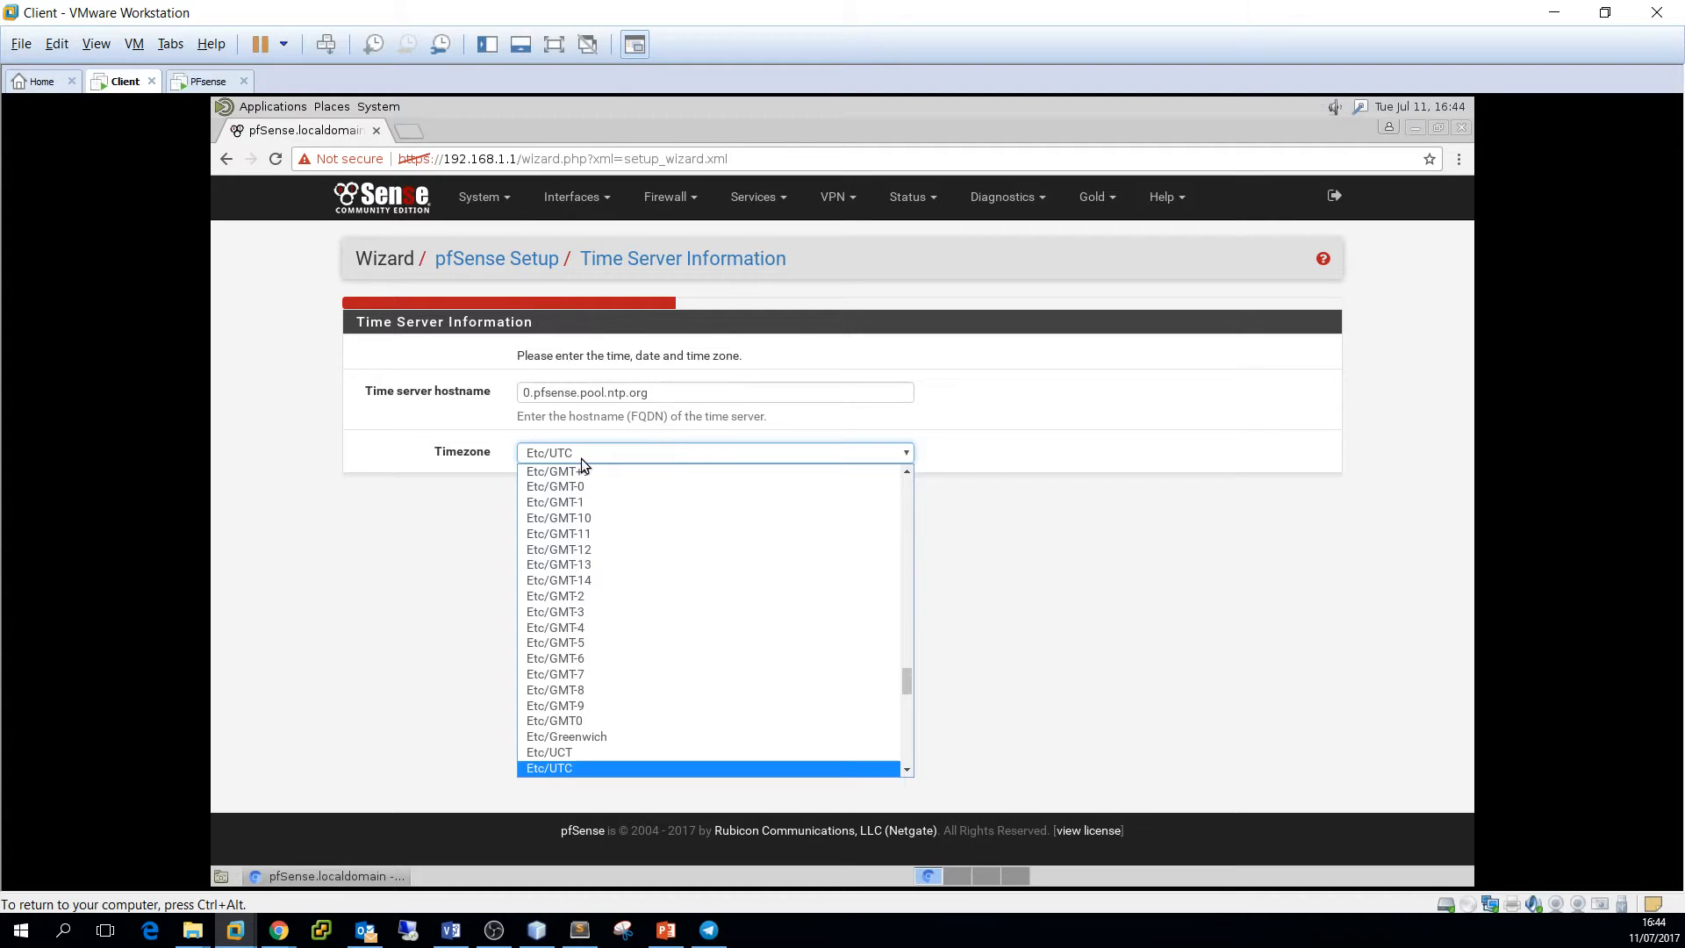
scroll(616, 739, down, 3)
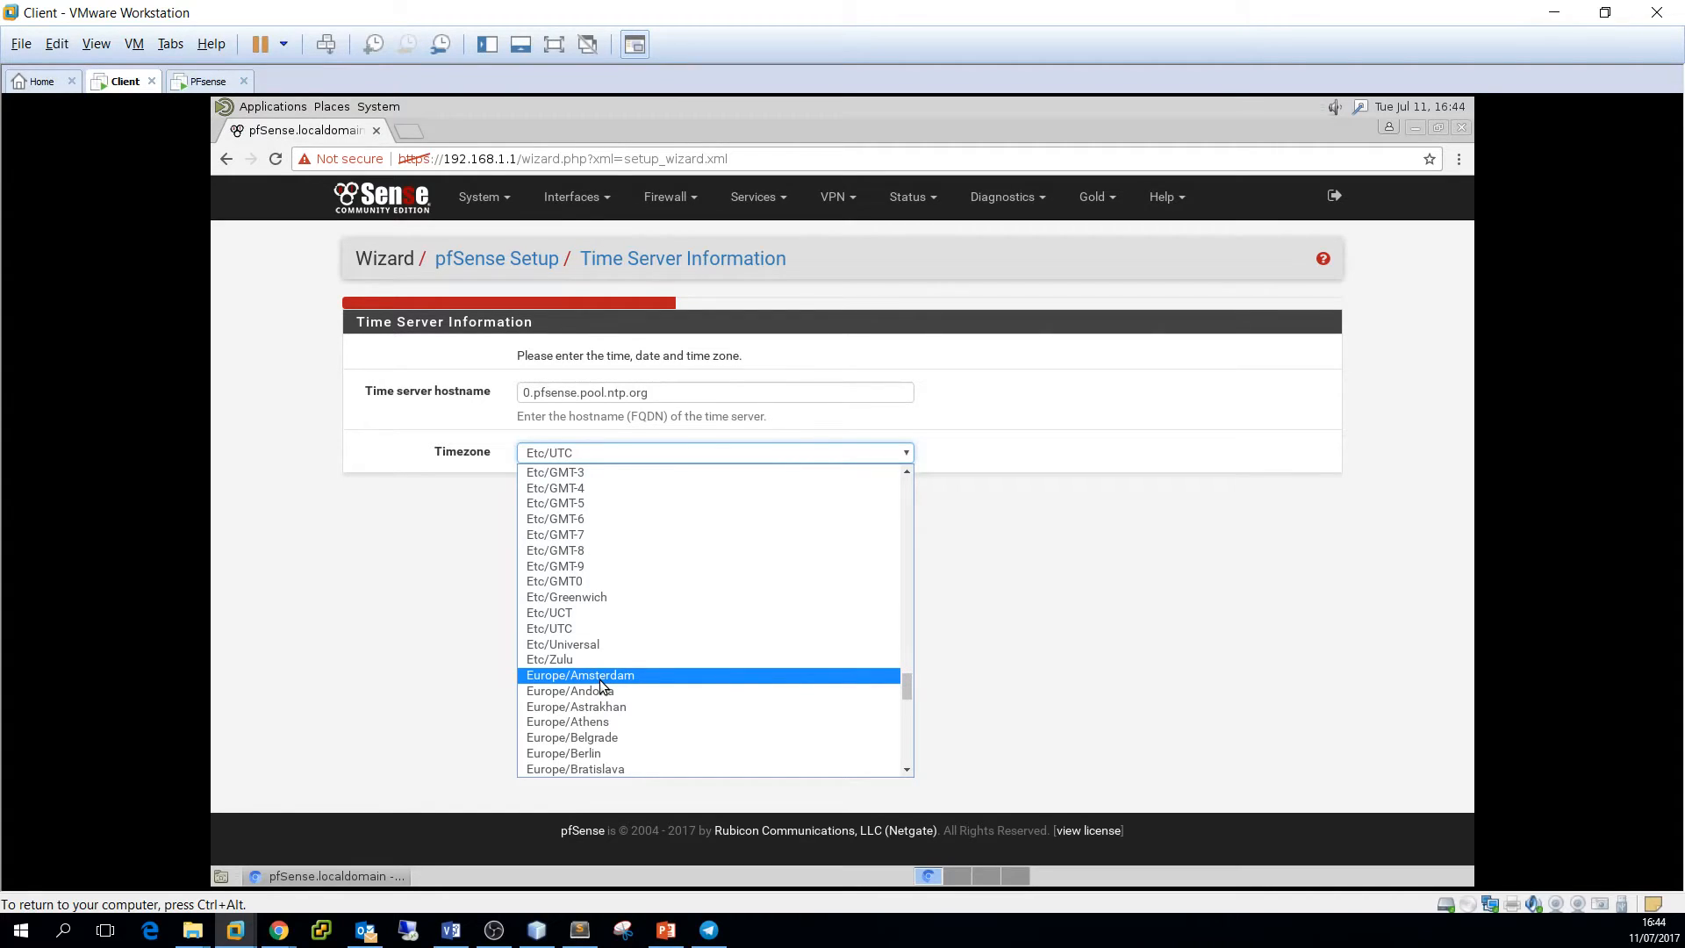
click(600, 678)
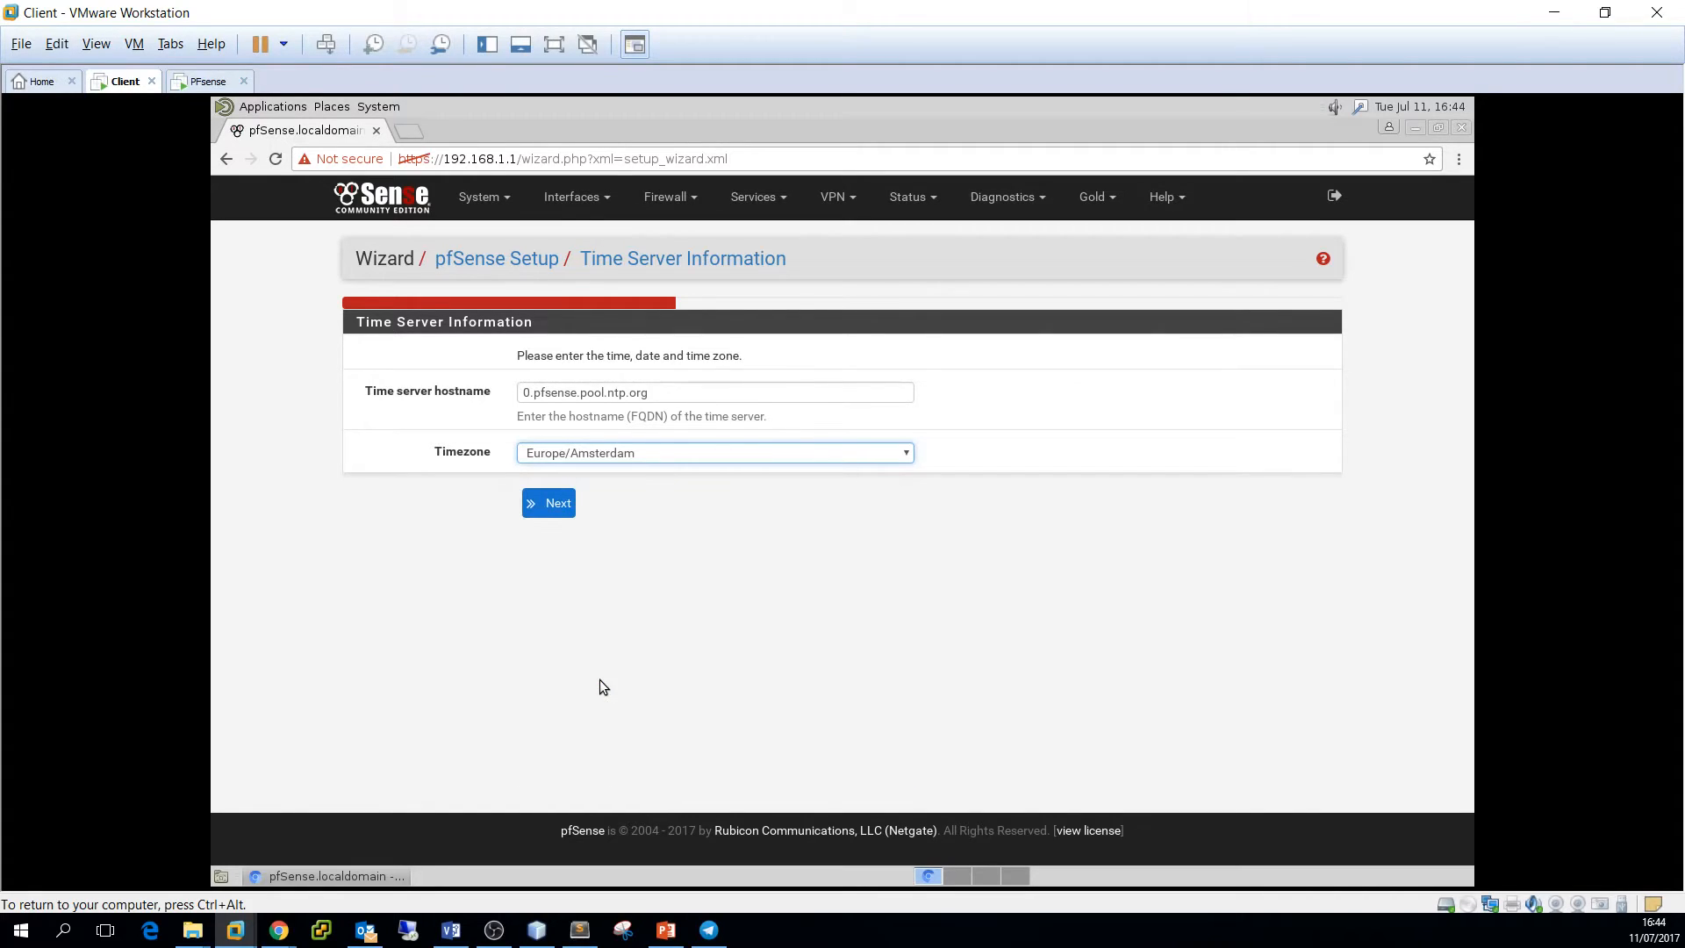
click(559, 505)
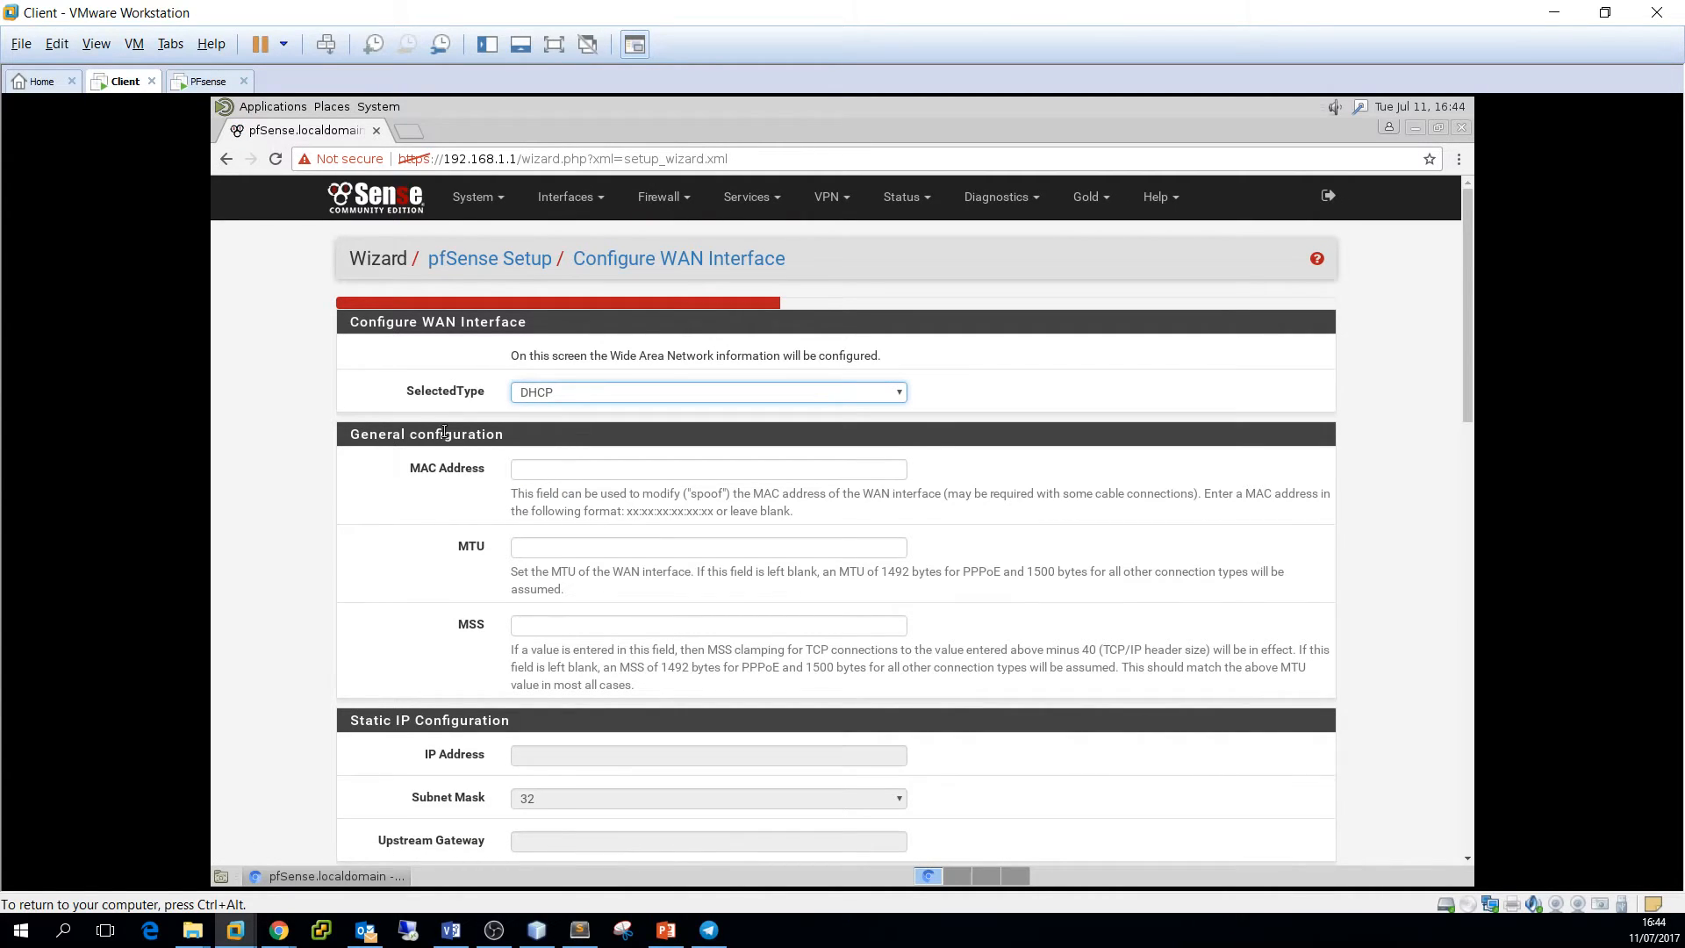
Review the Configure WAN Interface page down to its private network options
drag(350, 322, 577, 328)
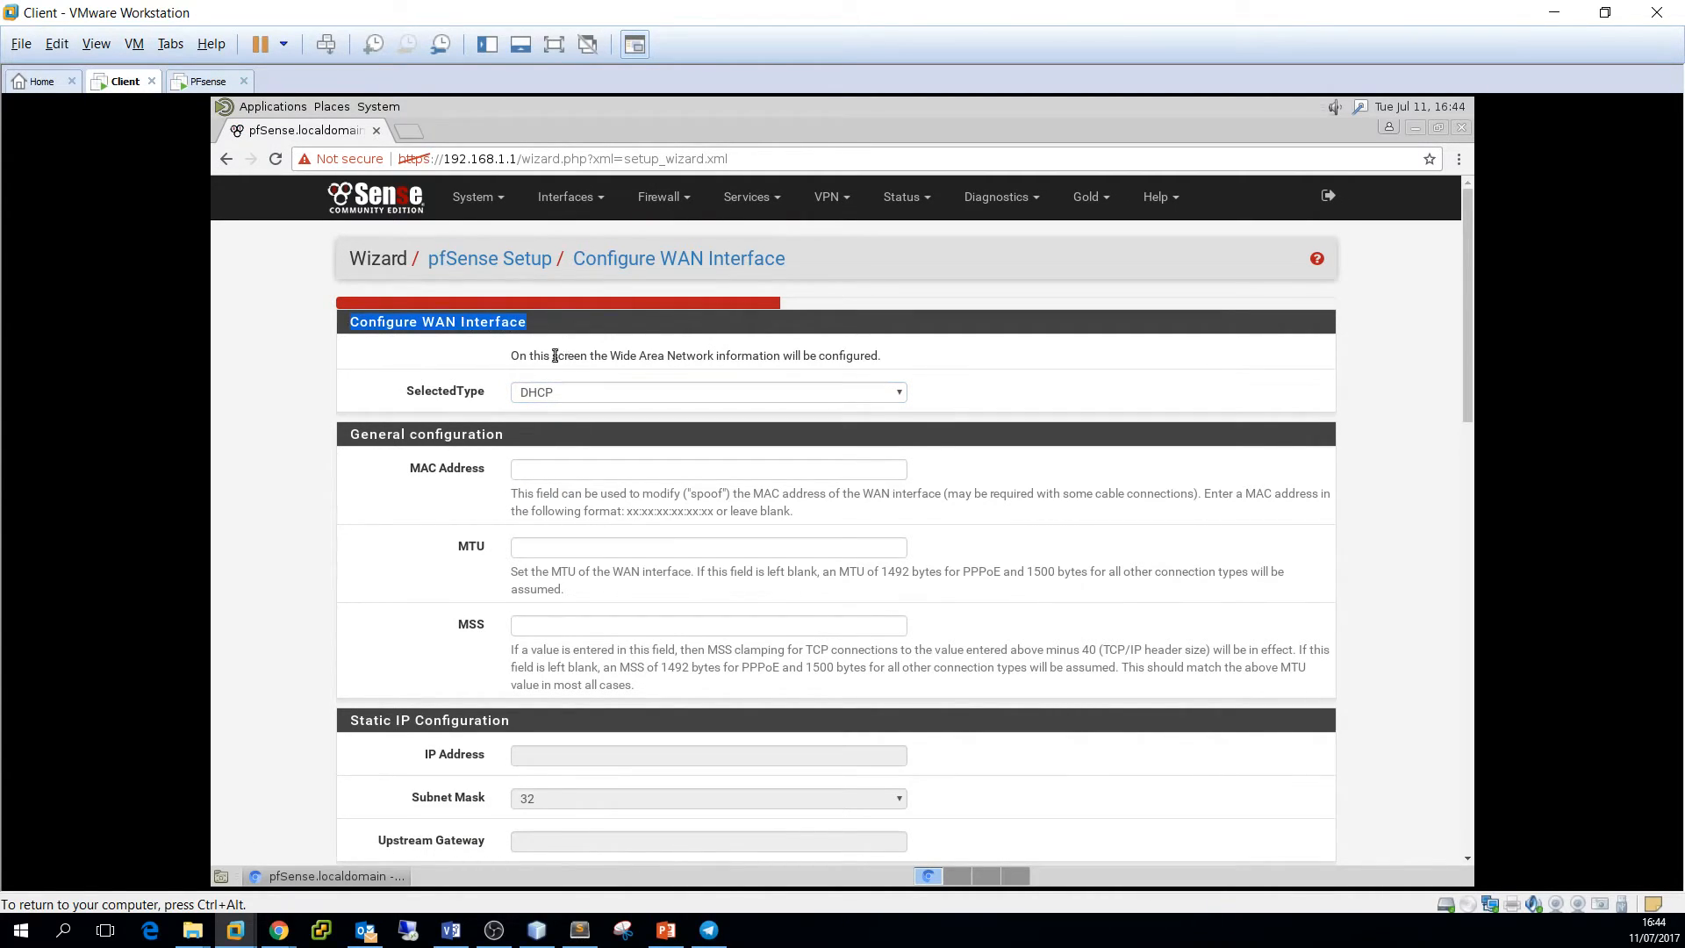
click(504, 402)
click(970, 405)
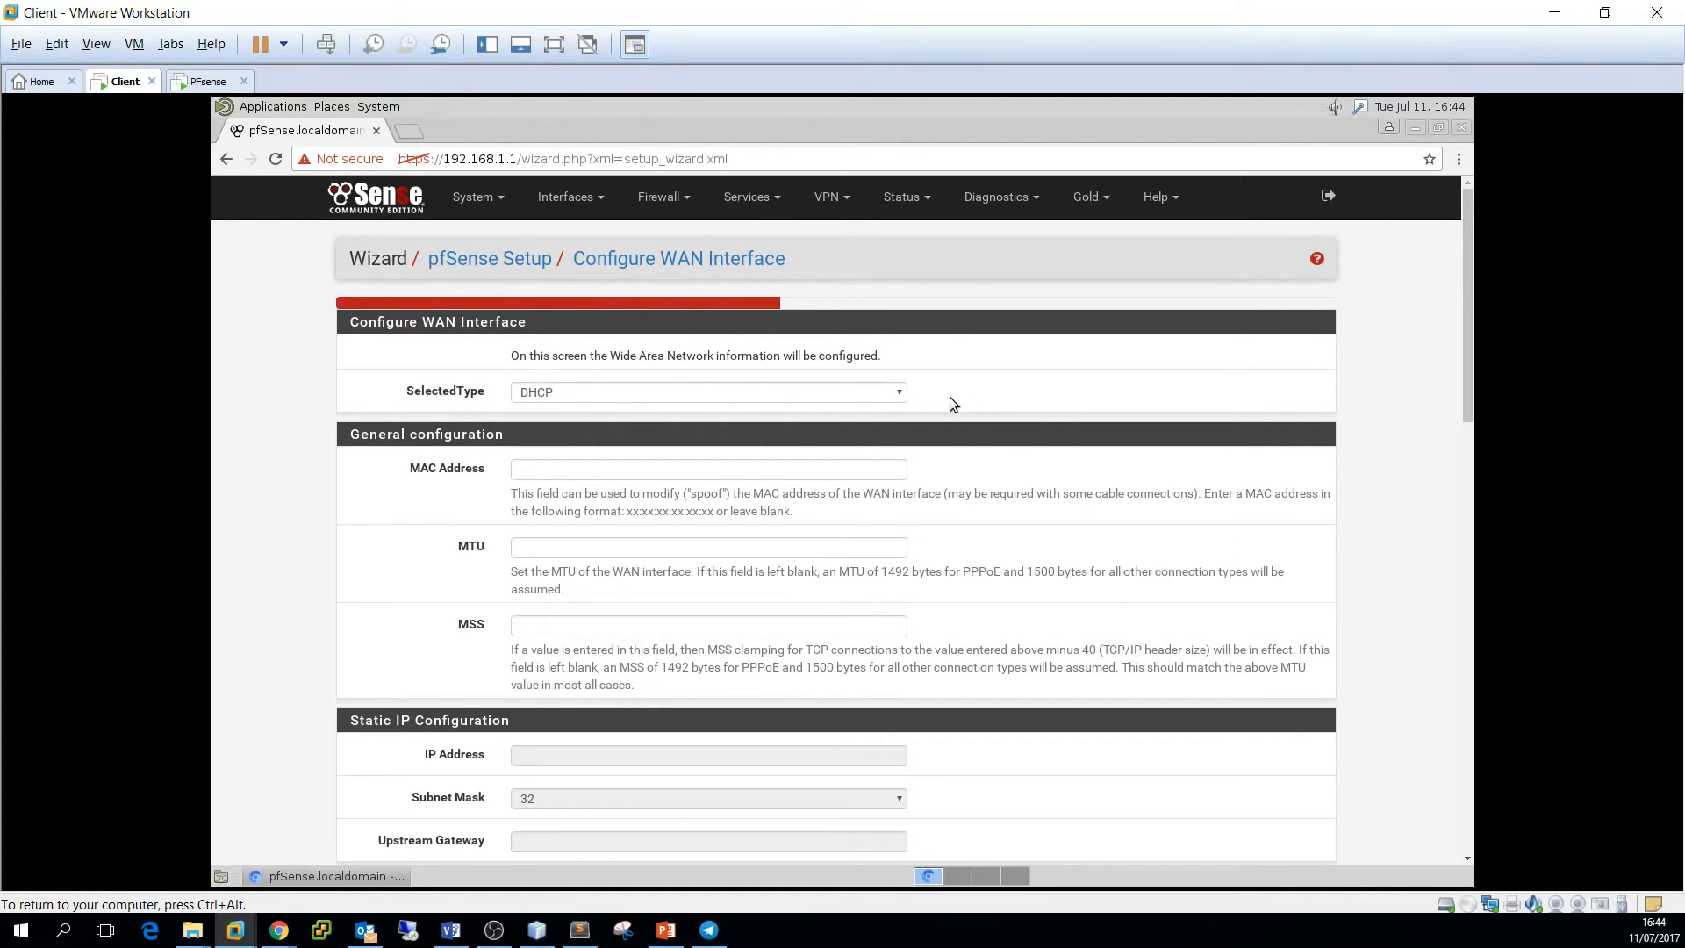
scroll(950, 445, down, 1)
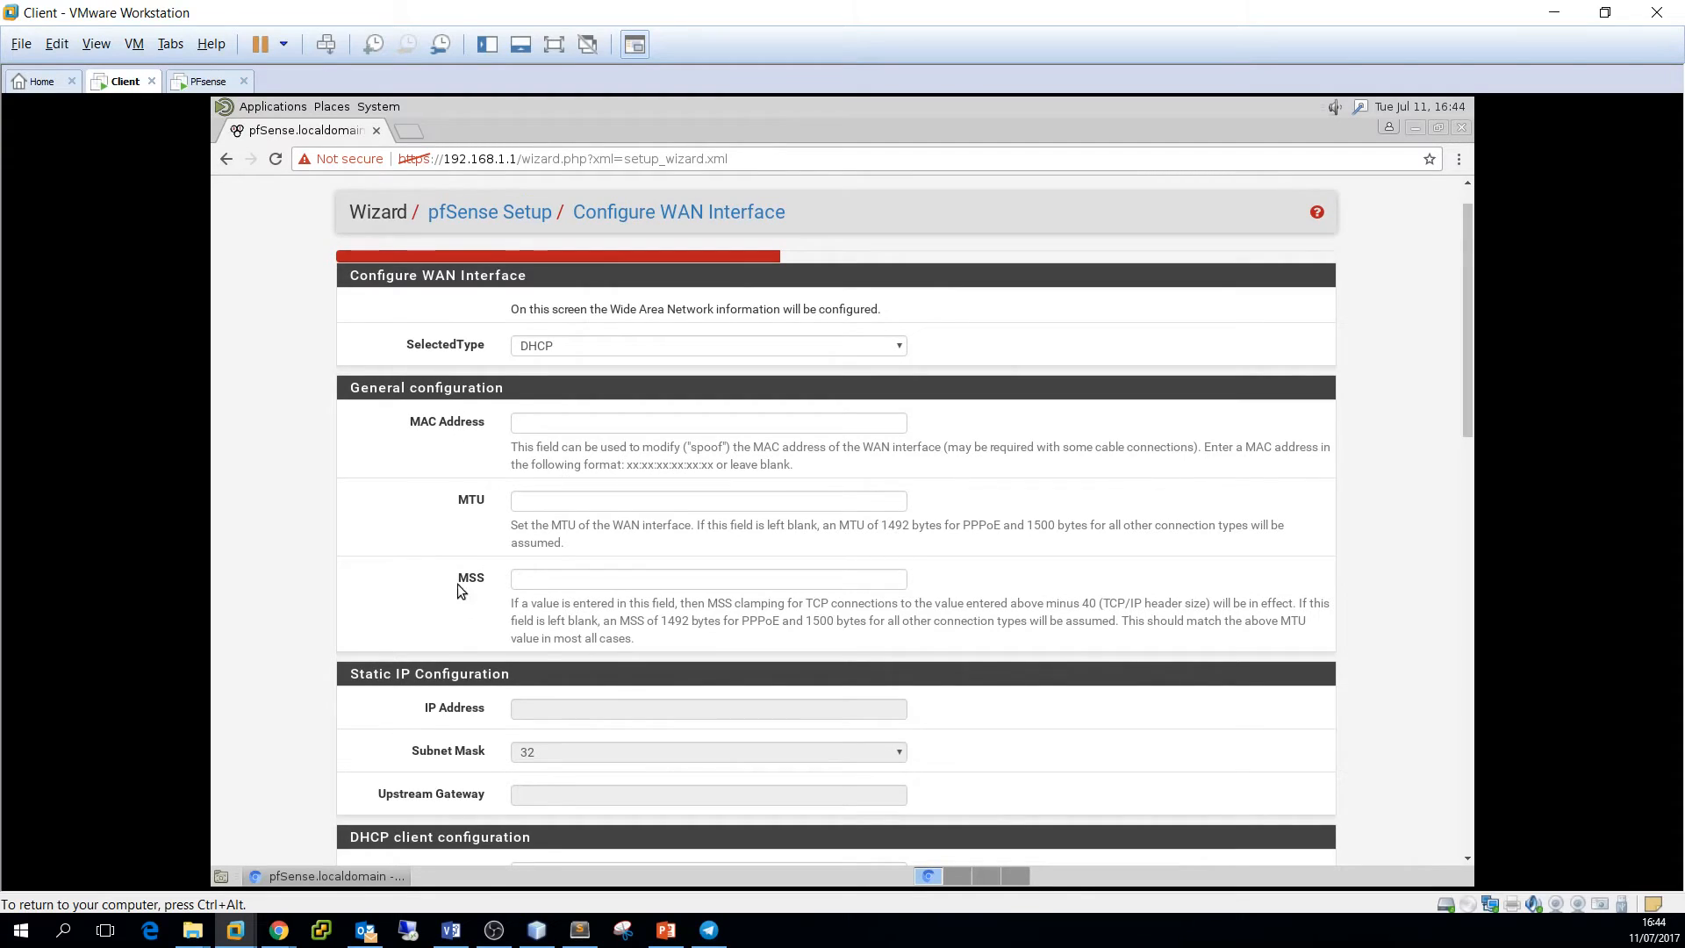
scroll(444, 546, down, 2)
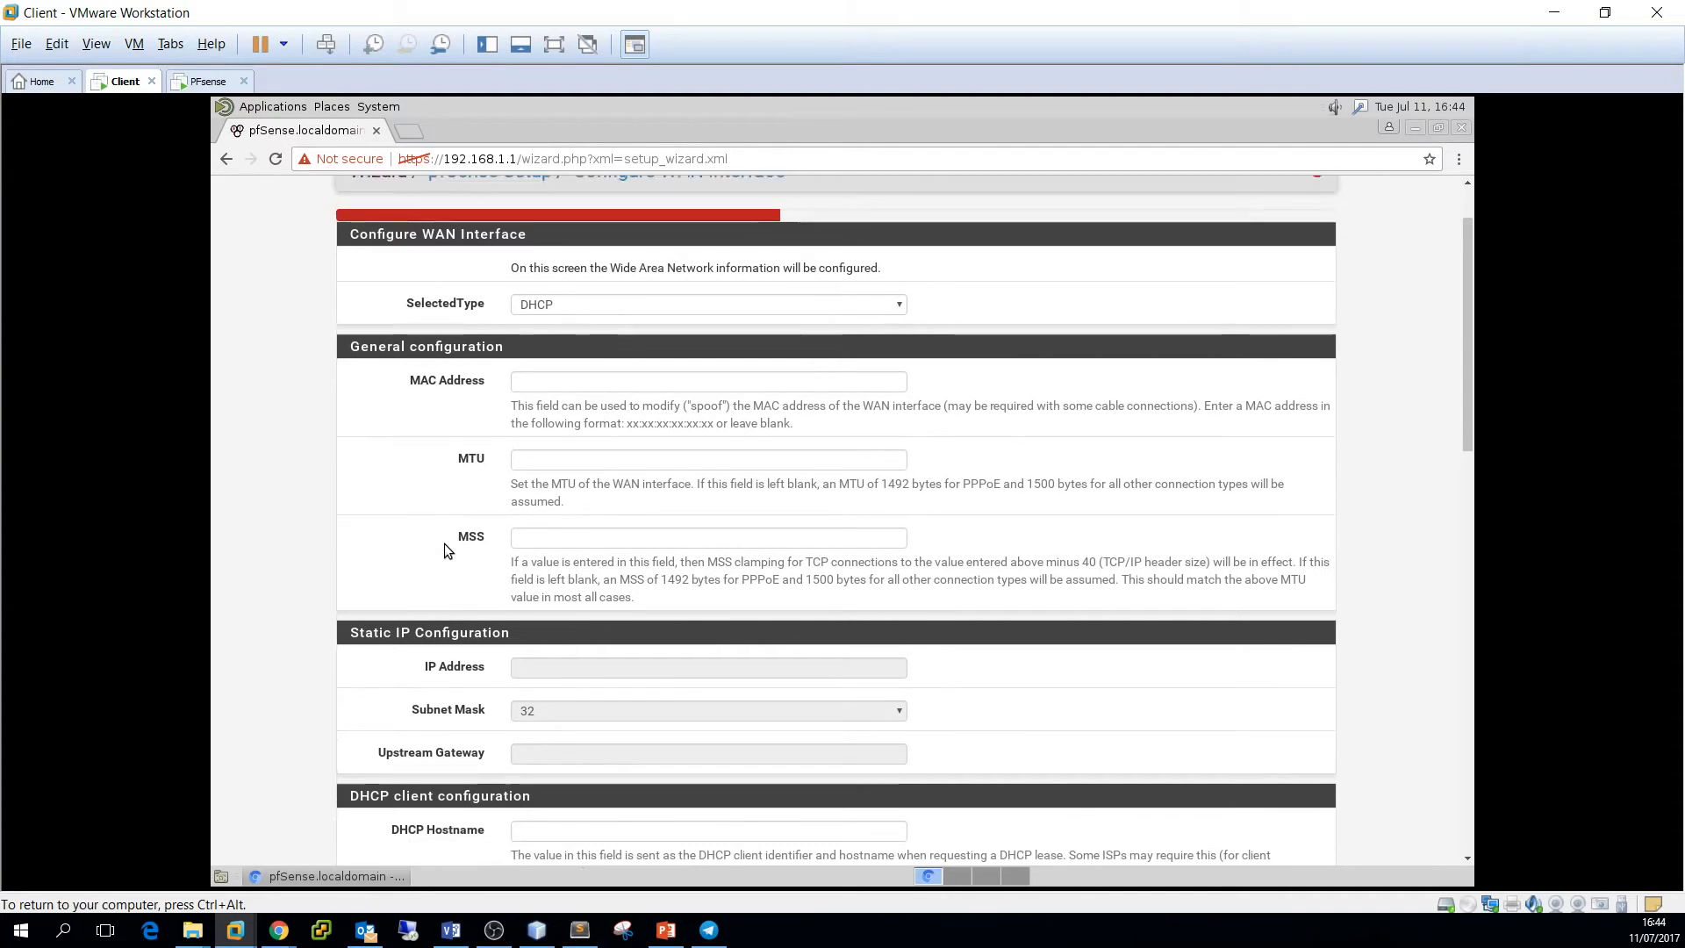
scroll(444, 546, down, 1)
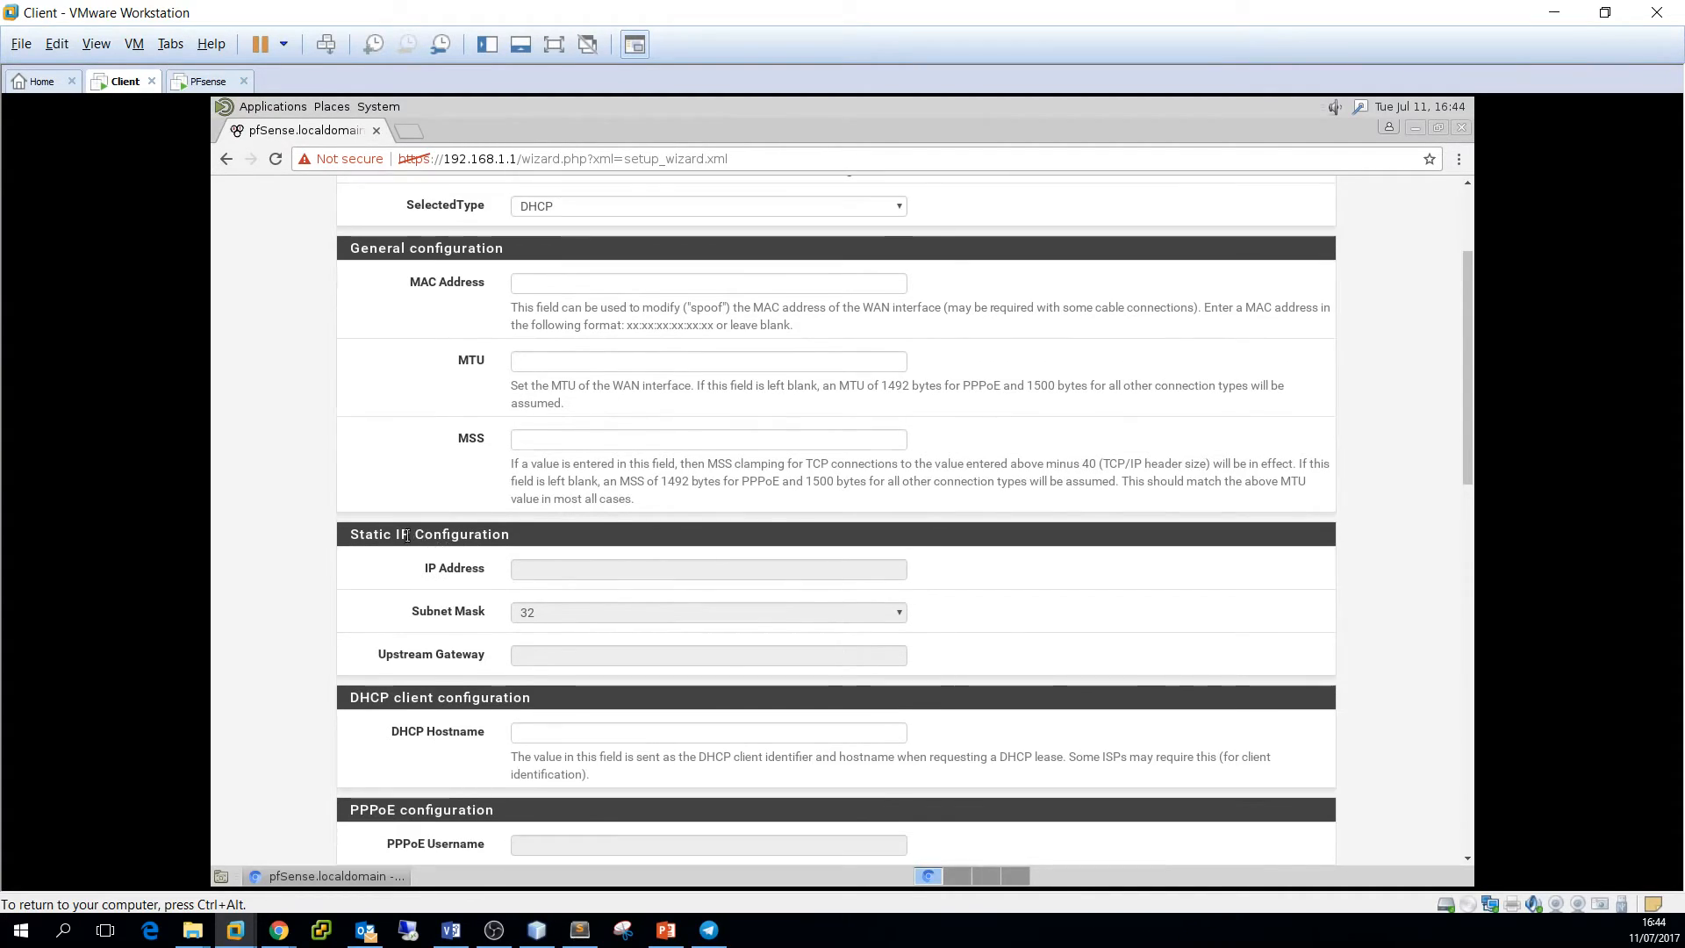
scroll(482, 553, down, 5)
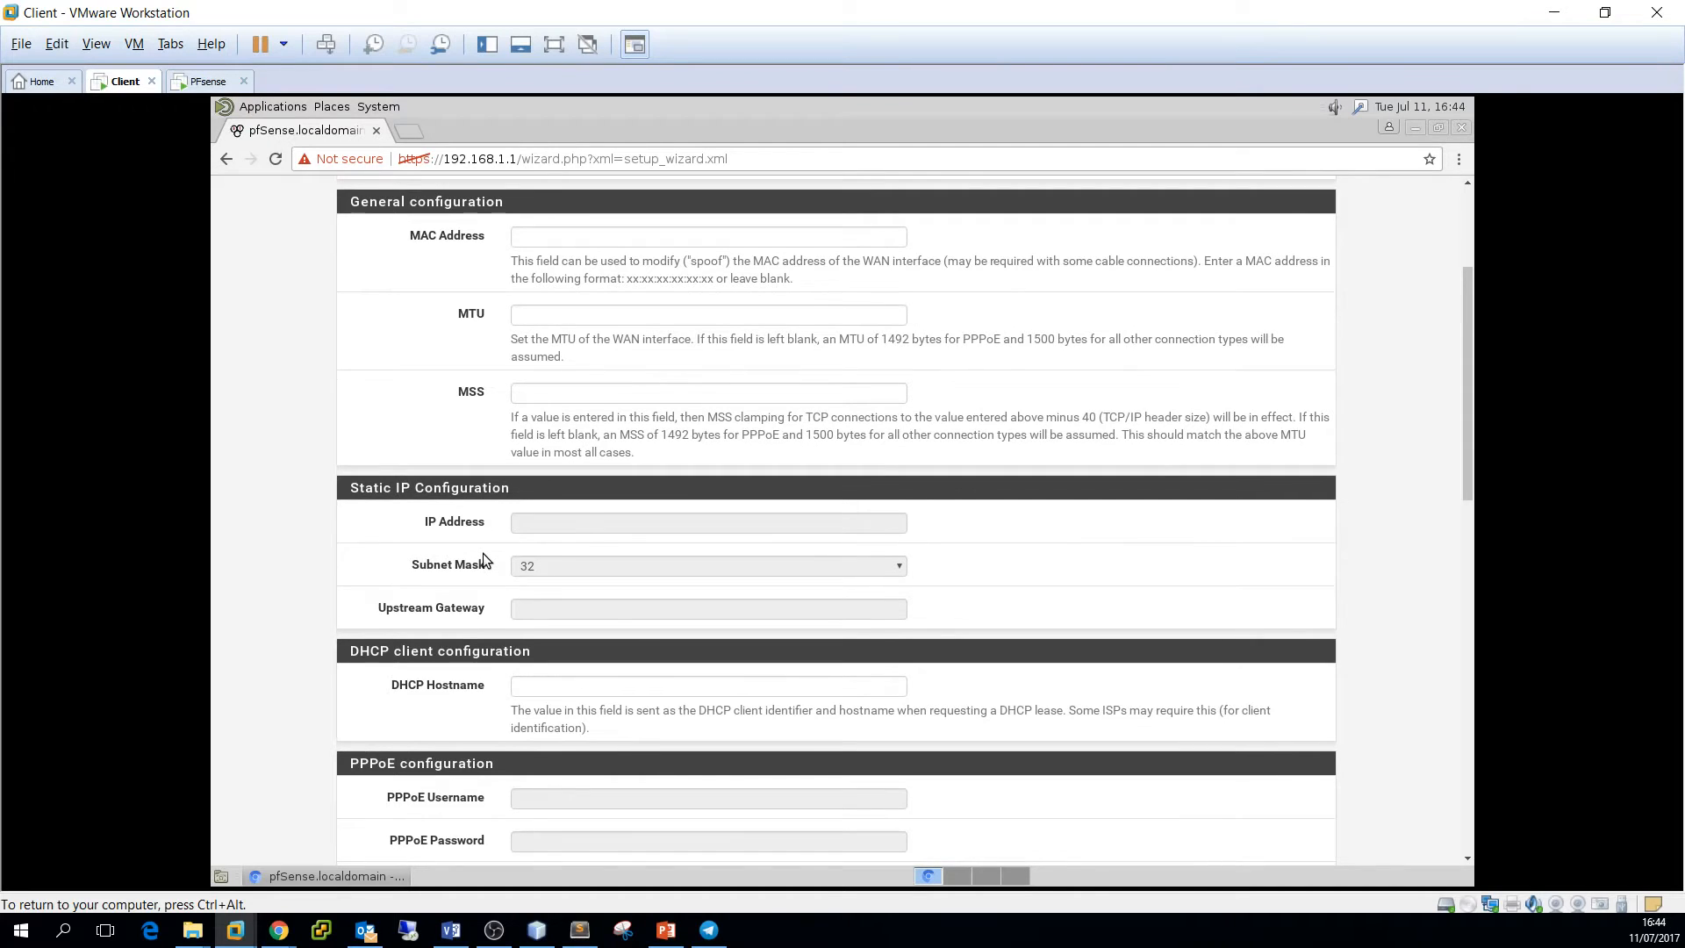
scroll(483, 553, down, 2)
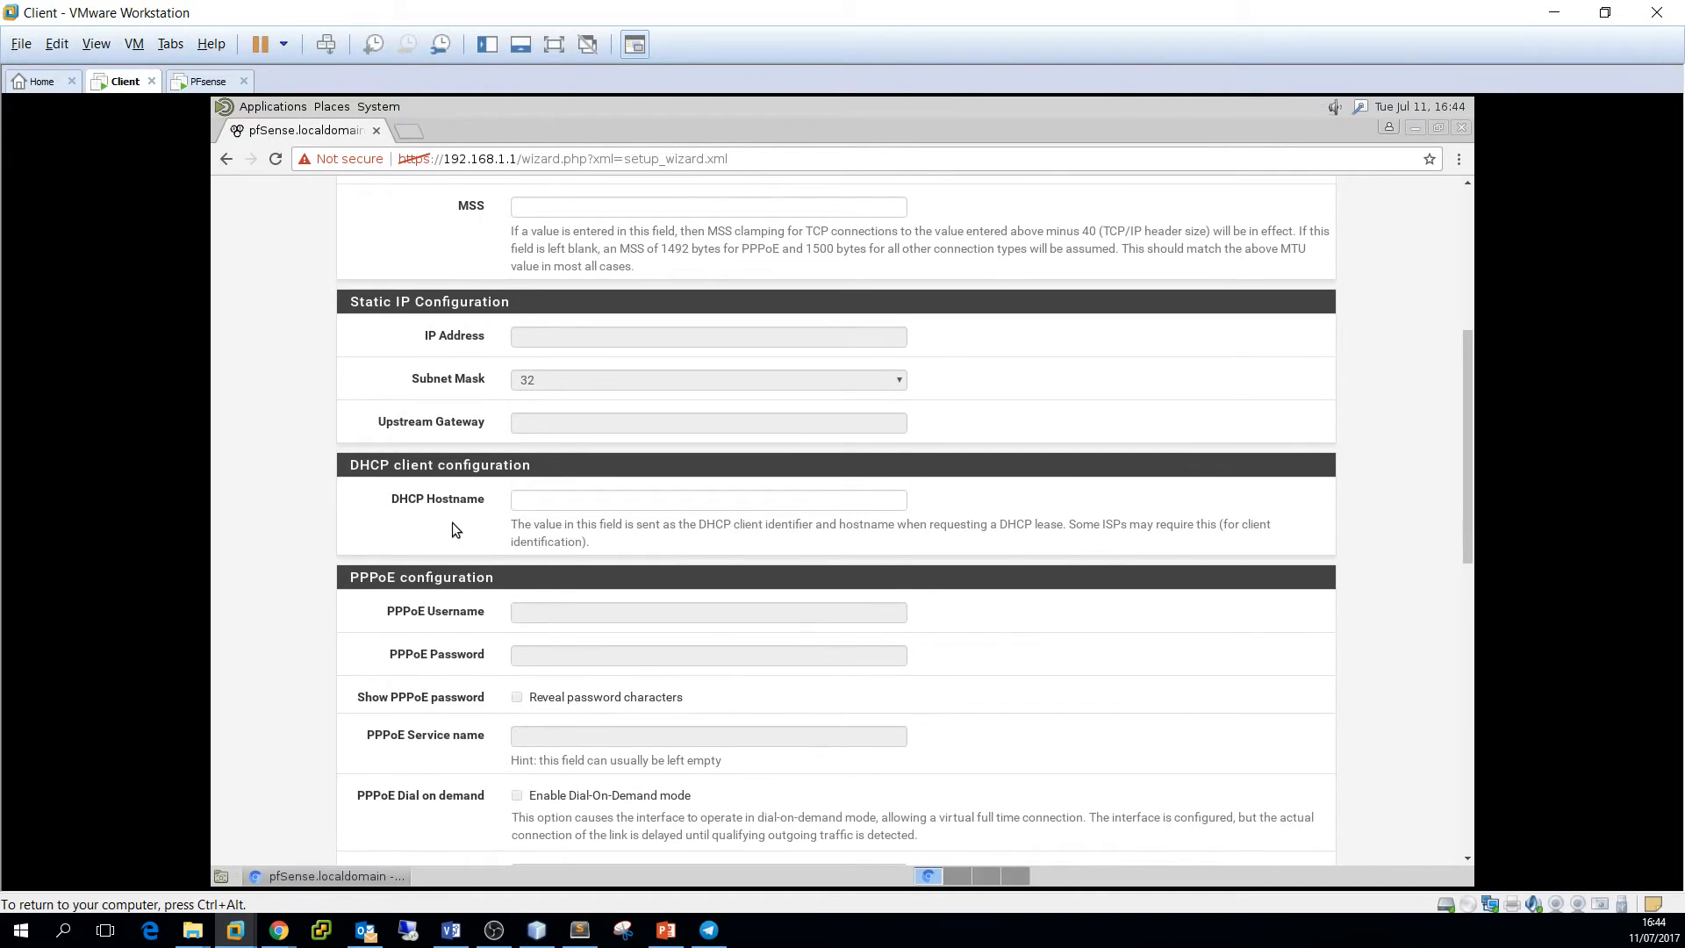
scroll(451, 523, down, 3)
scroll(451, 523, down, 13)
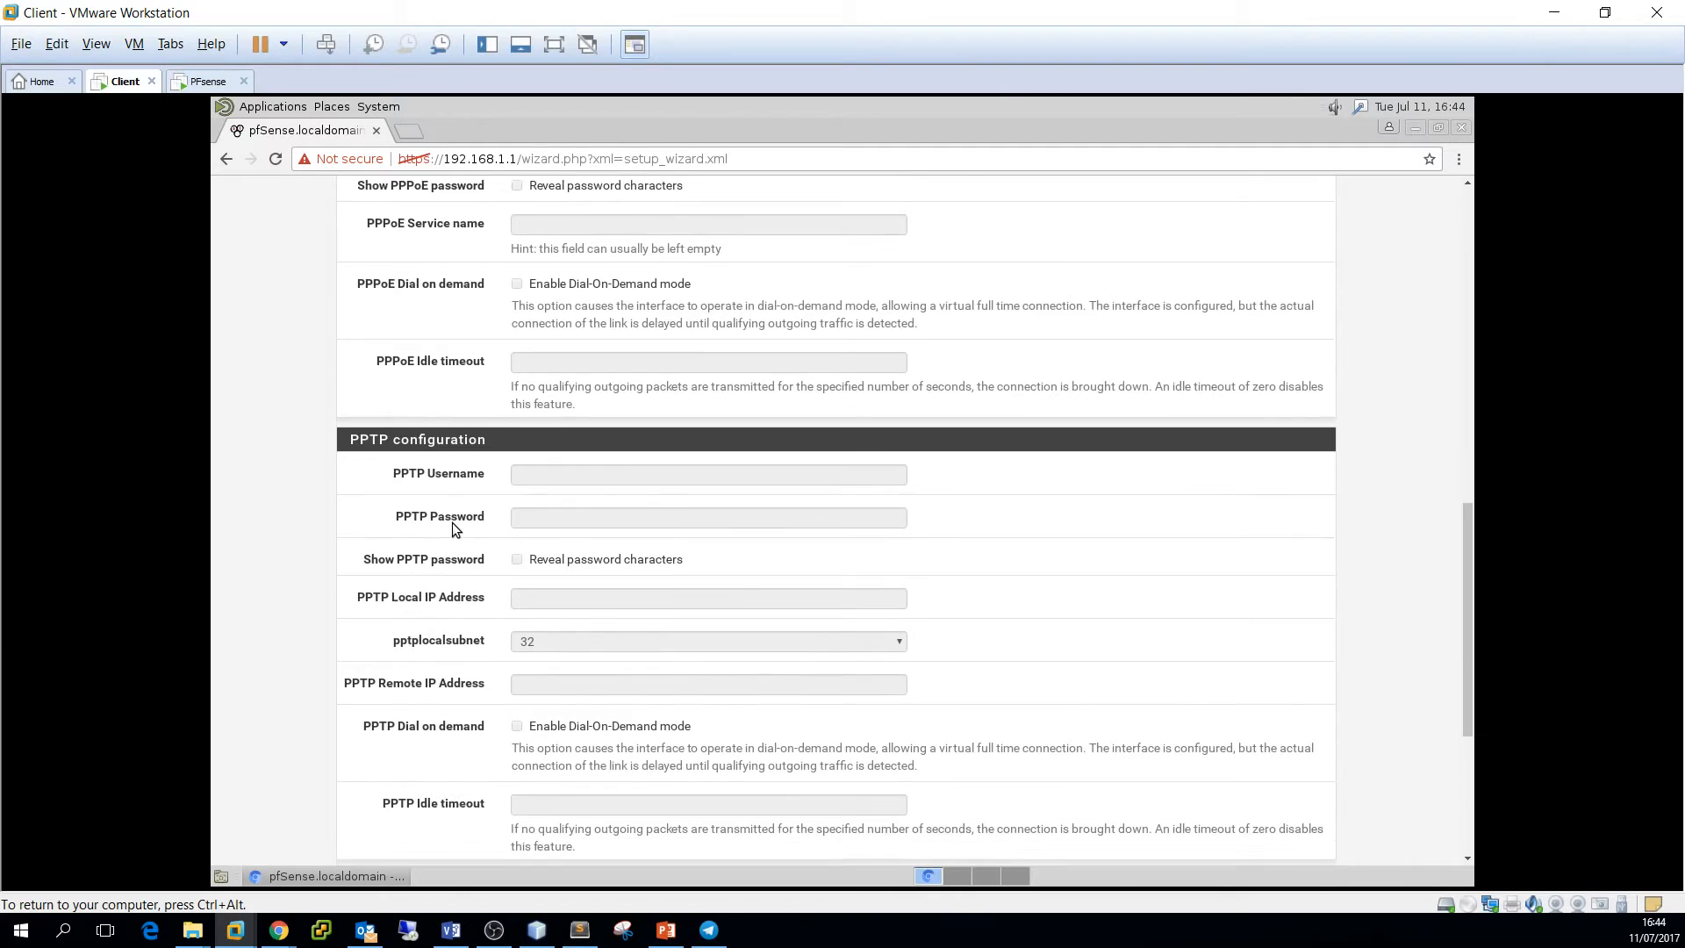
scroll(451, 523, down, 1)
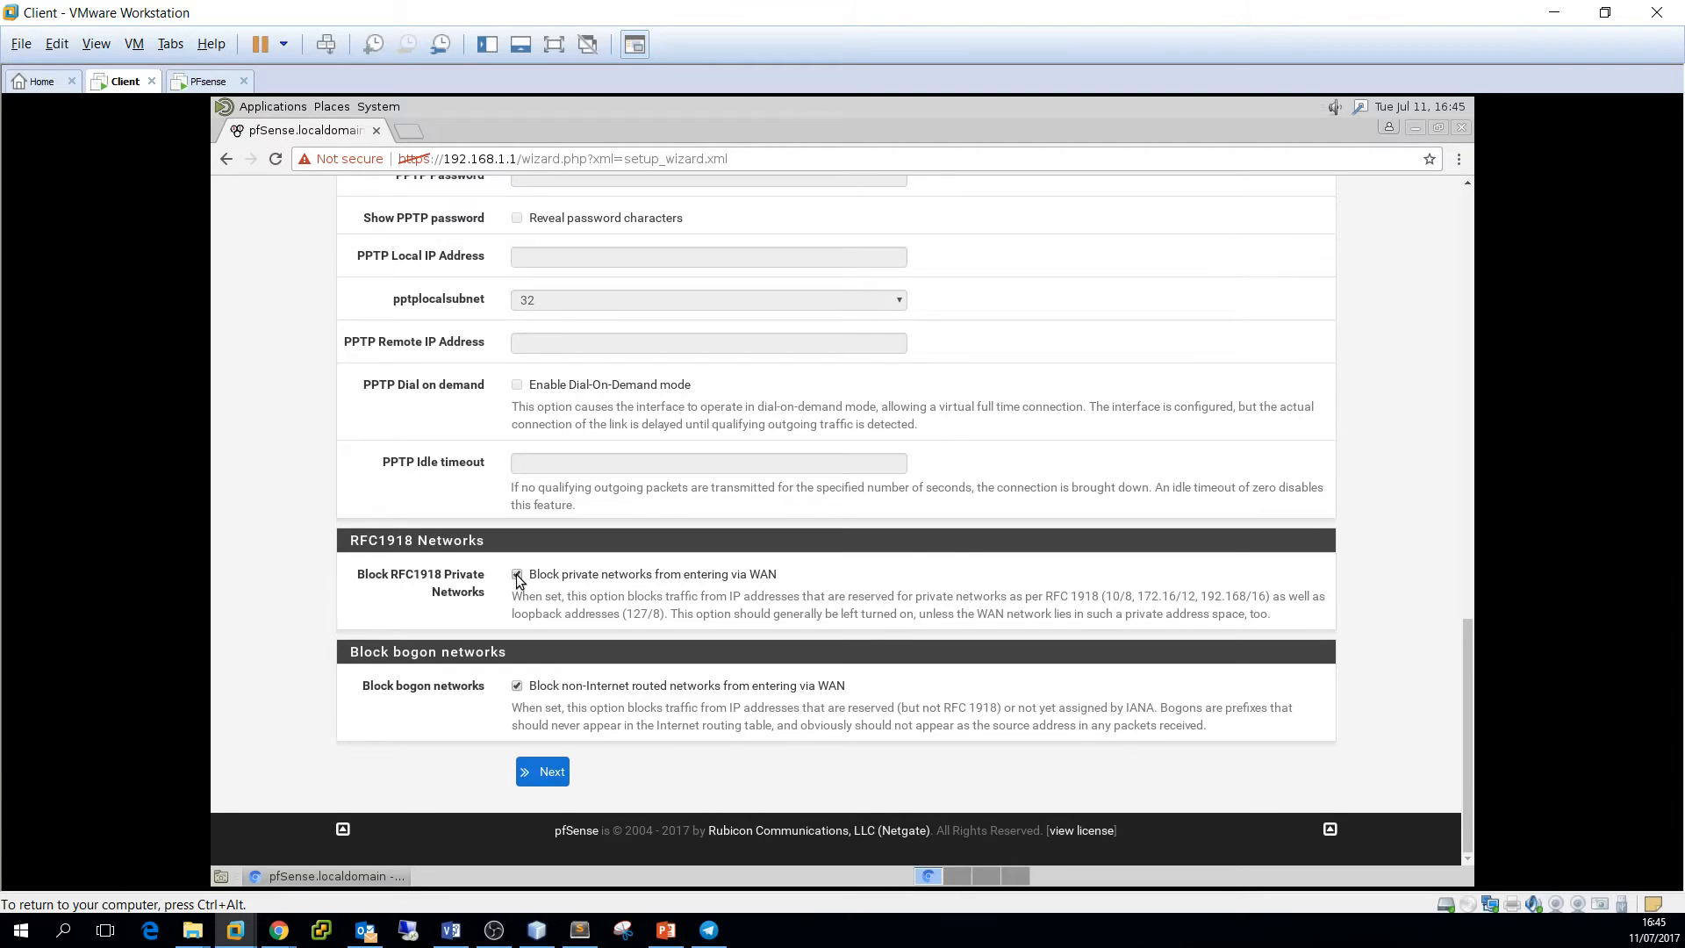
Uncheck 'Block RFC1918 Private Networks', keeping DHCP, and proceed to LAN settings
click(517, 575)
drag(514, 709, 712, 712)
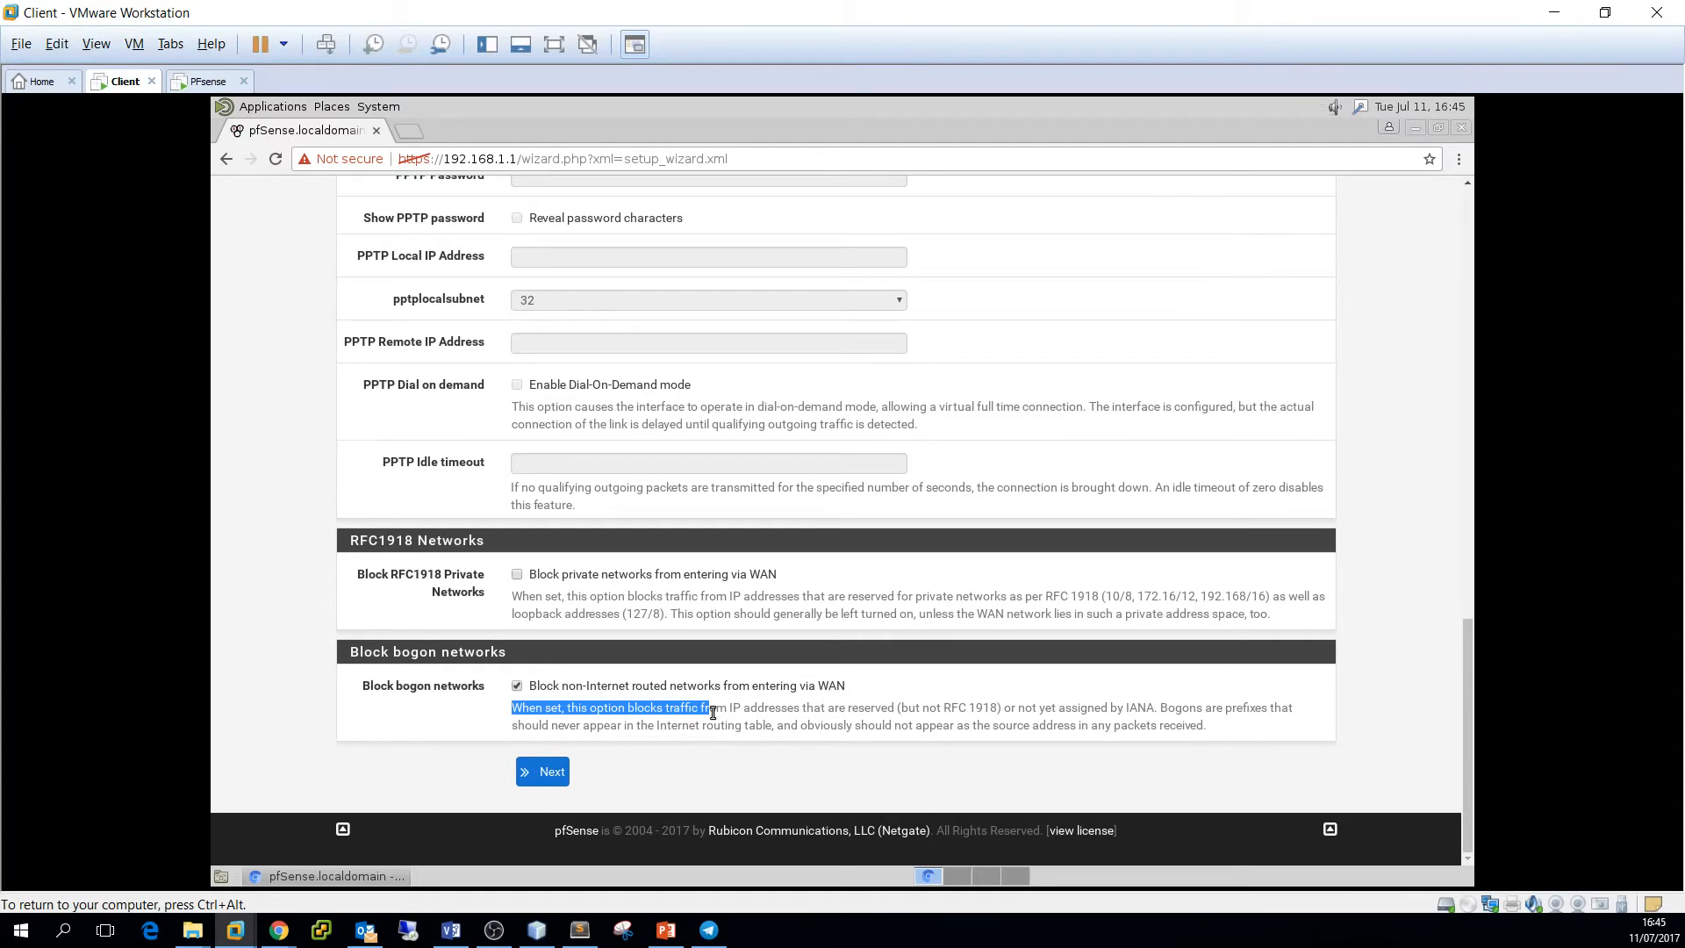
click(713, 713)
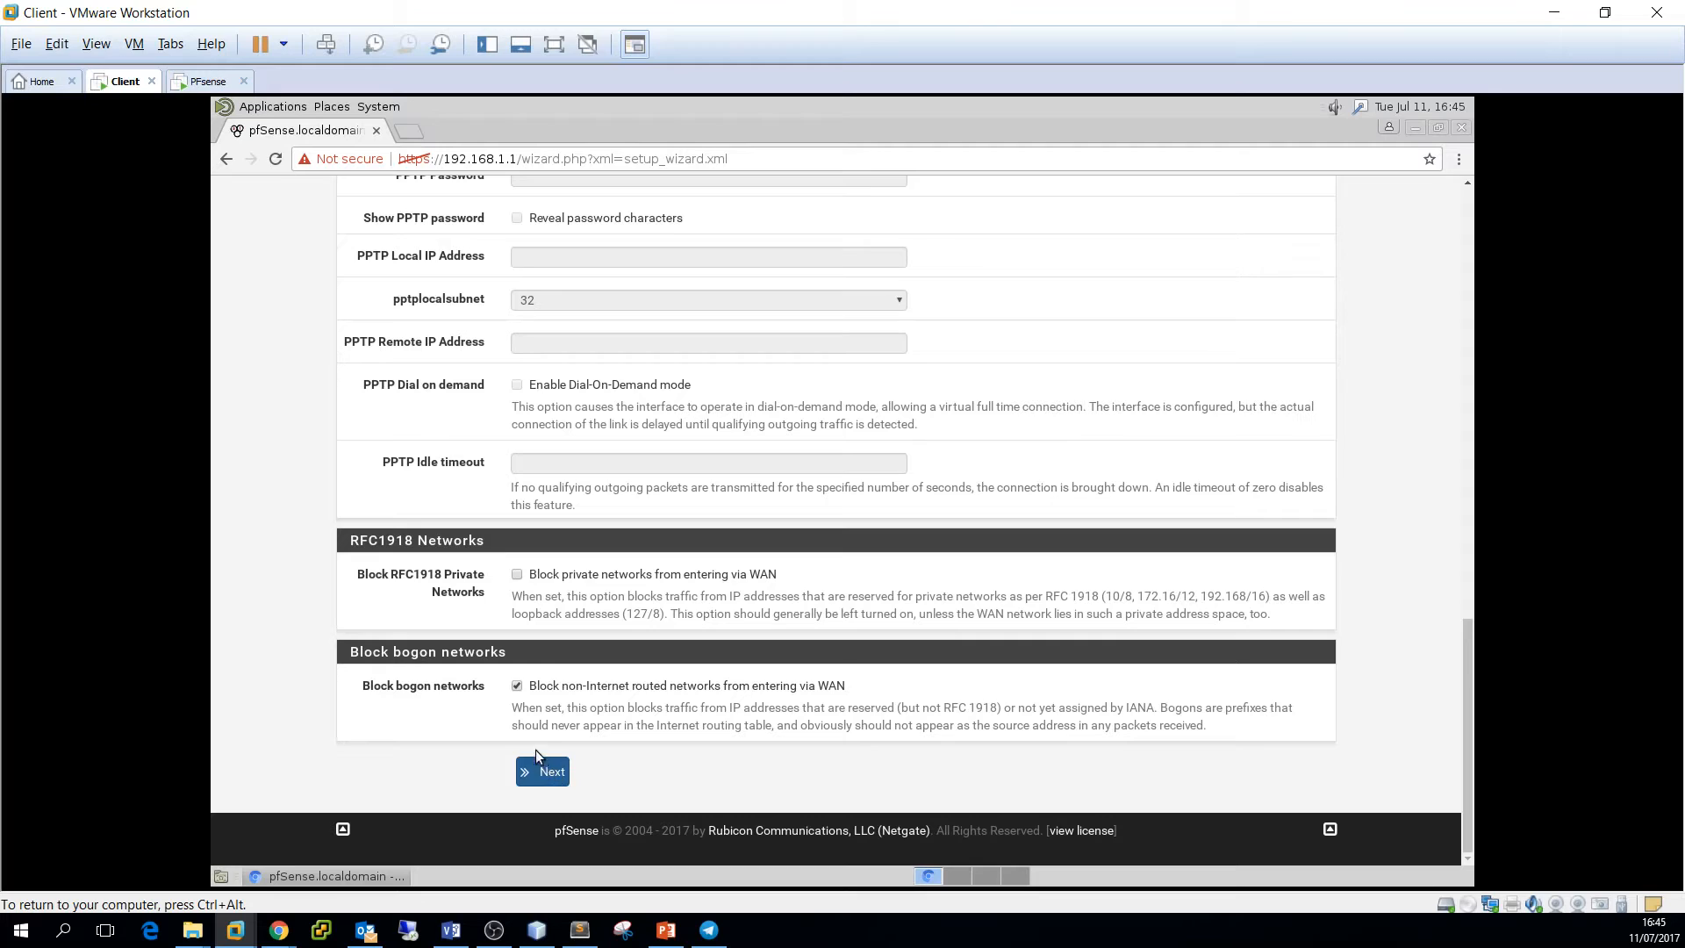
click(541, 775)
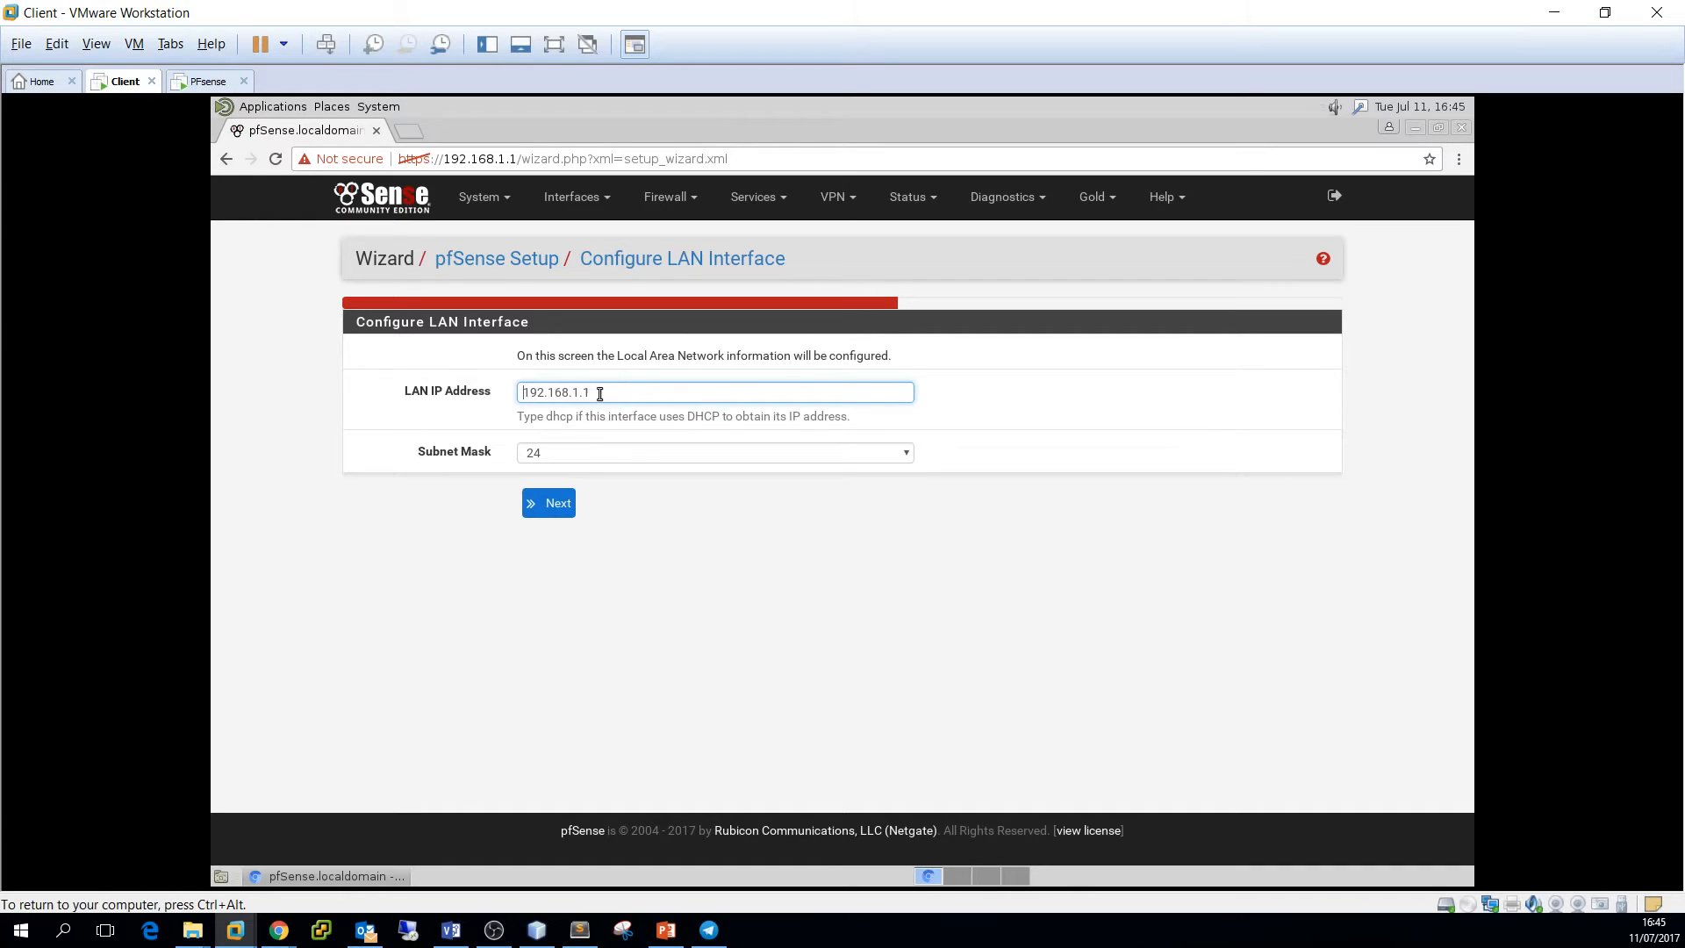
Leave the LAN interface at 192.168.1.1 with subnet 24 and proceed to the password step
drag(524, 392, 606, 390)
click(606, 391)
double_click(575, 392)
text(50)
click(548, 509)
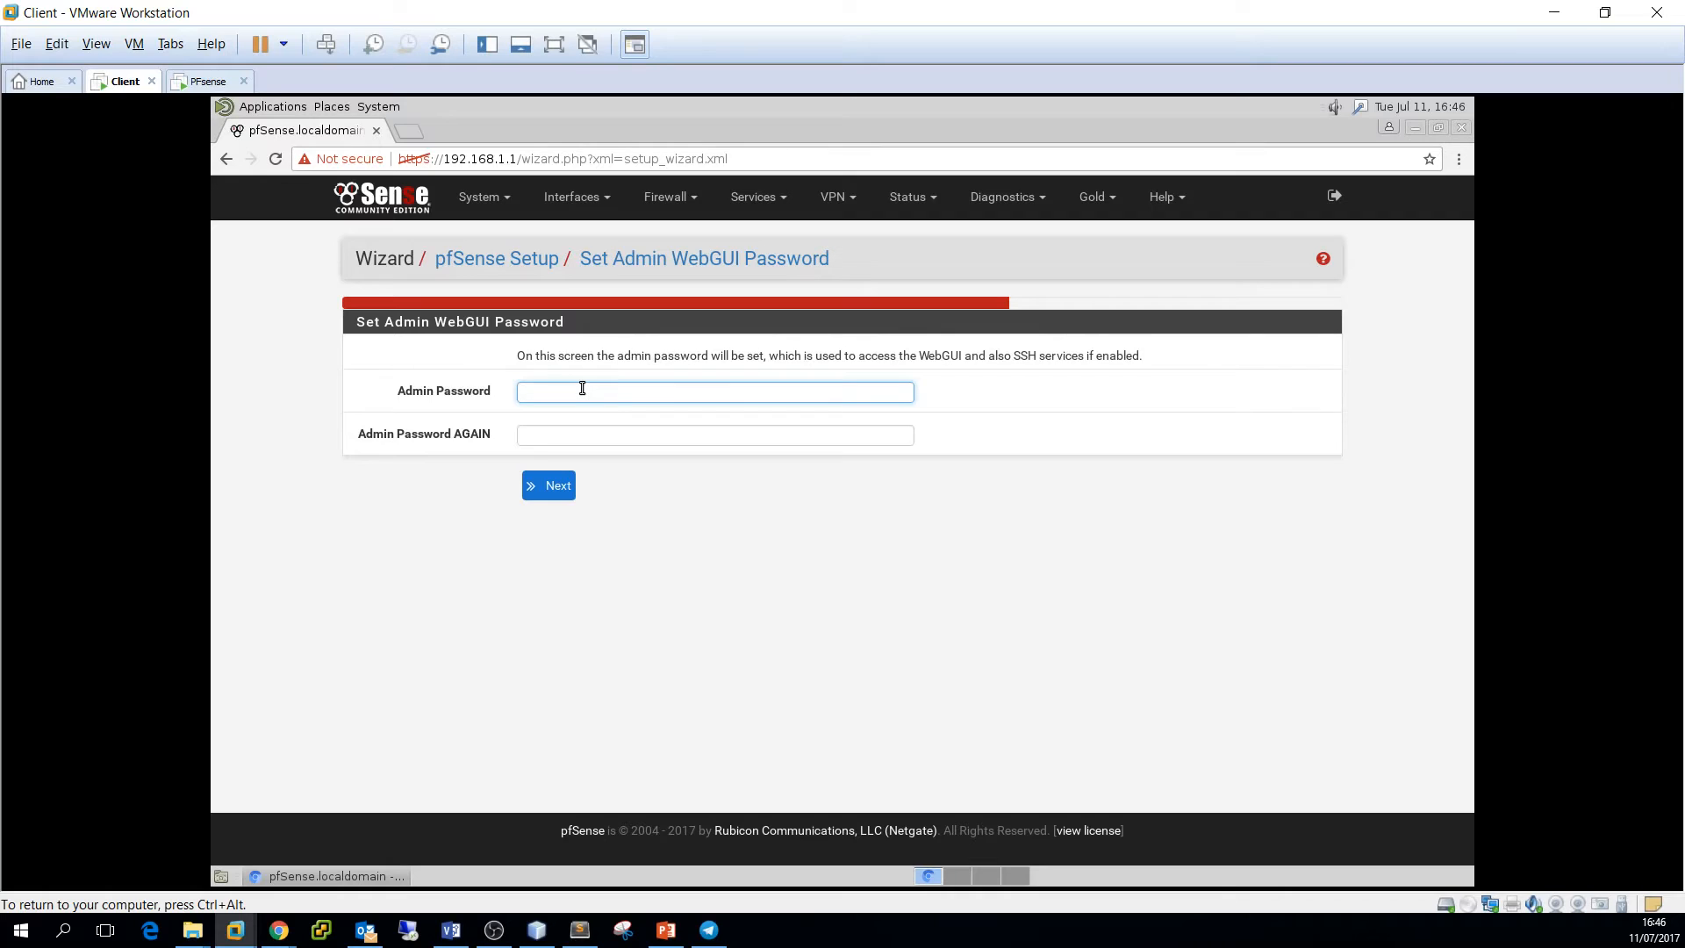
Enter the new admin WebGUI password in both password fields and proceed
text(•••••••)
click(570, 437)
text(•••••••)
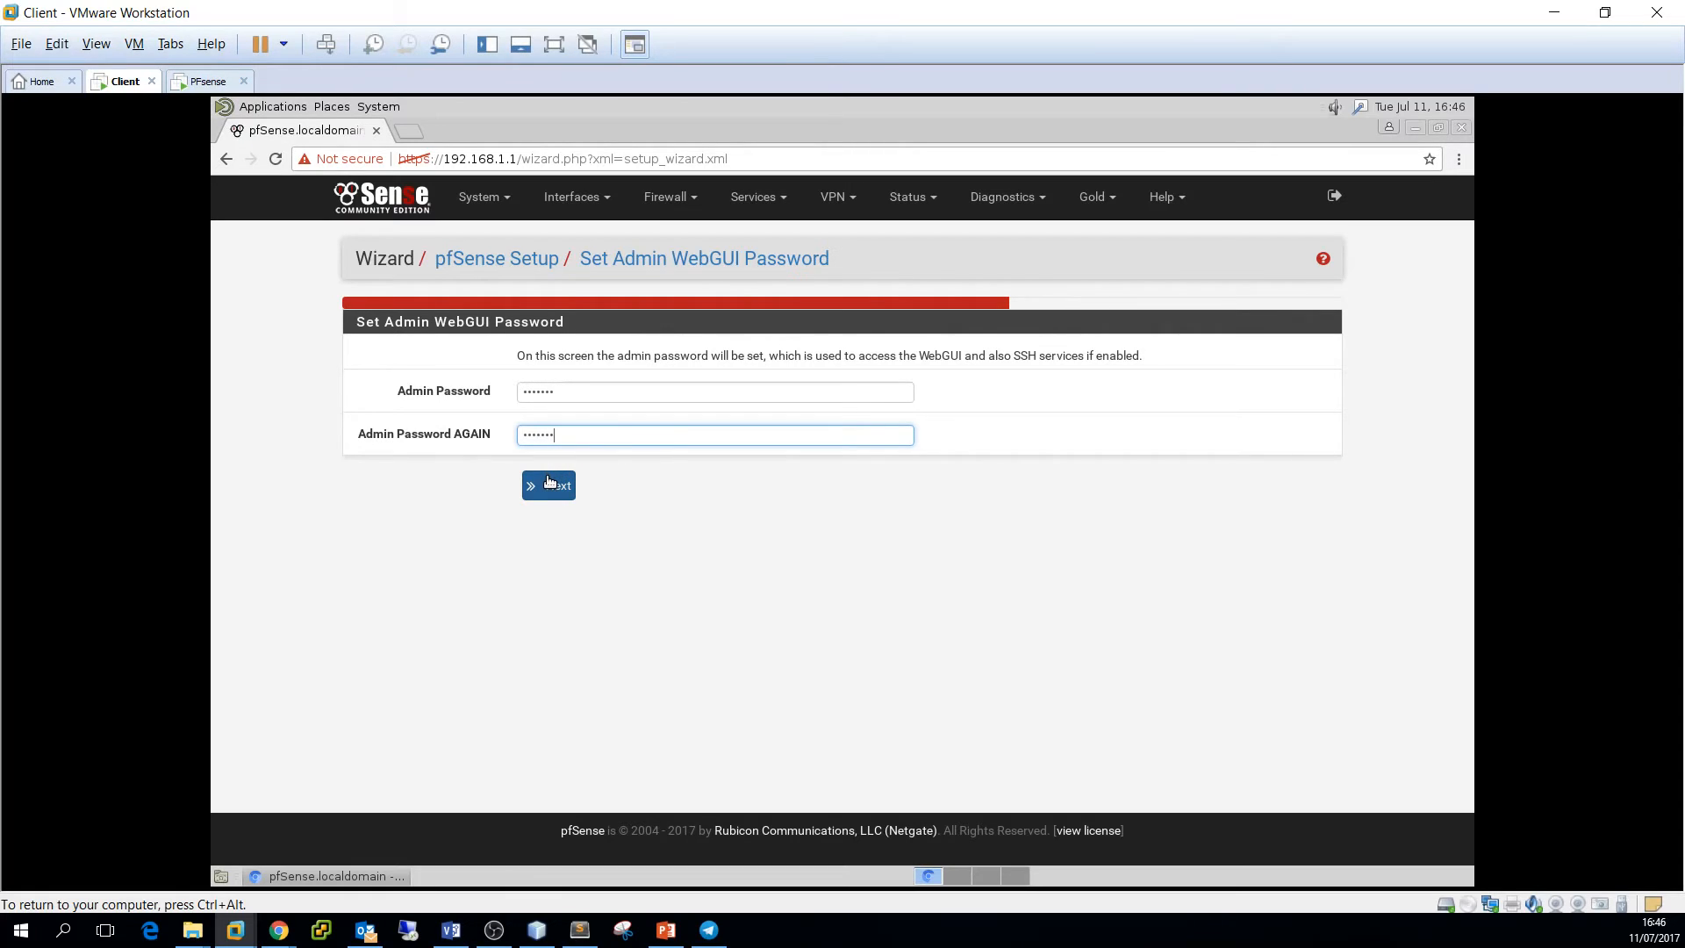
click(550, 486)
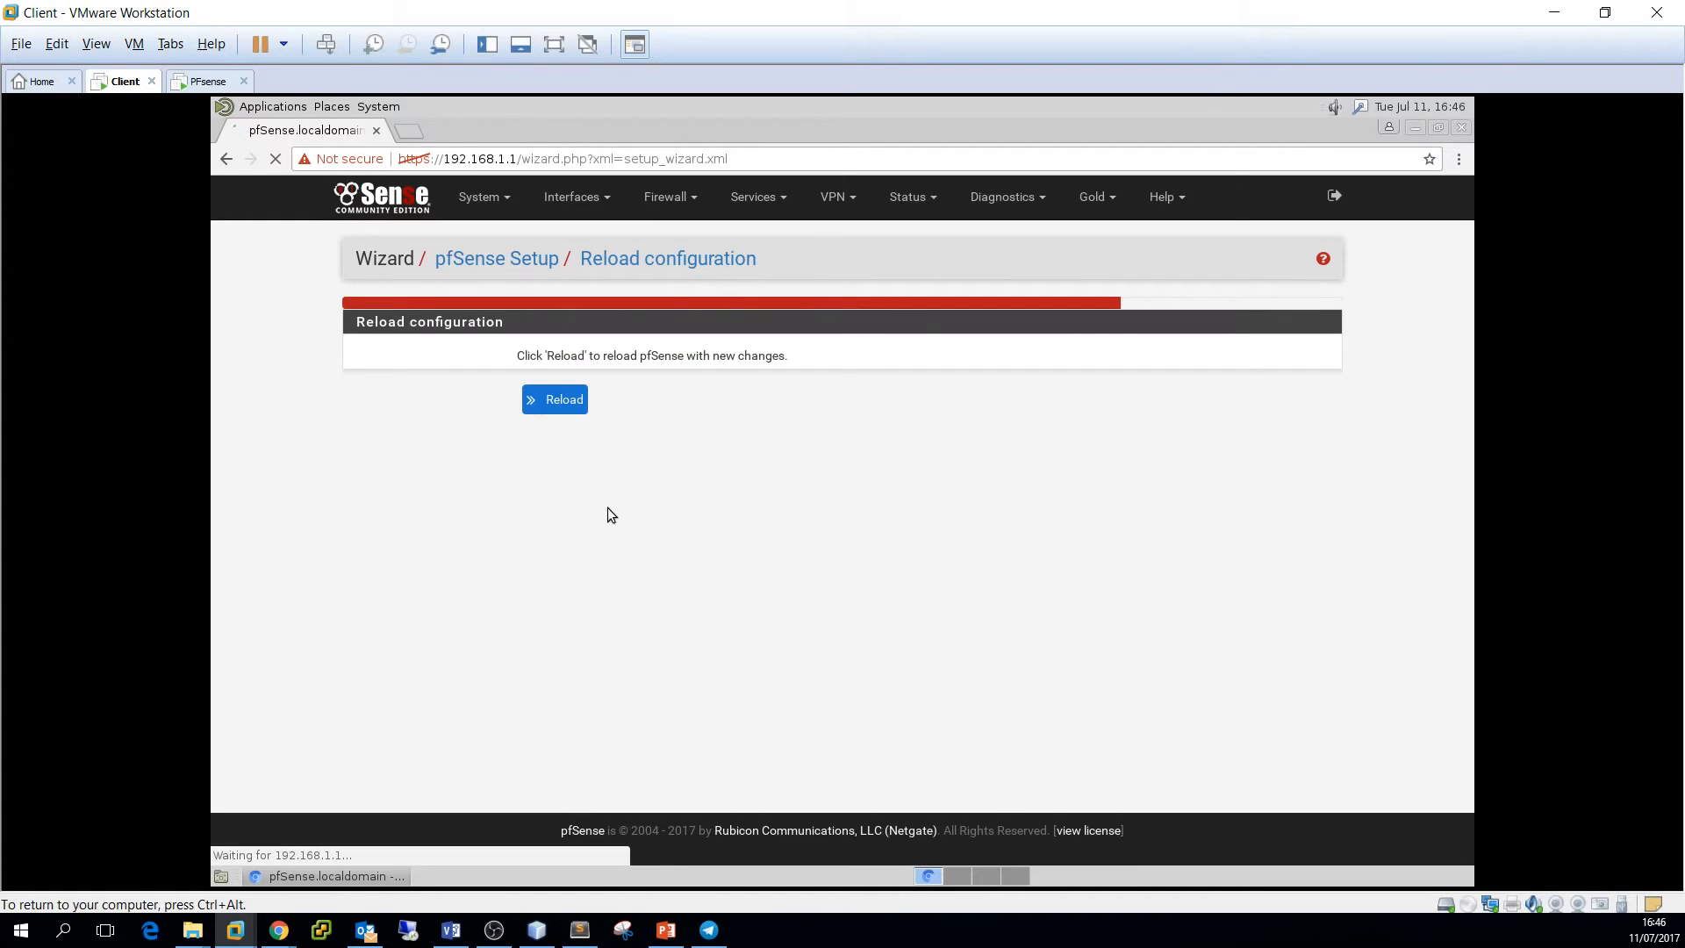
Reload pfSense with the new configuration and continue to the webConfigurator dashboard
click(550, 397)
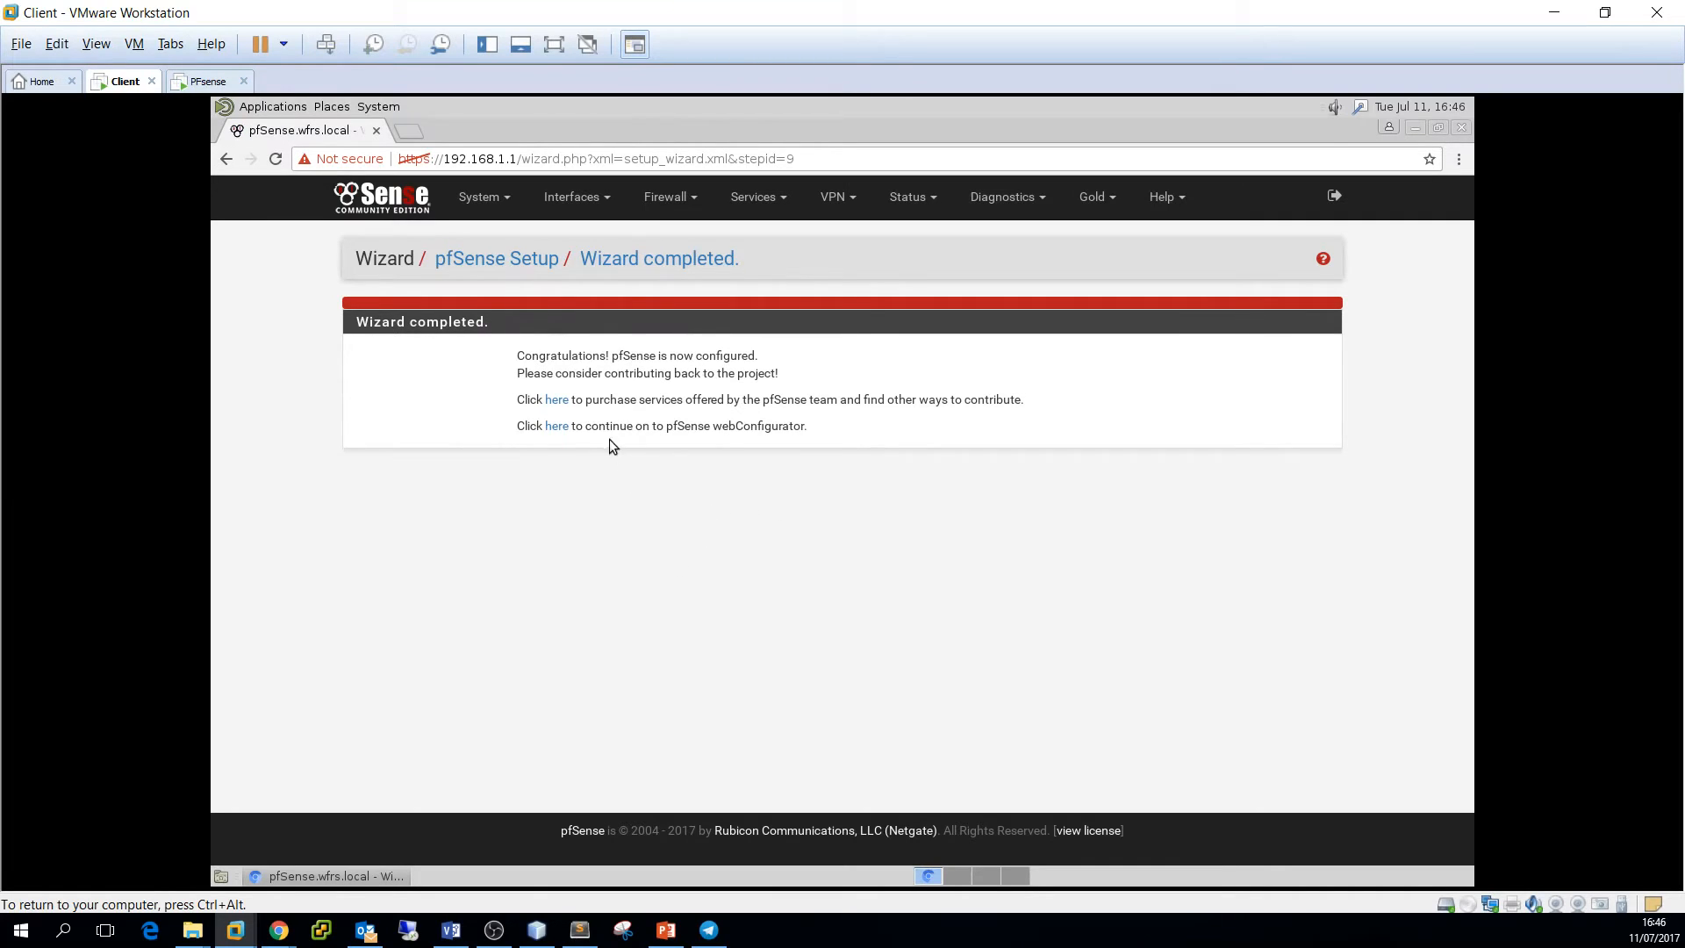
click(560, 427)
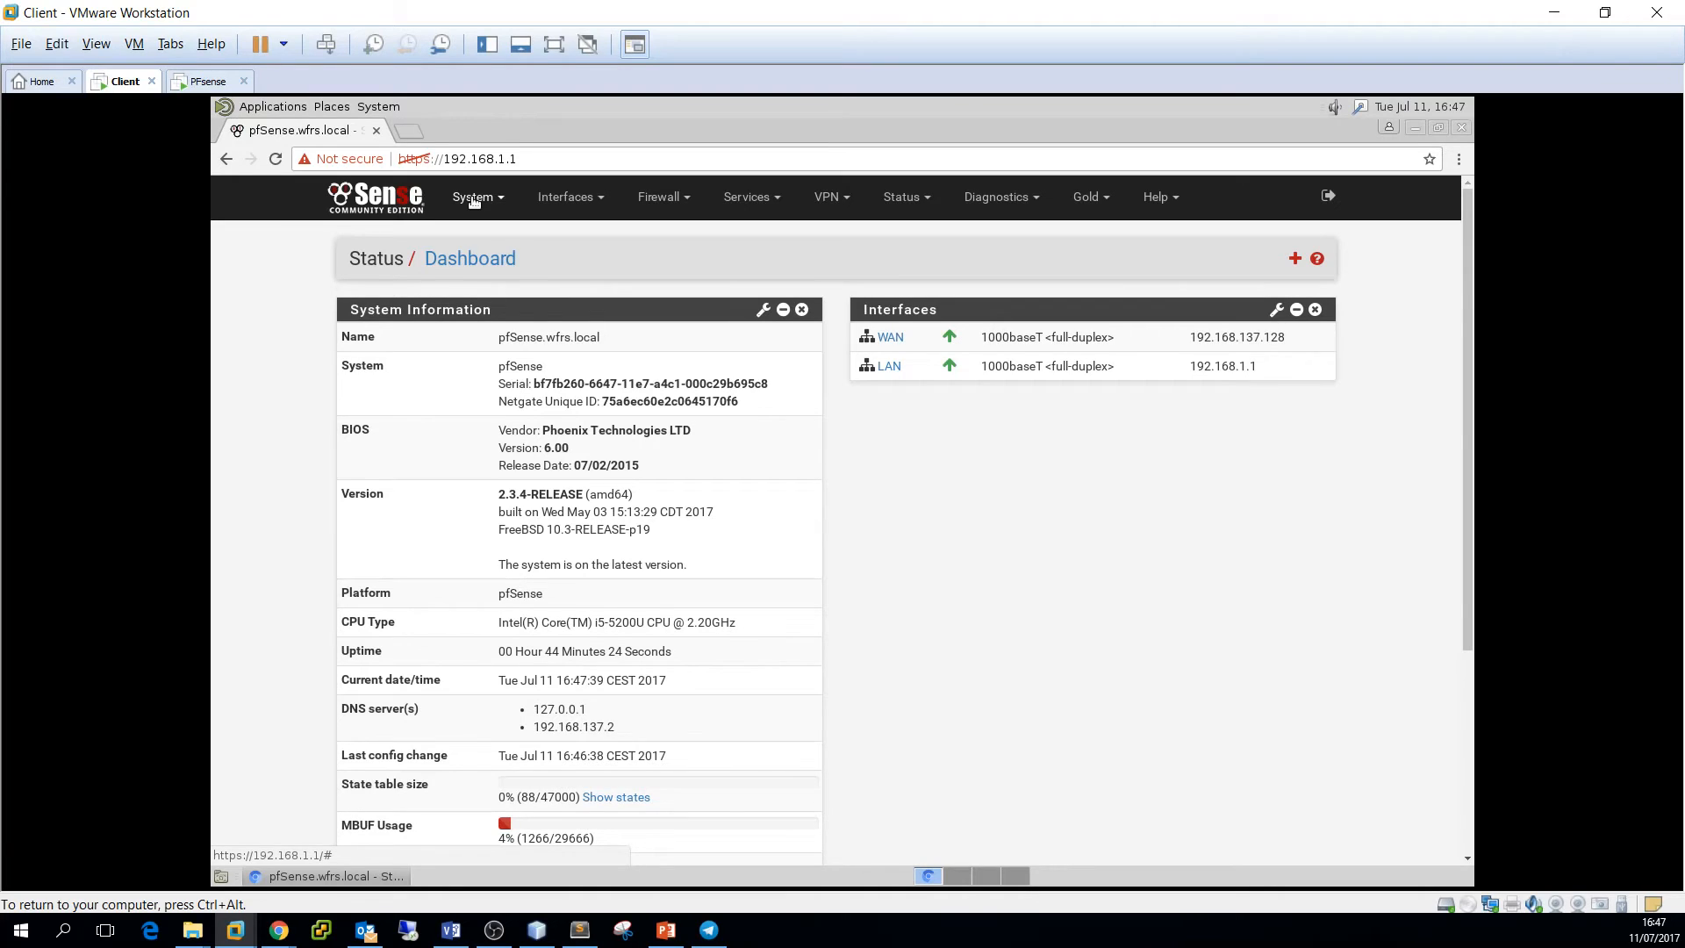
Go to System > Package Manager > Available Packages and focus the search term field
click(474, 198)
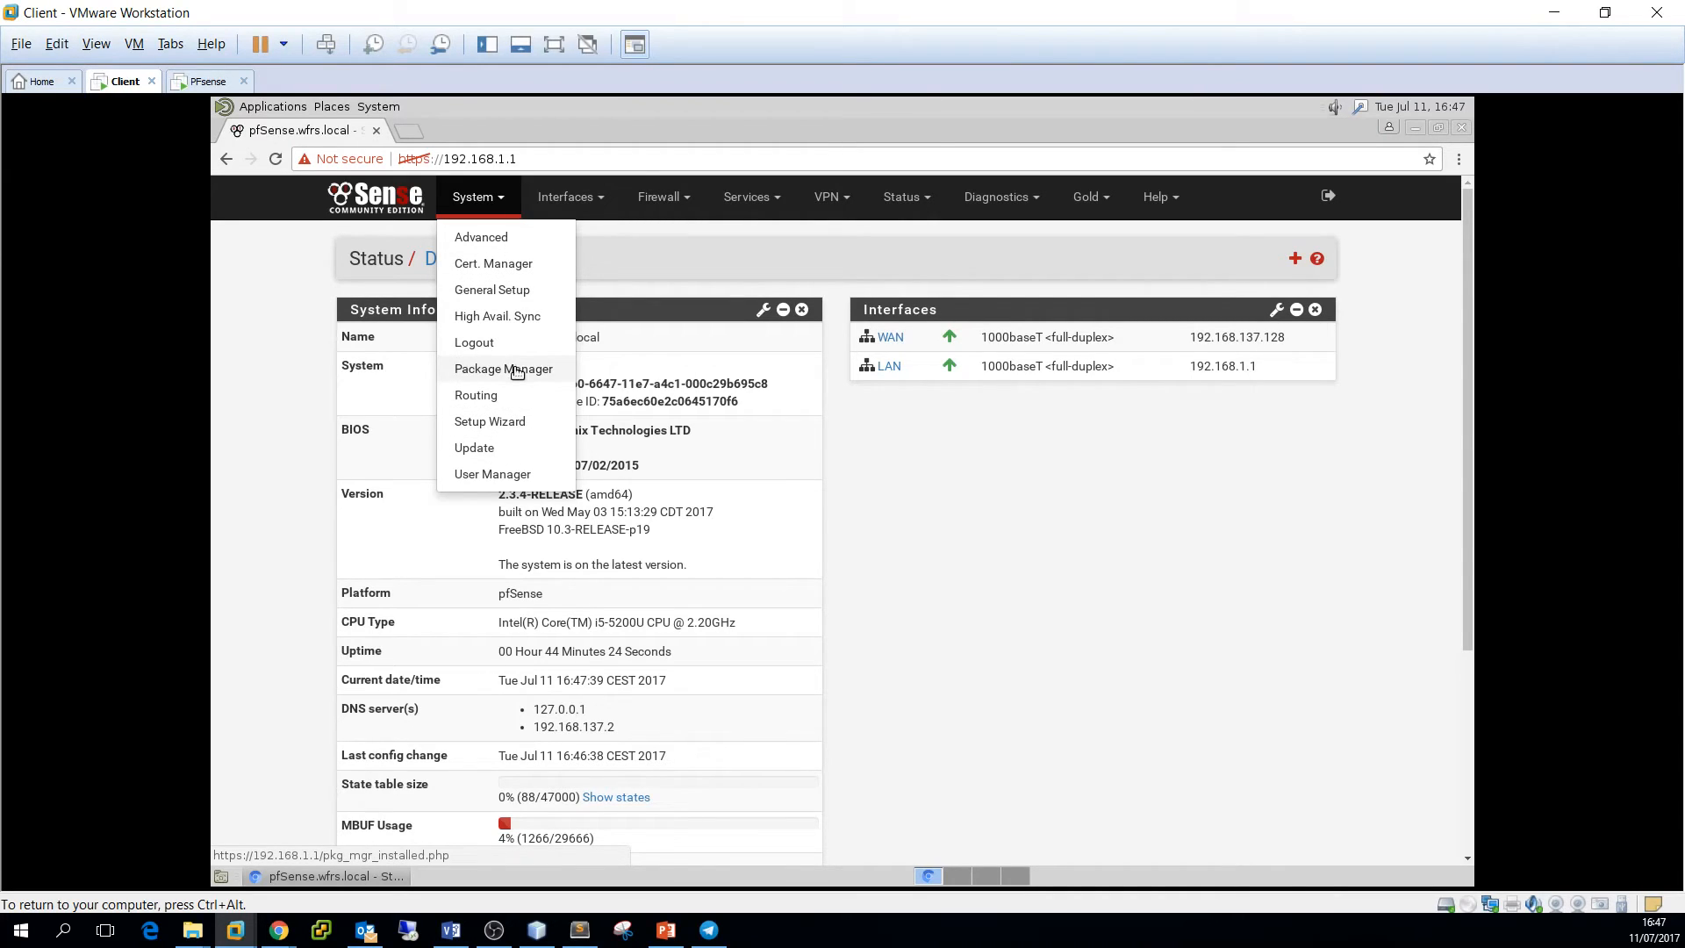
click(563, 369)
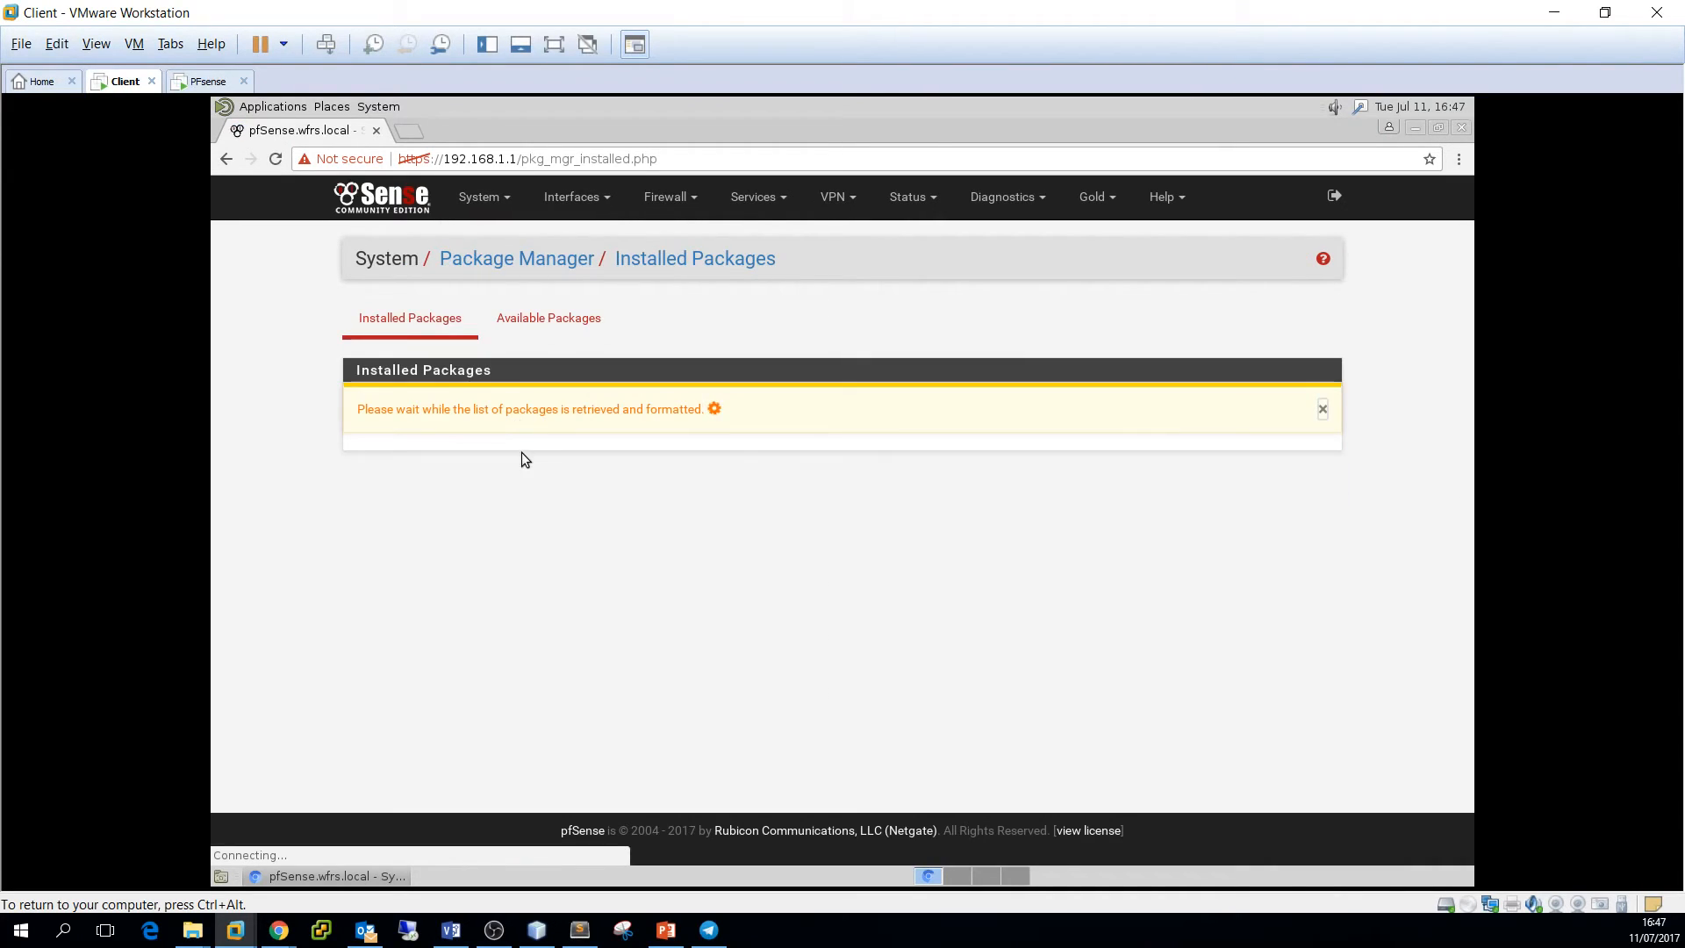
click(586, 324)
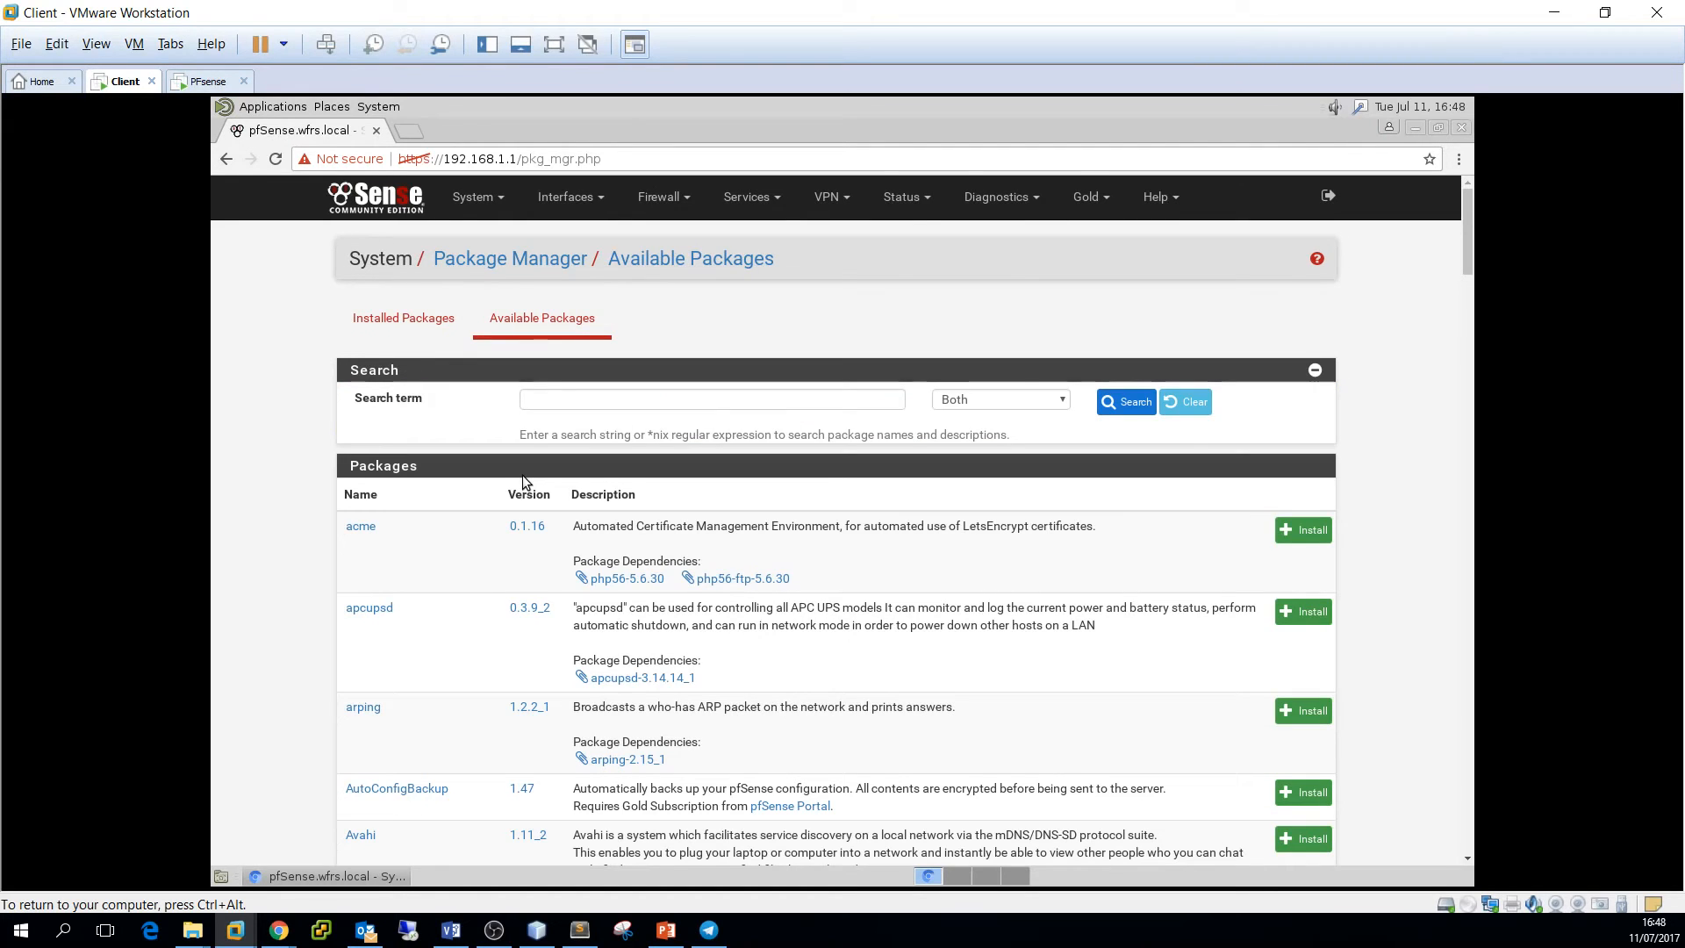
click(601, 403)
Search available packages for 'open' and install Open-VM-Tools, confirming the installation
text(open)
key(Return)
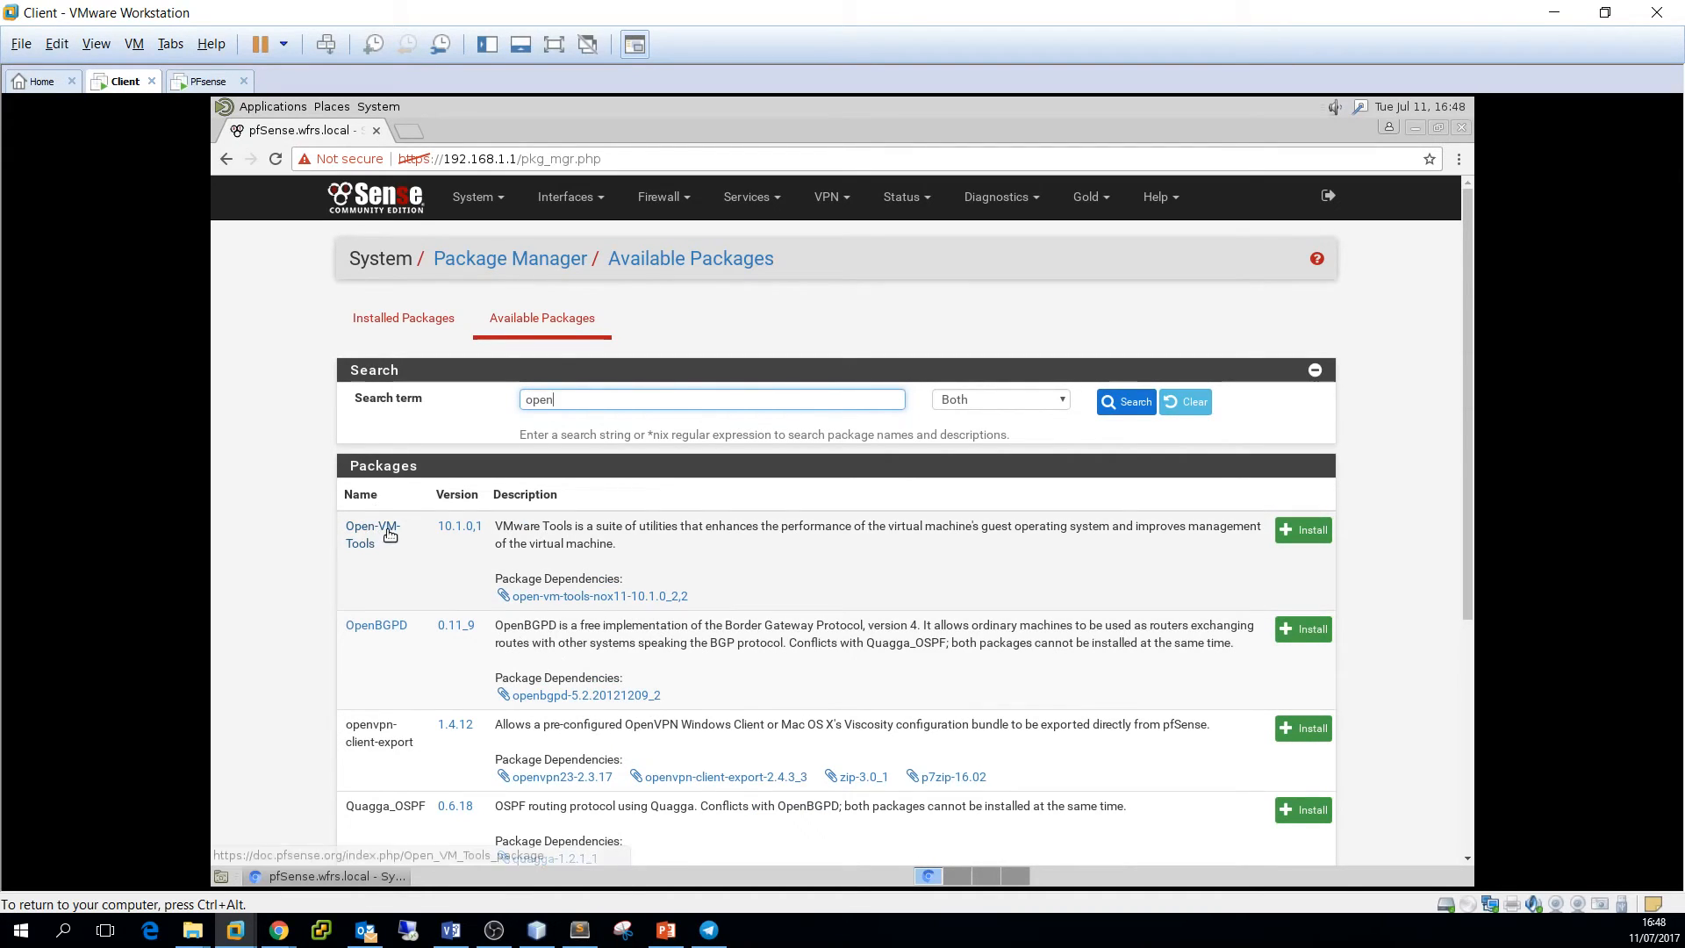
click(1324, 533)
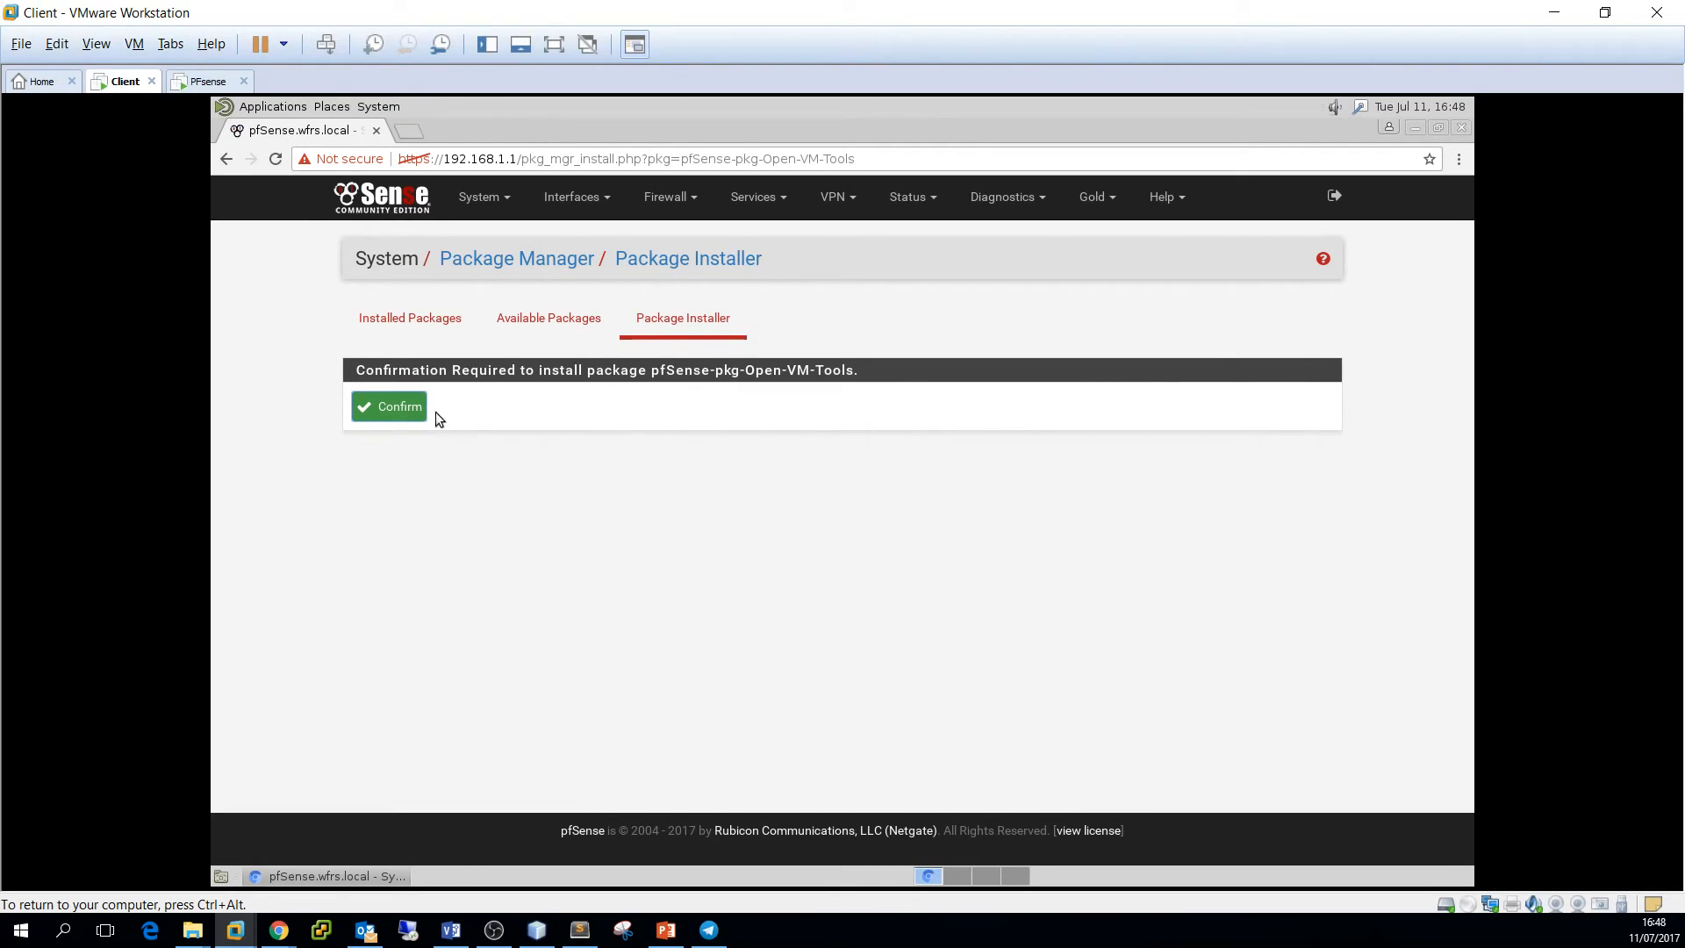
click(393, 406)
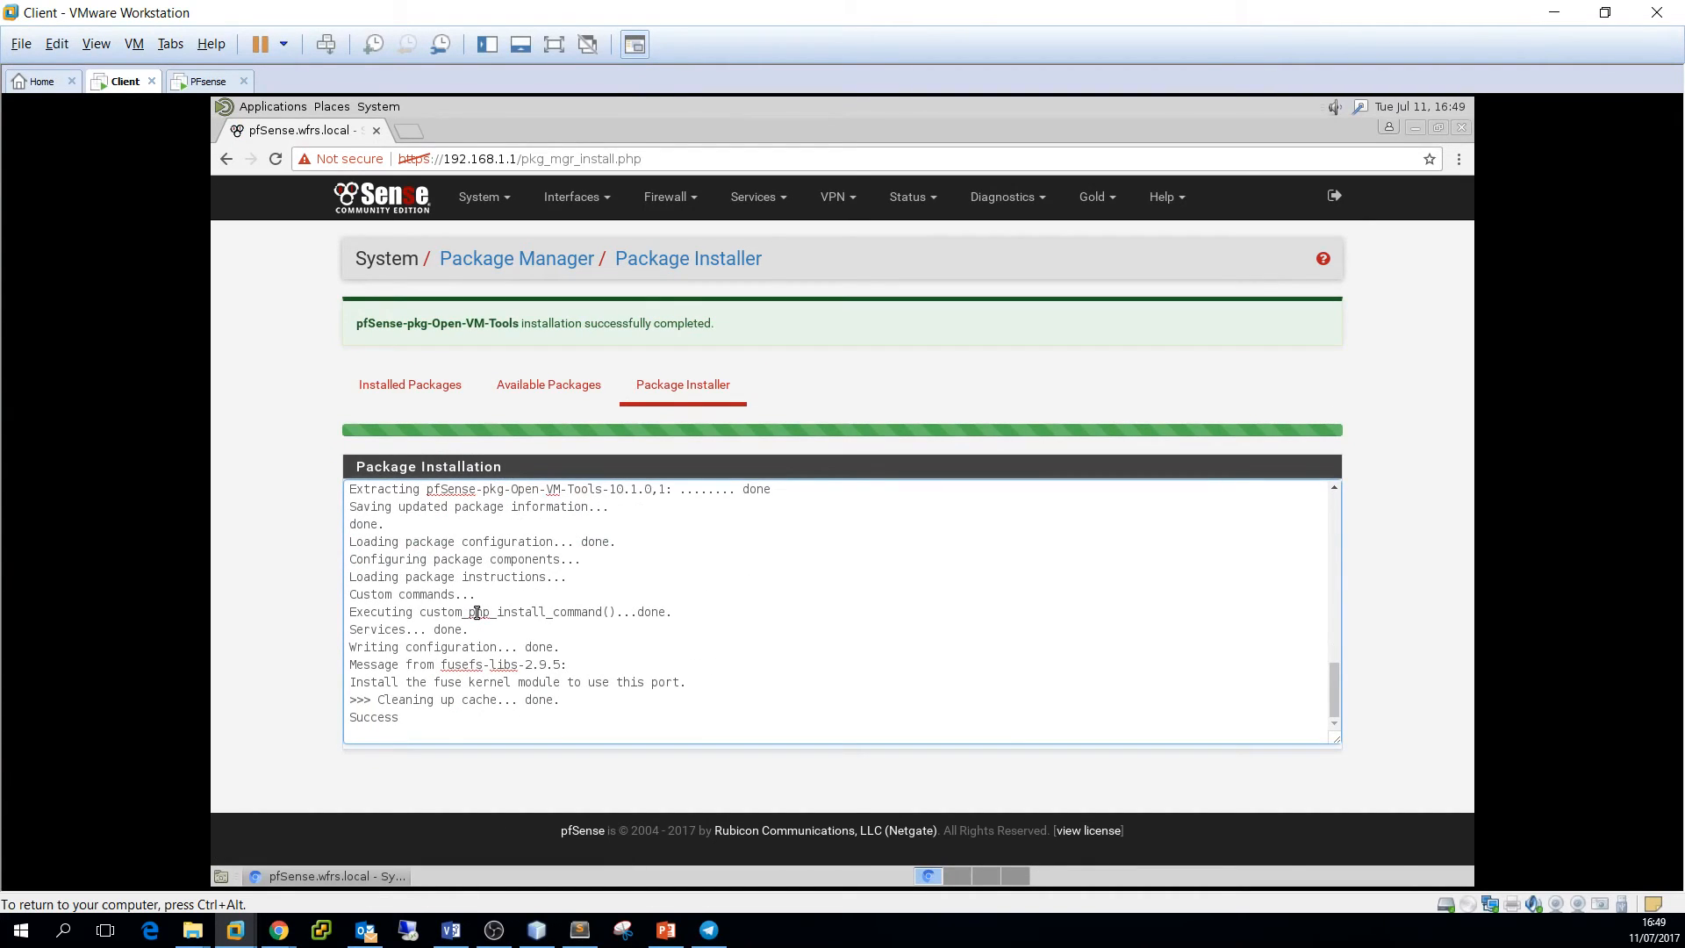
Check System Update shows 2.3.4 as current, then go to Diagnostics > Reboot
click(474, 200)
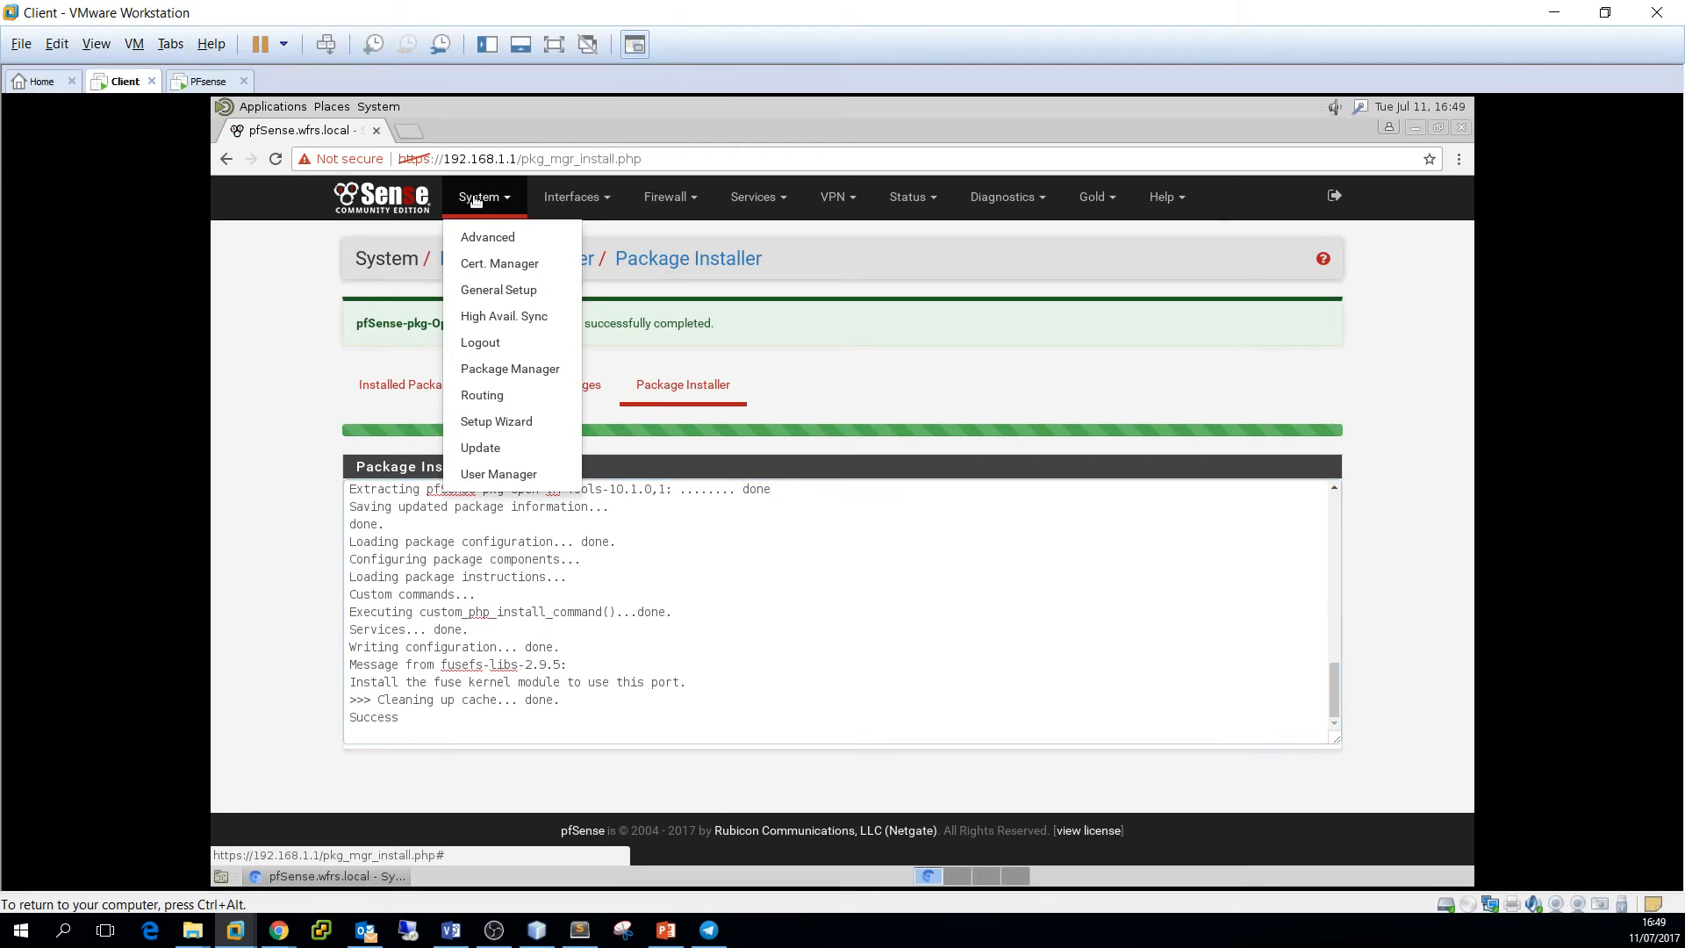
click(488, 445)
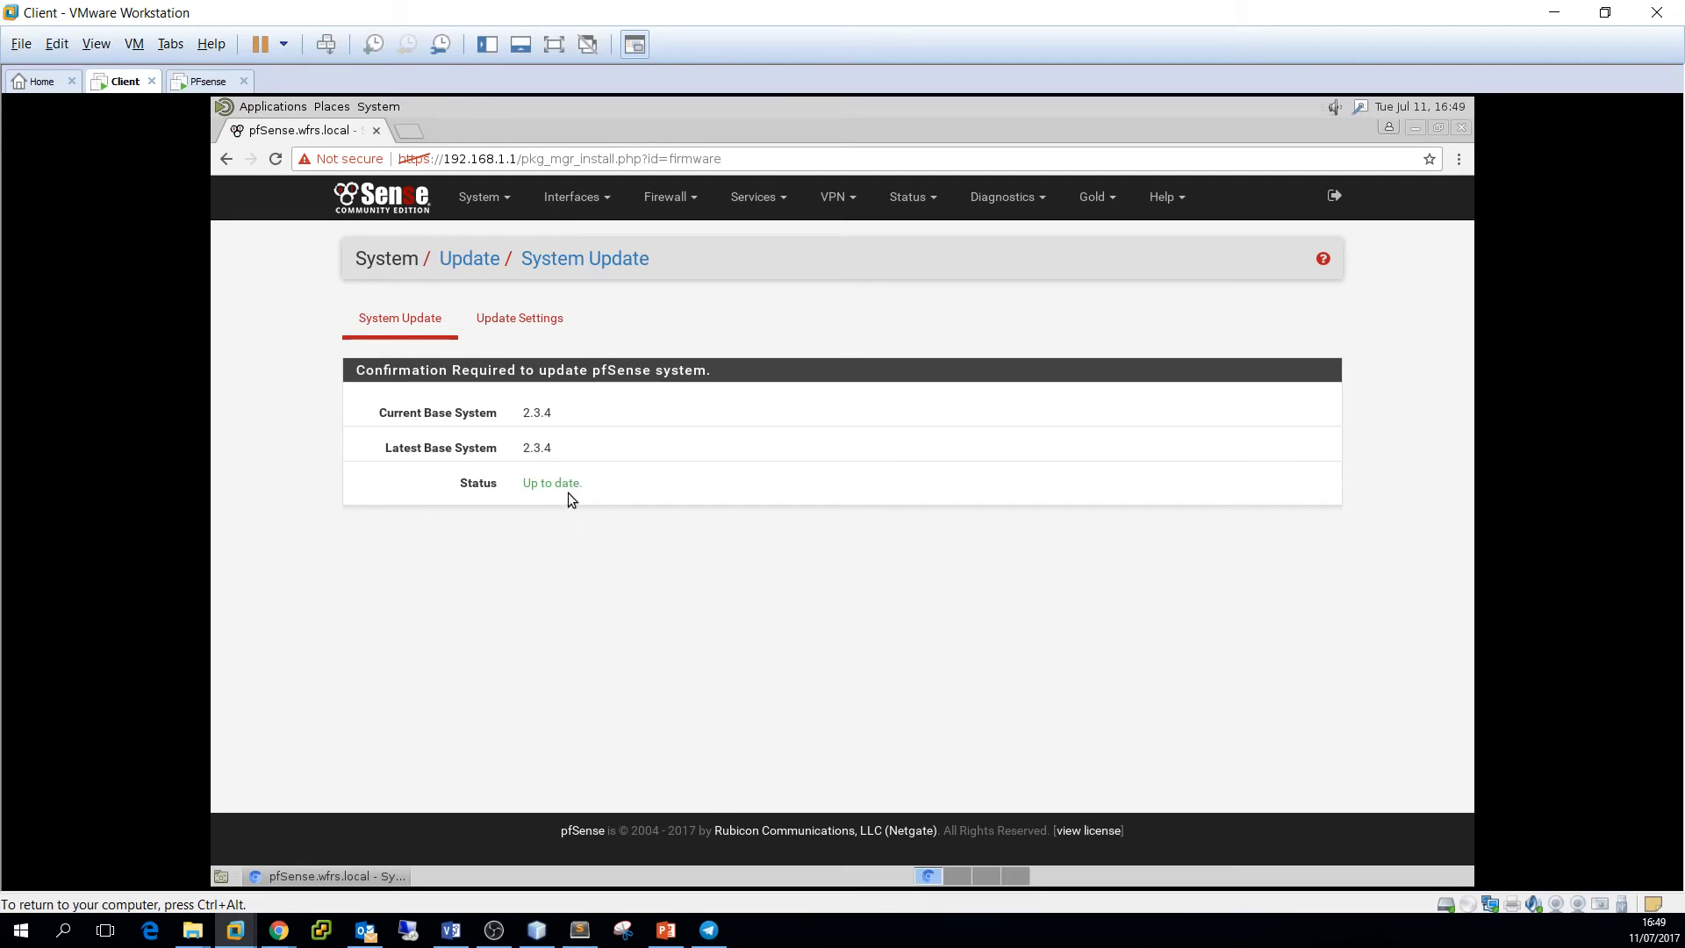
drag(524, 412, 566, 455)
click(569, 497)
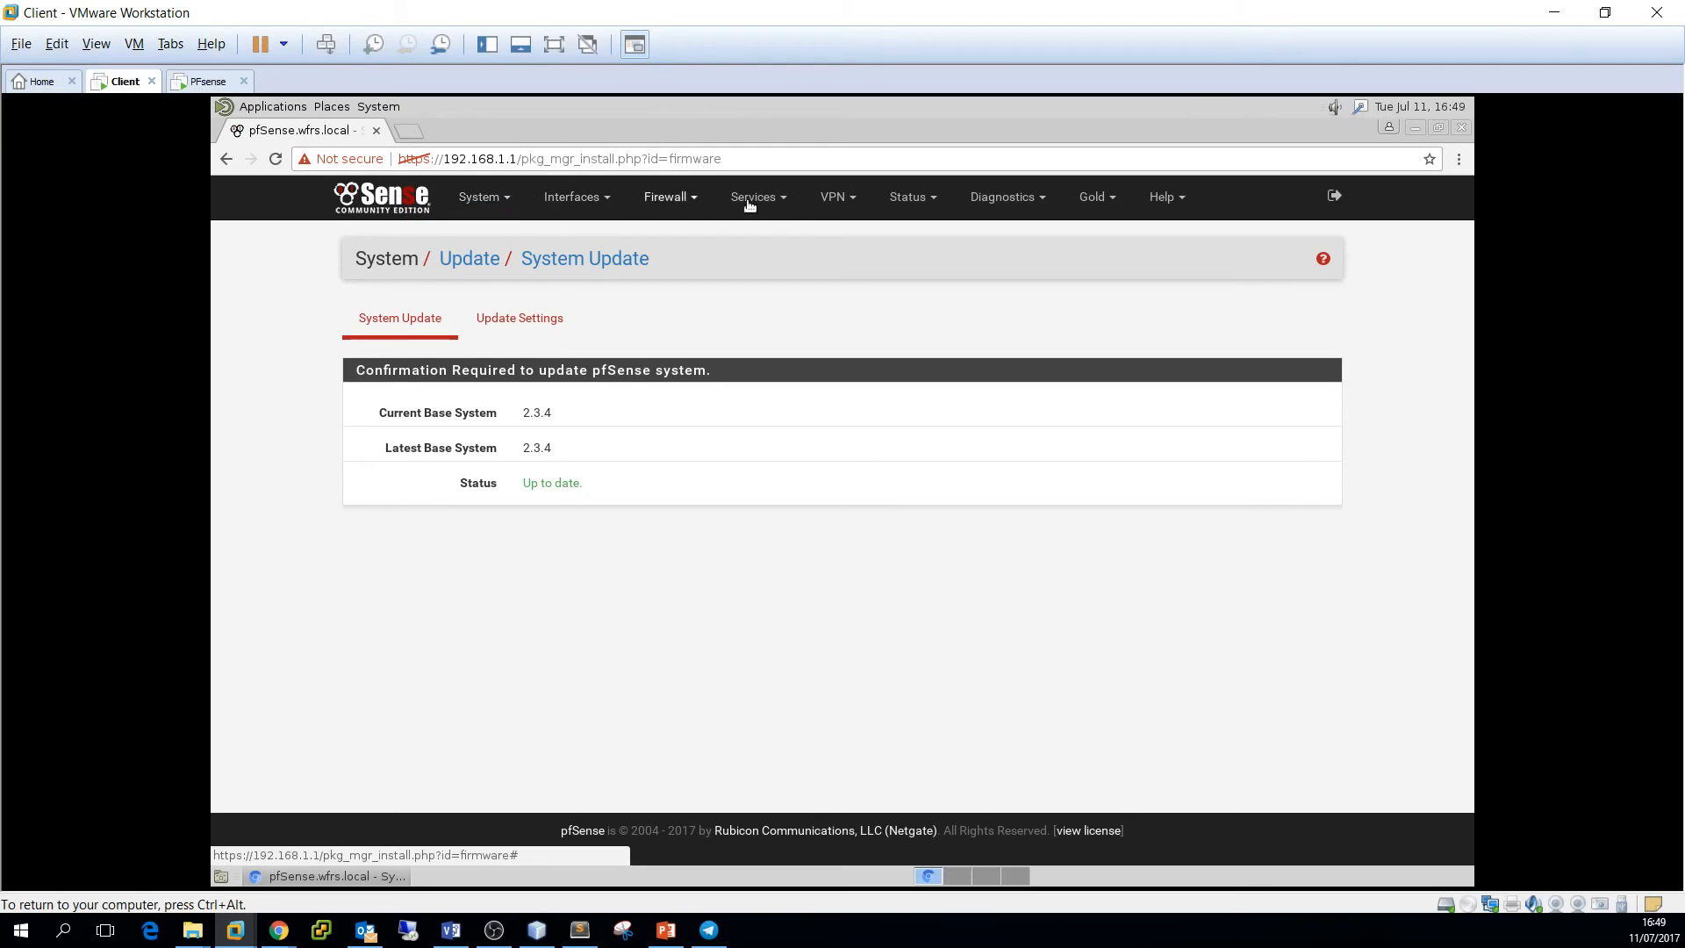
click(1020, 203)
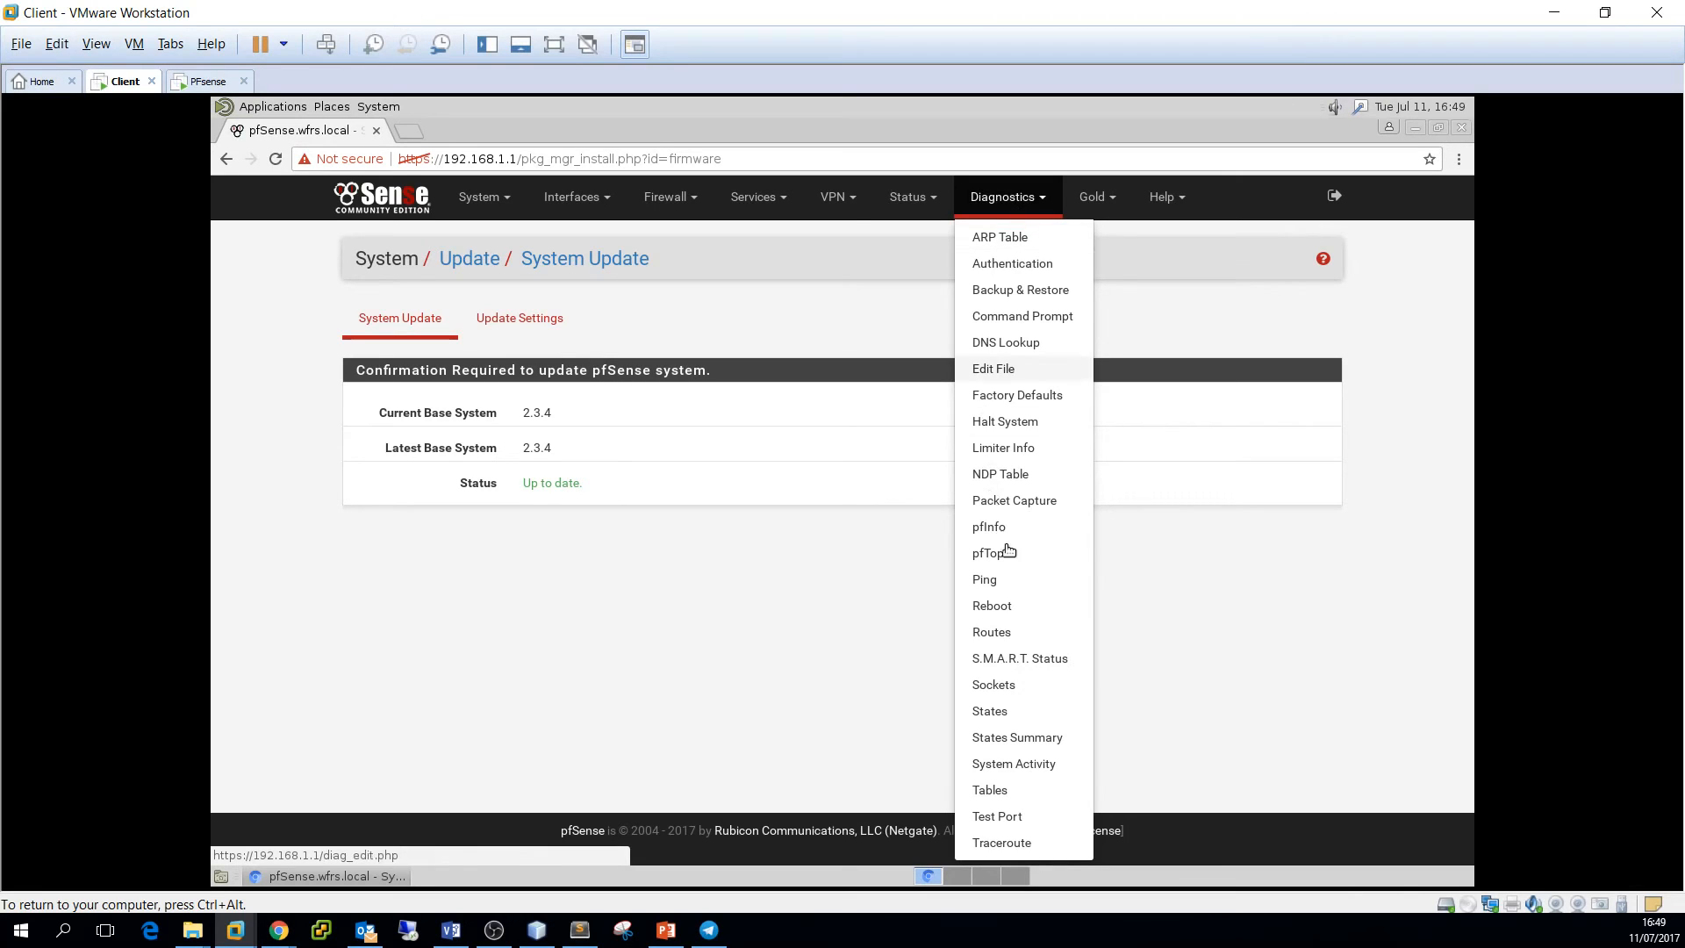
click(1011, 607)
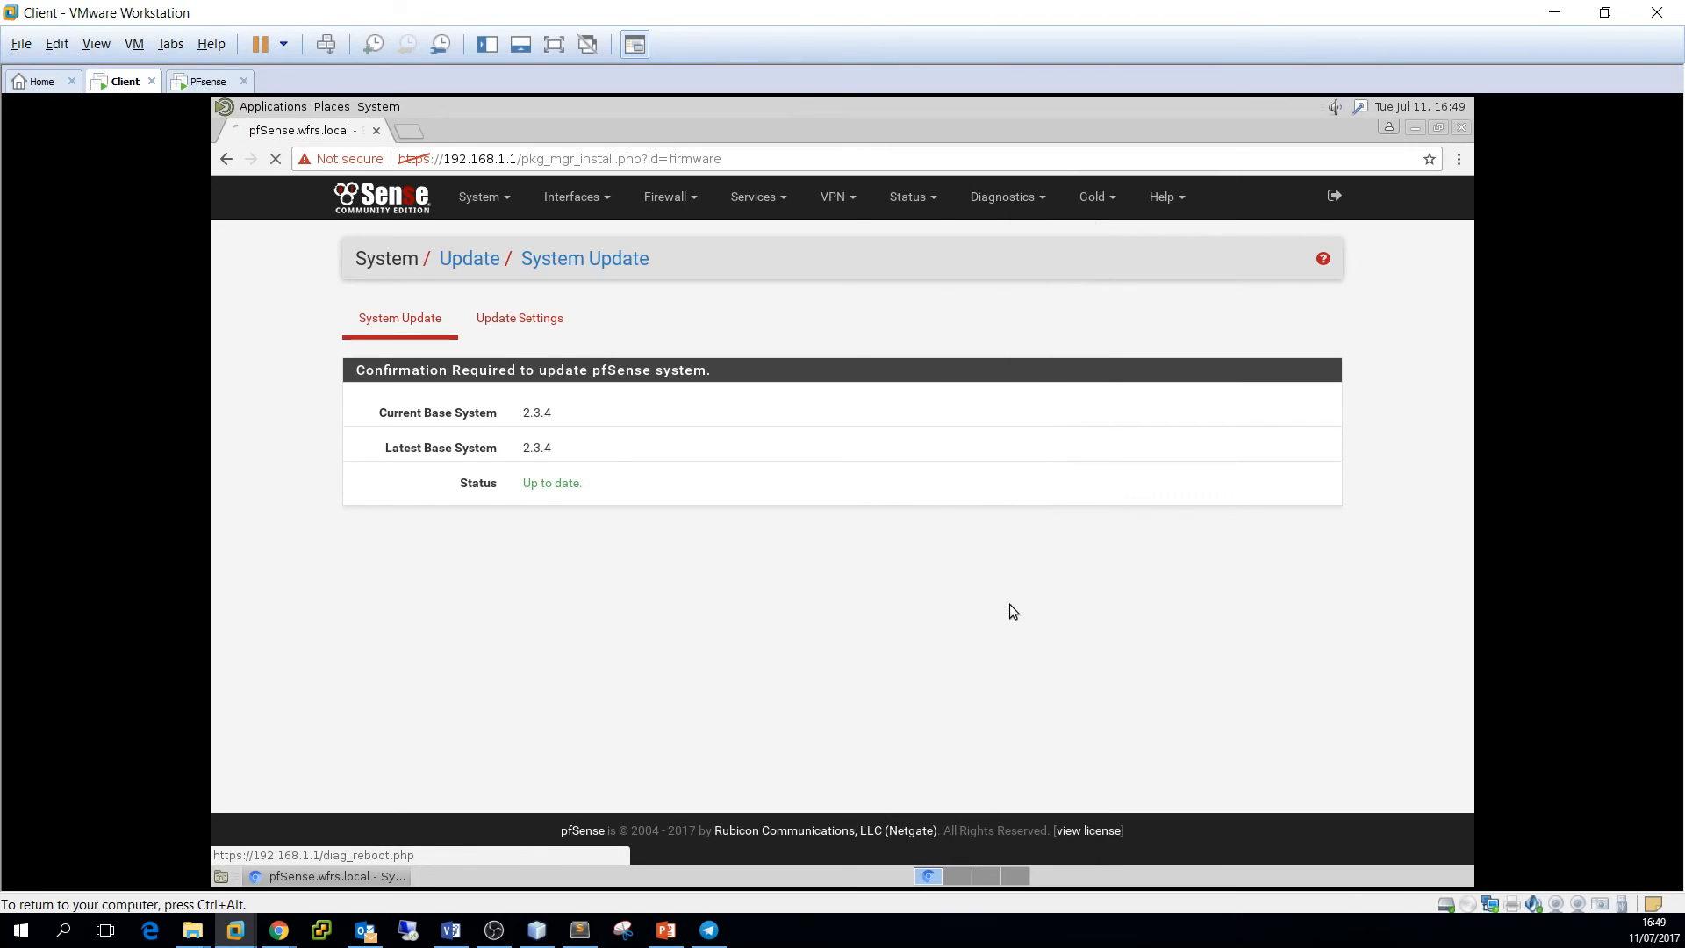
Reboot pfSense, watch its console boot on the PFsense tab, then return to the Client tab
click(411, 376)
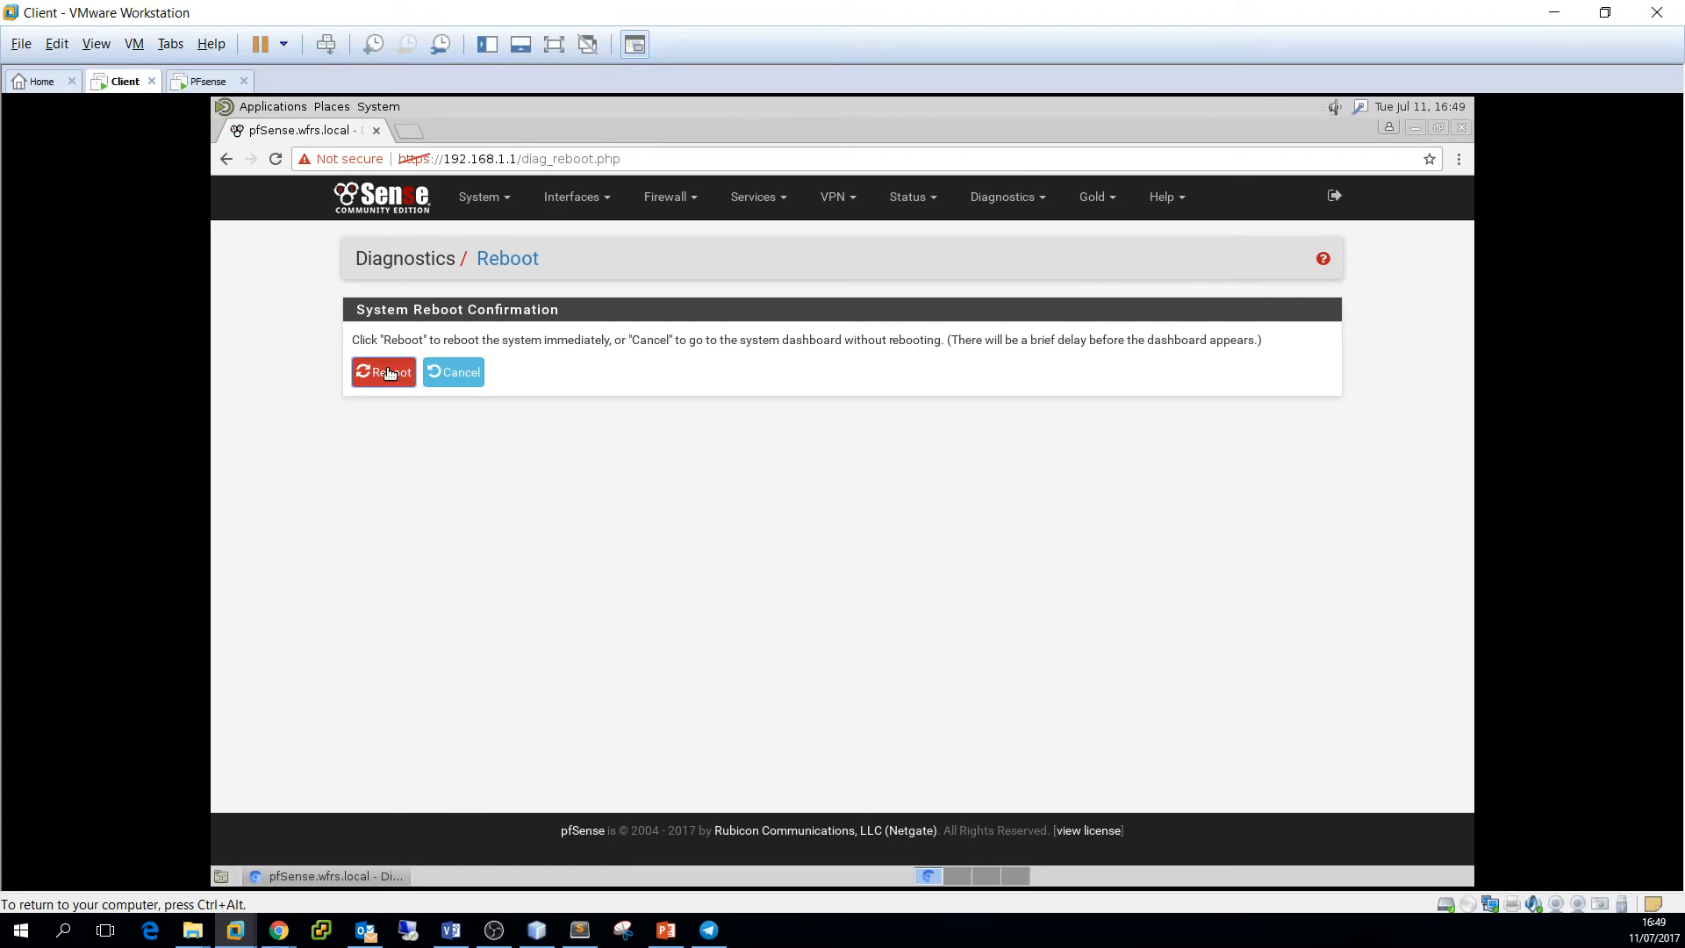
click(966, 260)
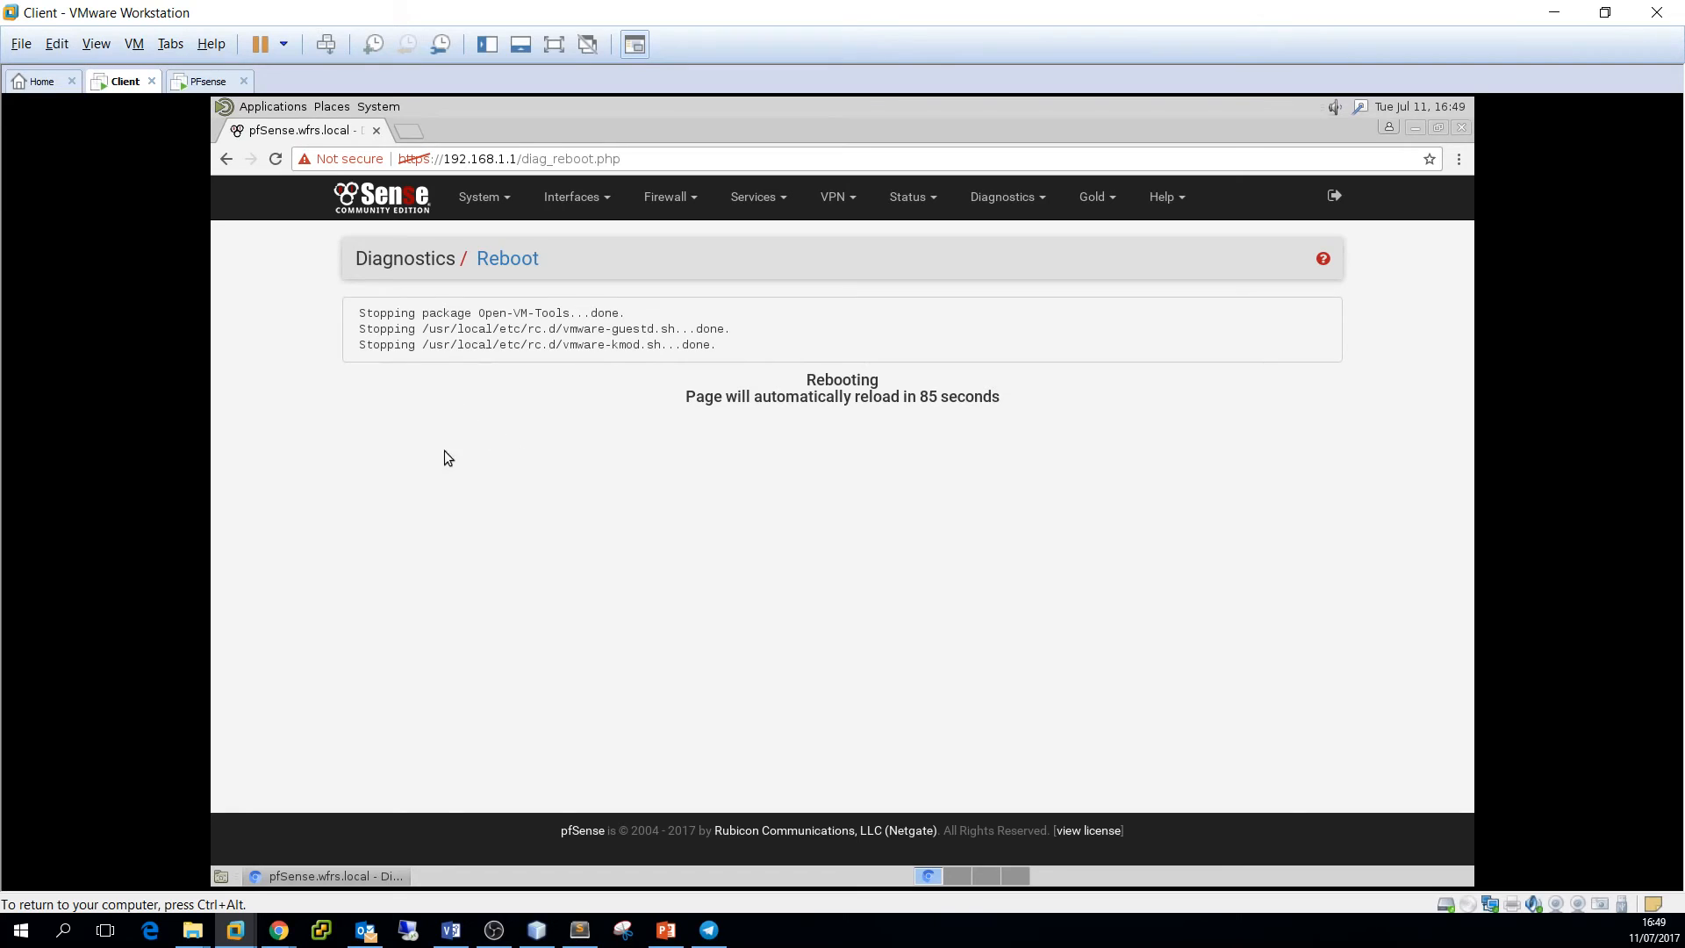
key(ctrl+alt)
click(198, 86)
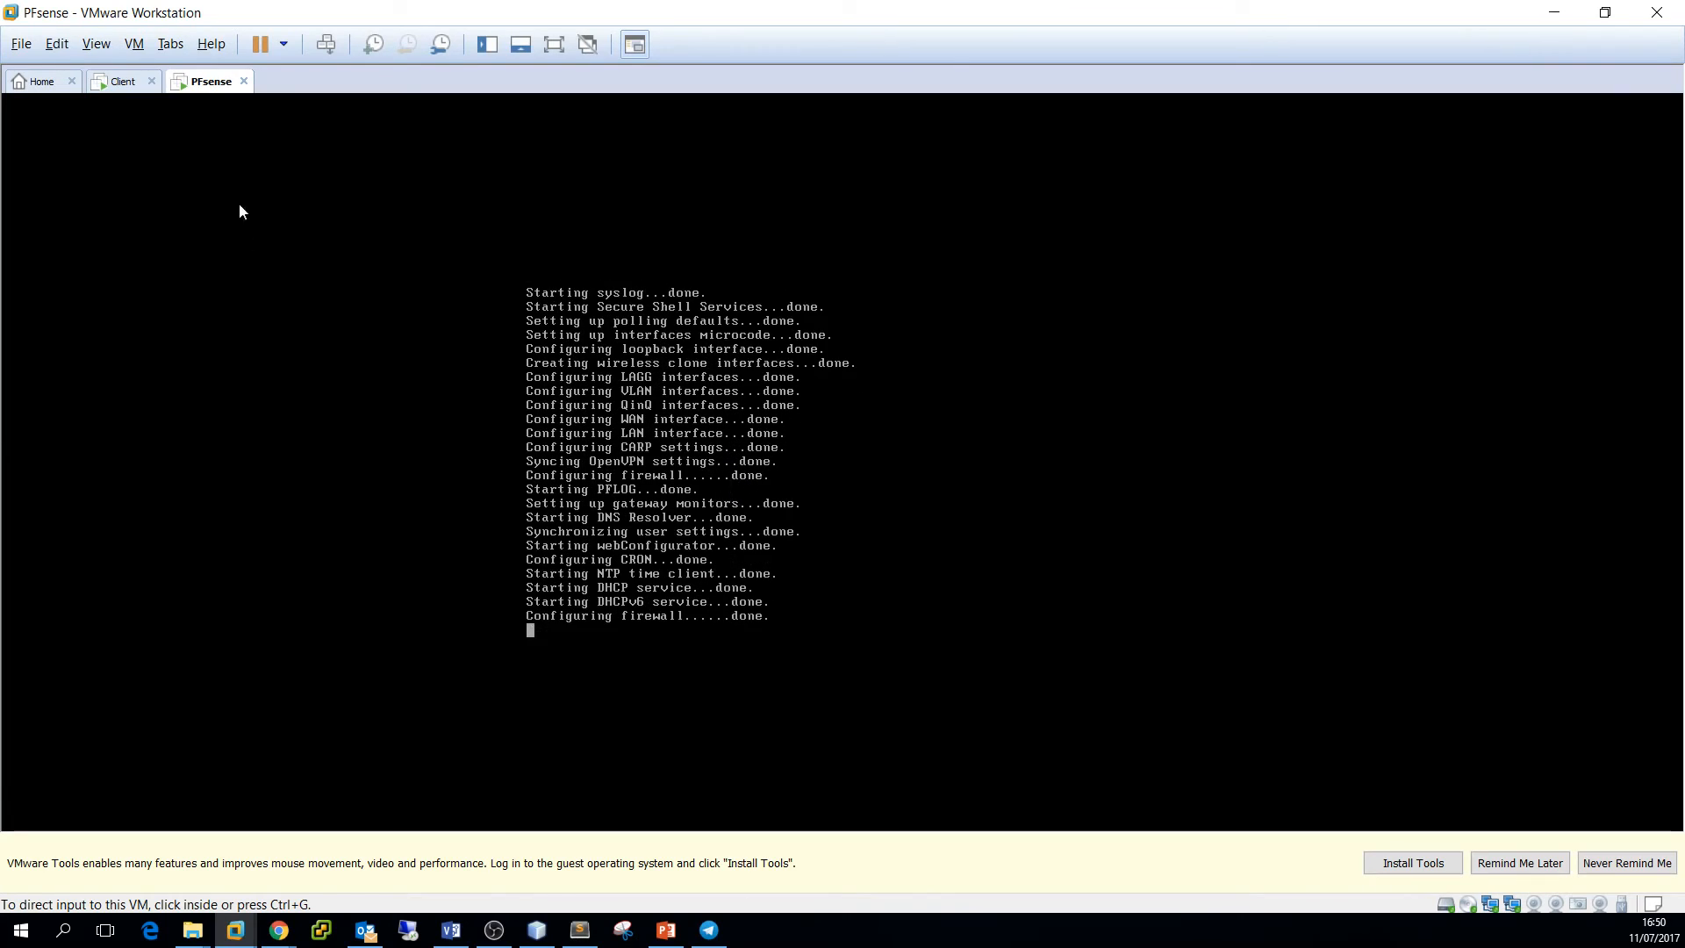
click(106, 84)
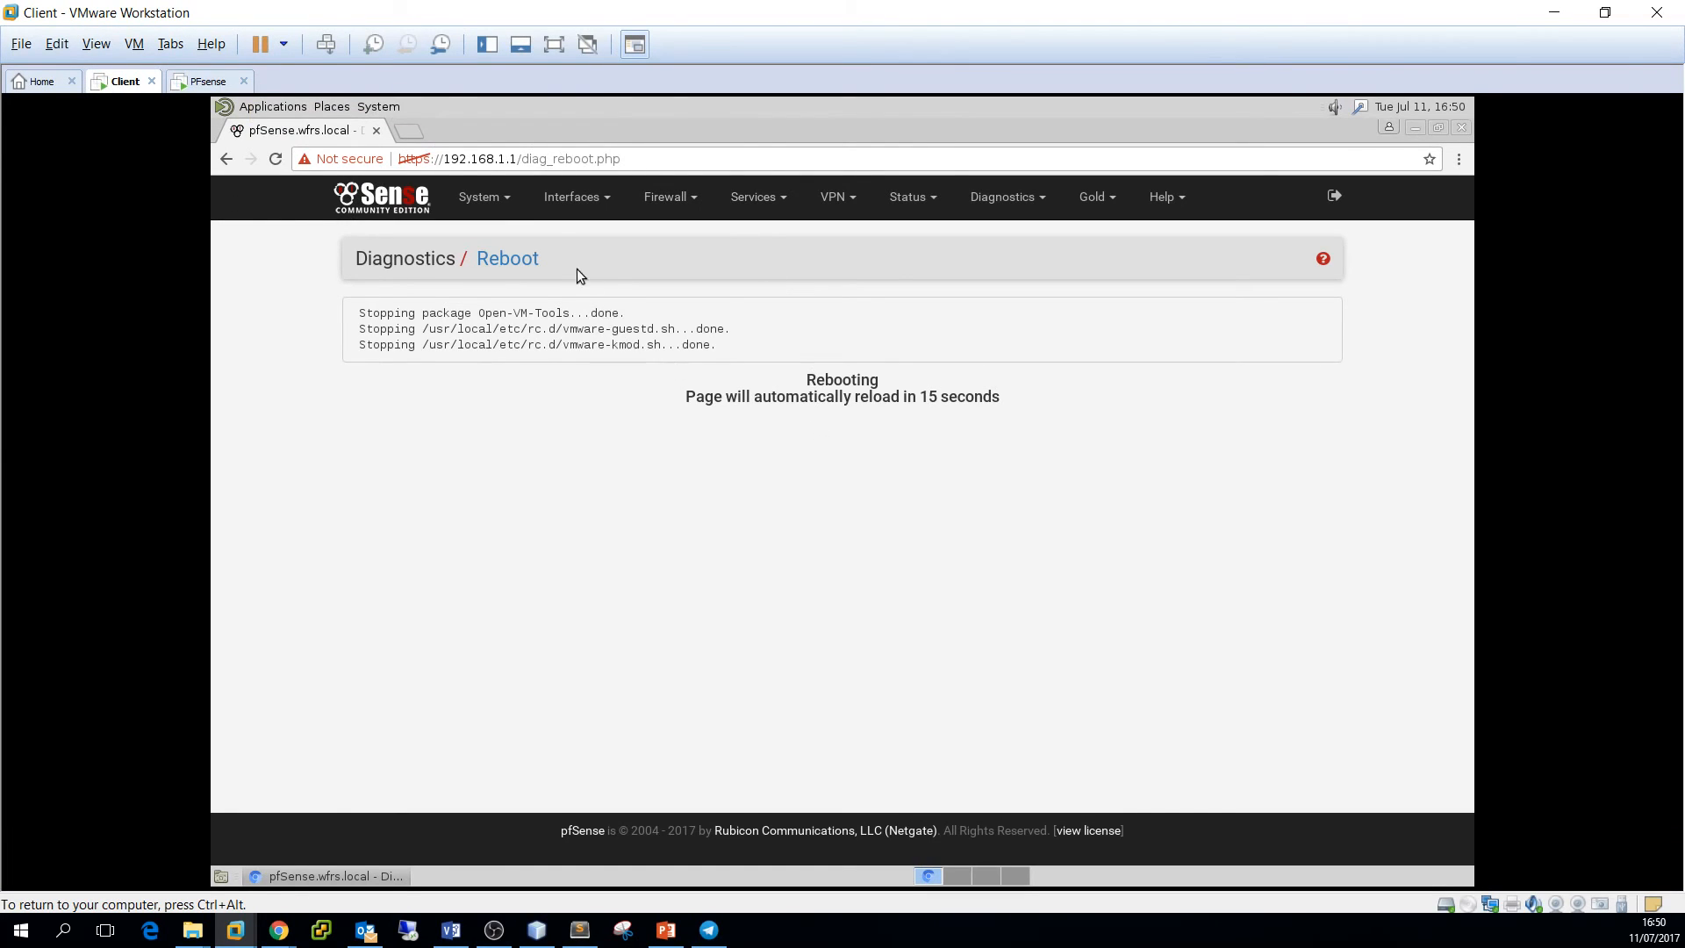
Log back in to the pfSense web GUI with the admin username and password
click(384, 211)
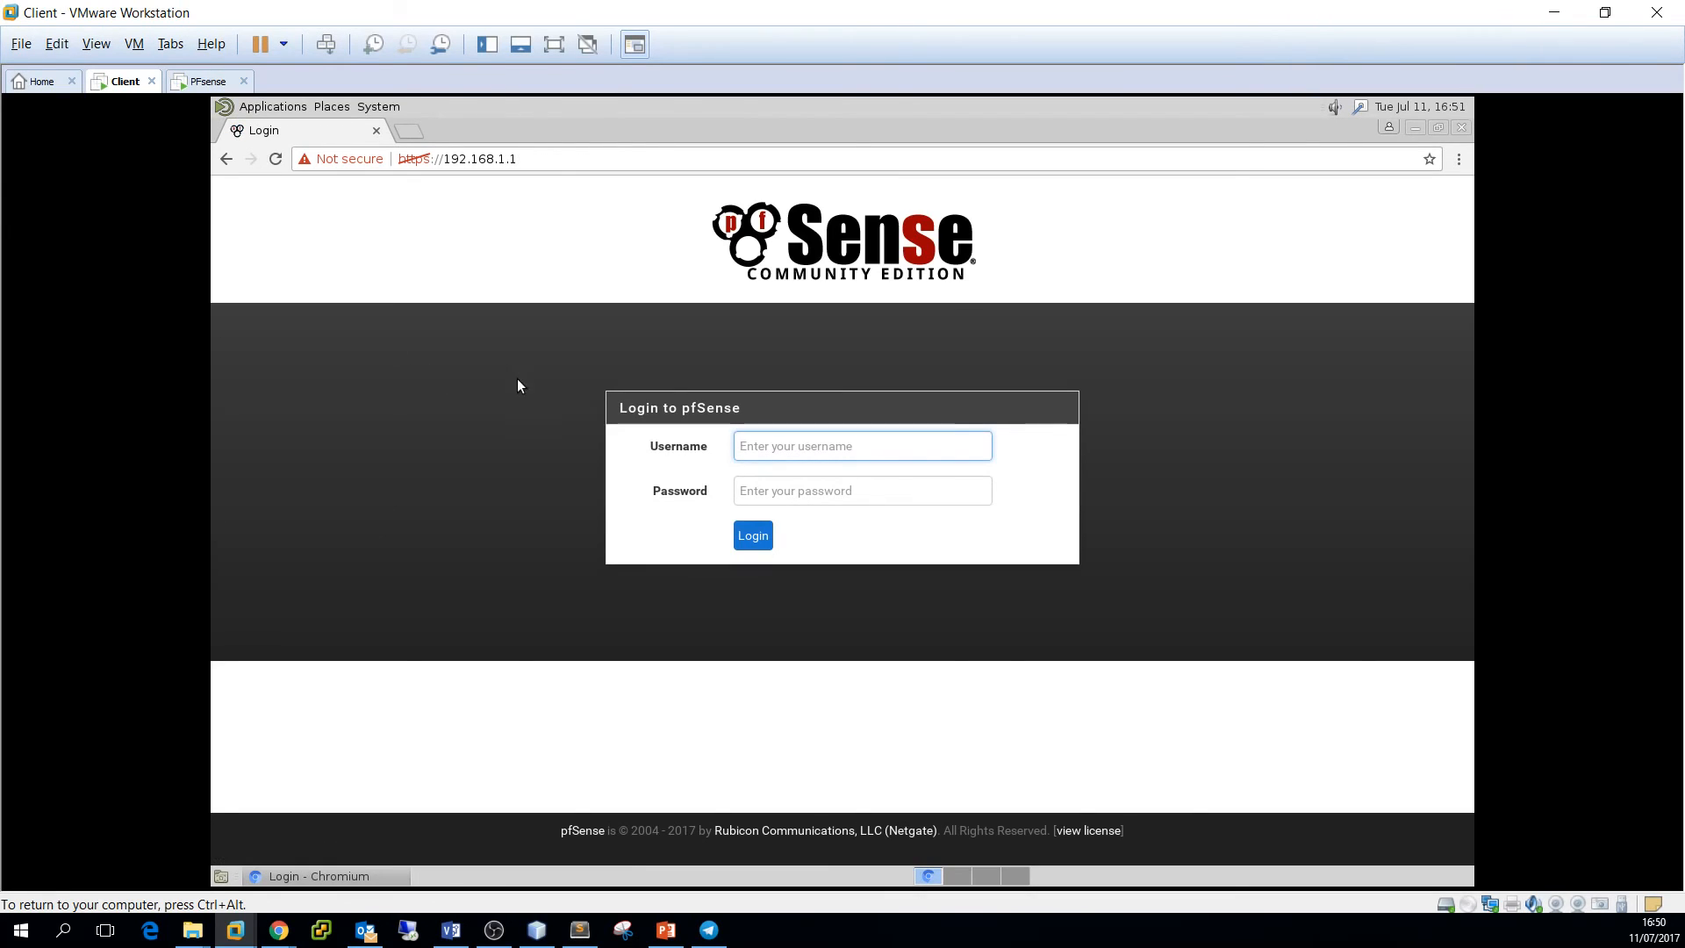
click(822, 441)
text(admin)
key(Tab)
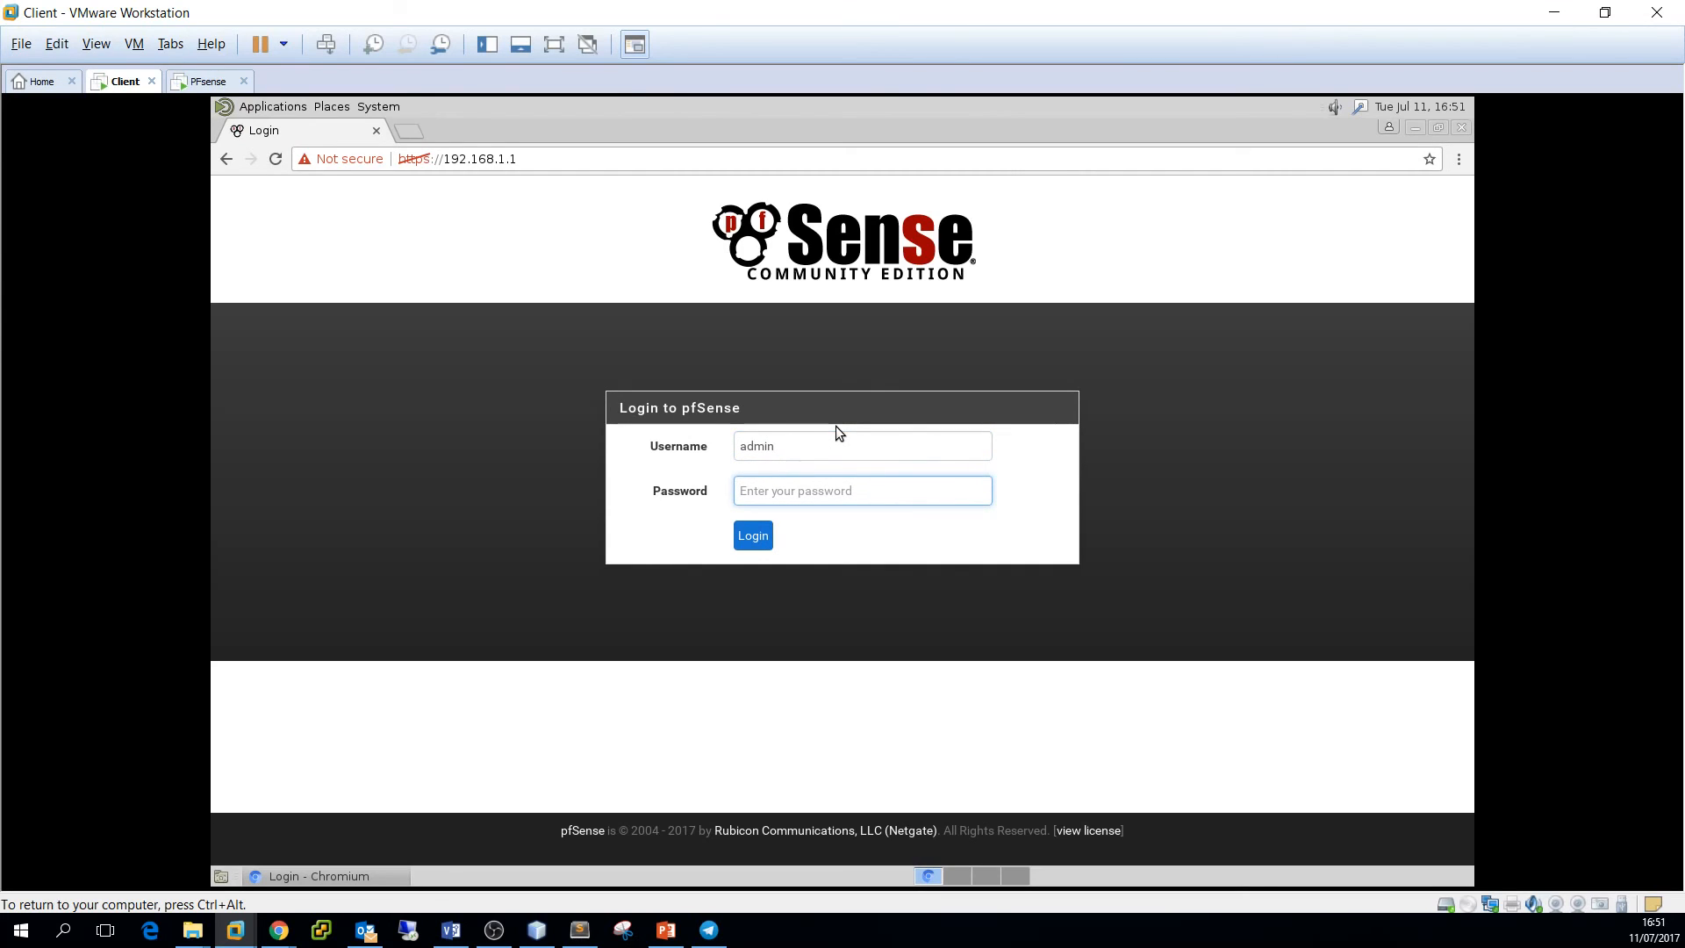
text(pfsense)
click(760, 537)
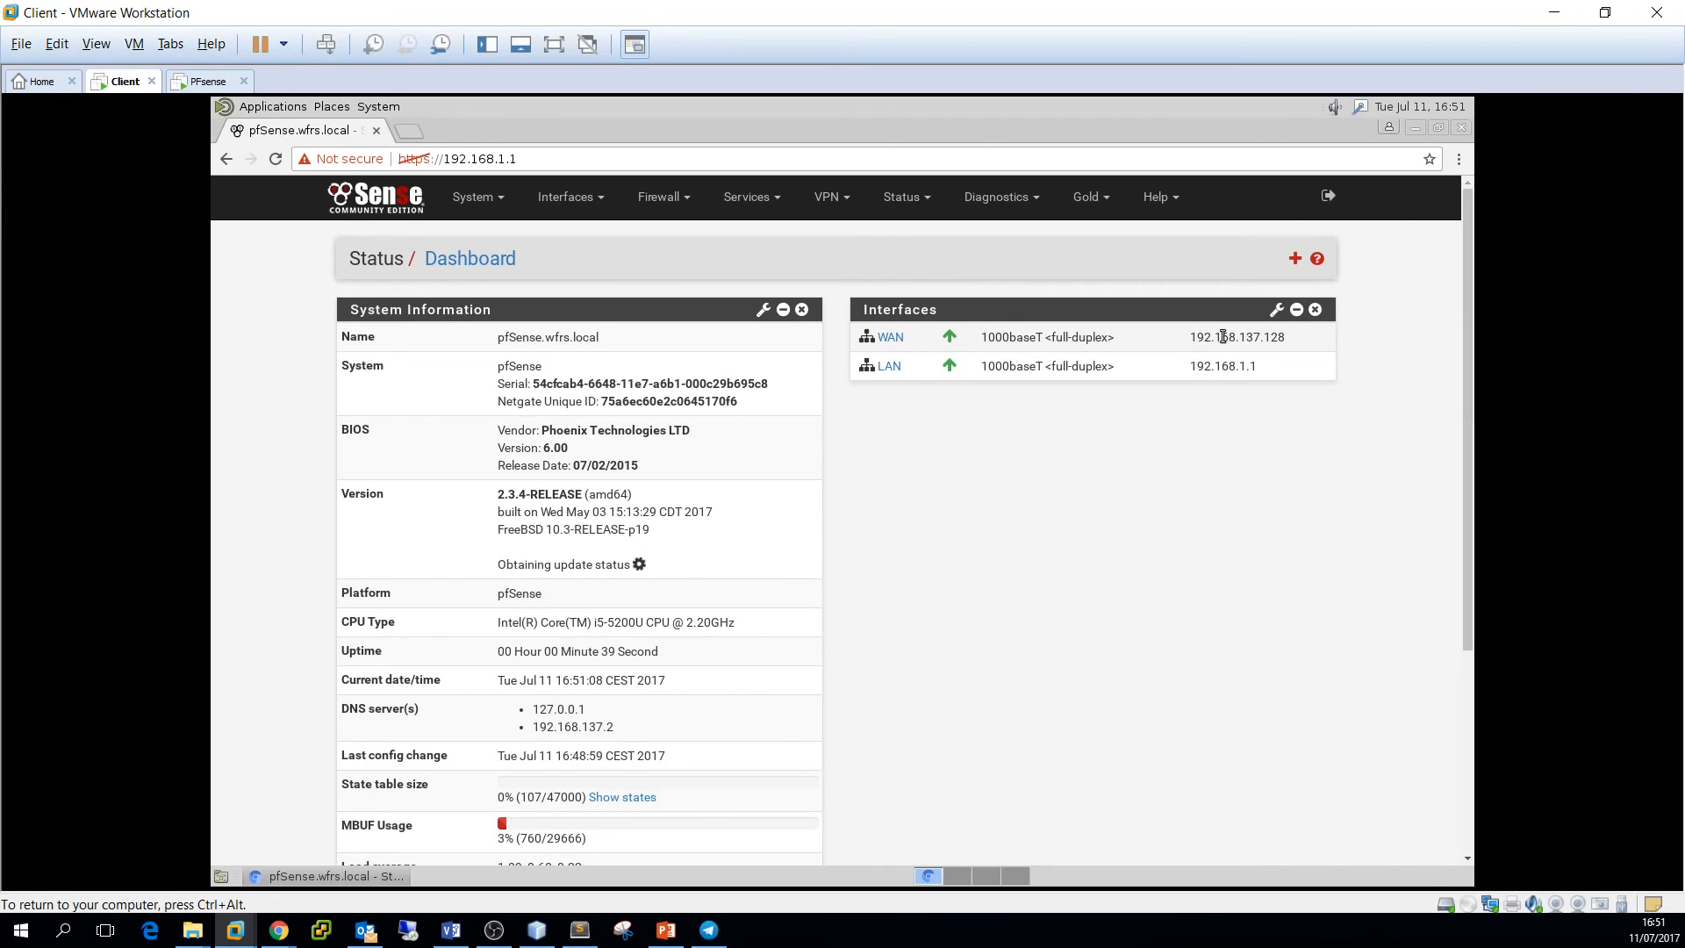
Verify the dashboard lists WAN 192.168.137.128 and LAN 192.168.1.1, then view the PFsense console
drag(1190, 338, 1293, 335)
click(1252, 337)
drag(1239, 337, 1283, 337)
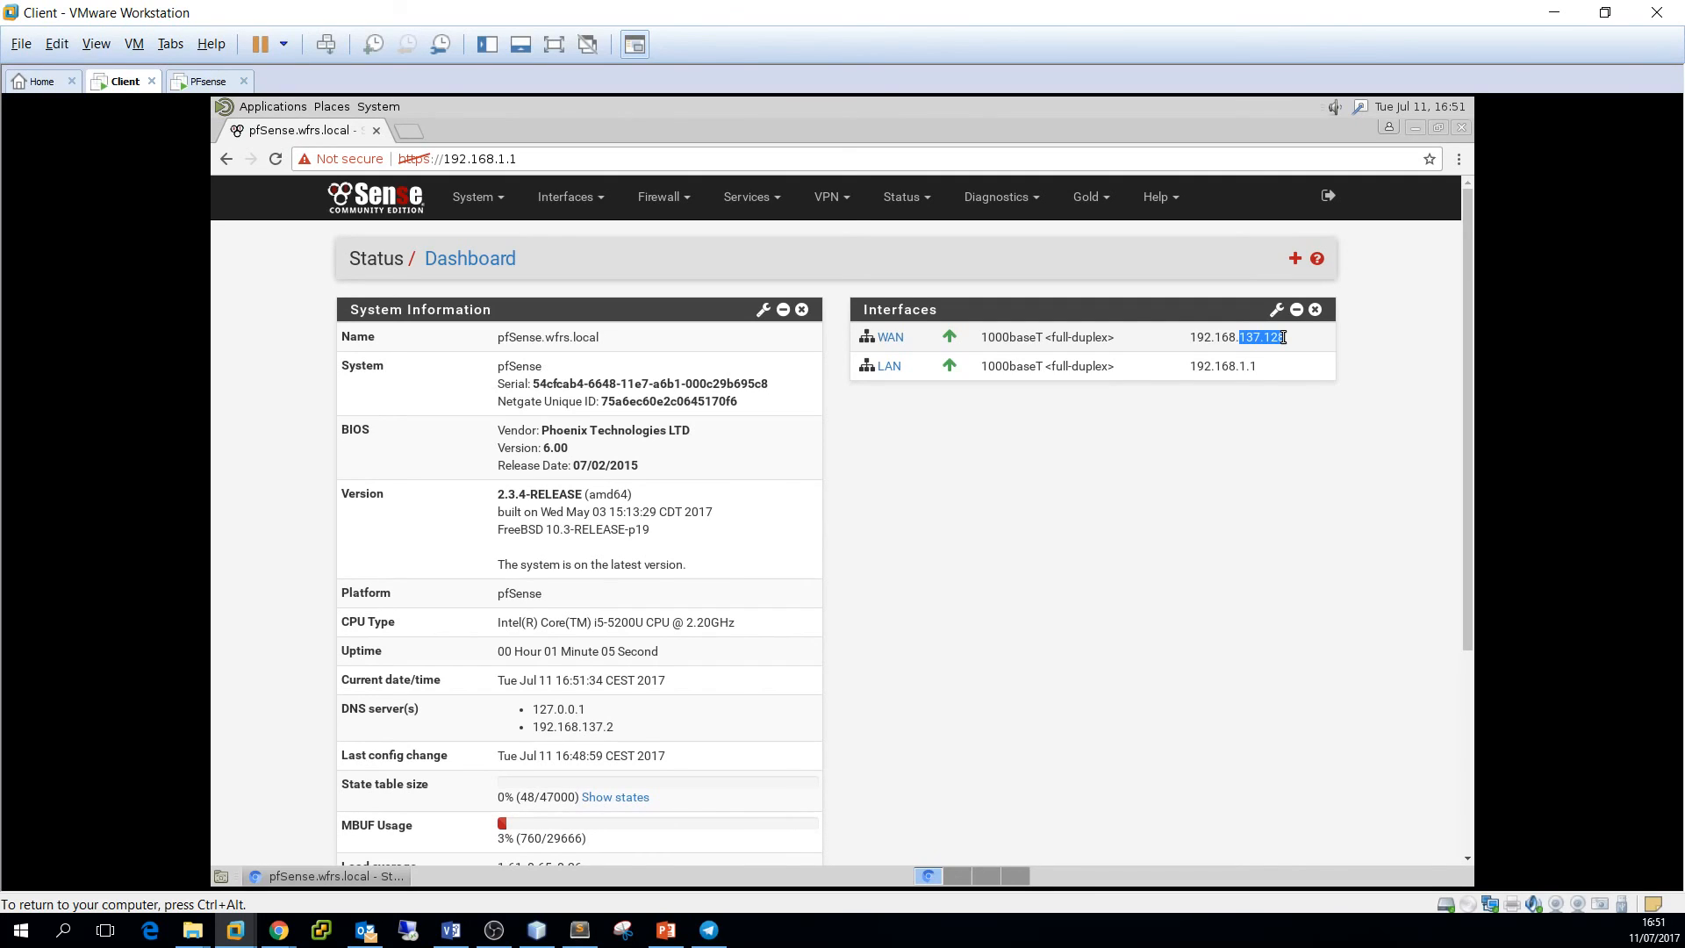
drag(1259, 365, 1241, 368)
click(208, 81)
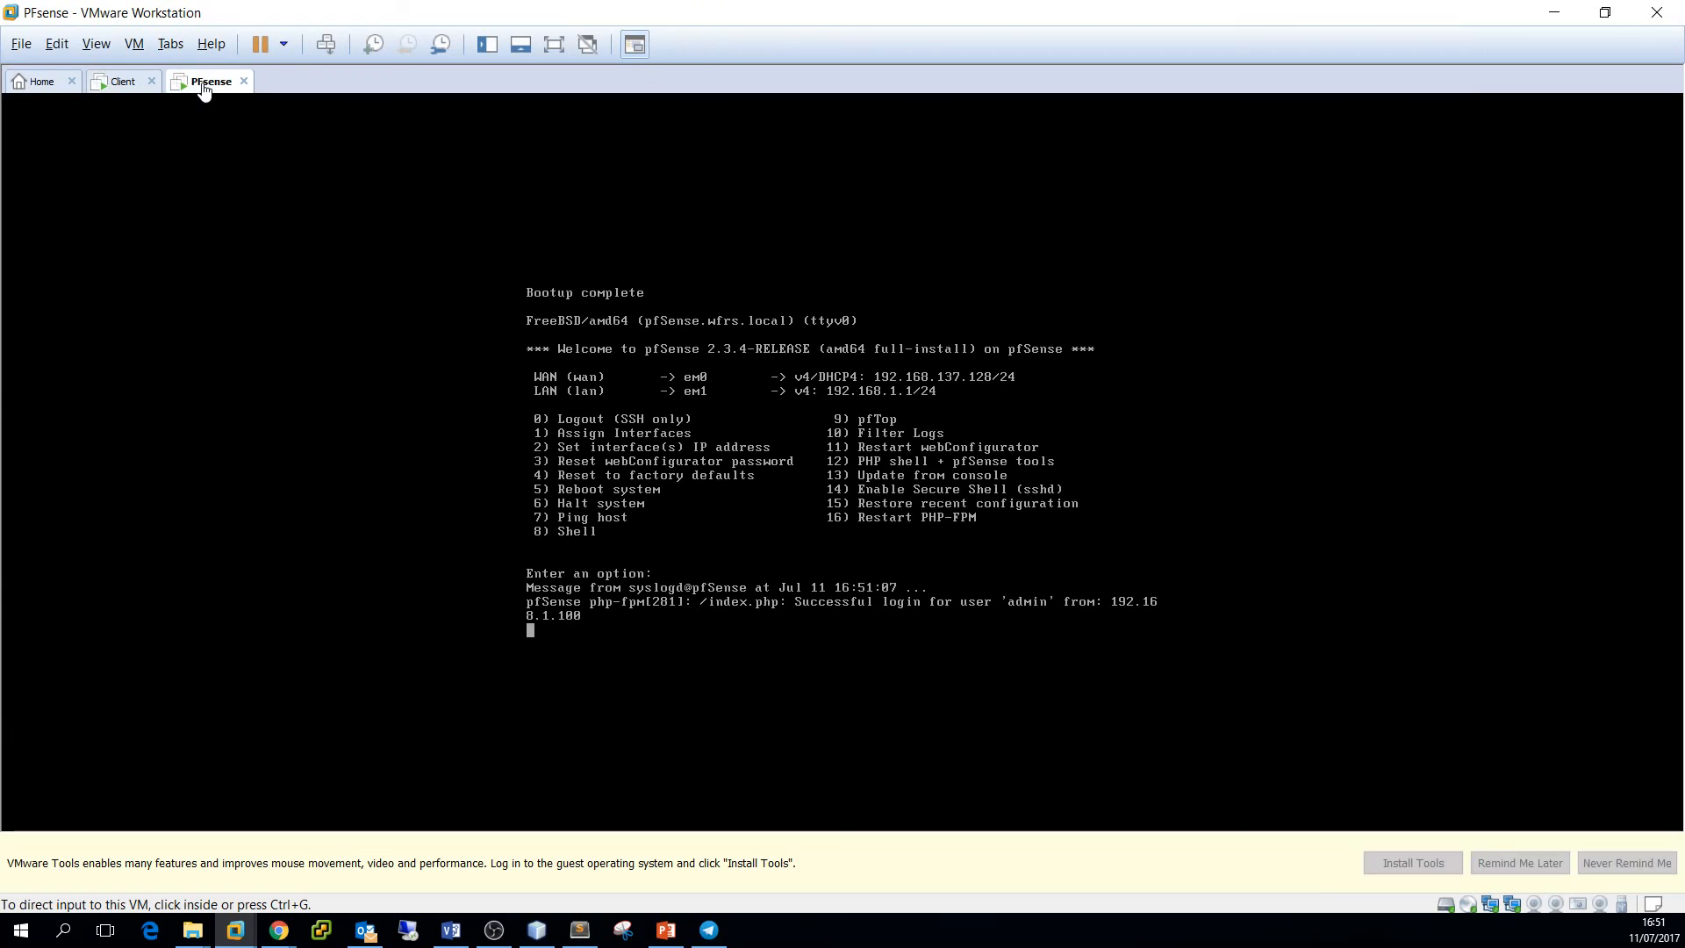
On the Client VM, load google.nl in a new browser tab, then return to the pfSense dashboard tab
click(119, 81)
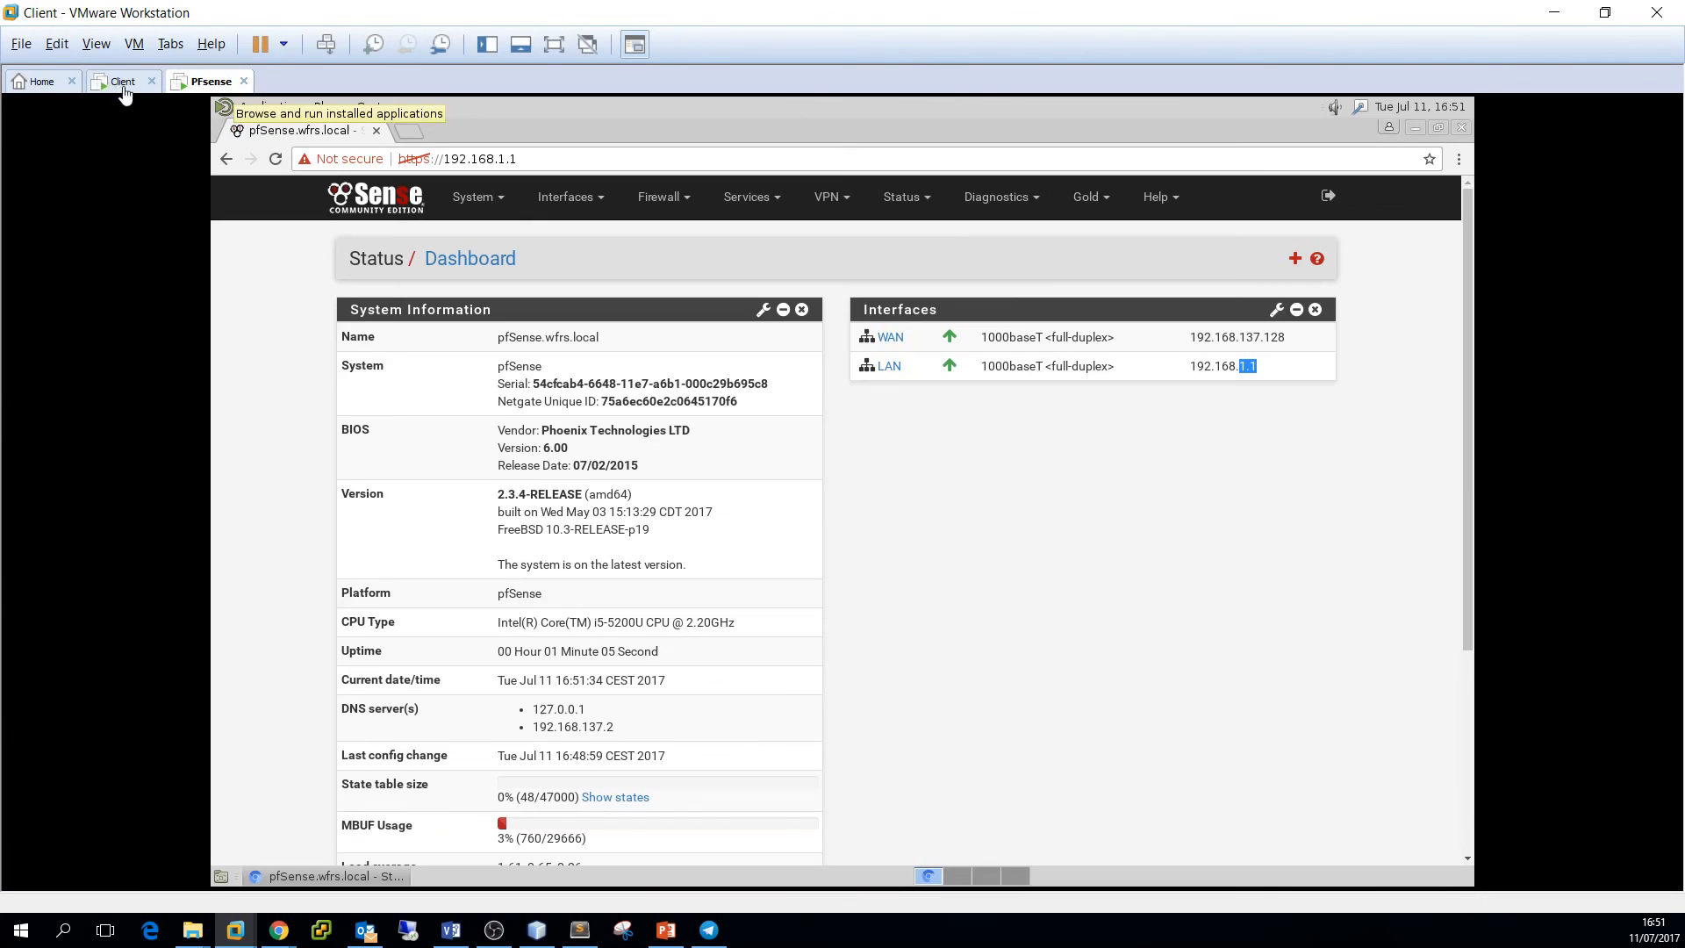
click(404, 131)
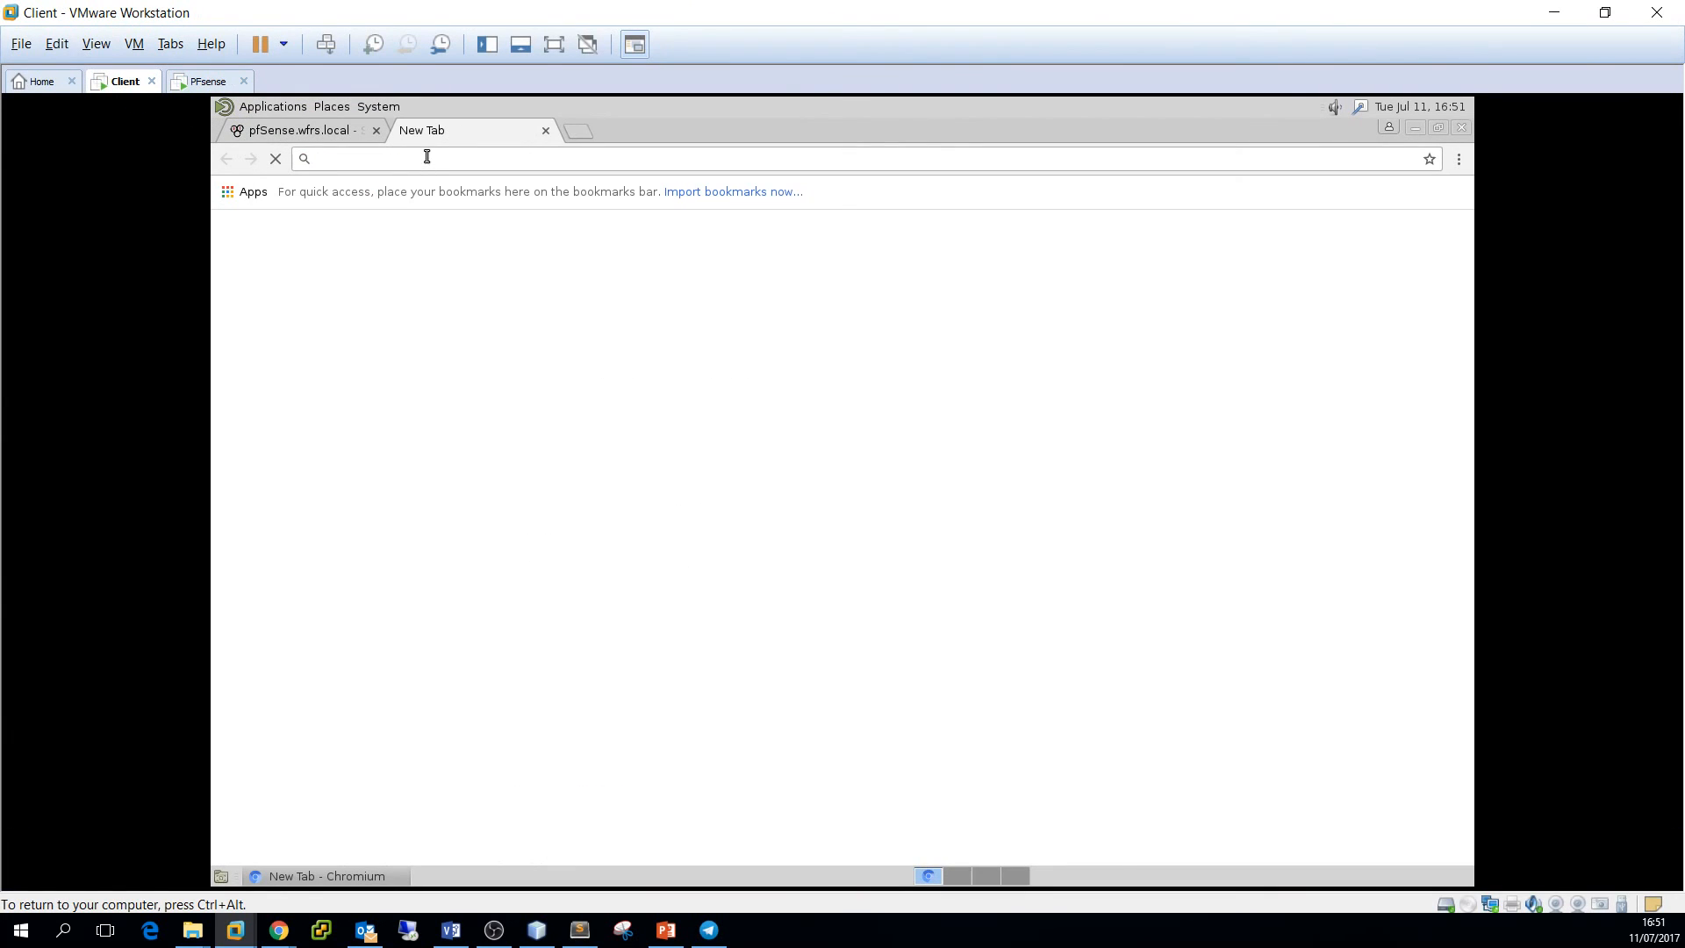
text(goog)
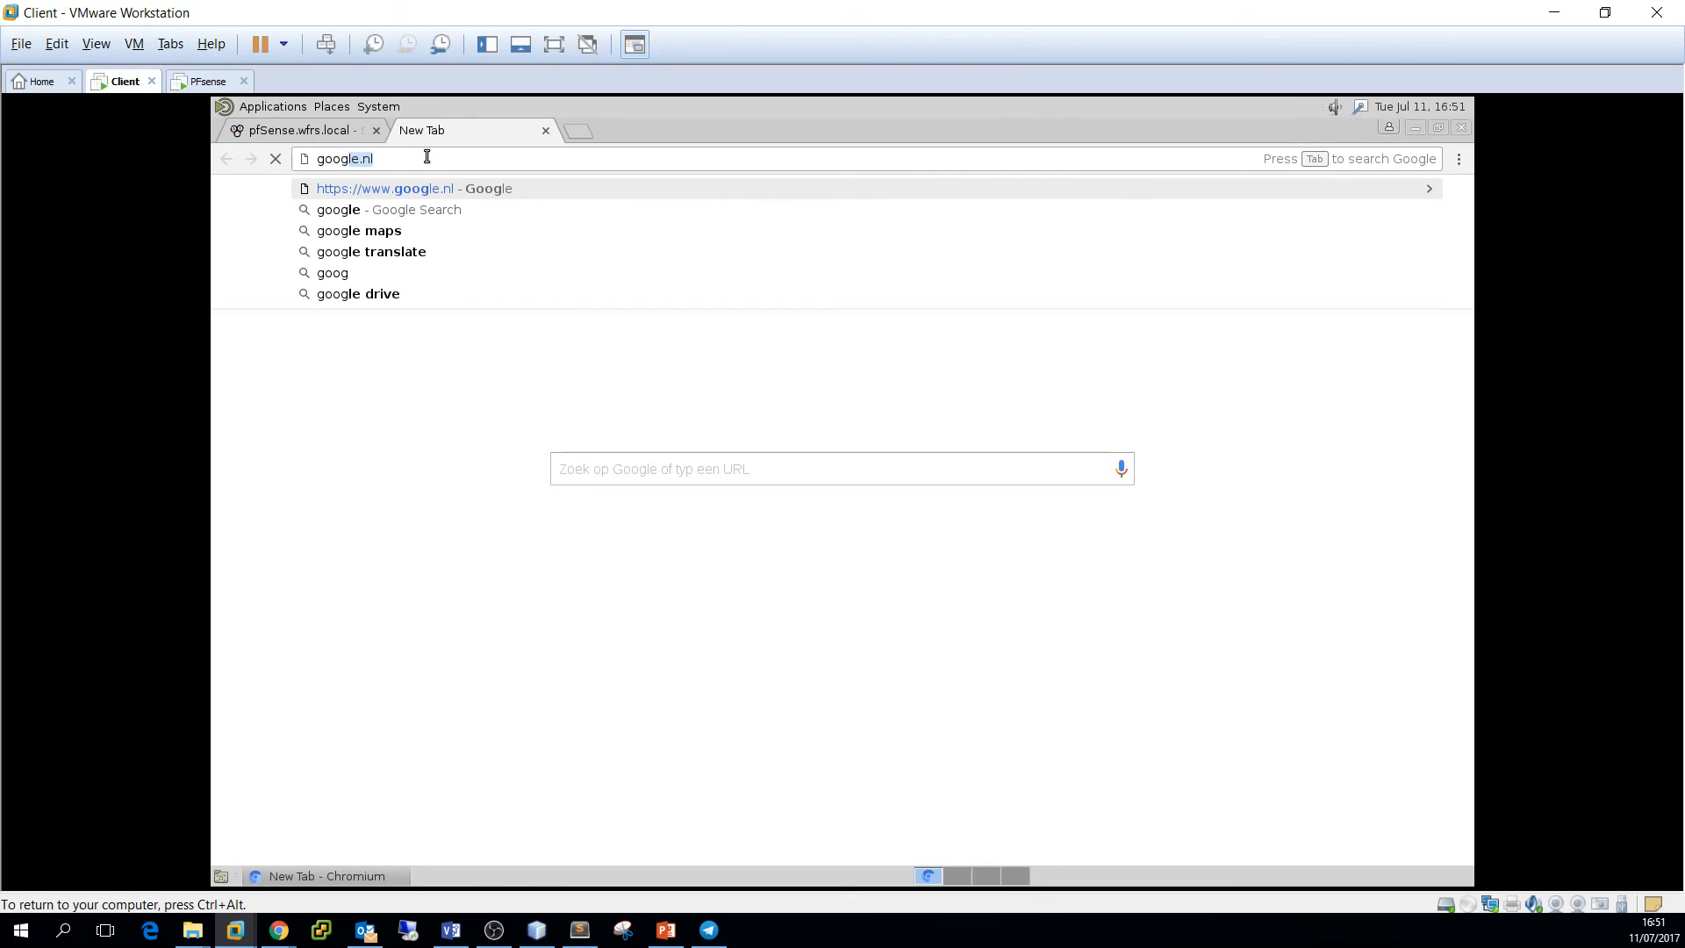
text(le.nl)
key(Return)
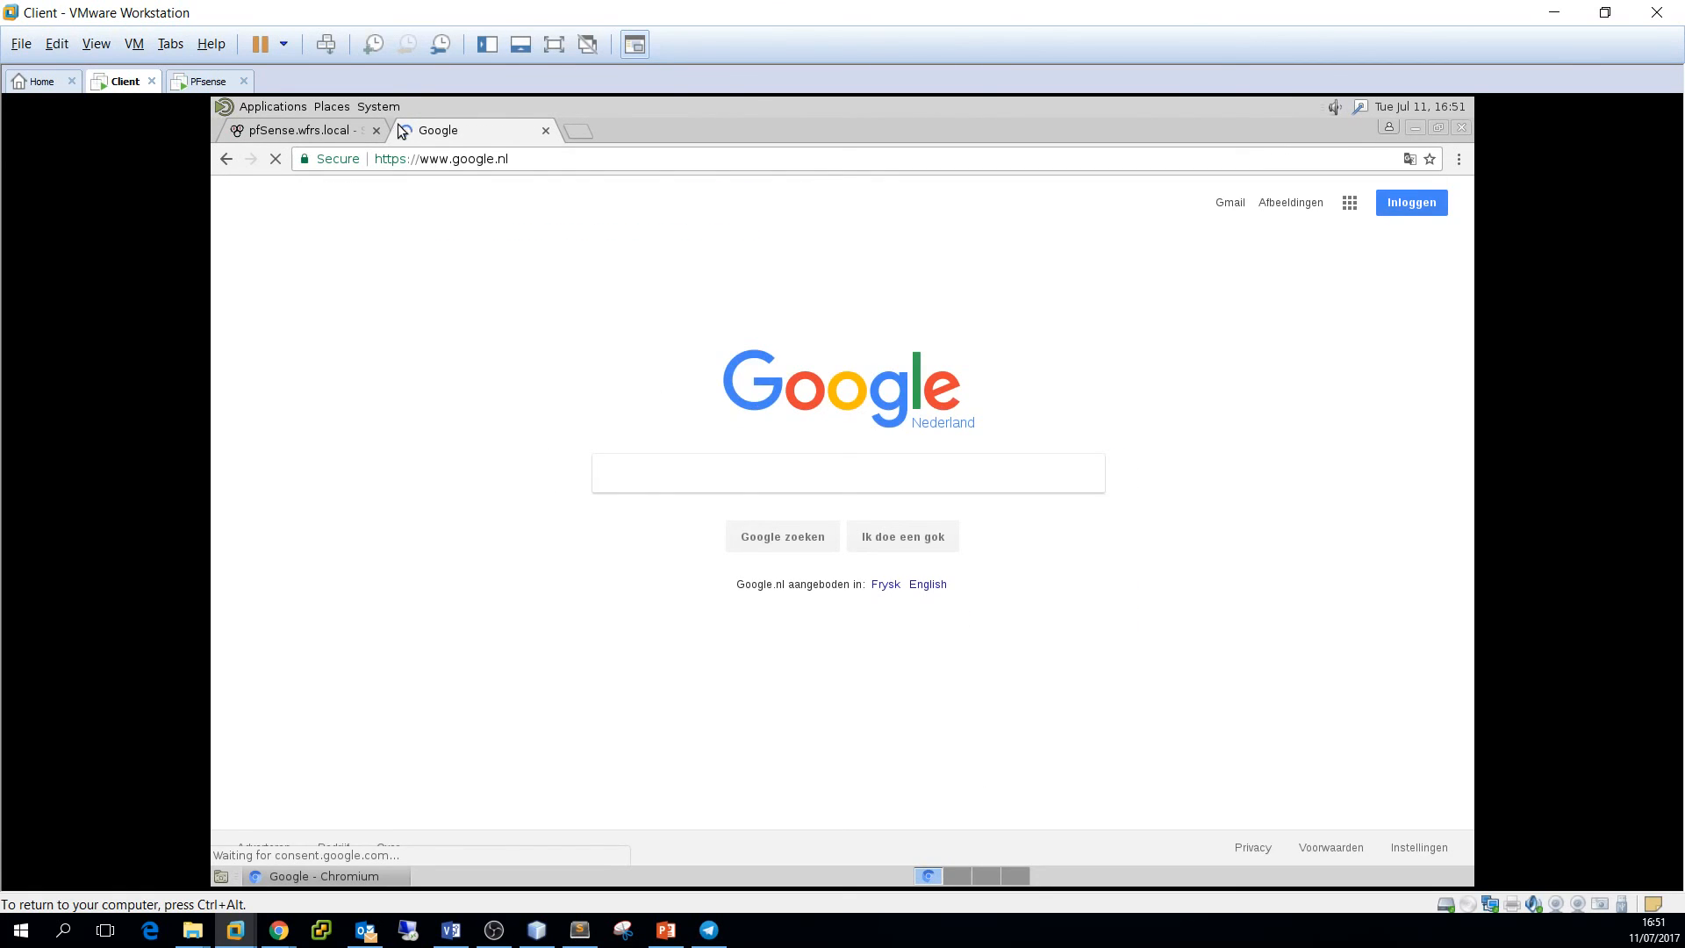
click(323, 132)
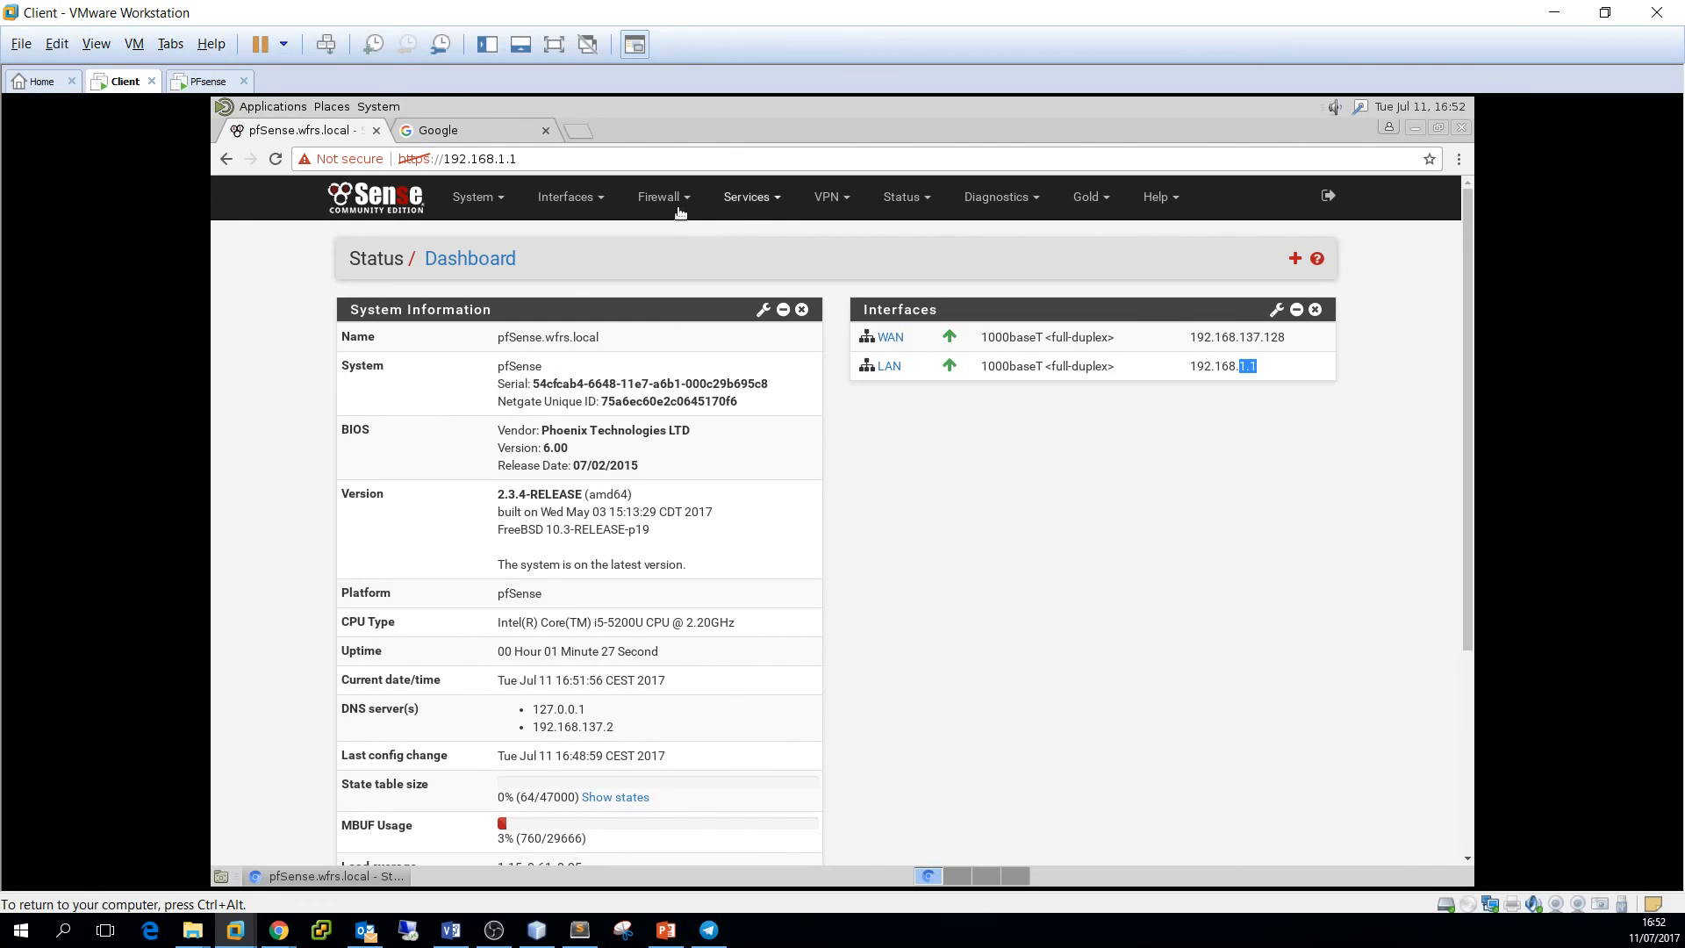
click(771, 200)
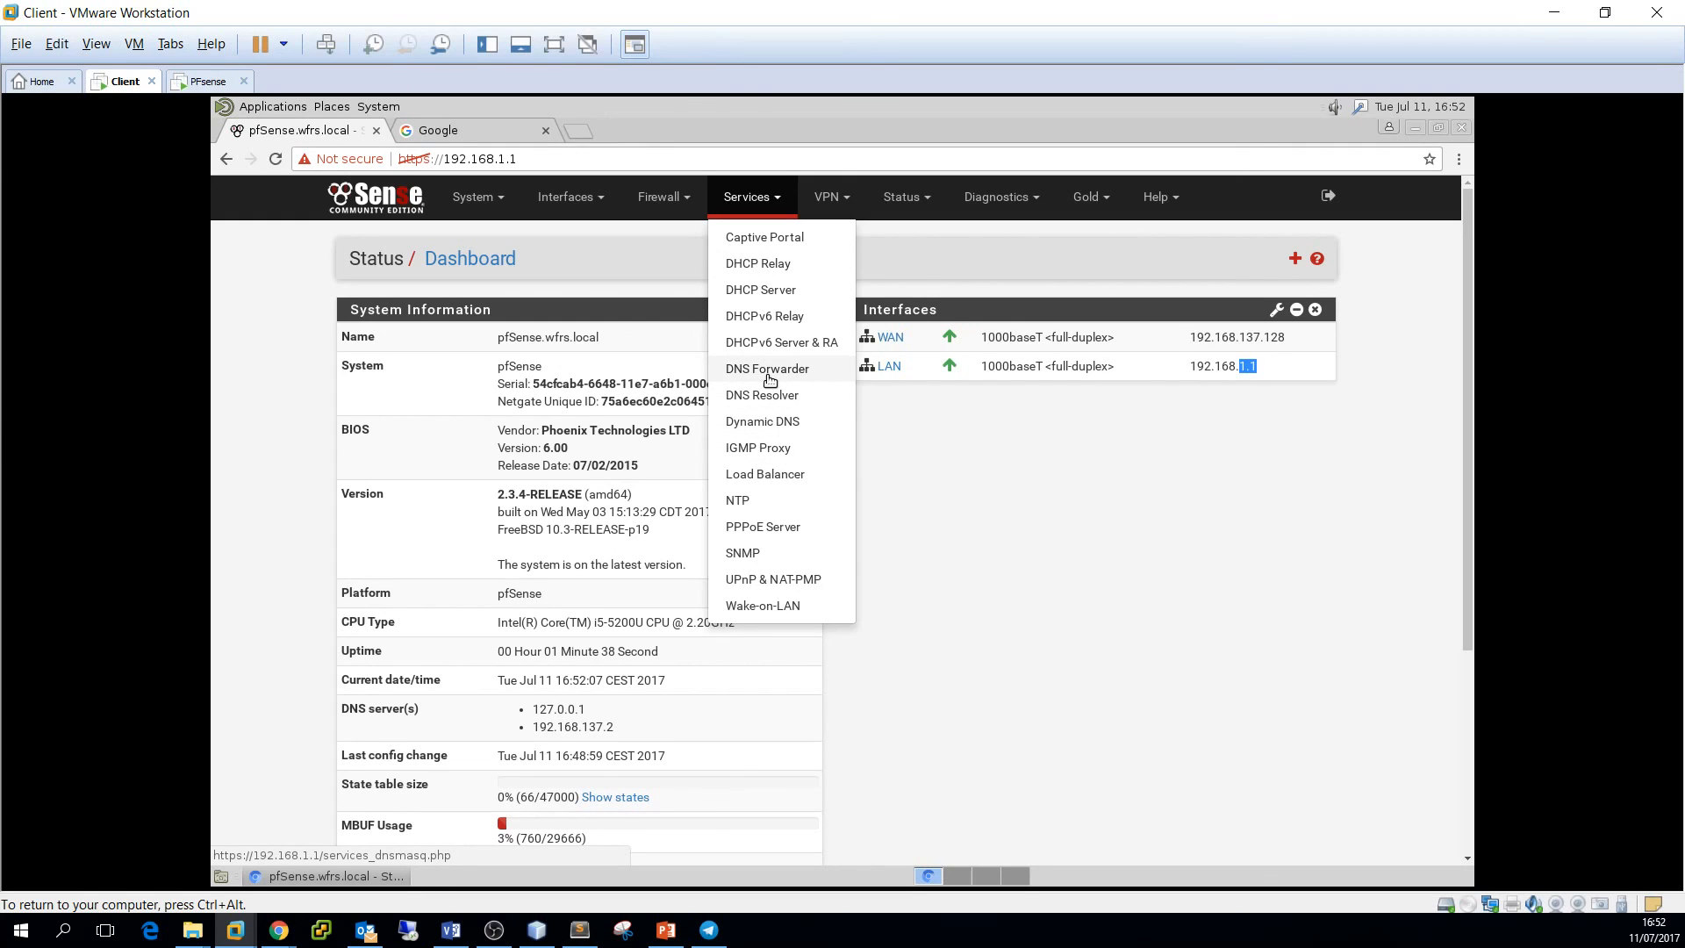
click(829, 197)
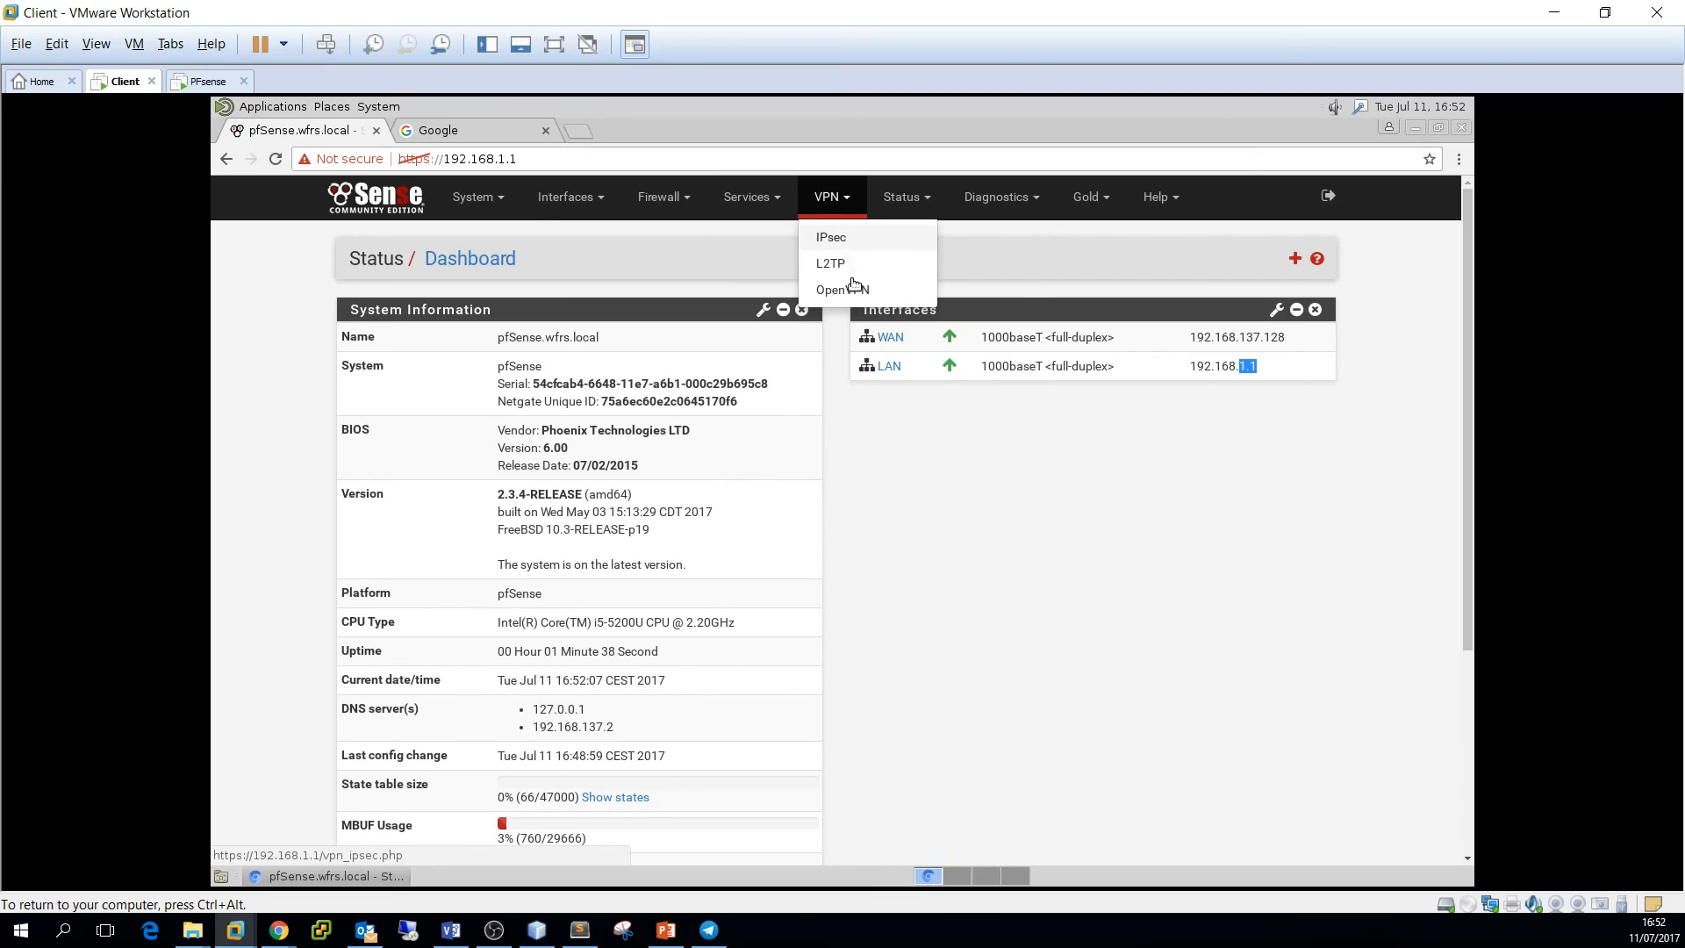
click(660, 197)
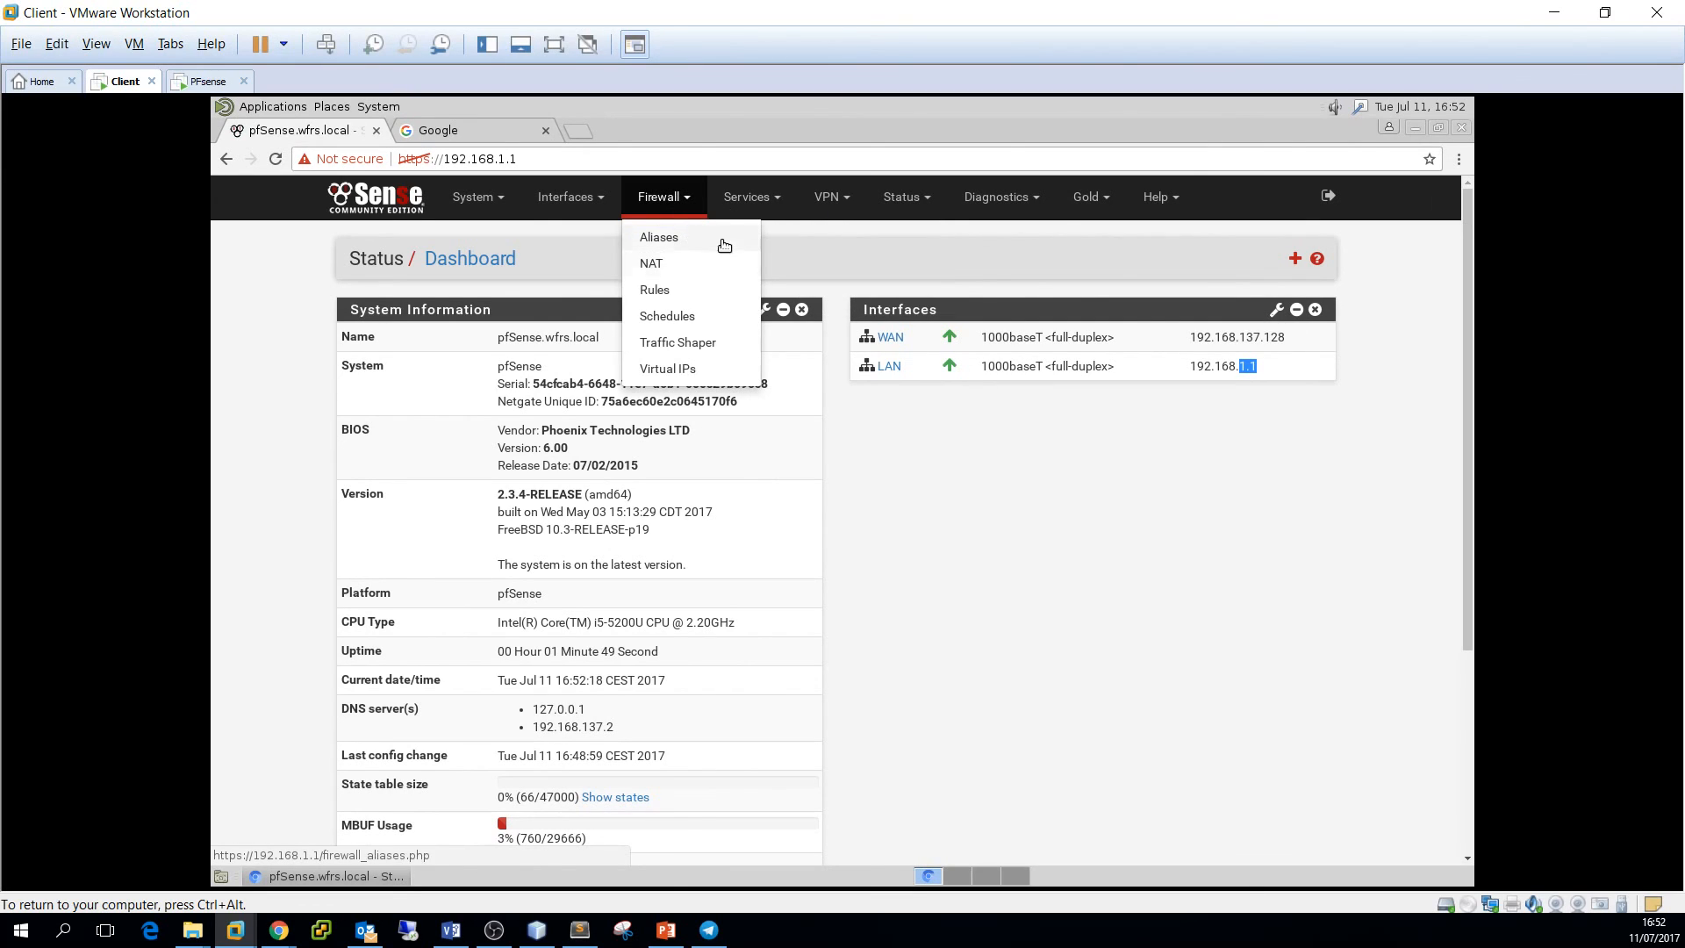
click(674, 288)
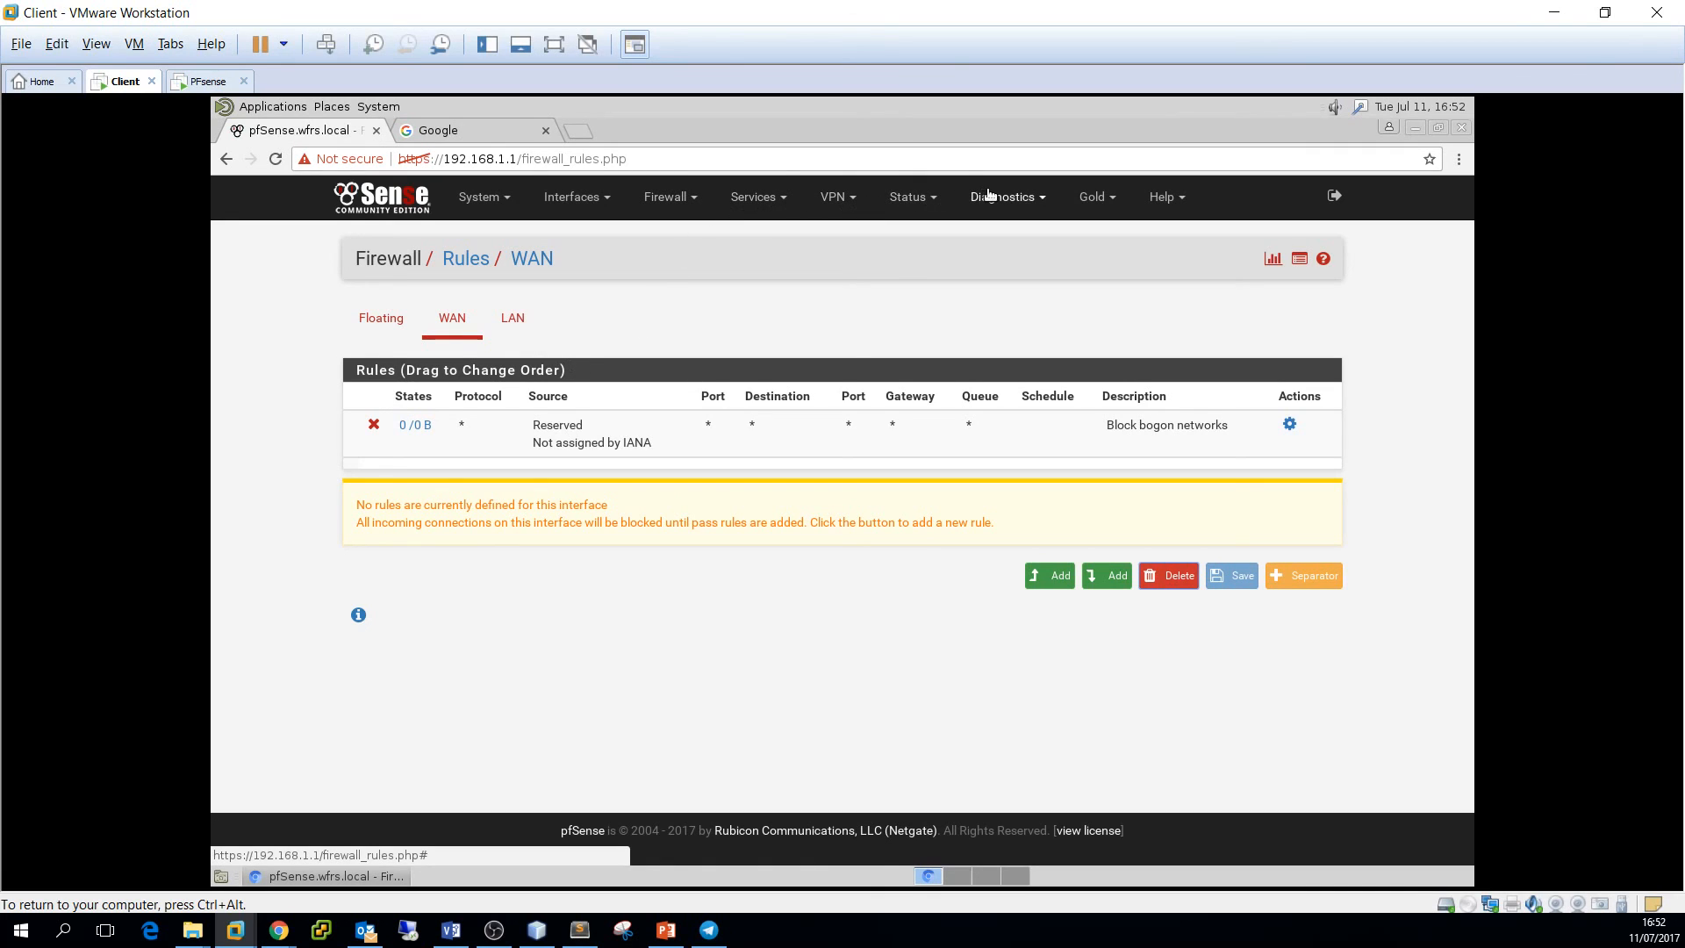
click(369, 206)
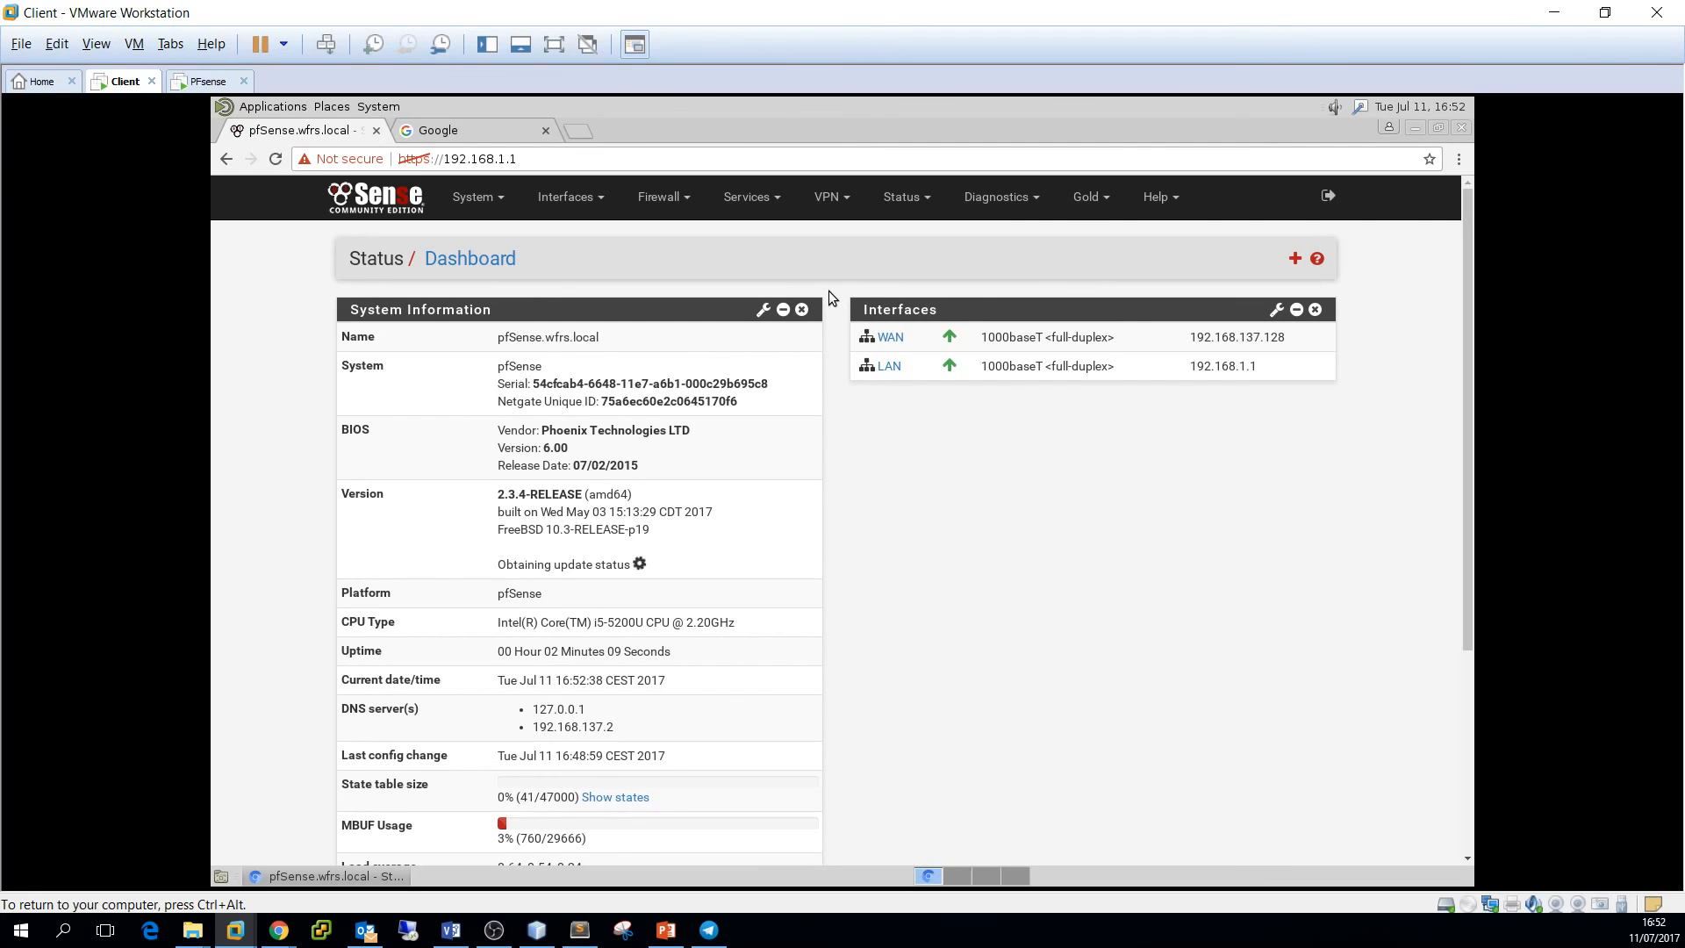
key(ctrl+alt)
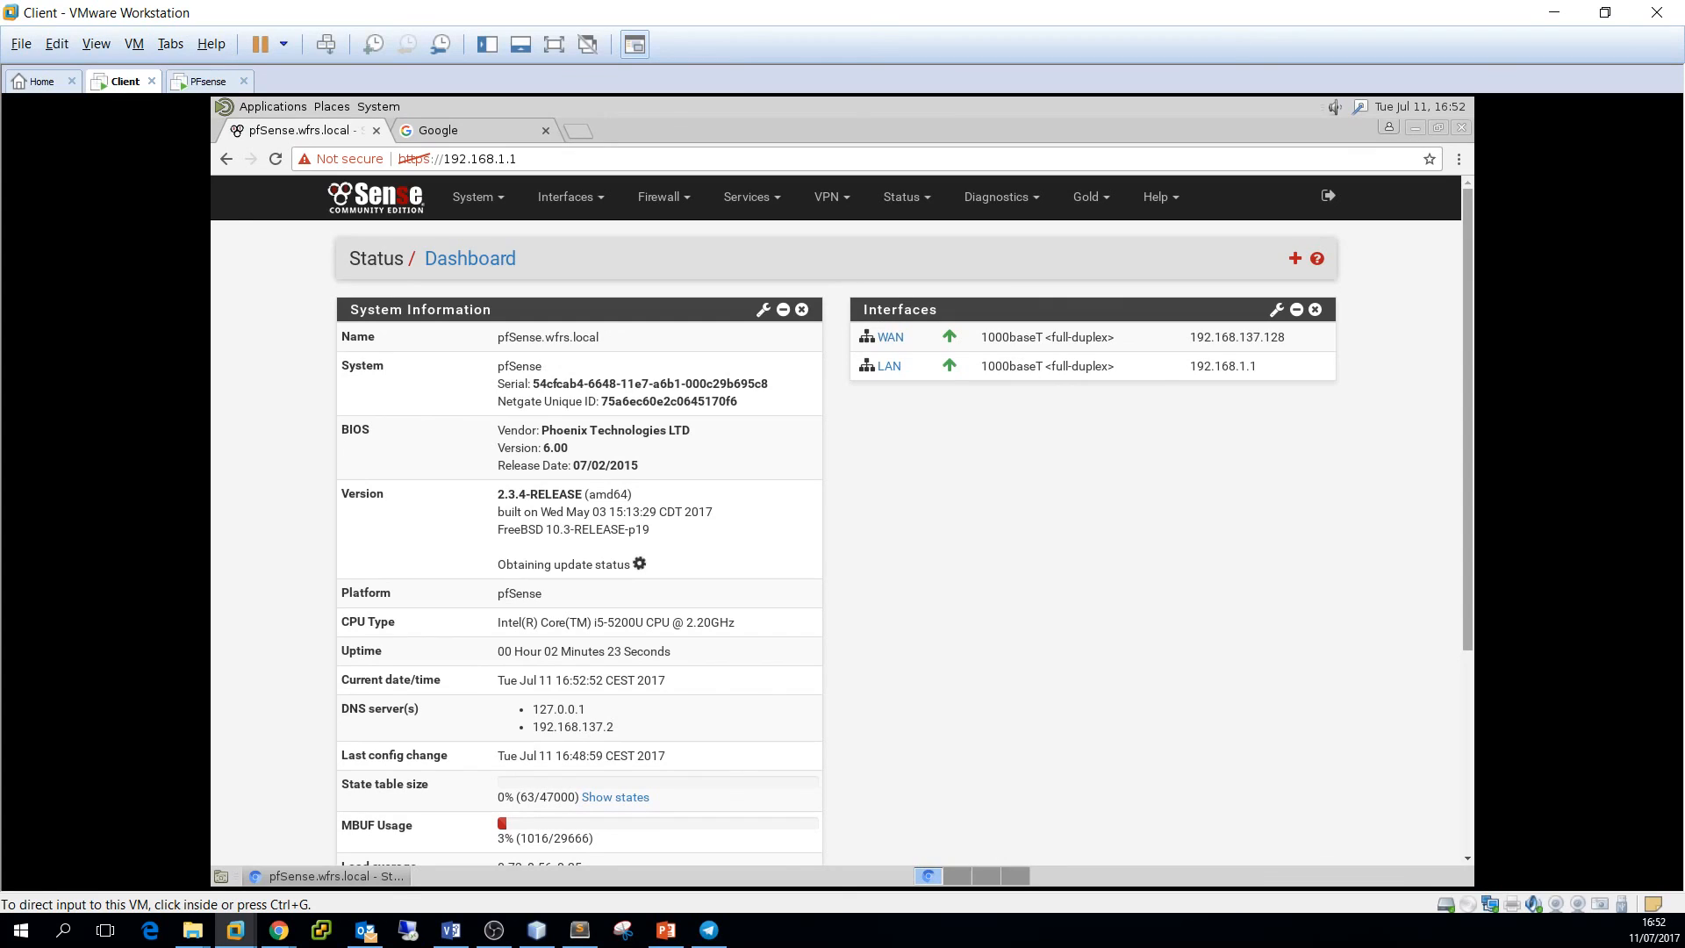